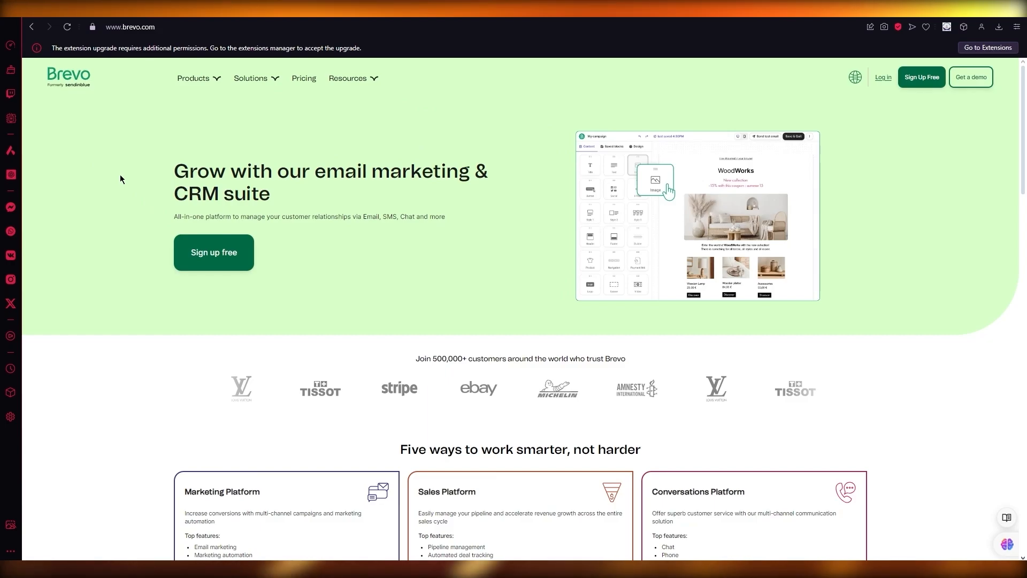
# Scroll up and down the brevo.com homepage to look over its marketing content.
pyautogui.scroll(-15, 120, 175)
pyautogui.scroll(6, 121, 182)
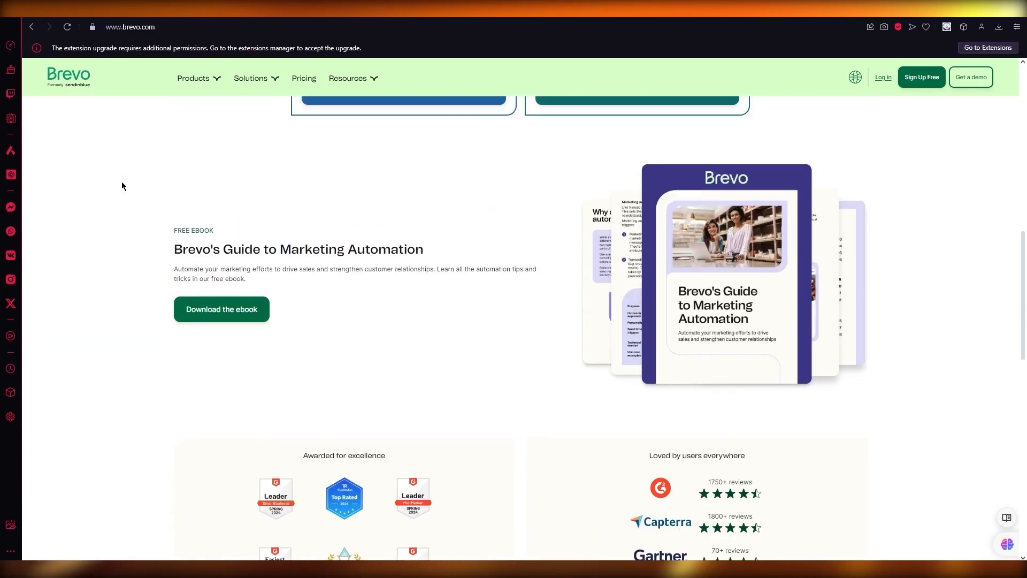
pyautogui.scroll(4, 207, 207)
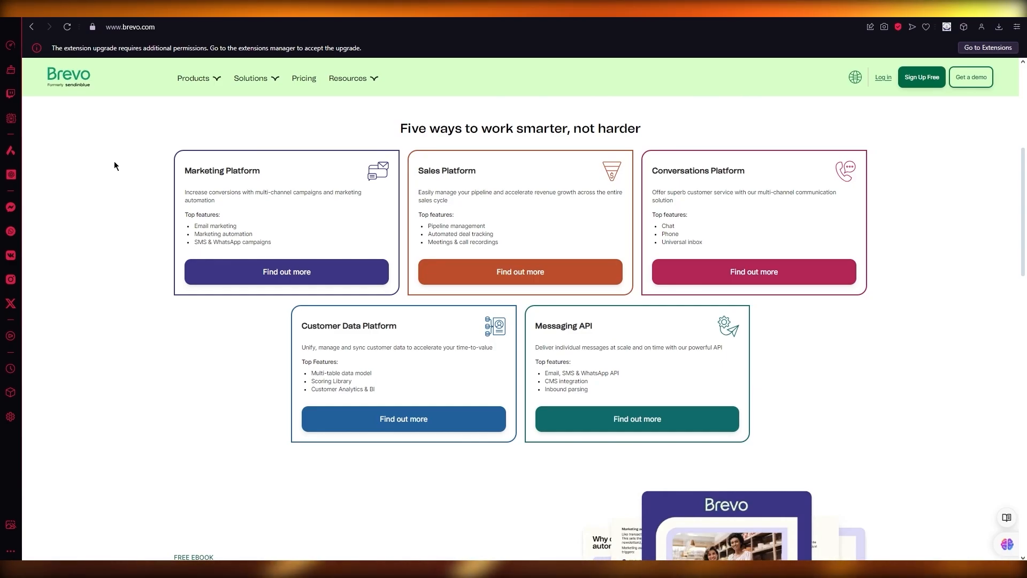
pyautogui.scroll(3, 114, 162)
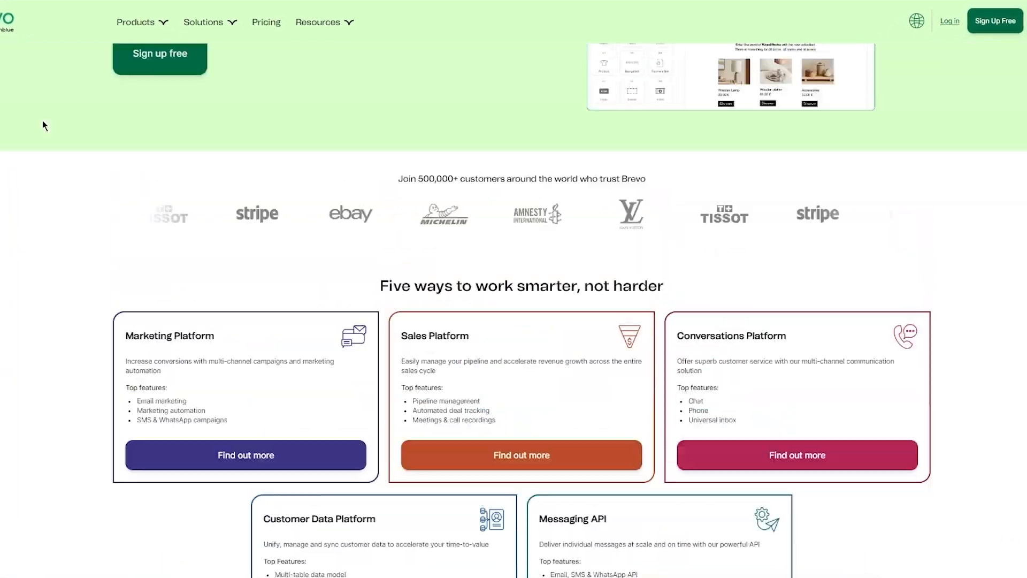
pyautogui.scroll(3, 43, 121)
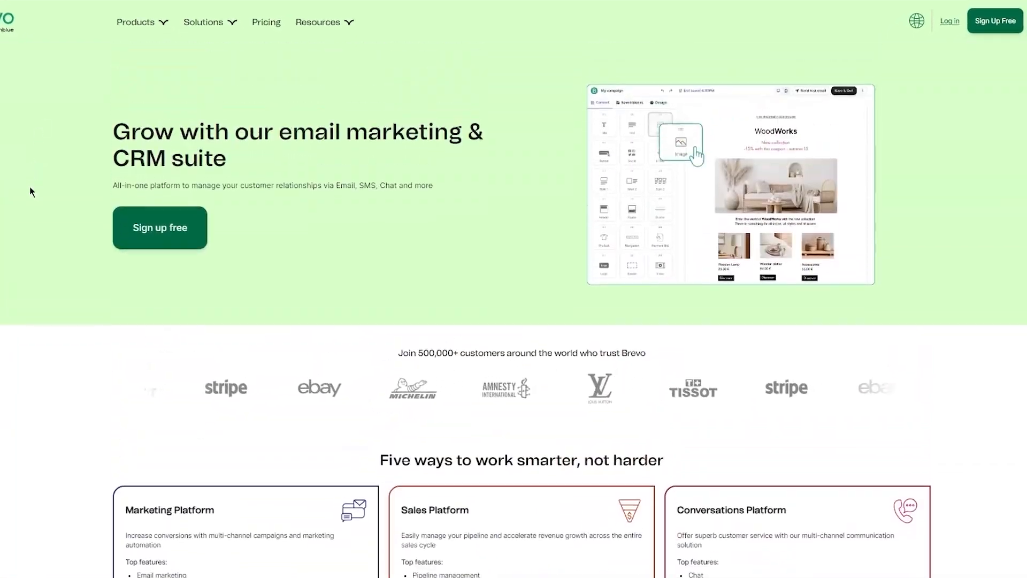
pyautogui.scroll(-20, 137, 300)
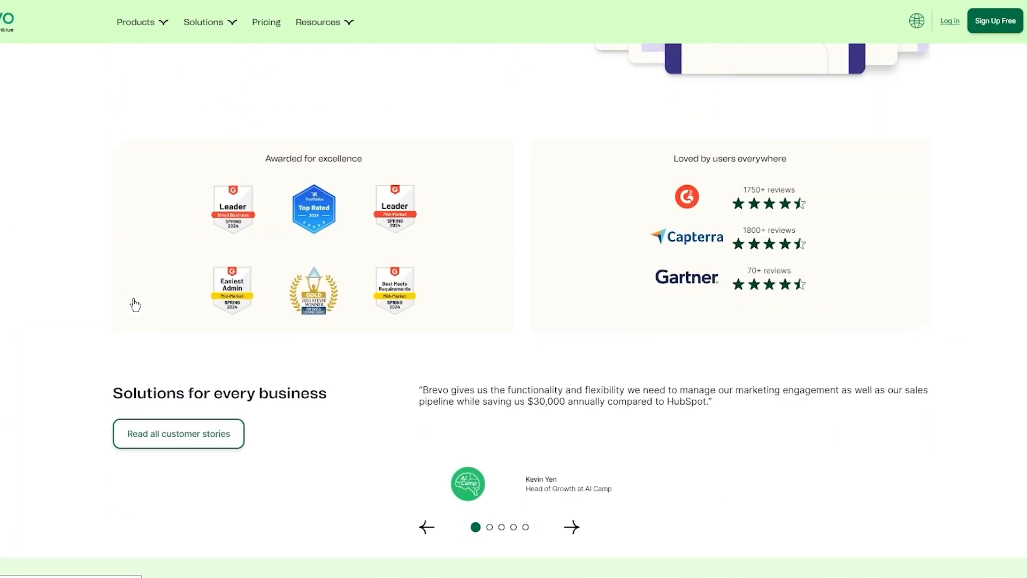
pyautogui.scroll(-8, 102, 254)
pyautogui.scroll(20, 102, 254)
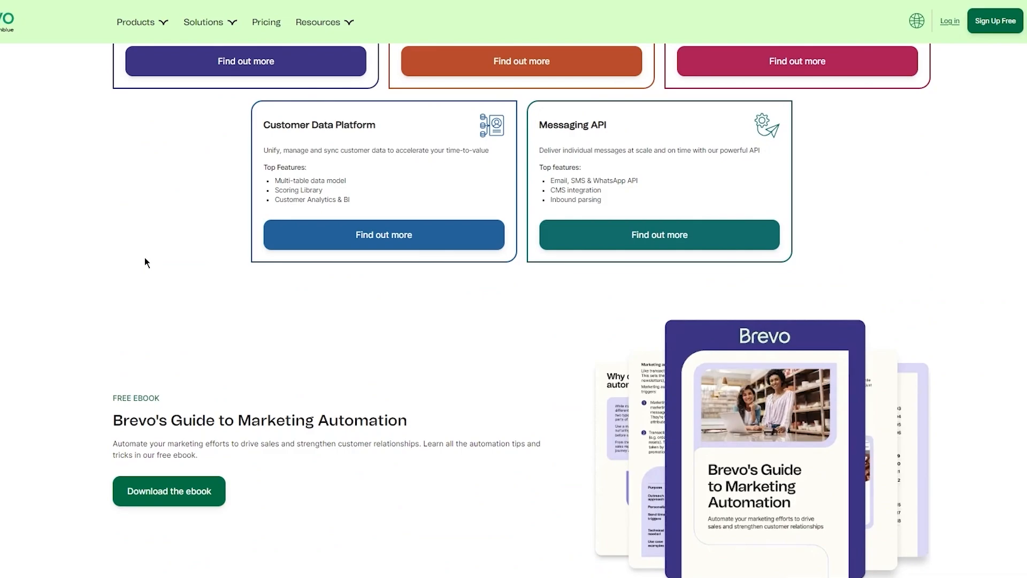
pyautogui.scroll(5, 144, 261)
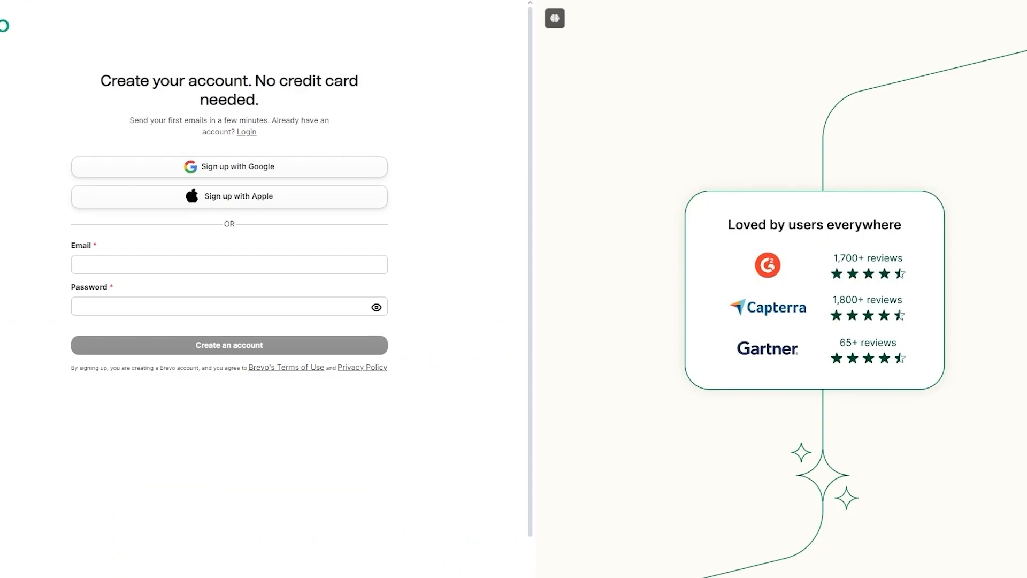
# Create the account with the pasted email and a password, then pop out the verification page.
pyautogui.click(362, 265)
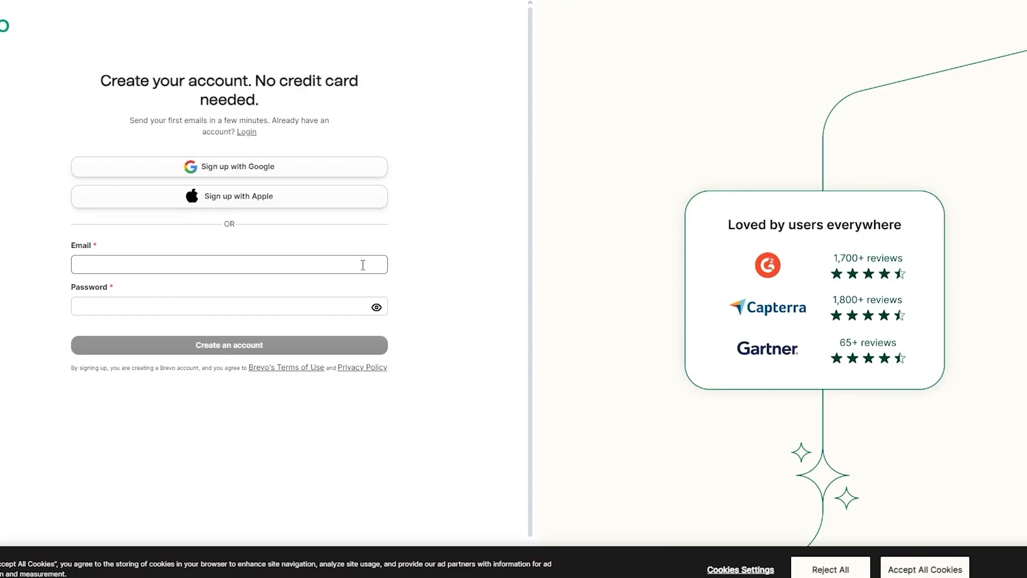
pyautogui.rightClick(259, 263)
pyautogui.click(327, 348)
pyautogui.click(204, 307)
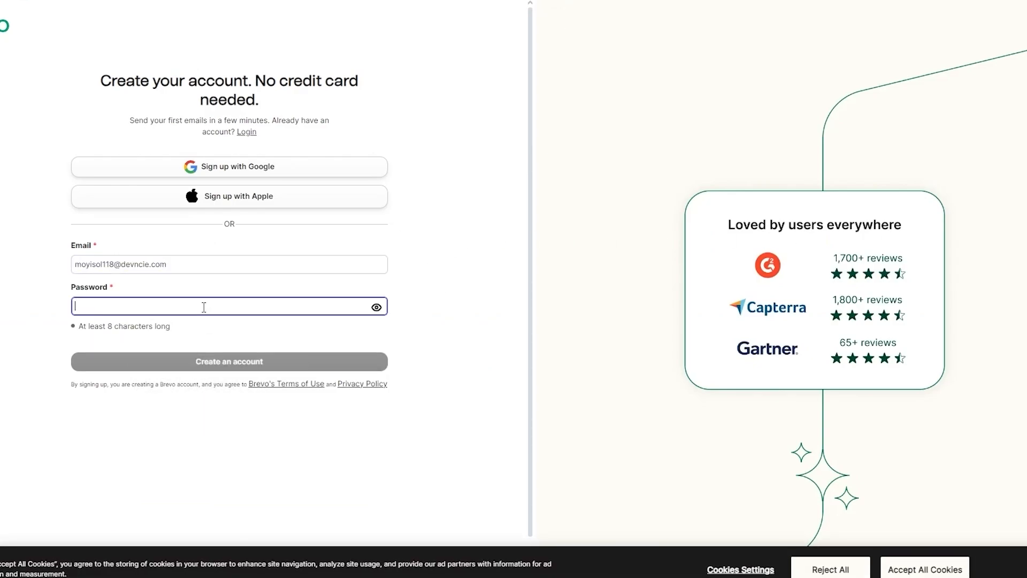
pyautogui.write('•••••••••')
pyautogui.press('Return')
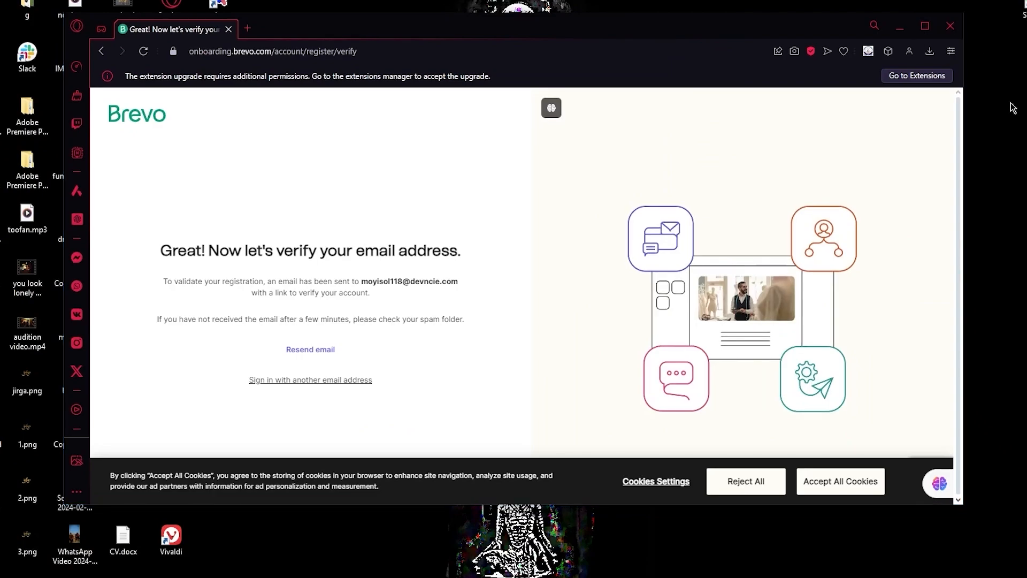
pyautogui.moveTo(1011, 103); pyautogui.dragTo(712, 151)
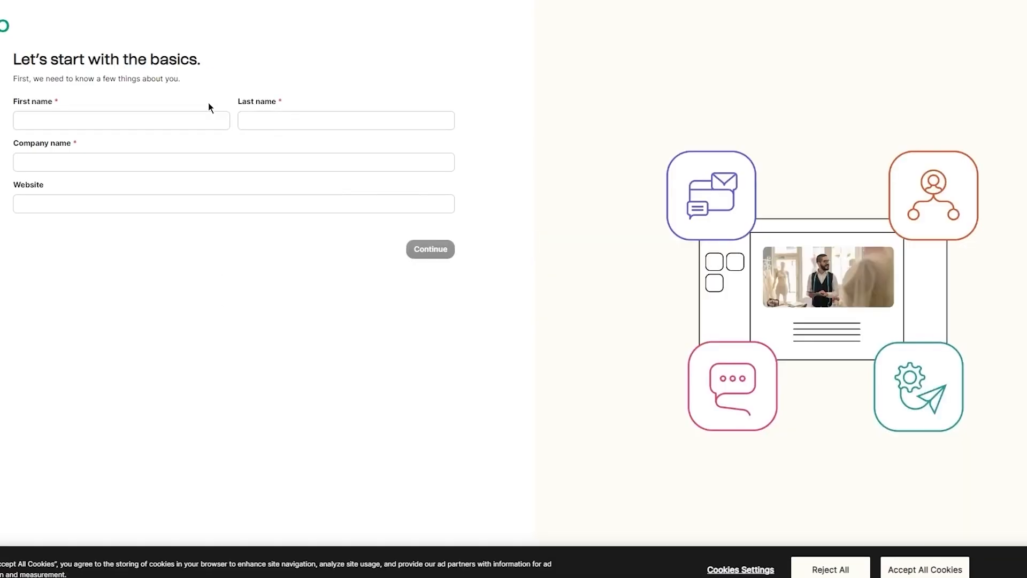
# Autofill first name, last name and company from saved details and submit them.
pyautogui.click(146, 116)
pyautogui.click(115, 184)
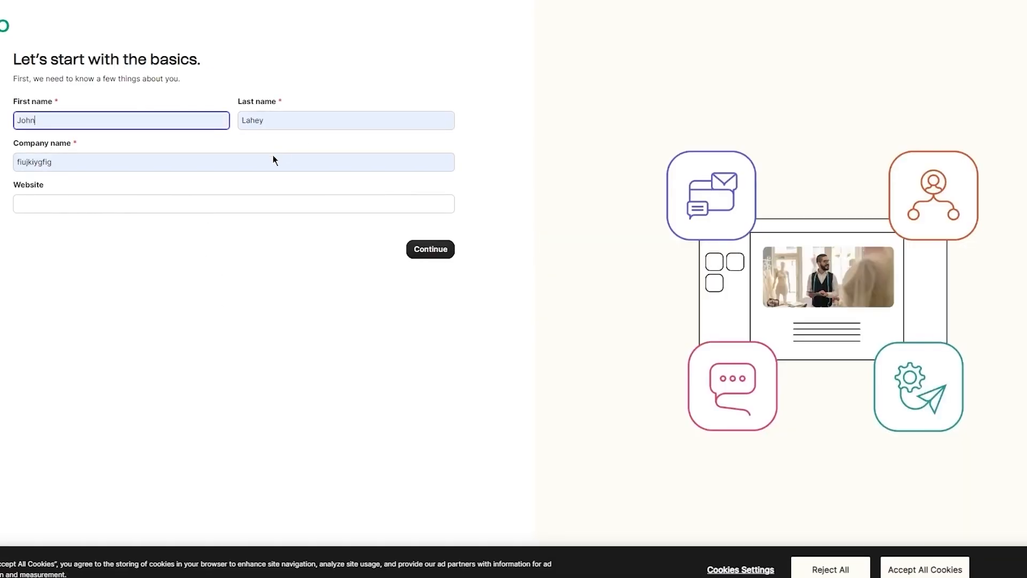
pyautogui.click(127, 209)
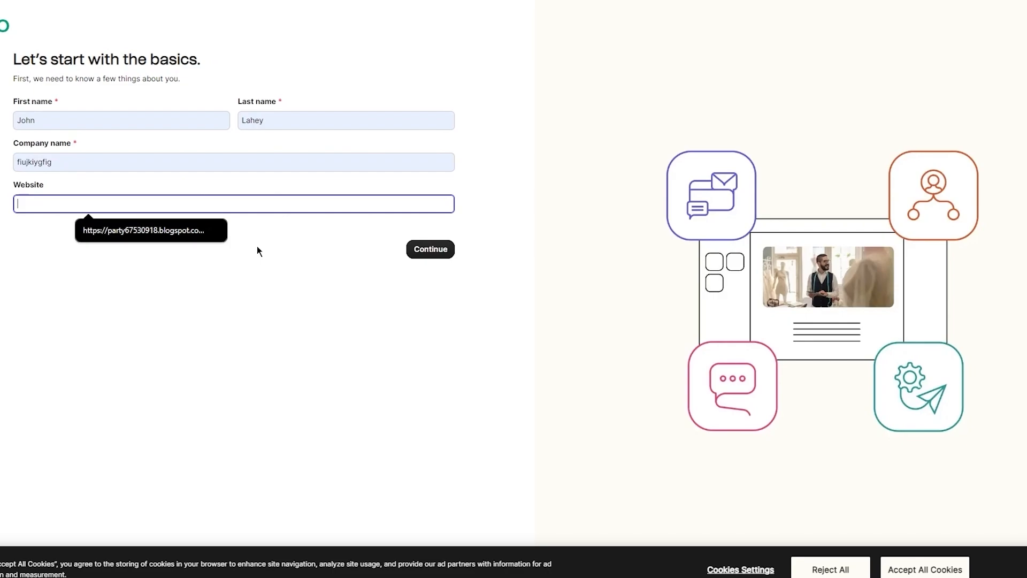
pyautogui.click(432, 256)
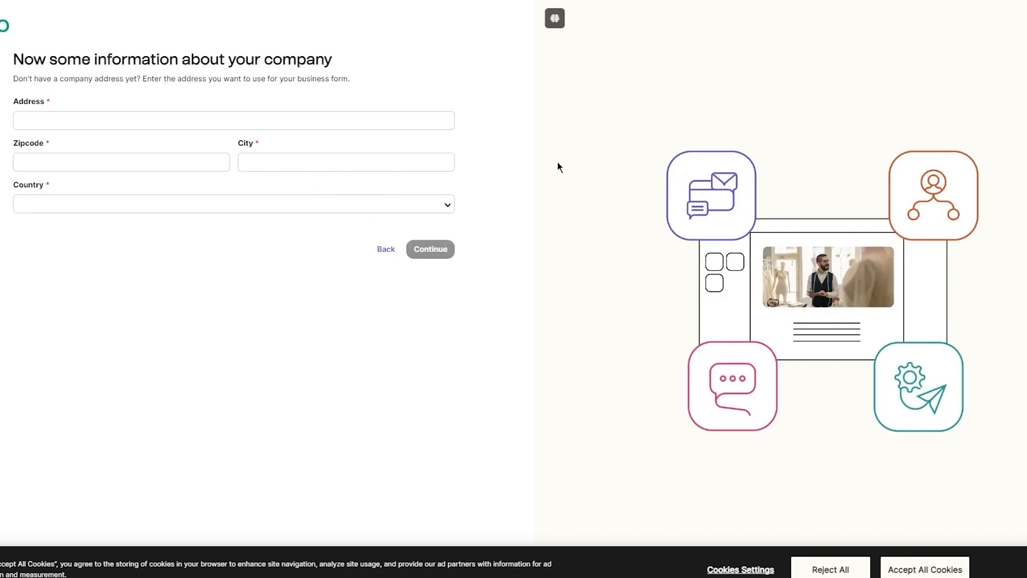
# Autofill the company address from a saved entry and submit it.
pyautogui.moveTo(353, 83); pyautogui.dragTo(13, 79)
pyautogui.click(4, 91)
pyautogui.click(29, 119)
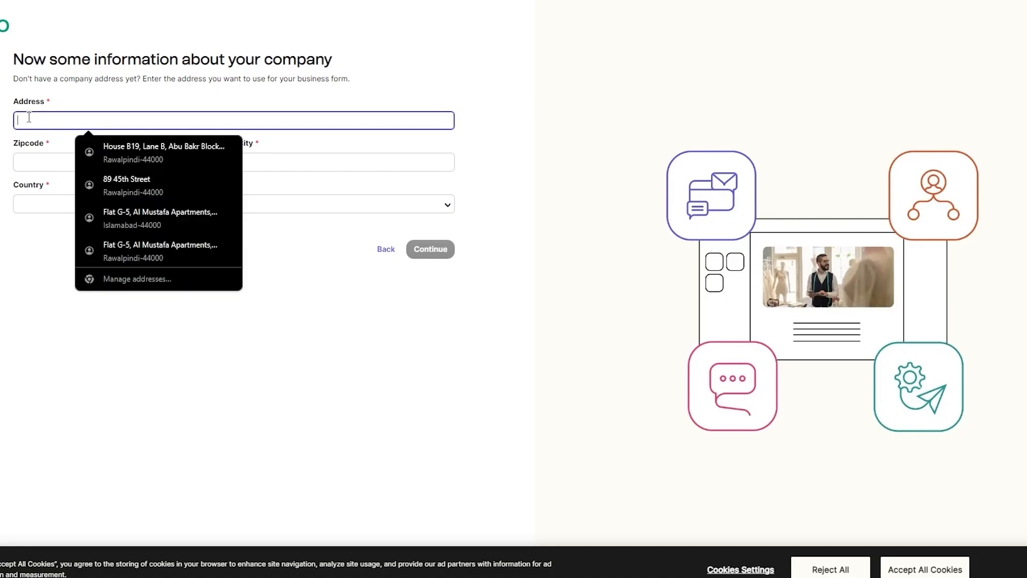
pyautogui.click(128, 184)
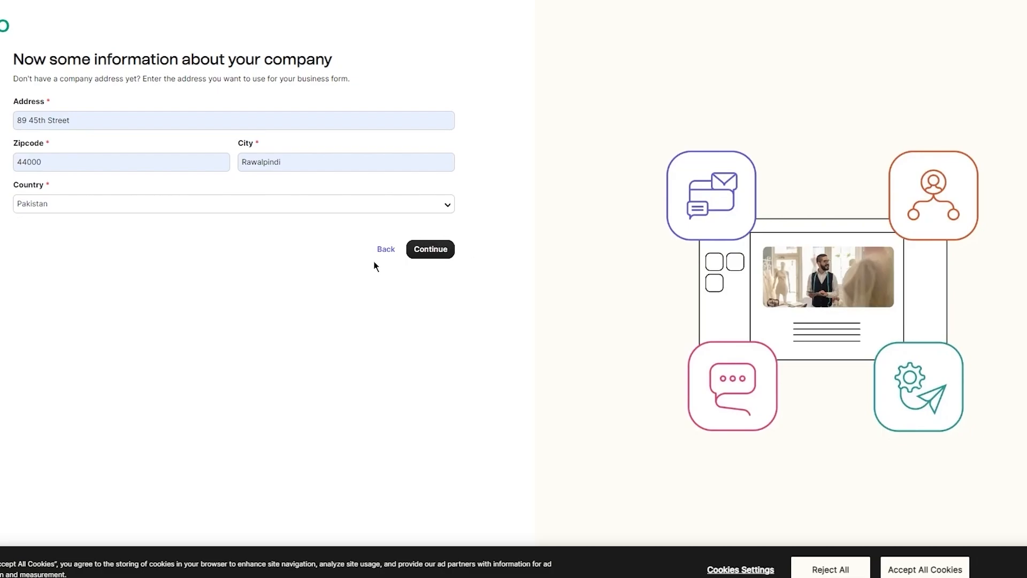
pyautogui.click(430, 250)
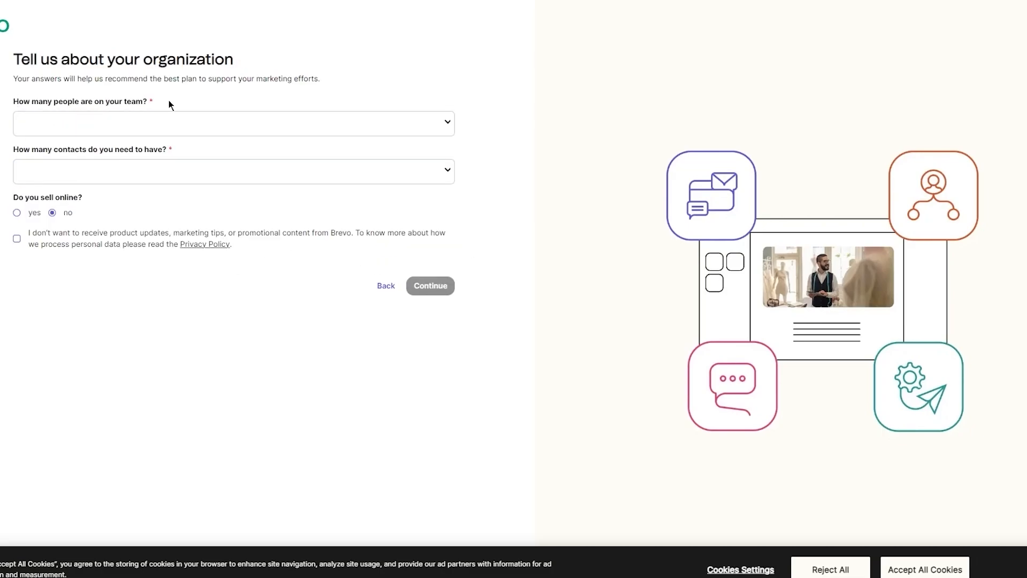
# Answer 2-10 employees, 1-500 contacts and yes to selling online, then submit.
pyautogui.click(138, 122)
pyautogui.click(115, 179)
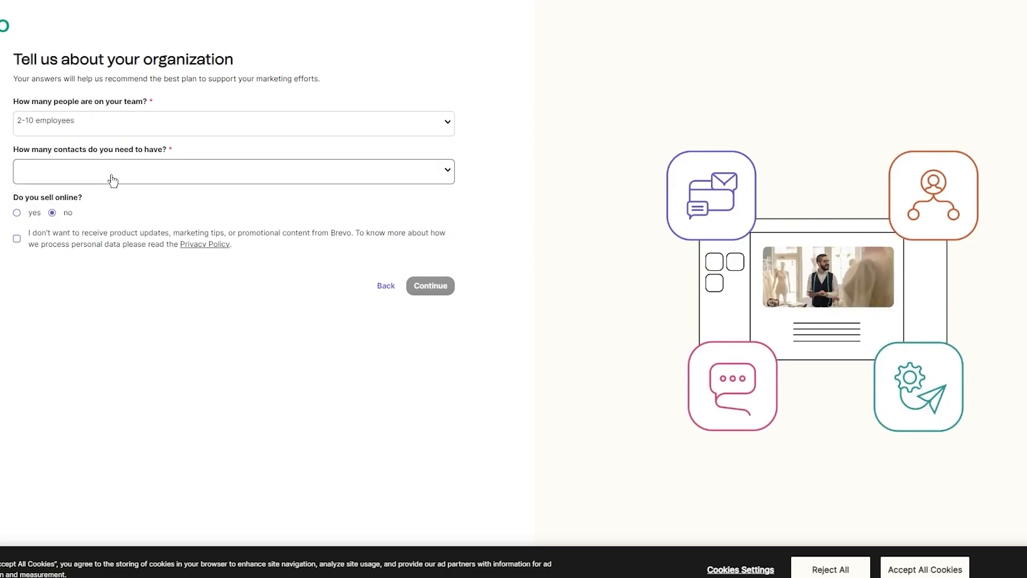
pyautogui.click(116, 174)
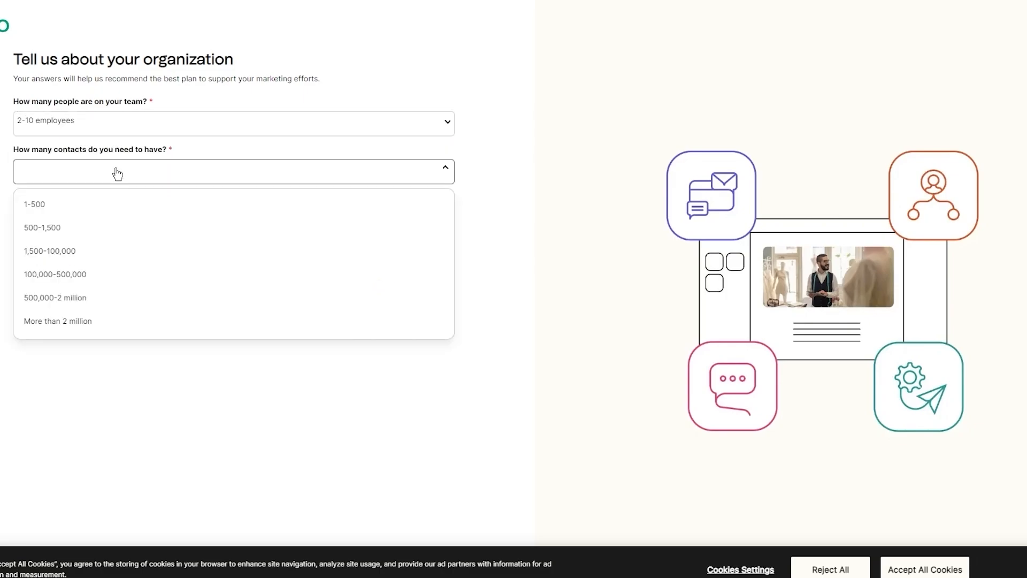
pyautogui.click(94, 208)
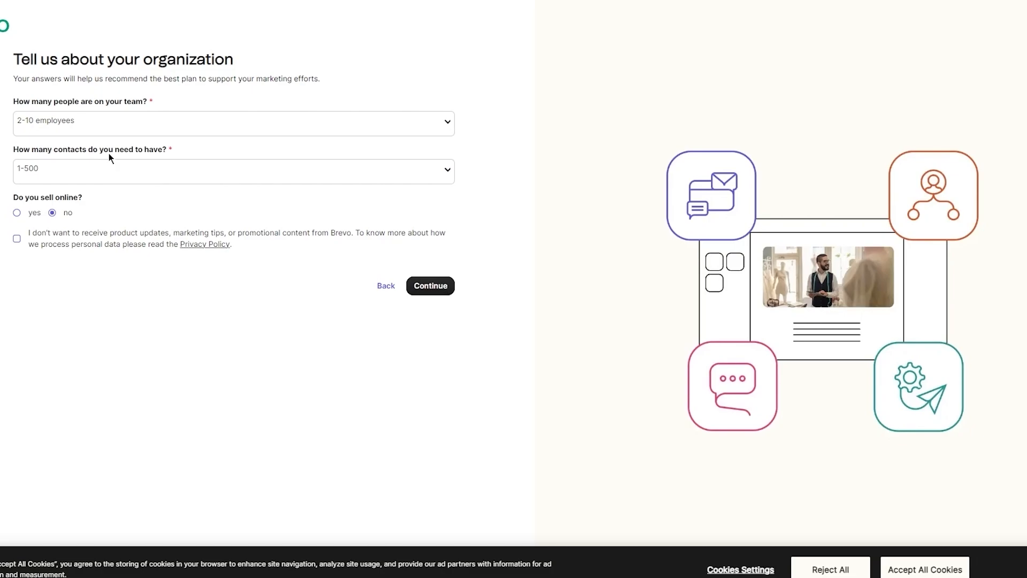
pyautogui.click(17, 212)
pyautogui.click(426, 284)
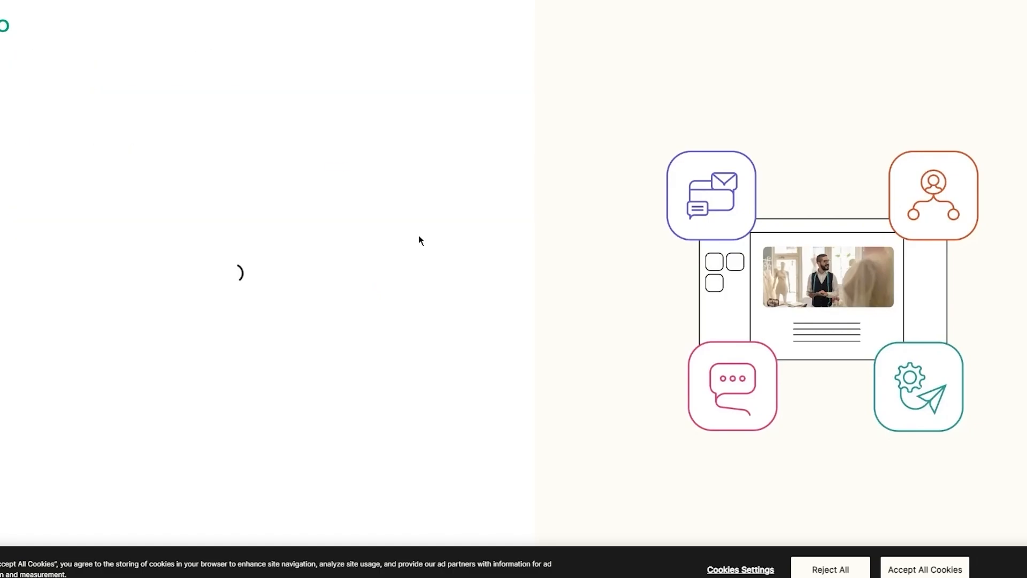
# Enter a valid phone number, removing extra digits and the leading 92, and request the verification code.
pyautogui.click(117, 119)
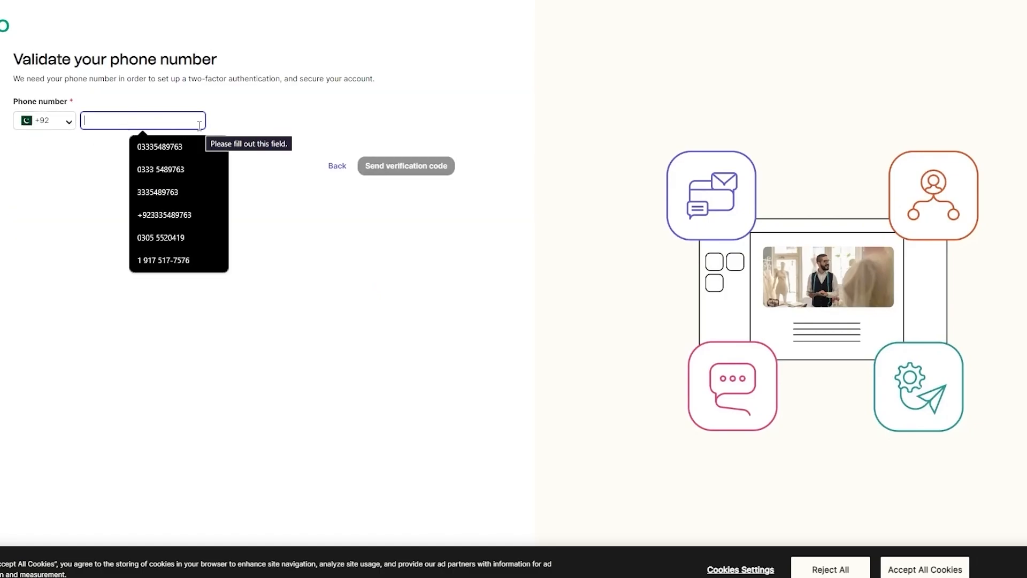
pyautogui.click(194, 215)
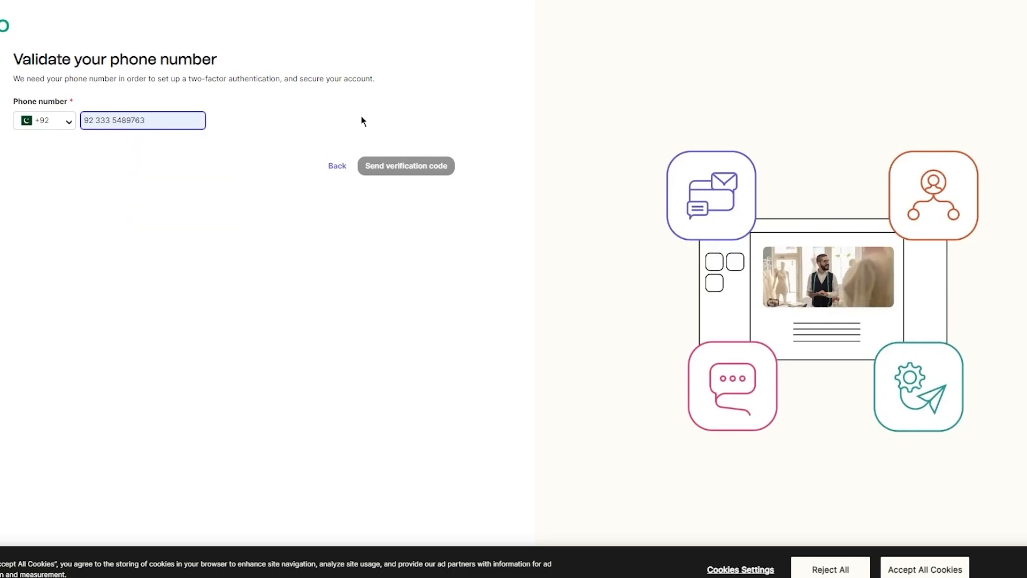
pyautogui.click(99, 121)
pyautogui.press('BackSpace')
pyautogui.press('BackSpace')
pyautogui.press('BackSpace')
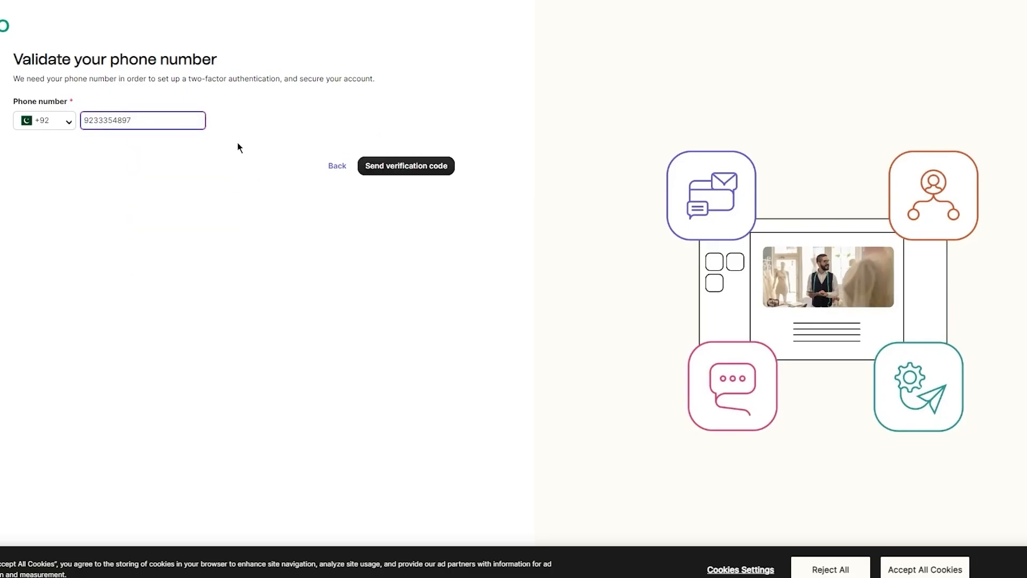
pyautogui.write('3')
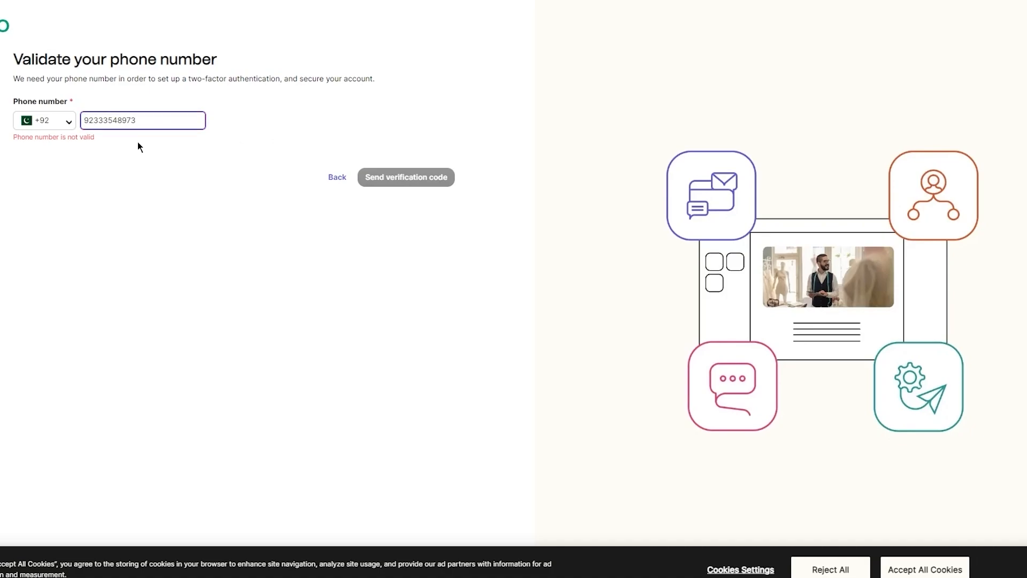
pyautogui.press('Home')
pyautogui.press('Delete')
pyautogui.press('Delete')
pyautogui.write('0')
pyautogui.click(110, 185)
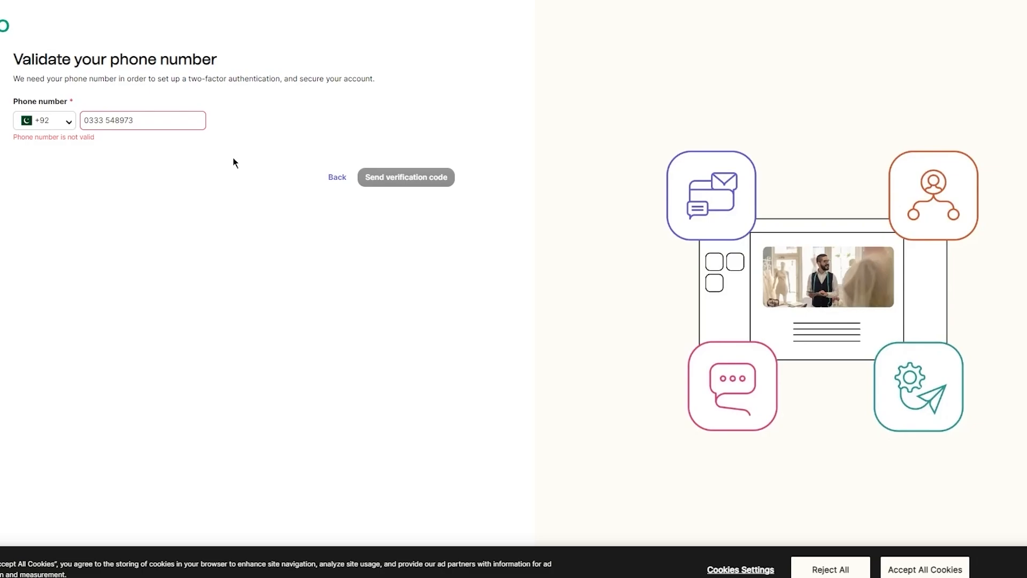
pyautogui.click(155, 129)
pyautogui.click(394, 177)
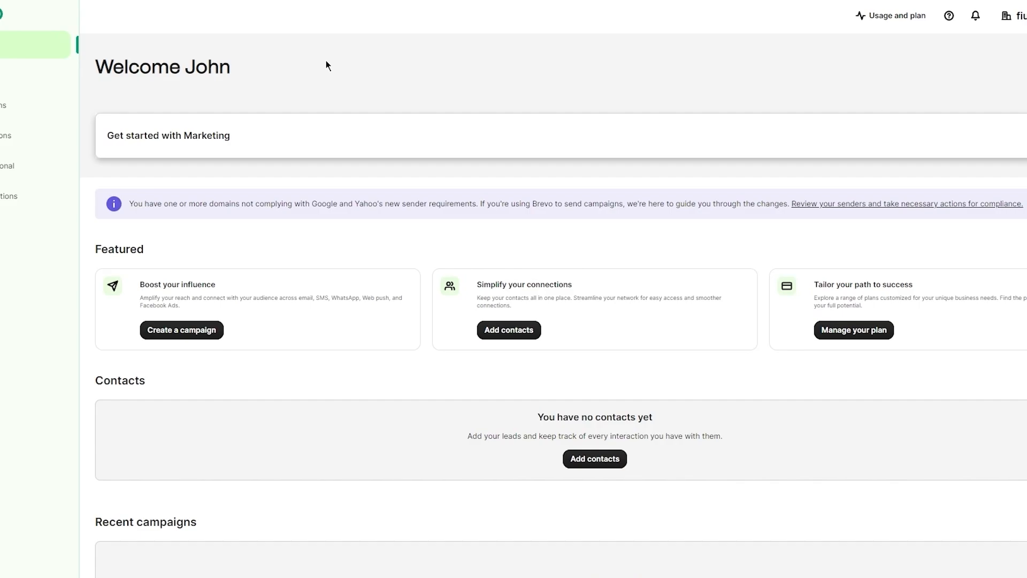
pyautogui.scroll(-15, 292, 75)
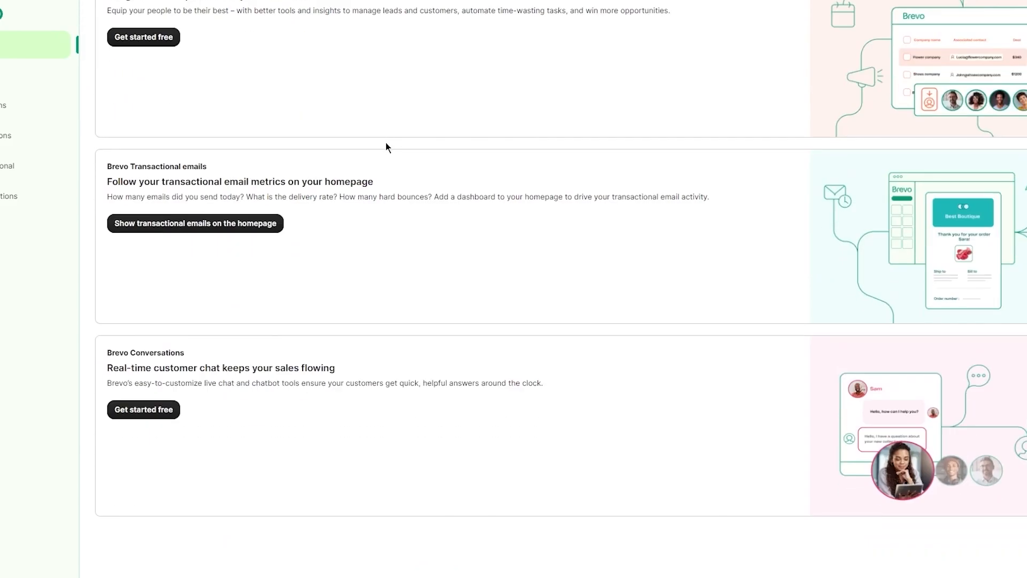
pyautogui.scroll(15, 422, 152)
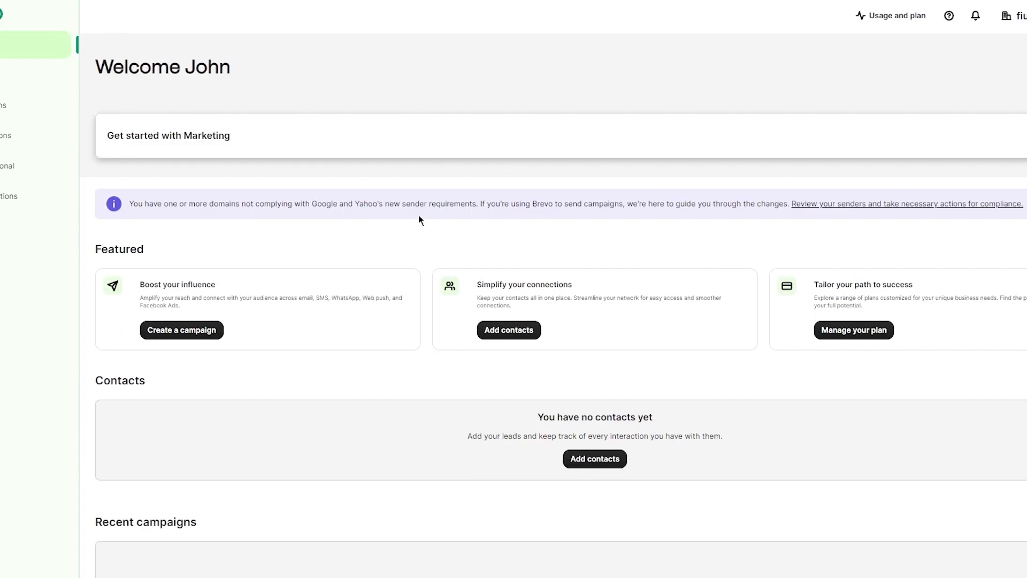
pyautogui.moveTo(91, 247); pyautogui.dragTo(306, 263)
pyautogui.click(435, 237)
pyautogui.scroll(-3, 868, 230)
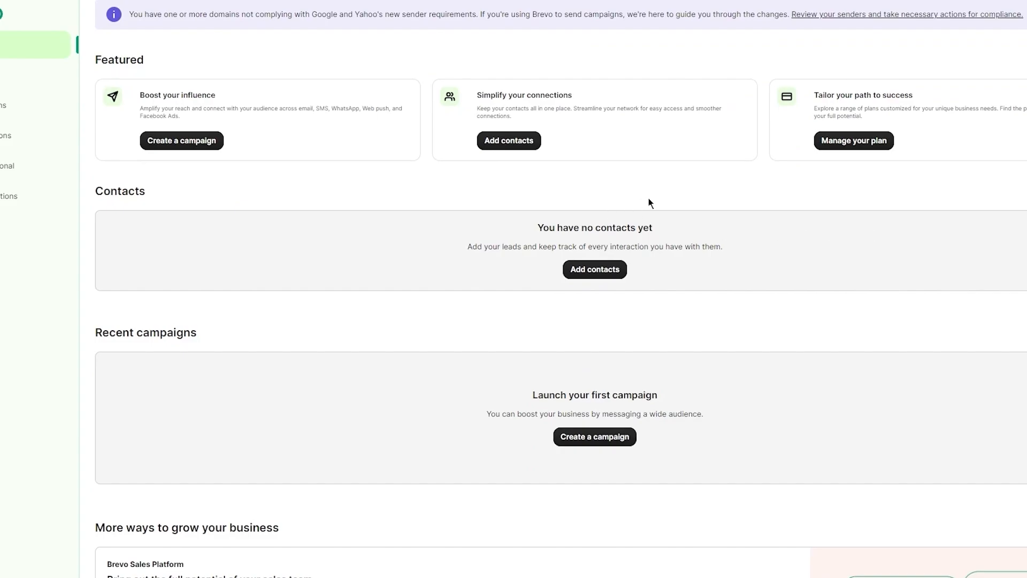
pyautogui.scroll(-8, 648, 203)
pyautogui.scroll(8, 649, 201)
pyautogui.moveTo(691, 247); pyautogui.dragTo(459, 233)
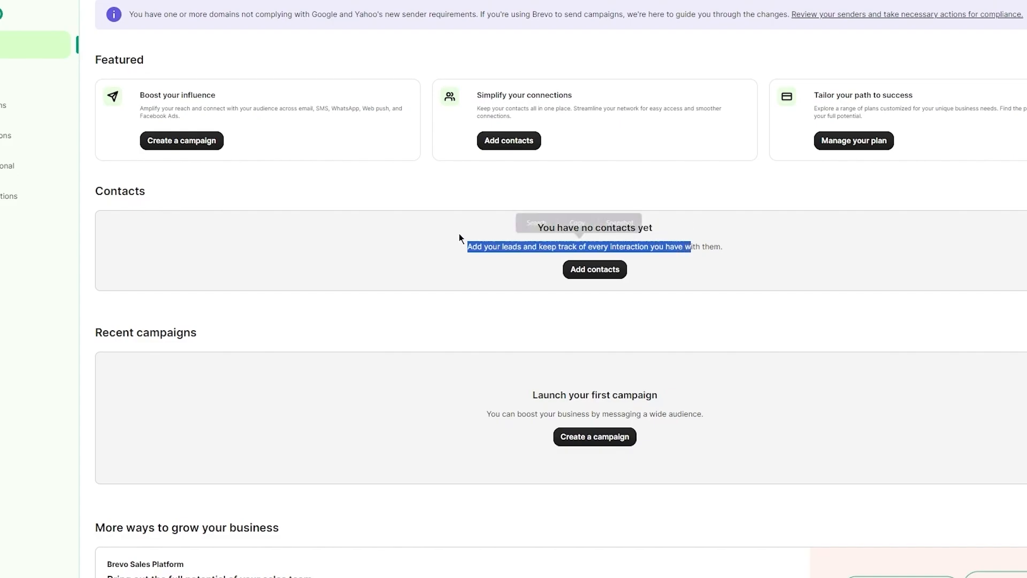
pyautogui.click(421, 194)
pyautogui.moveTo(739, 258); pyautogui.dragTo(445, 202)
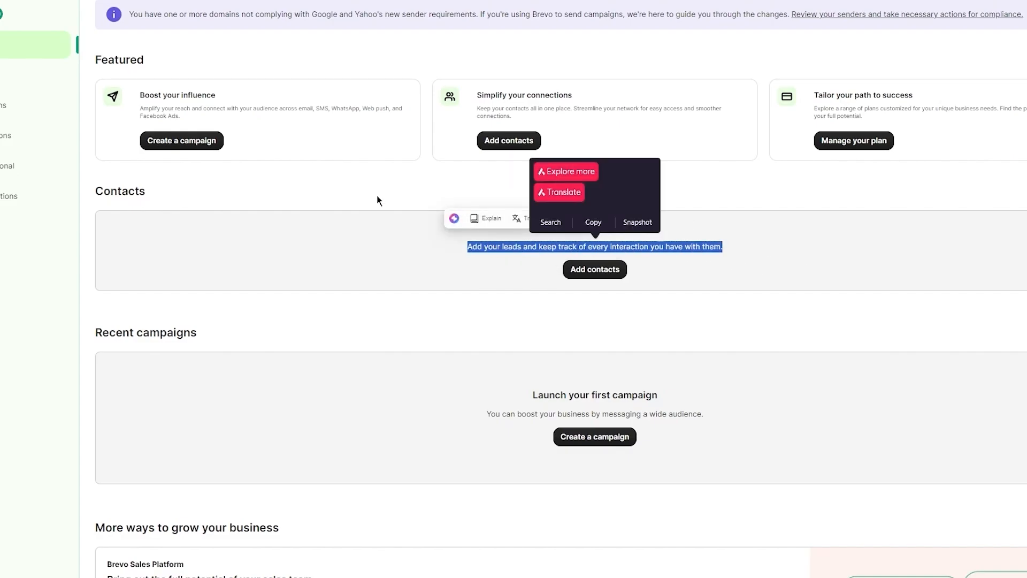
pyautogui.click(500, 248)
pyautogui.scroll(-4, 346, 266)
pyautogui.scroll(-1, 346, 269)
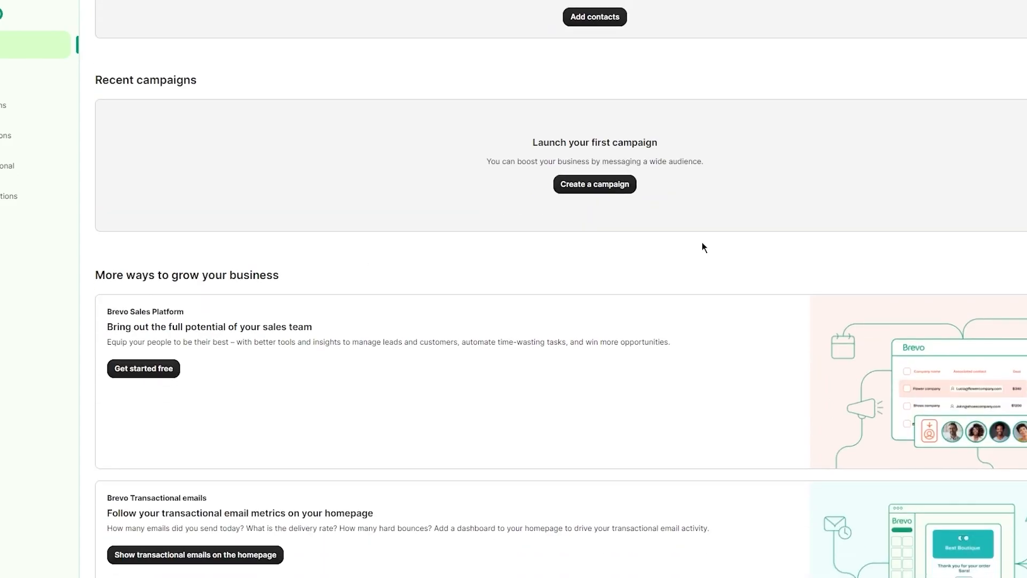
pyautogui.moveTo(701, 245); pyautogui.dragTo(466, 138)
pyautogui.click(436, 124)
pyautogui.scroll(-4, 368, 175)
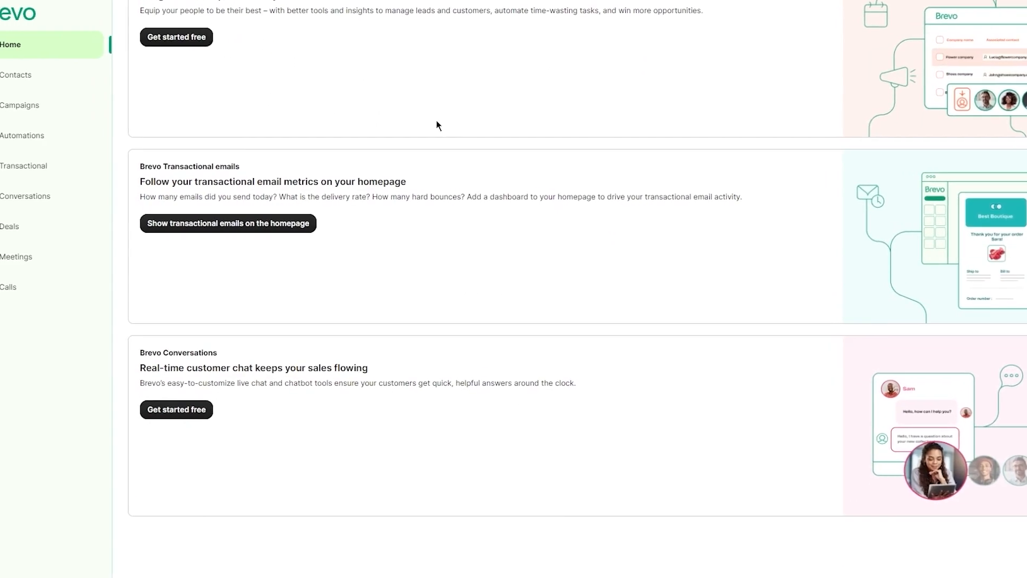
pyautogui.scroll(6, 675, 227)
pyautogui.scroll(7, 675, 226)
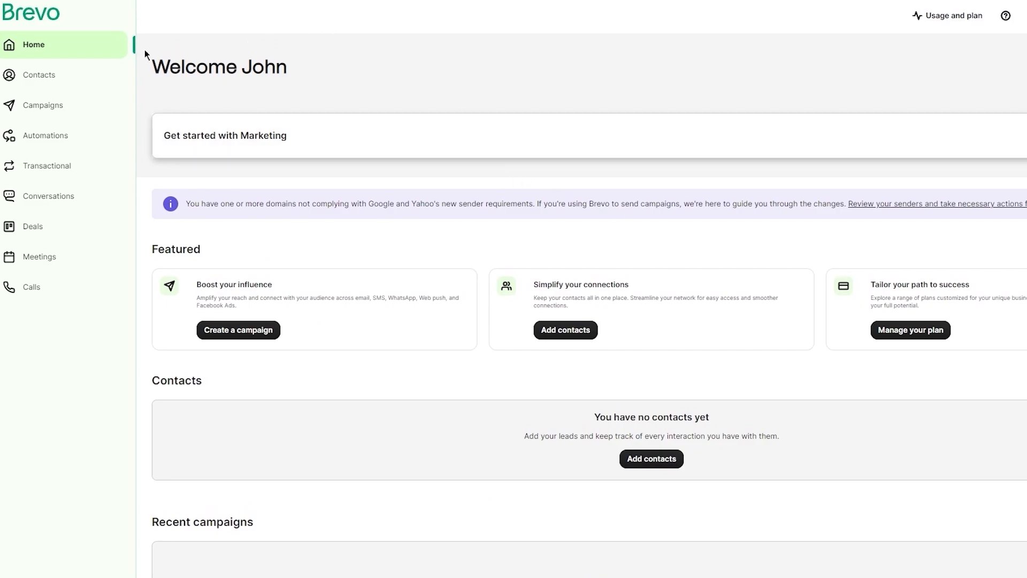
# Open the Contacts page from the sidebar and look over the database description.
pyautogui.click(86, 71)
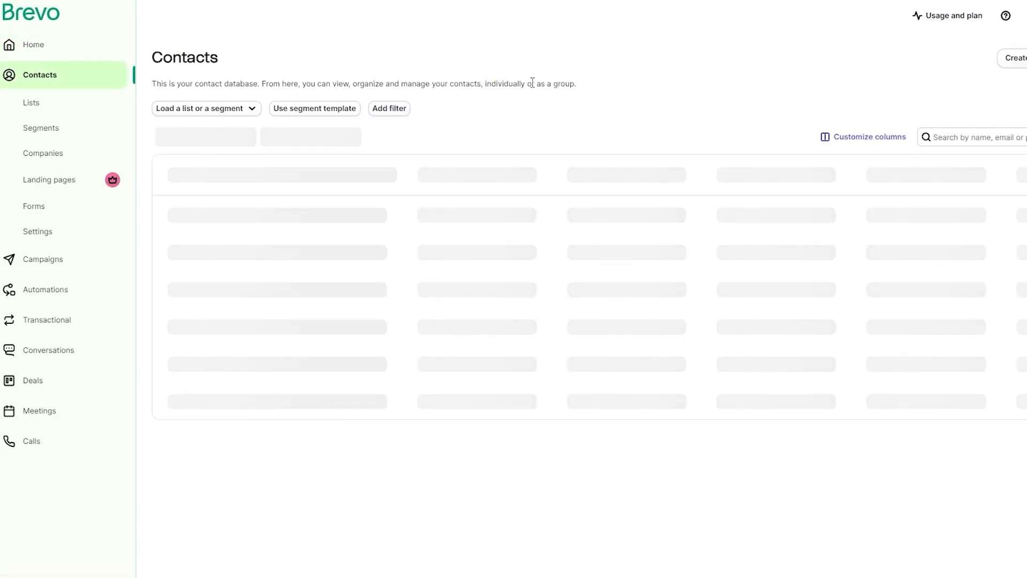
pyautogui.moveTo(607, 89); pyautogui.dragTo(129, 84)
pyautogui.click(373, 59)
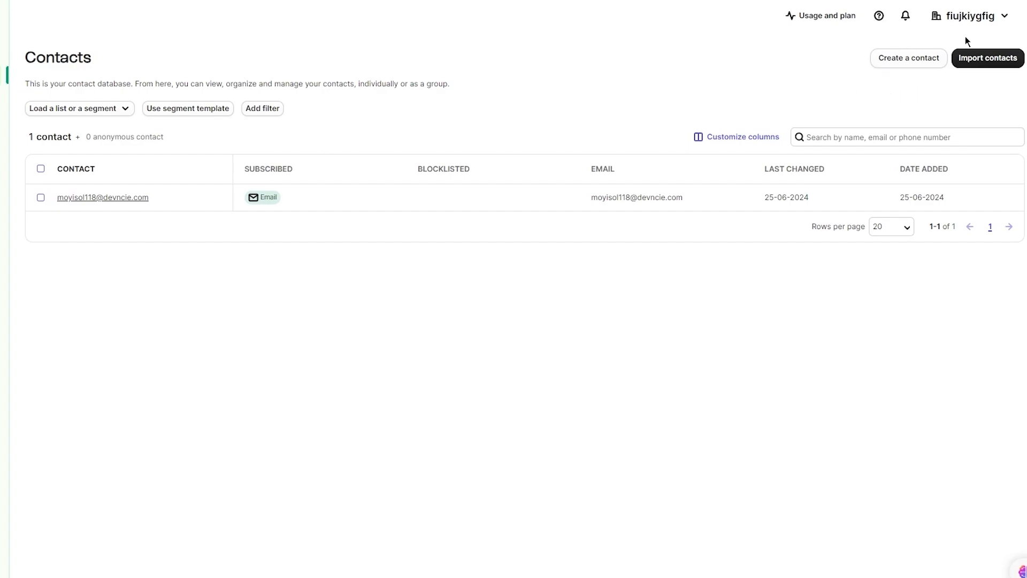
# Create a contact with name, phone and e-mail autofilled from a saved profile, with no list chosen.
pyautogui.click(912, 58)
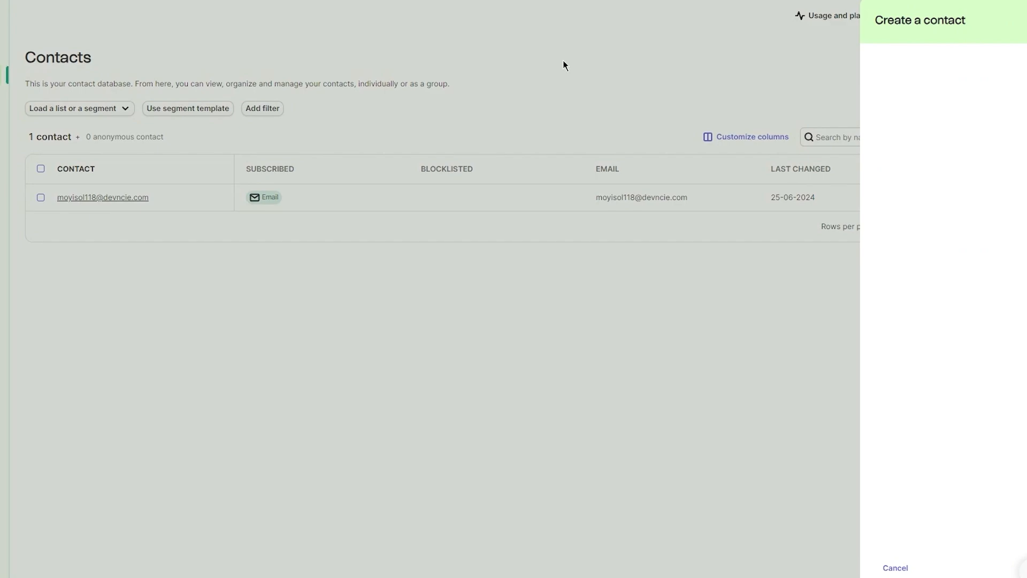
pyautogui.click(928, 81)
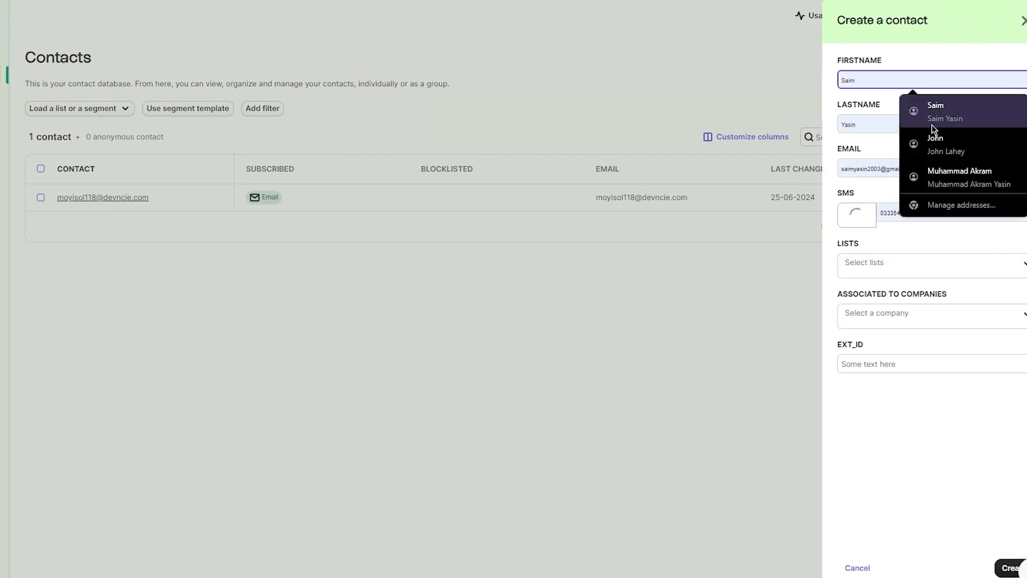
pyautogui.click(951, 143)
pyautogui.click(852, 169)
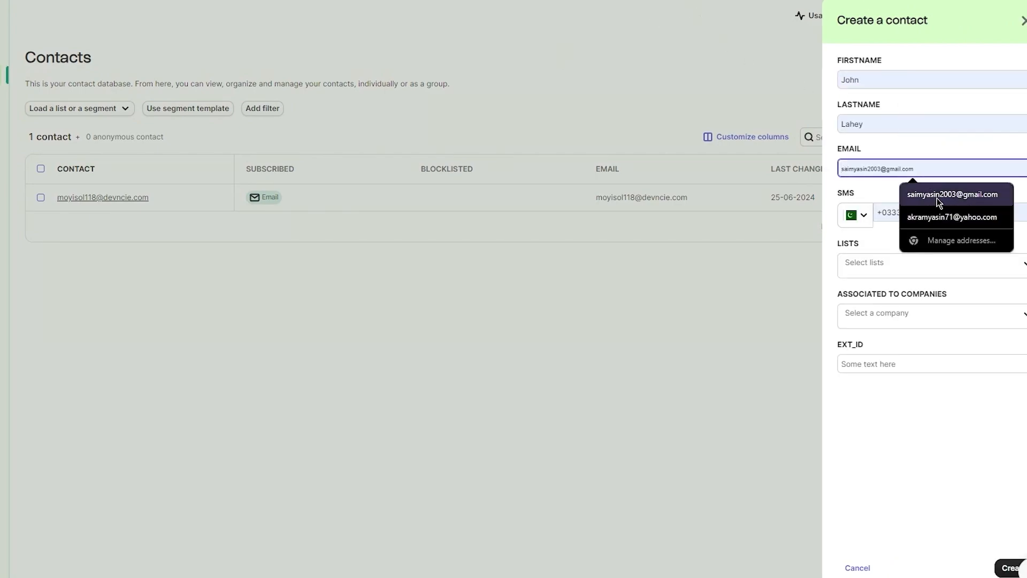
pyautogui.click(944, 199)
pyautogui.click(908, 262)
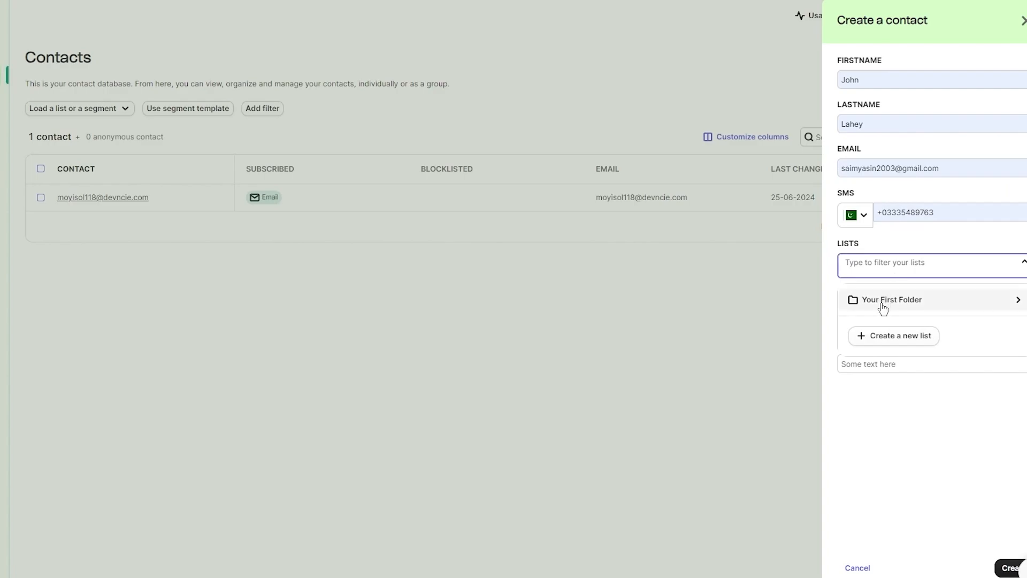
pyautogui.click(880, 241)
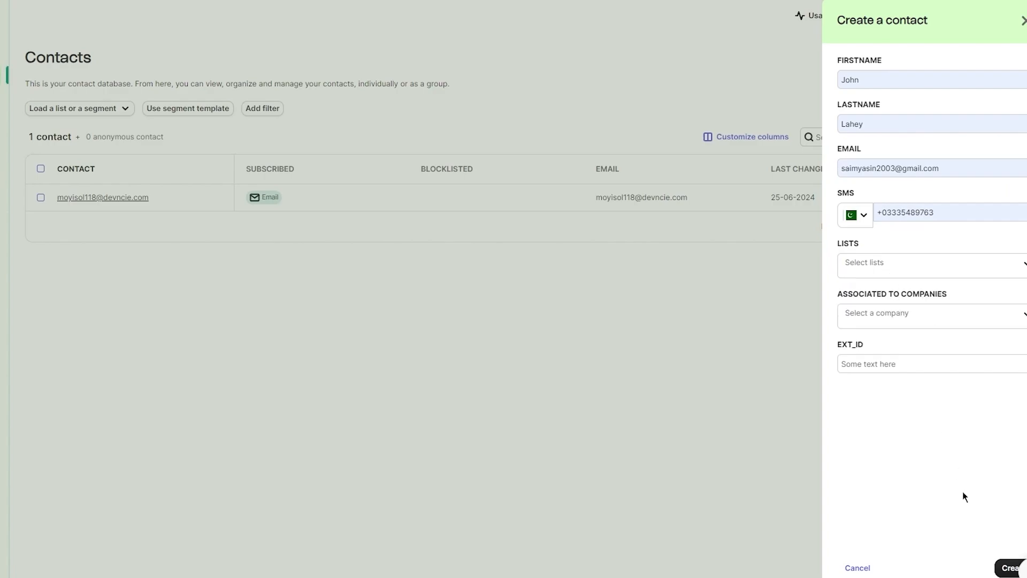
pyautogui.click(1002, 568)
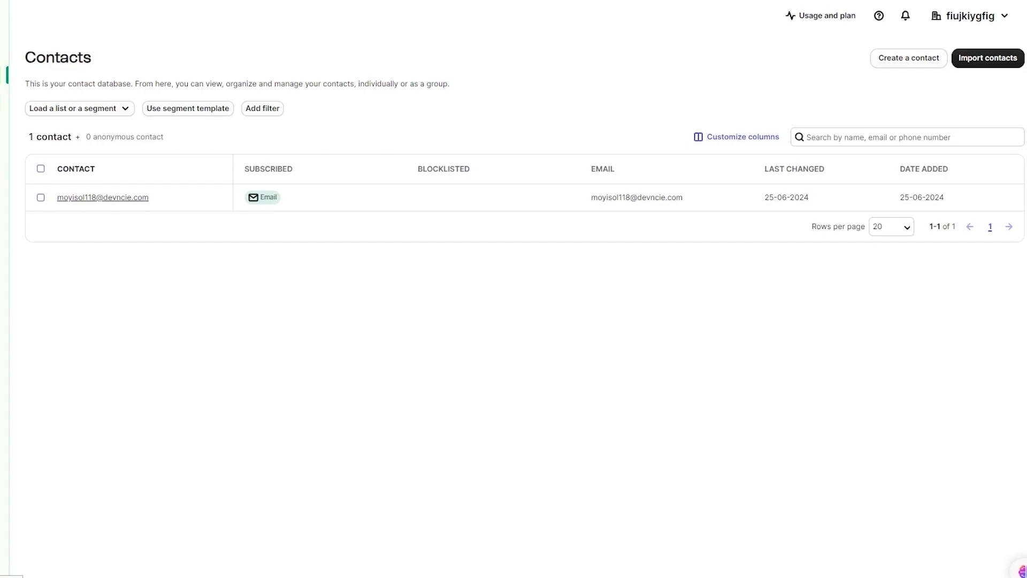
# From the Lists overview, create the list 'Shirt Clients' inside Your First Folder.
pyautogui.click(2, 103)
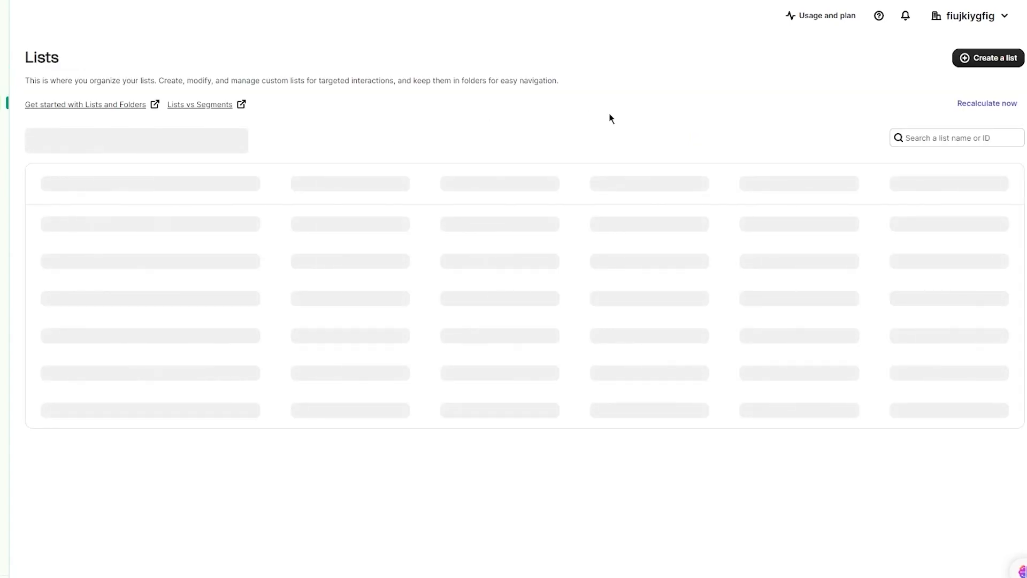
pyautogui.click(985, 59)
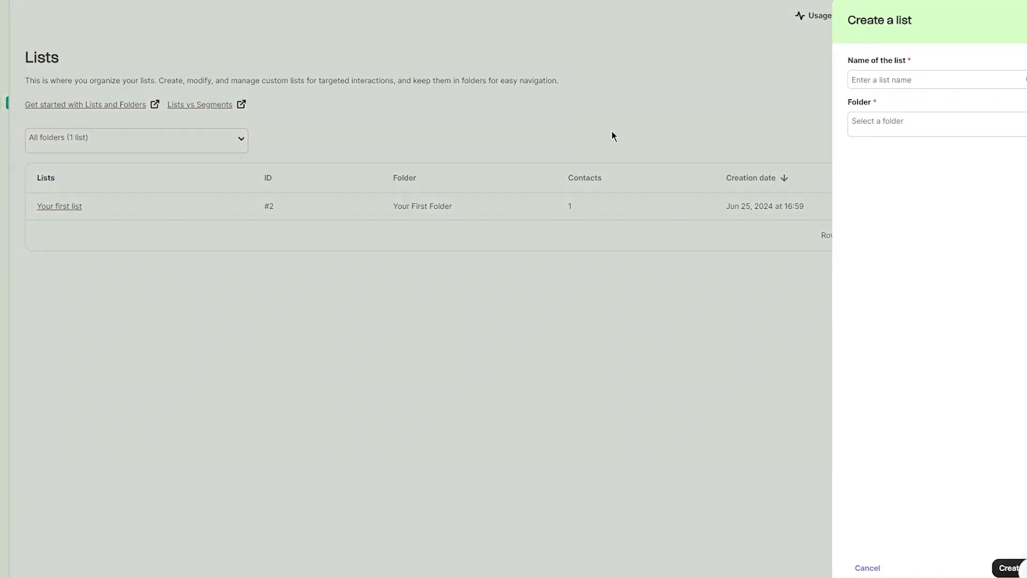
pyautogui.click(866, 79)
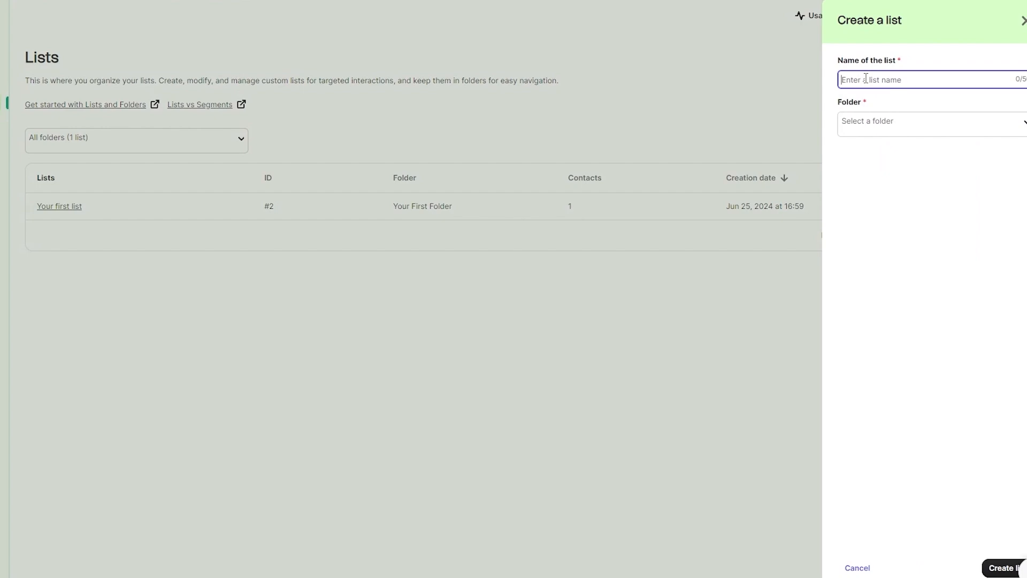
pyautogui.write('Shirt Clients')
pyautogui.click(891, 122)
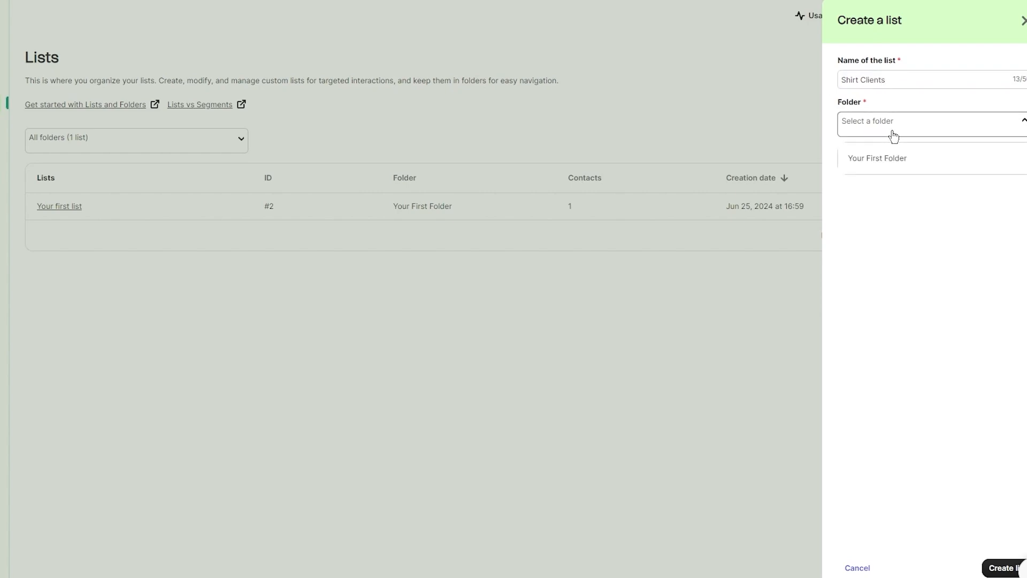
pyautogui.click(881, 161)
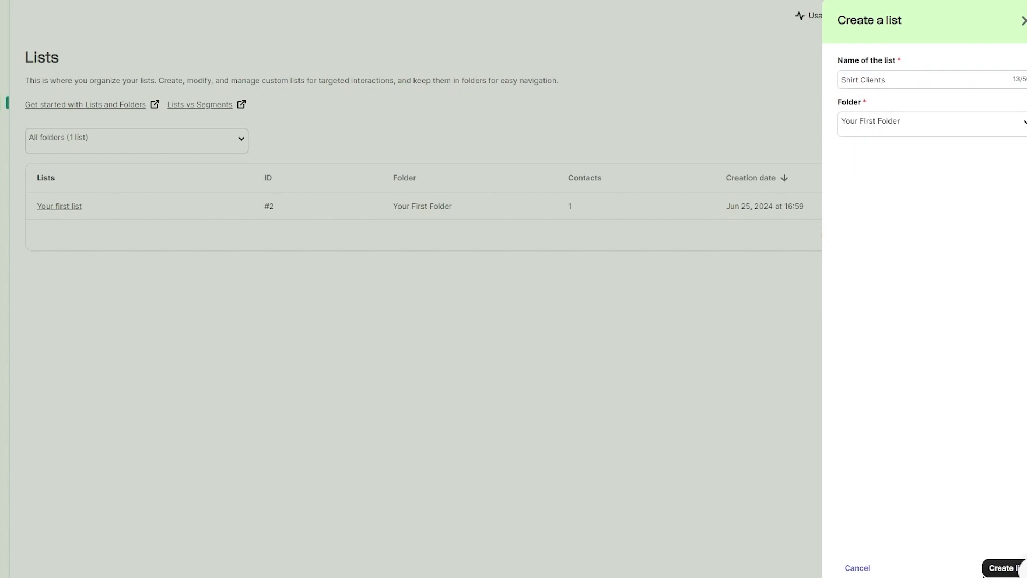
pyautogui.click(990, 569)
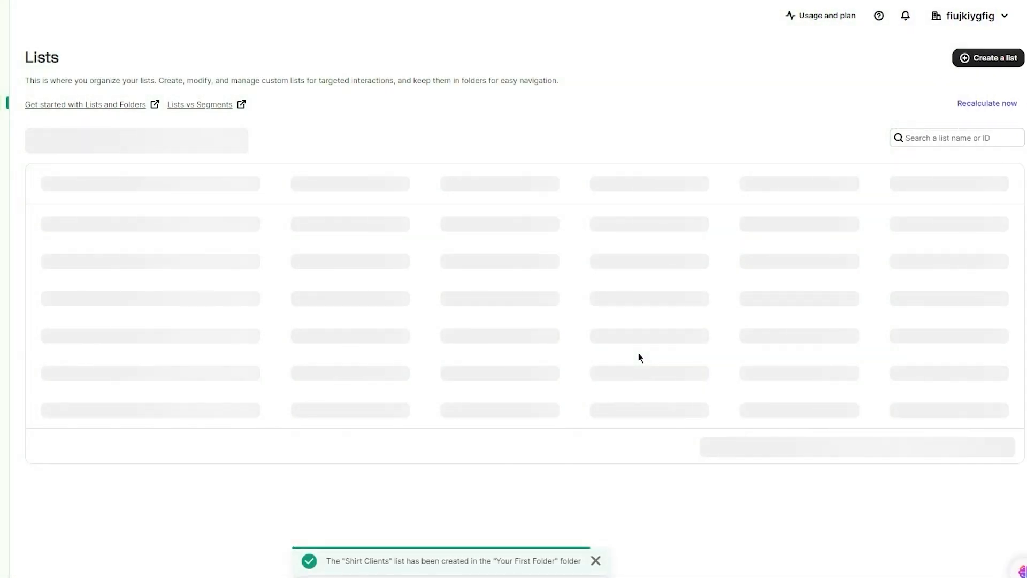
# Open the Shirt Clients list and try adding a contact autofilled from a saved profile.
pyautogui.click(47, 207)
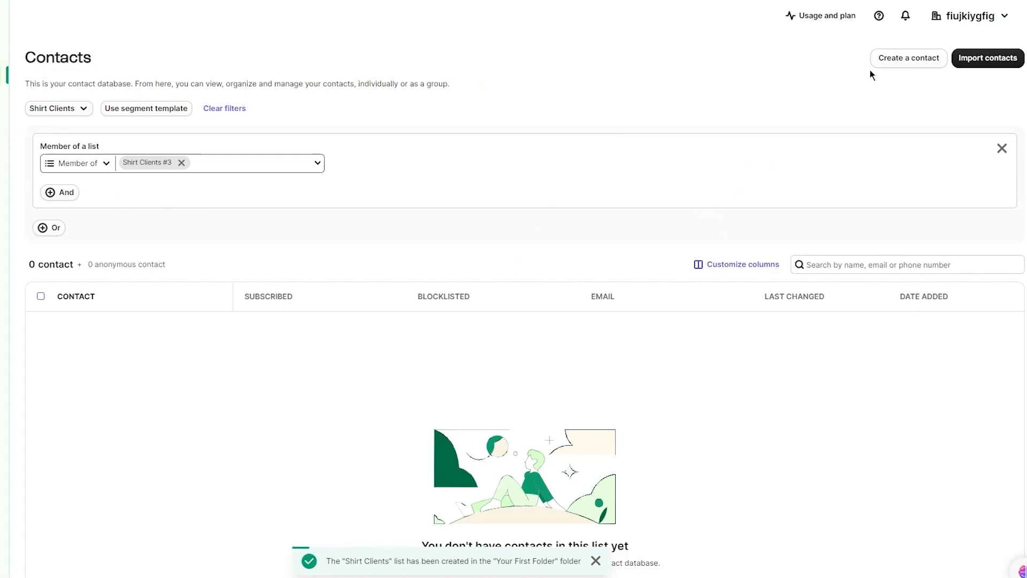
pyautogui.click(909, 62)
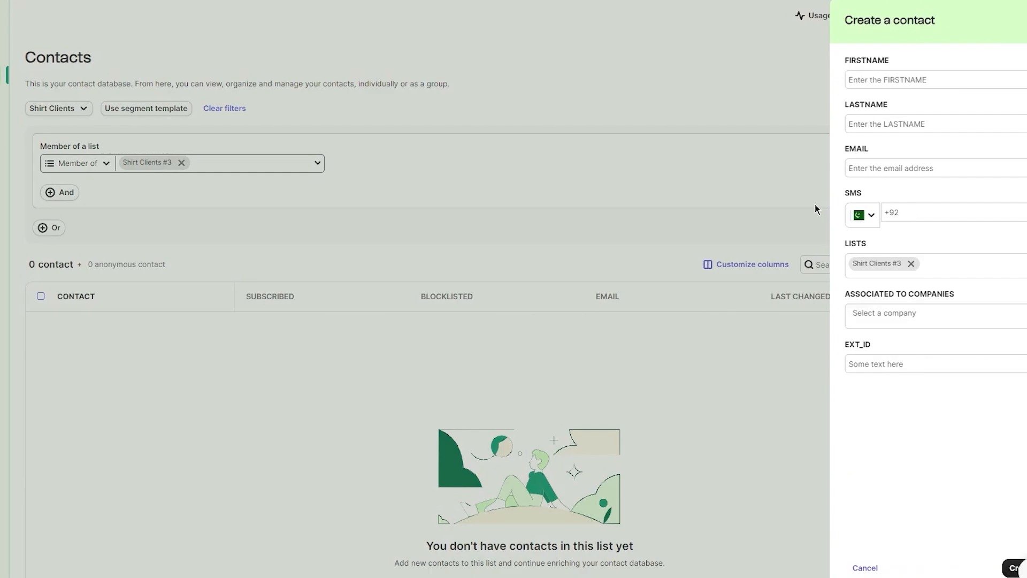
pyautogui.click(914, 81)
pyautogui.click(934, 111)
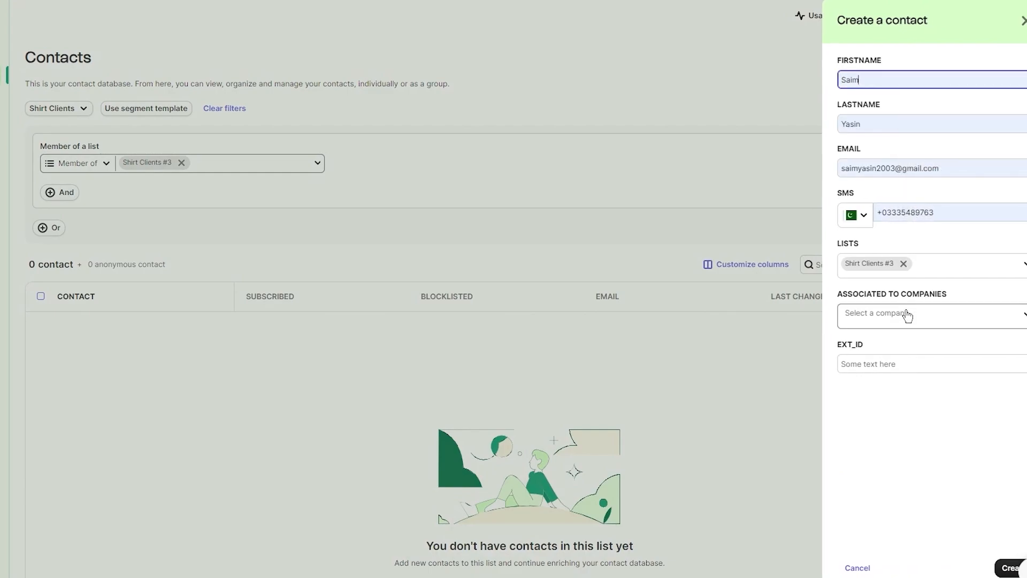
pyautogui.click(1012, 569)
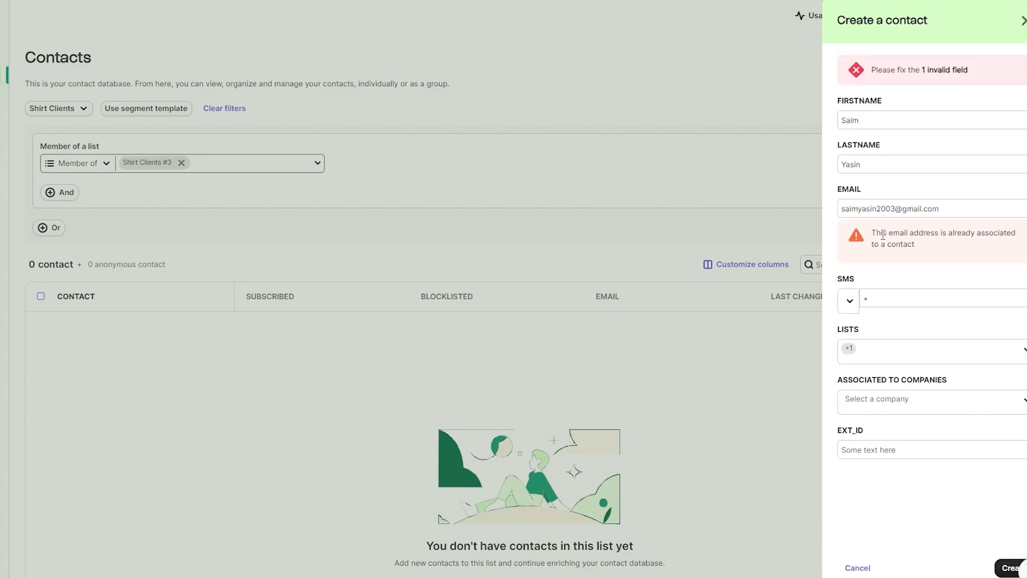
# Replace the first name and phone with another saved profile and retry saving.
pyautogui.click(902, 117)
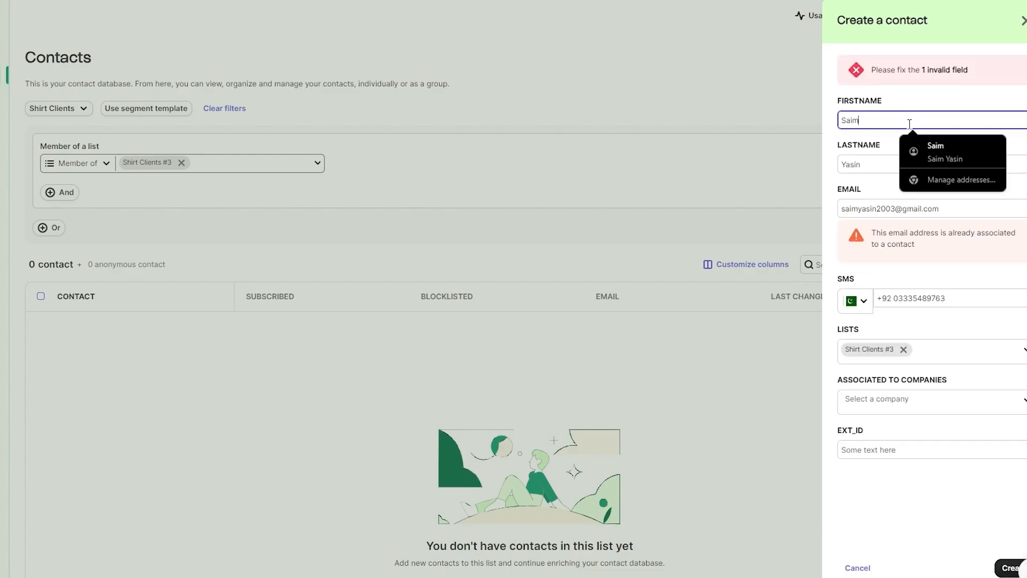
pyautogui.doubleClick(883, 118)
pyautogui.press('BackSpace')
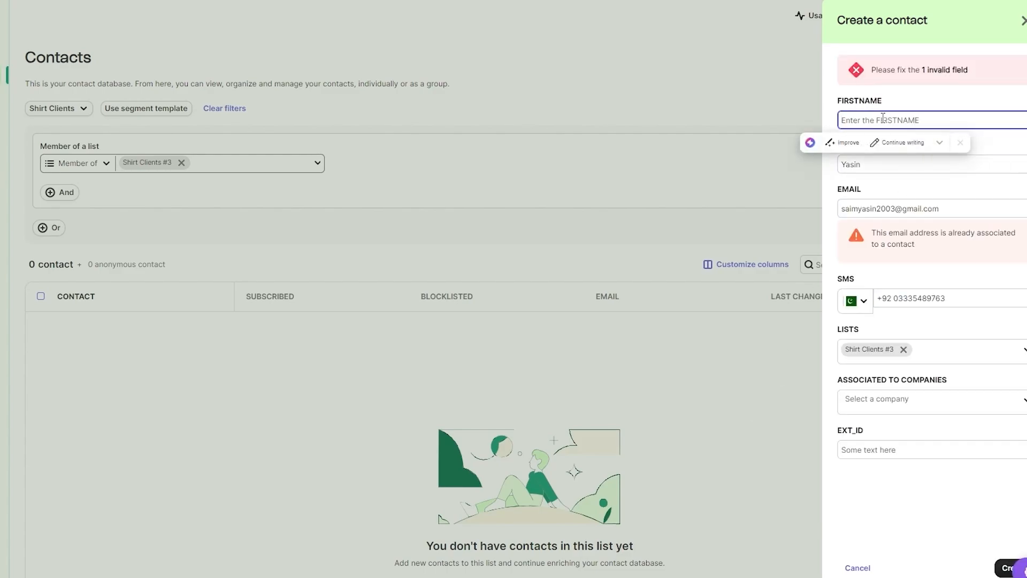
pyautogui.click(883, 118)
pyautogui.click(948, 190)
pyautogui.click(1008, 568)
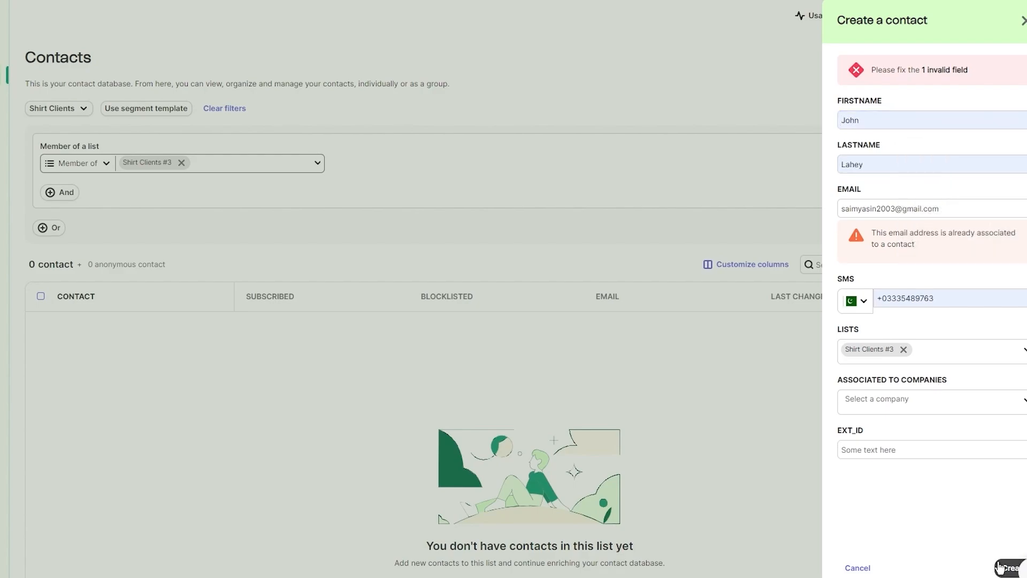
# Swap the rejected e-mail address for a different suggested one and retry saving.
pyautogui.tripleClick(949, 201)
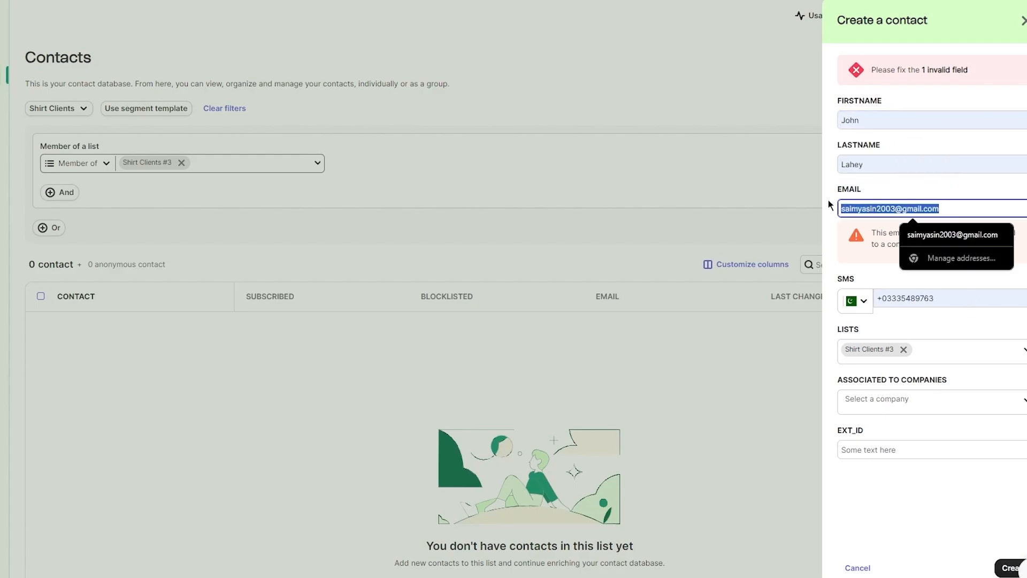
pyautogui.press('BackSpace')
pyautogui.click(982, 209)
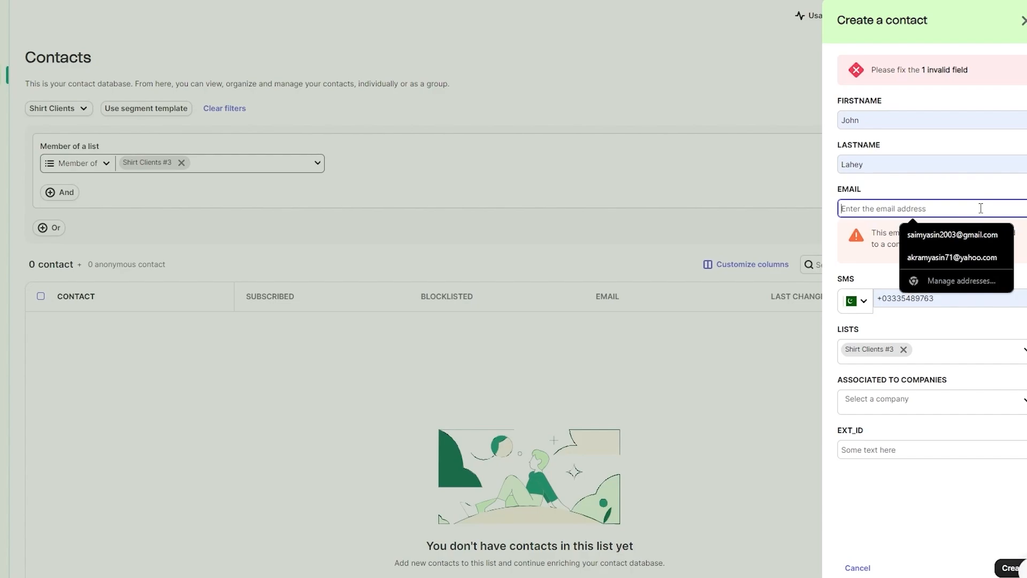
pyautogui.click(965, 253)
pyautogui.click(998, 568)
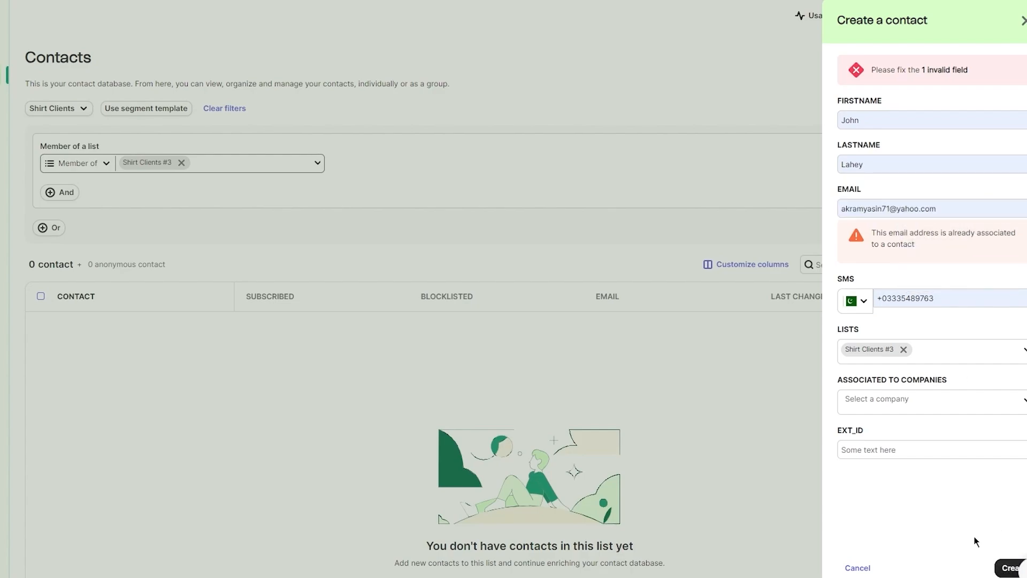
# Retype the SMS number starting with '+', retry creating, then close and discard the form.
pyautogui.click(953, 297)
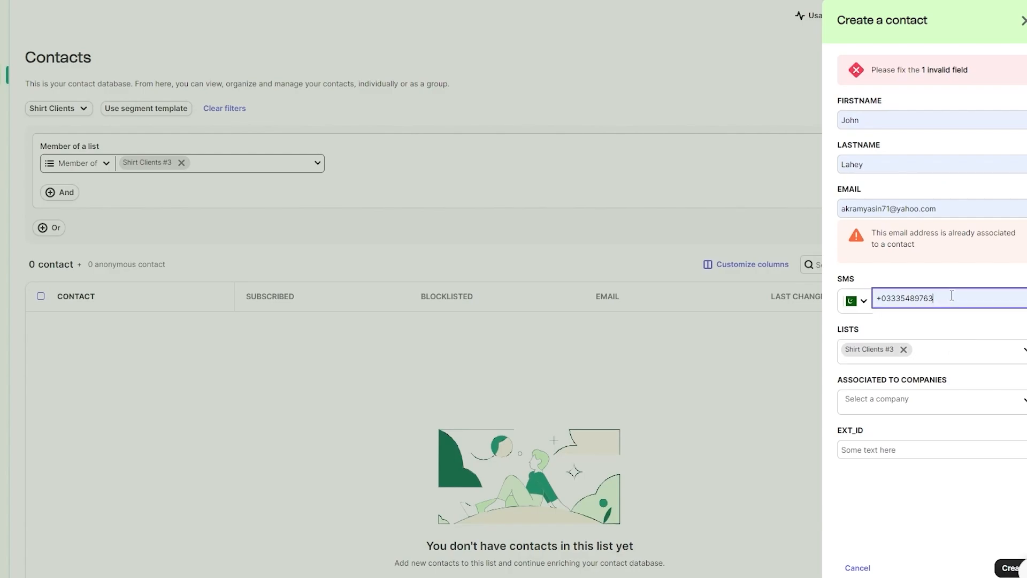
pyautogui.click(934, 238)
pyautogui.moveTo(935, 299); pyautogui.dragTo(876, 300)
pyautogui.write('+')
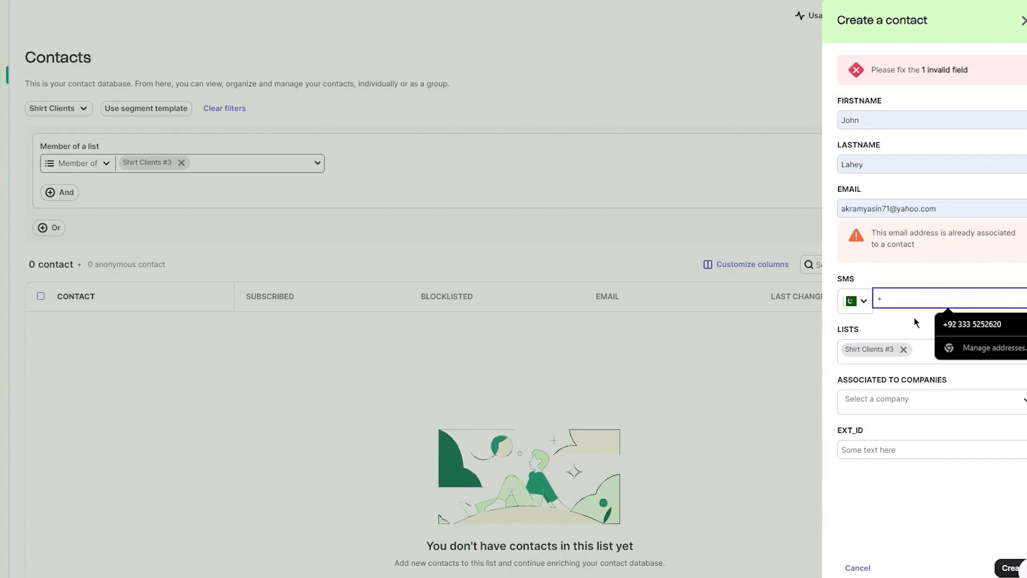
pyautogui.click(961, 282)
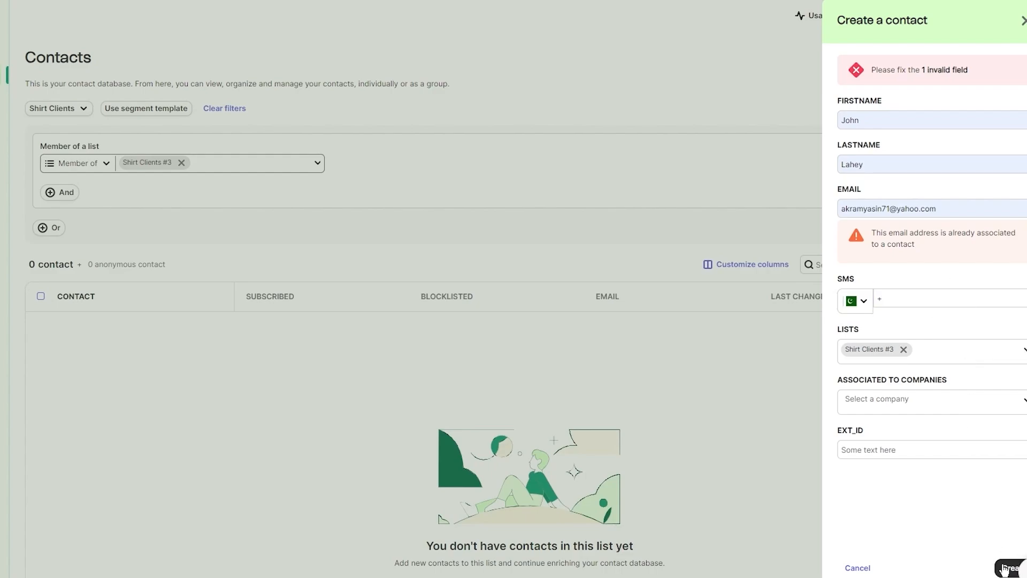
pyautogui.click(955, 204)
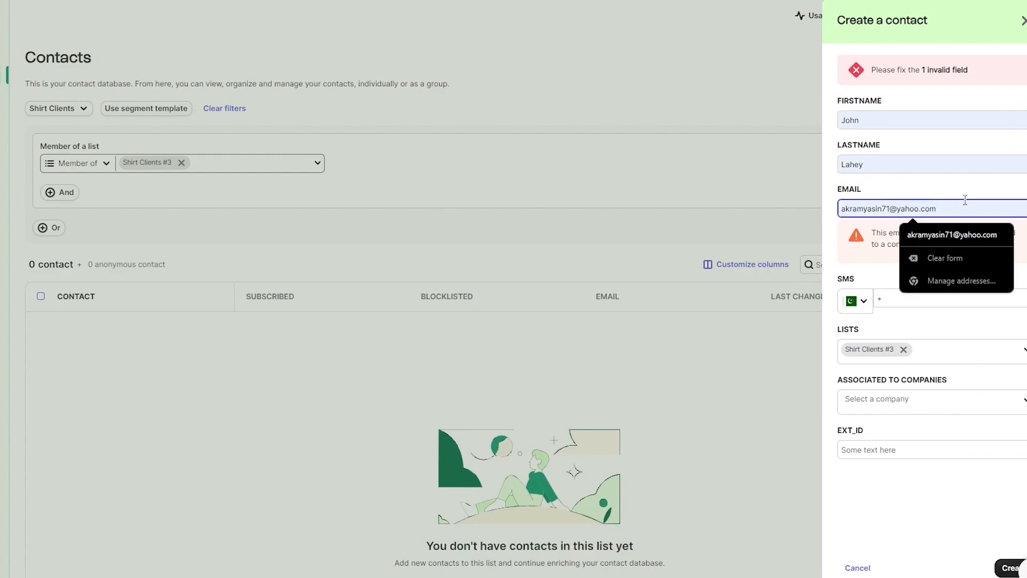
pyautogui.press('Escape')
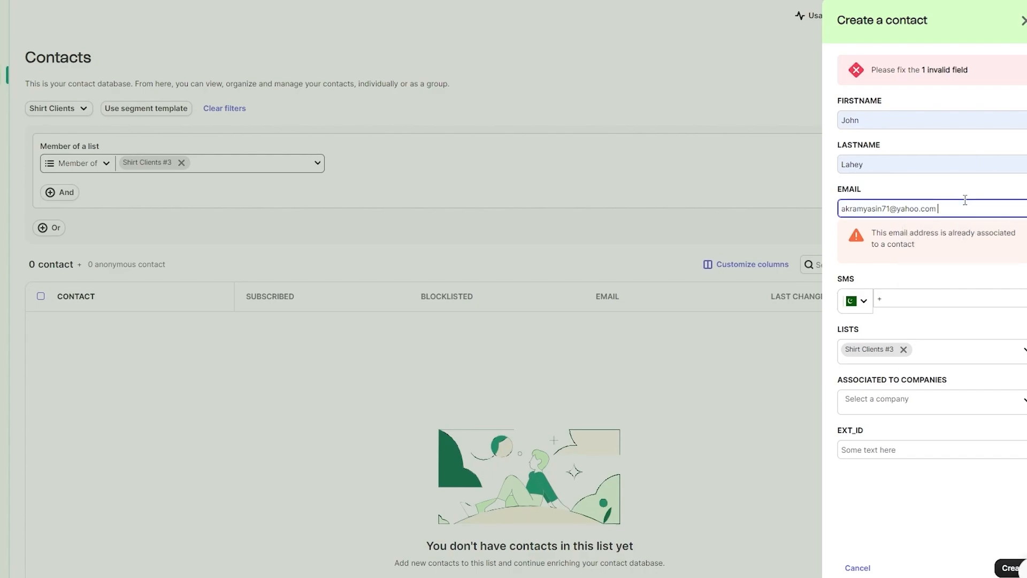
pyautogui.click(1004, 567)
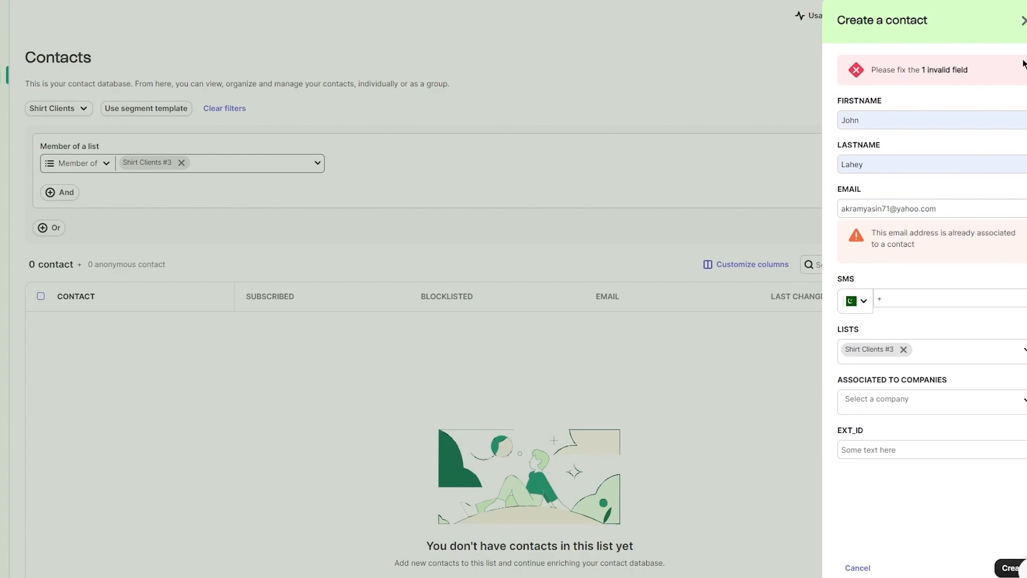
pyautogui.click(1023, 22)
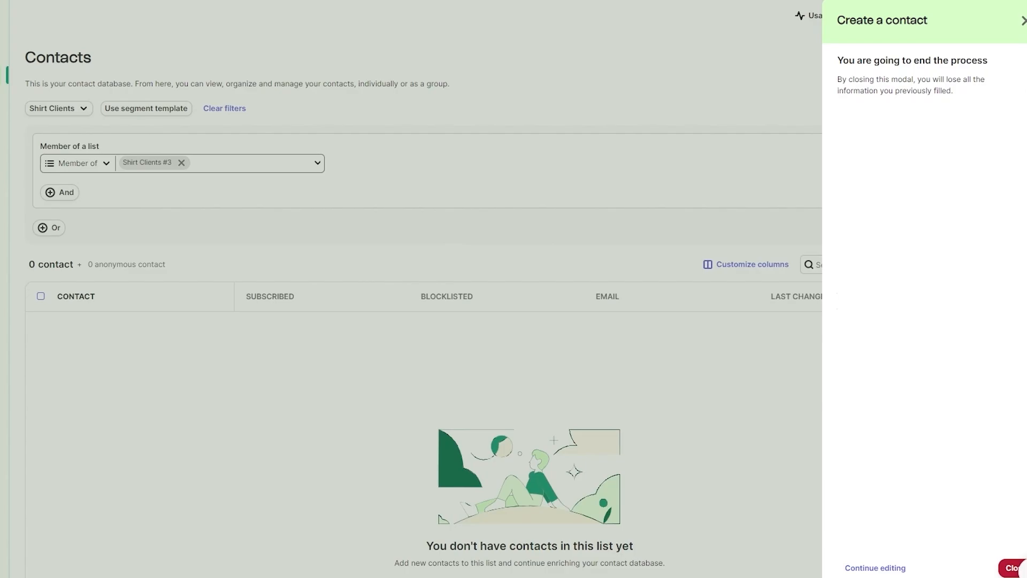
pyautogui.click(1012, 567)
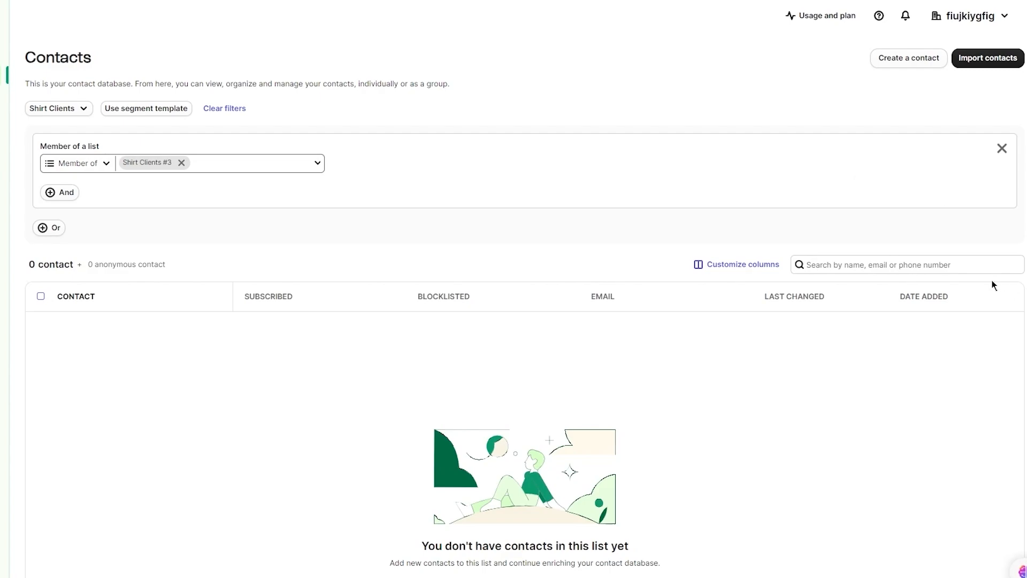
# Import contacts from the file CSV_sample.csv and confirm its preview.
pyautogui.click(987, 58)
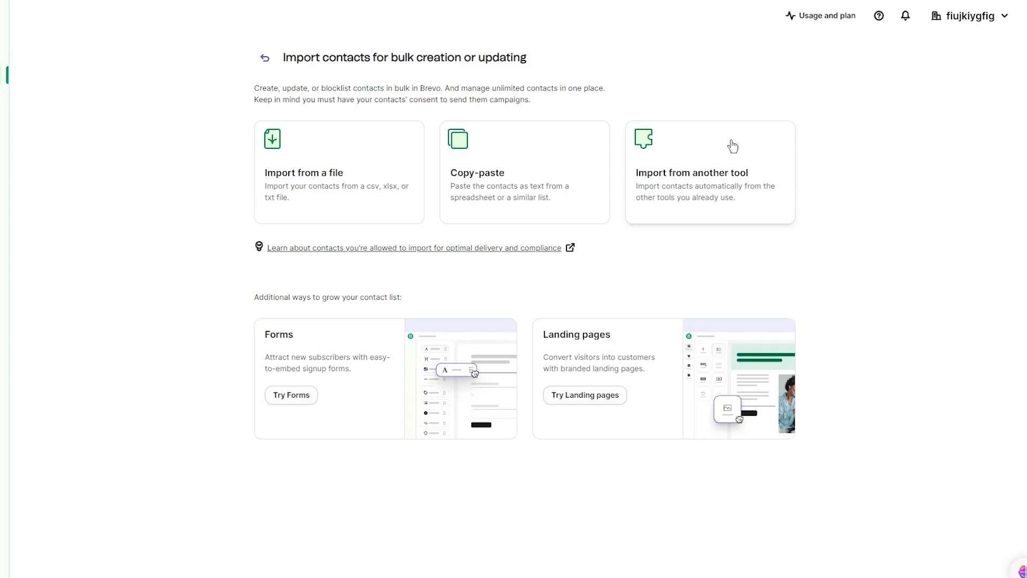
pyautogui.click(369, 149)
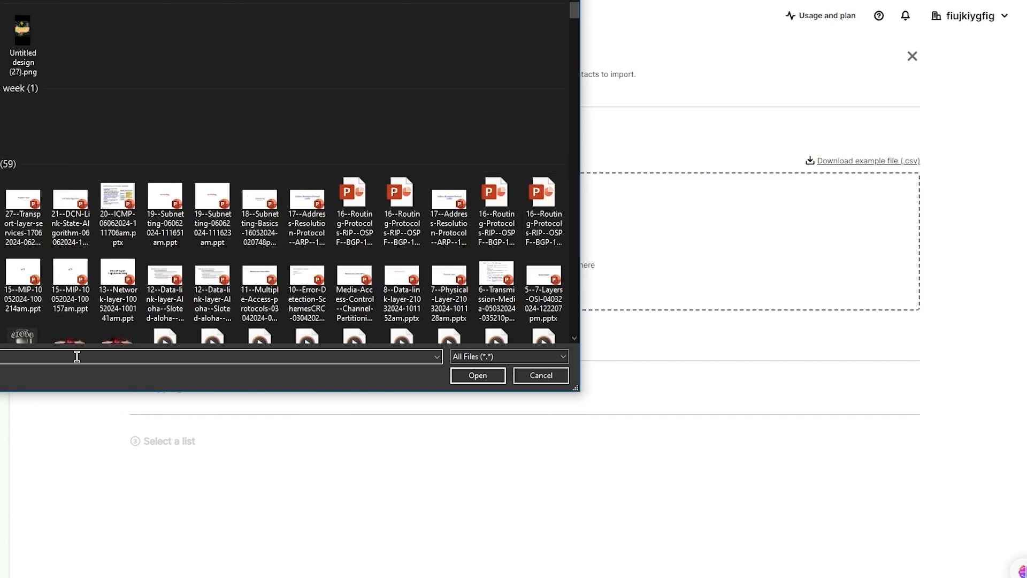
pyautogui.write('con')
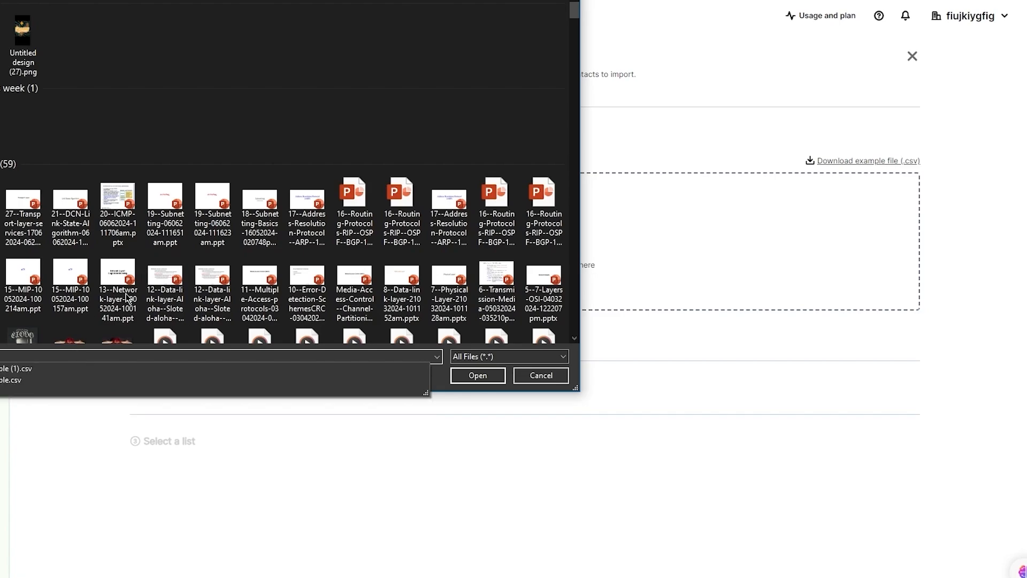
pyautogui.click(49, 381)
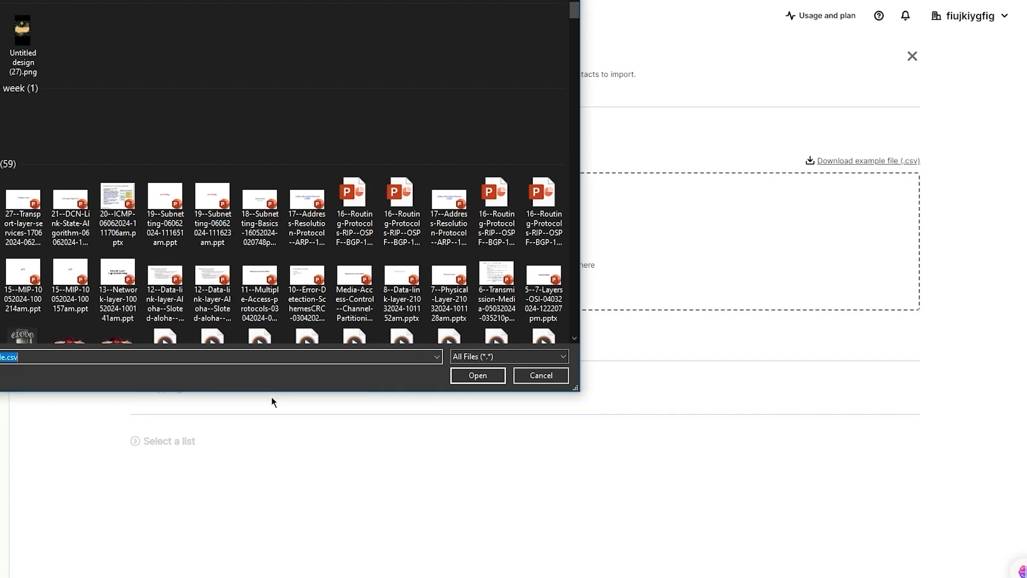
pyautogui.click(478, 375)
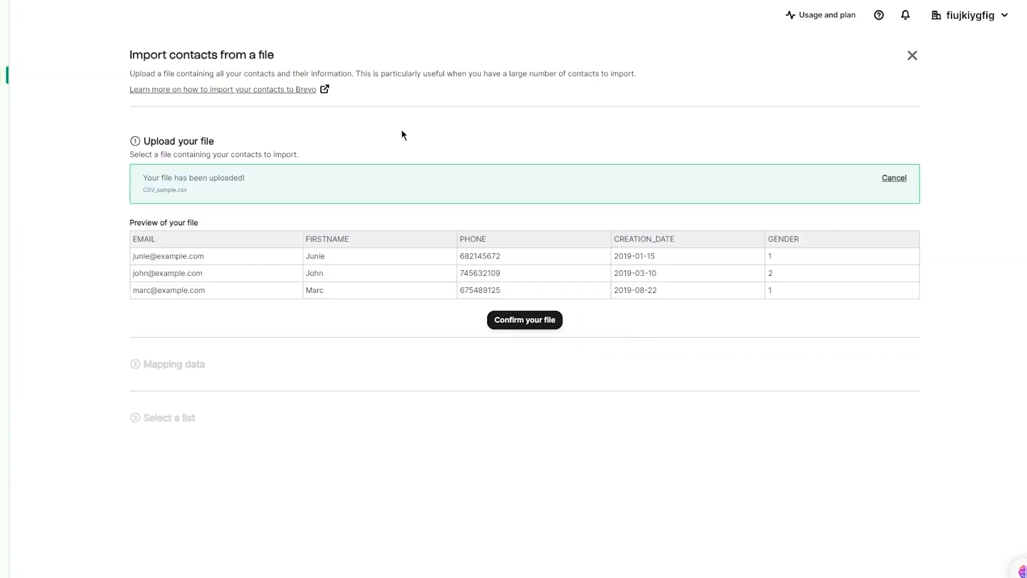
pyautogui.moveTo(288, 322); pyautogui.dragTo(303, 294)
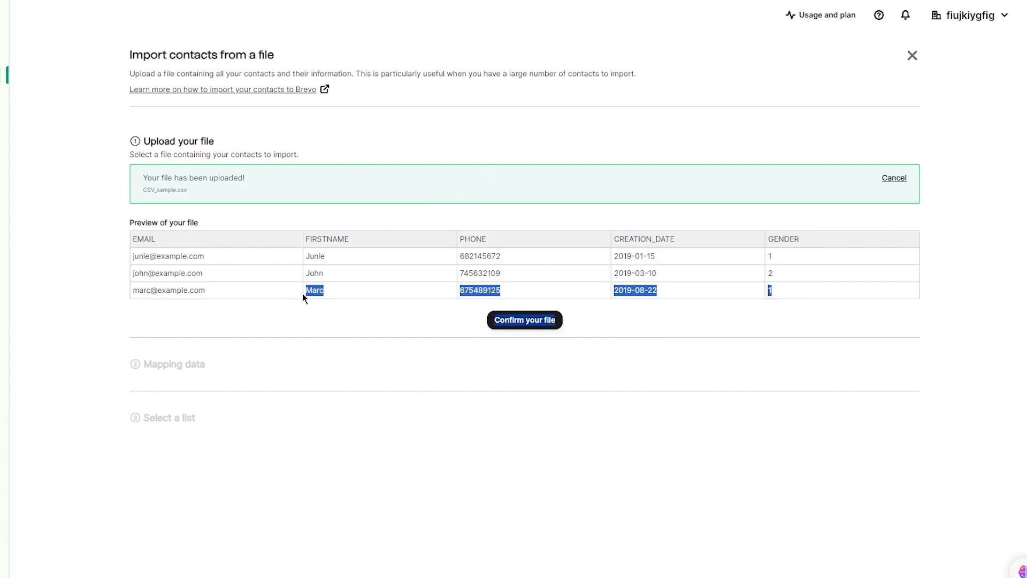
pyautogui.click(341, 332)
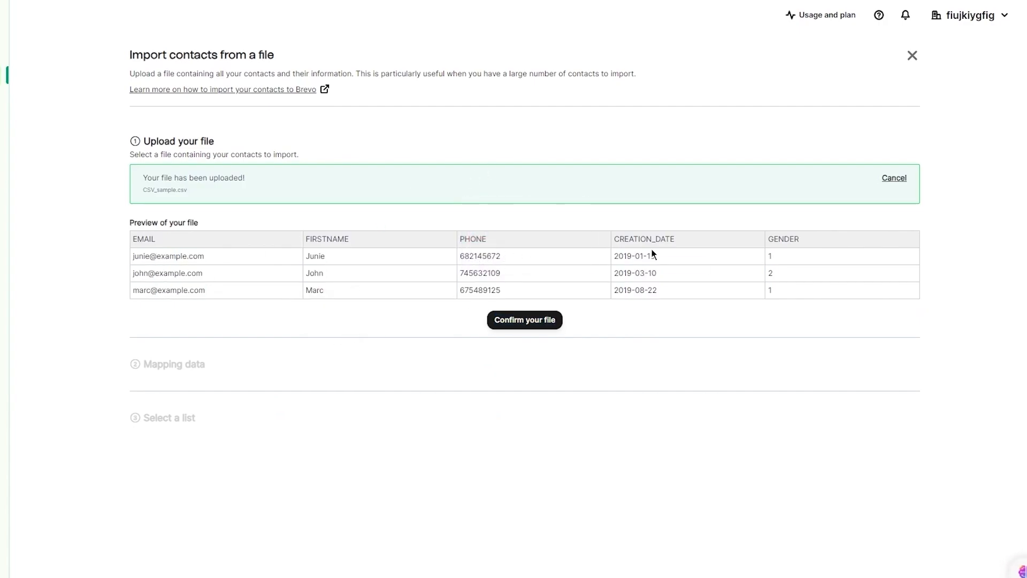
pyautogui.click(520, 321)
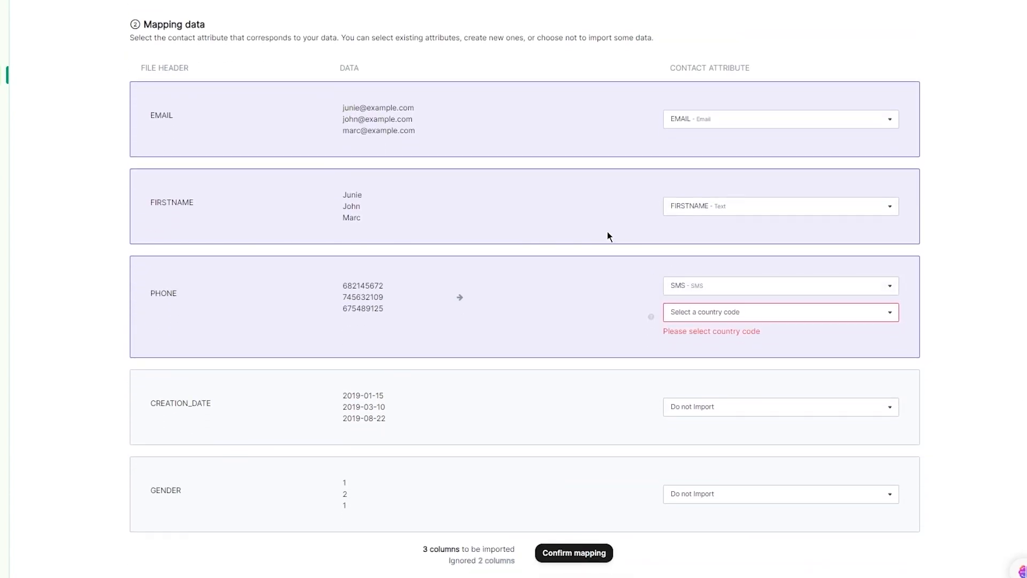
# Set the phone numbers' country code to Algeria.
pyautogui.click(740, 314)
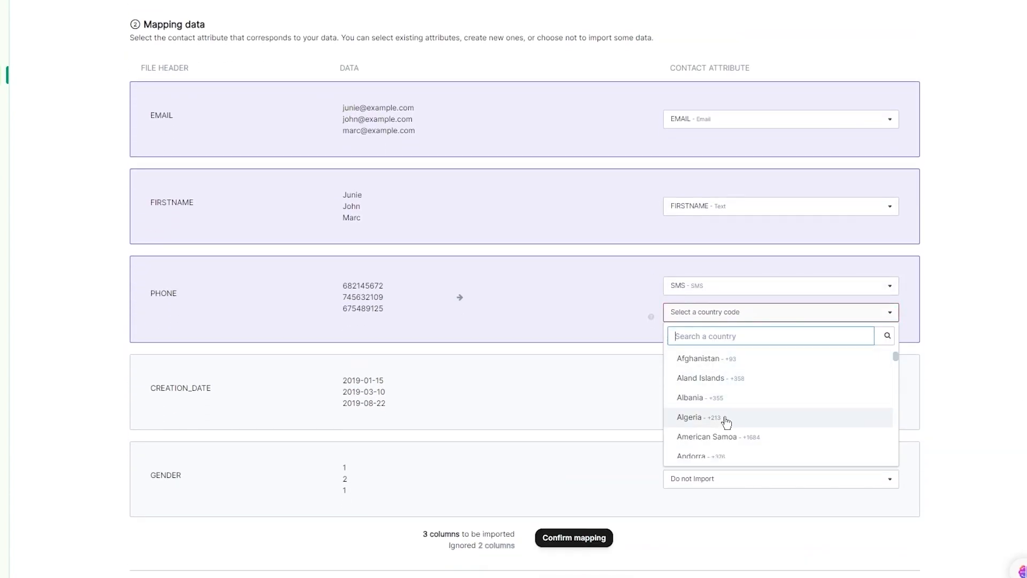
pyautogui.click(726, 423)
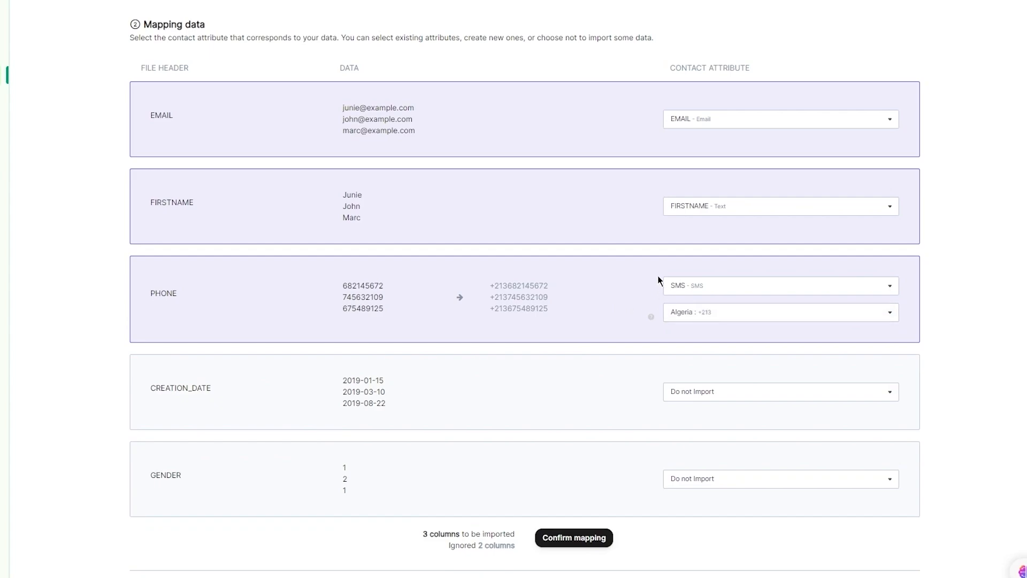
pyautogui.scroll(-1, 647, 329)
# Map CREATION_DATE to a new Date attribute named DATE.
pyautogui.click(734, 334)
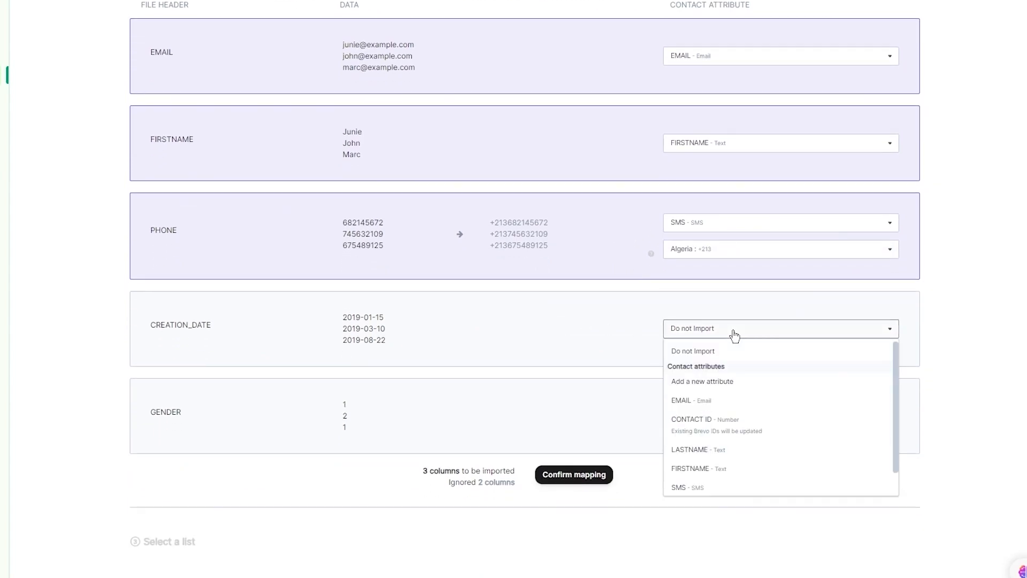
pyautogui.scroll(-1, 738, 406)
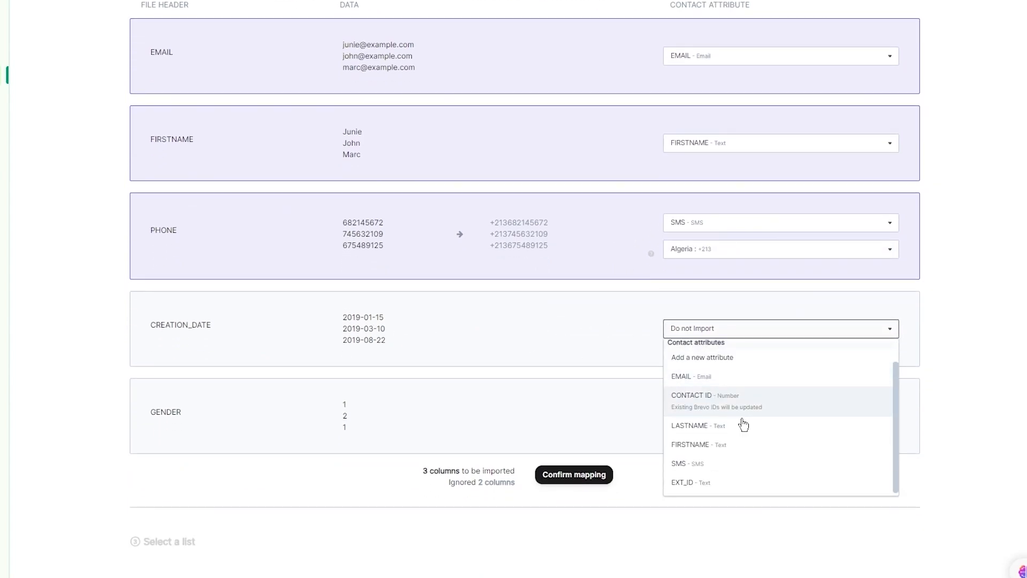
pyautogui.scroll(1, 756, 444)
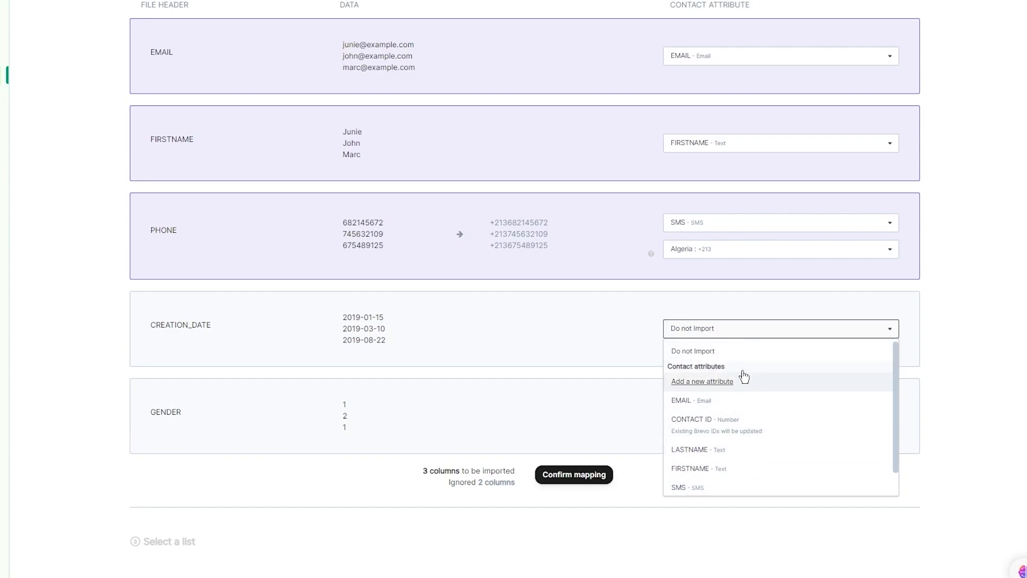
pyautogui.click(704, 379)
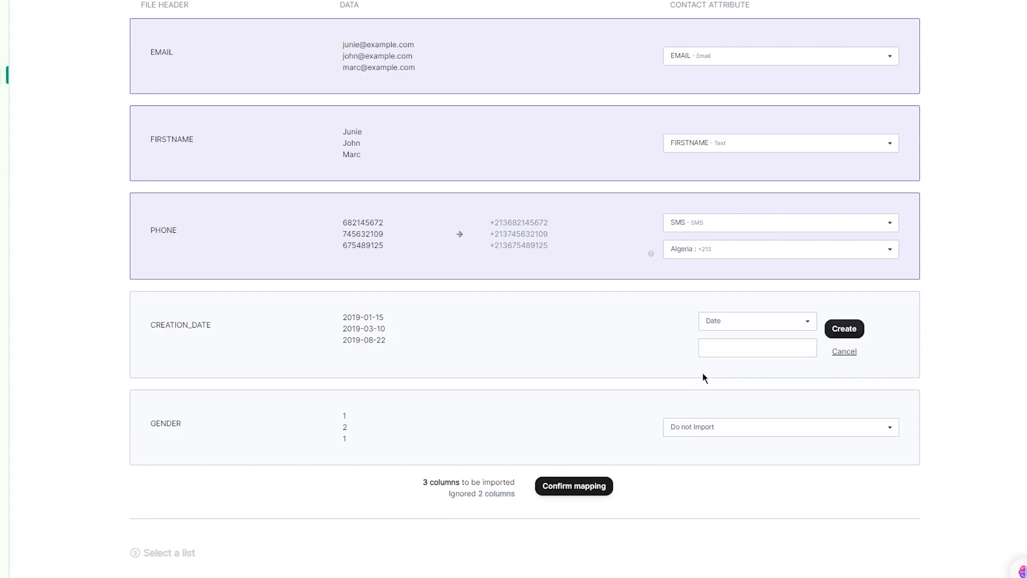
pyautogui.click(777, 328)
pyautogui.click(777, 327)
pyautogui.click(751, 351)
pyautogui.write('DATE')
pyautogui.click(844, 328)
# Map GENDER to a new attribute named M and confirm the column mapping.
pyautogui.scroll(-1, 850, 335)
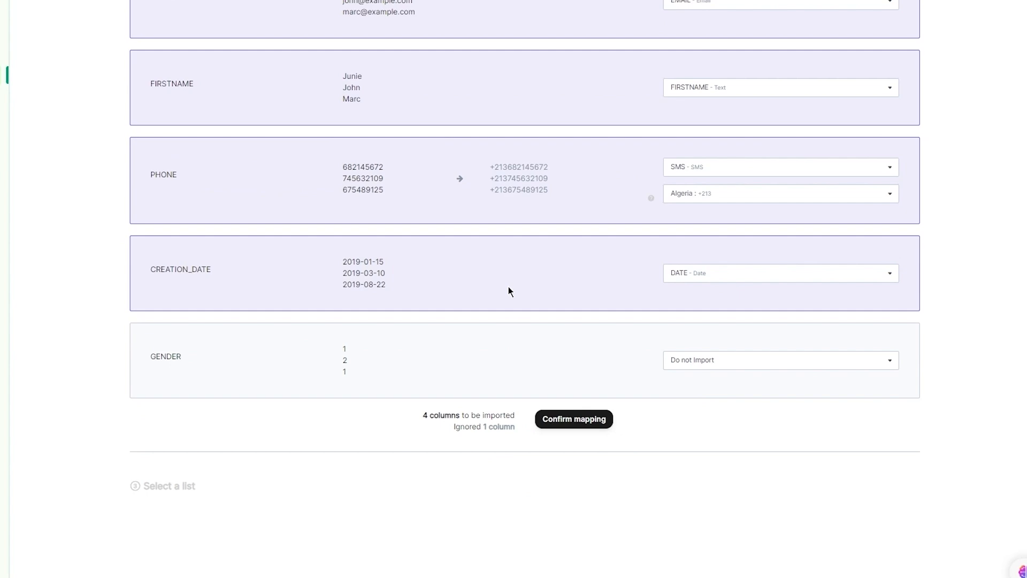
pyautogui.click(718, 367)
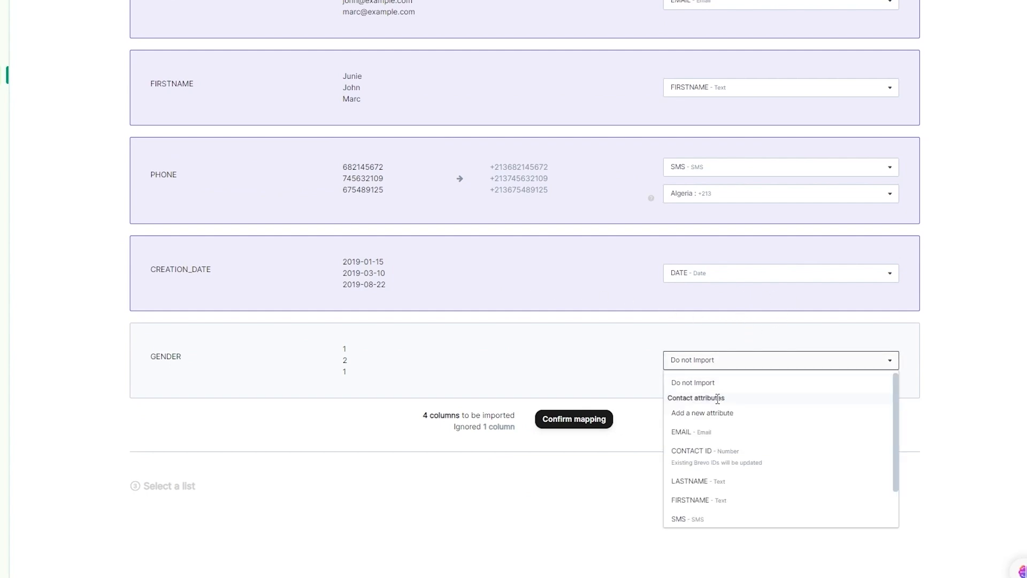
pyautogui.click(697, 413)
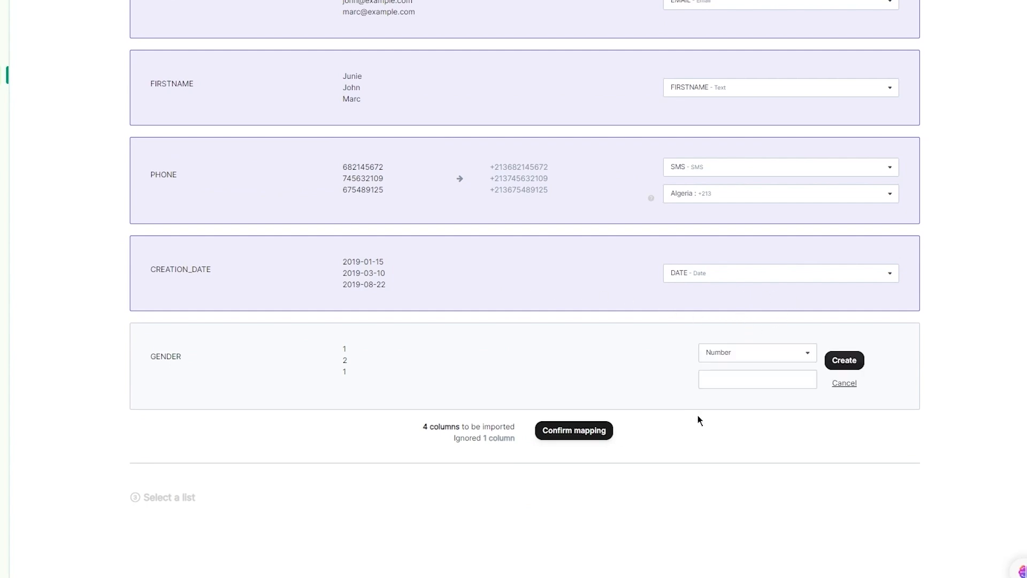
pyautogui.click(757, 374)
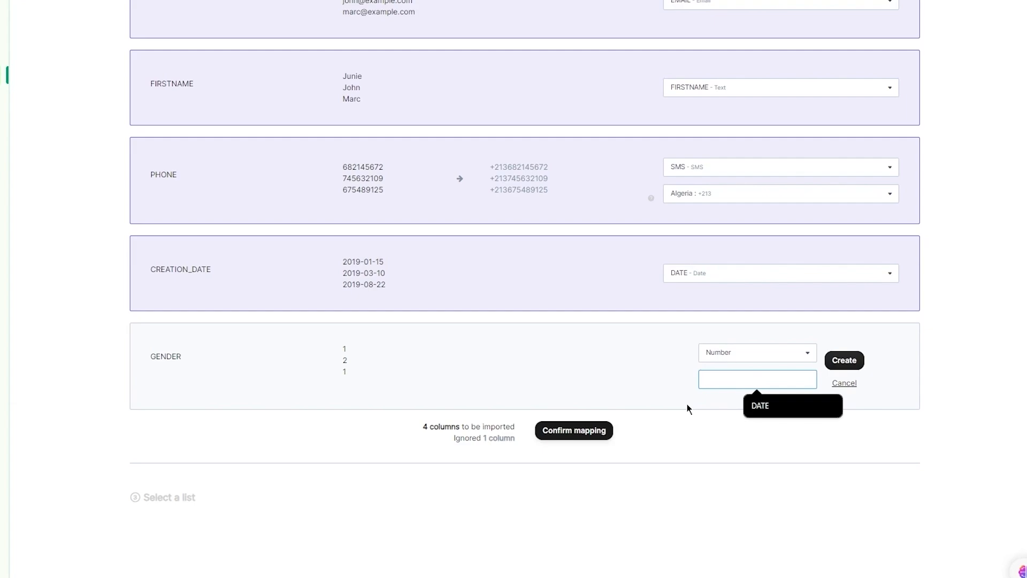
pyautogui.write('M')
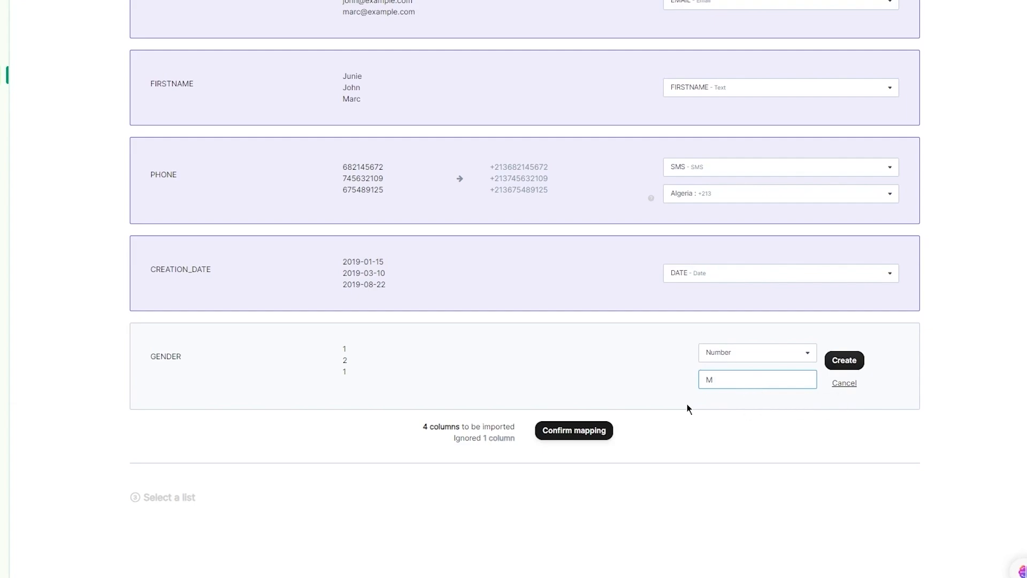
pyautogui.write('/F')
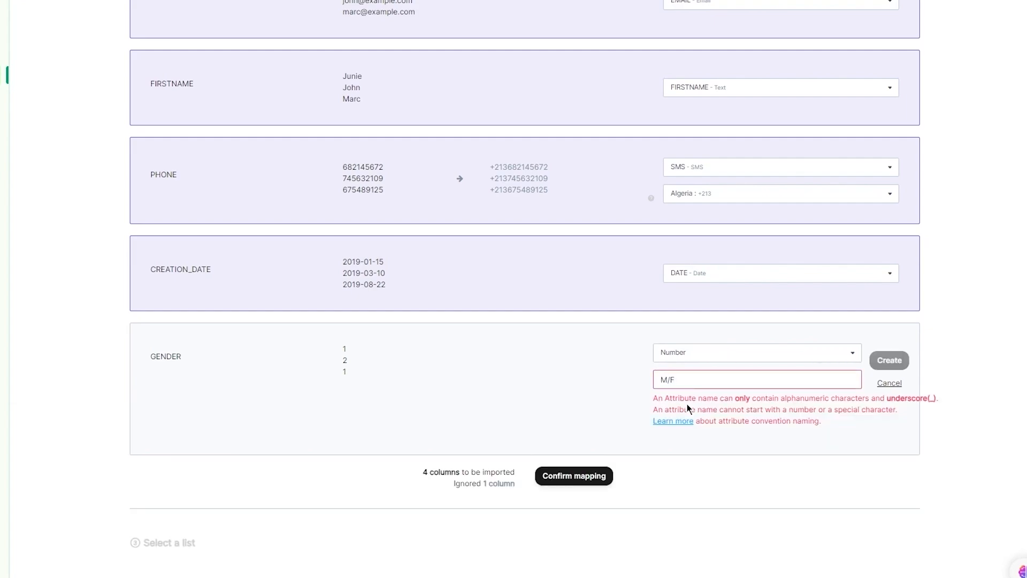
pyautogui.press('BackSpace')
pyautogui.press('BackSpace')
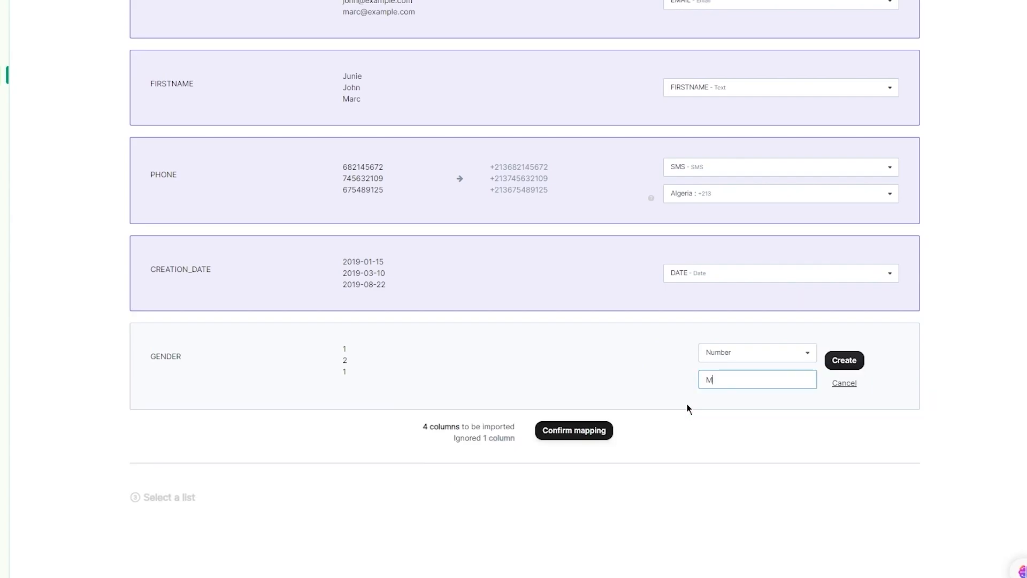
pyautogui.click(821, 357)
pyautogui.scroll(5, 598, 368)
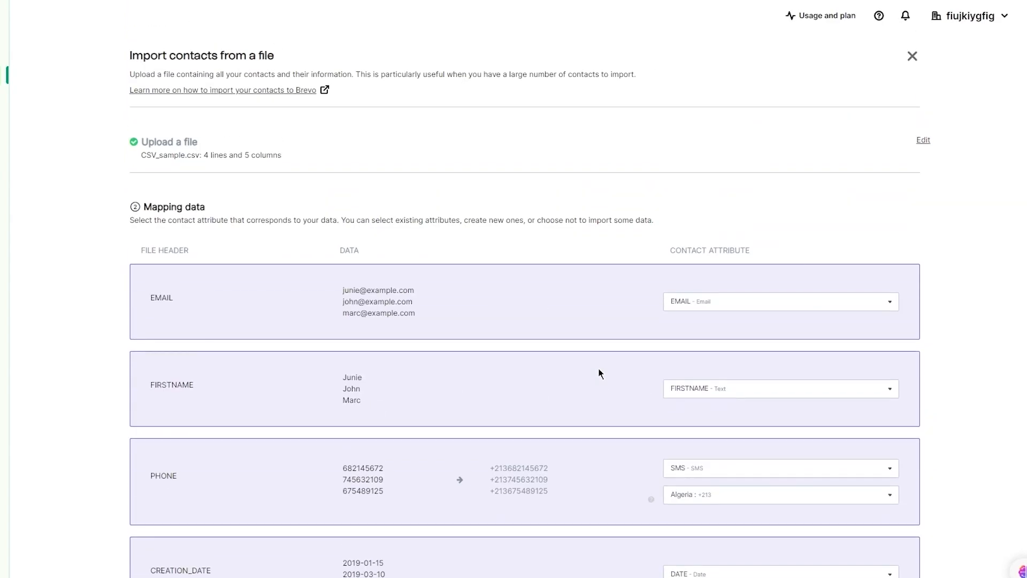
pyautogui.scroll(-5, 598, 368)
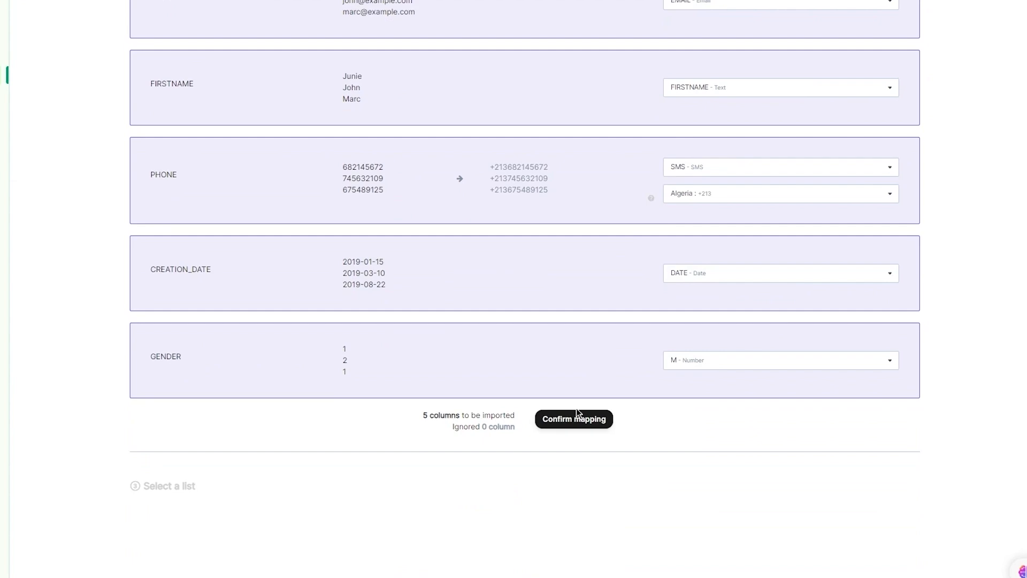
pyautogui.click(576, 417)
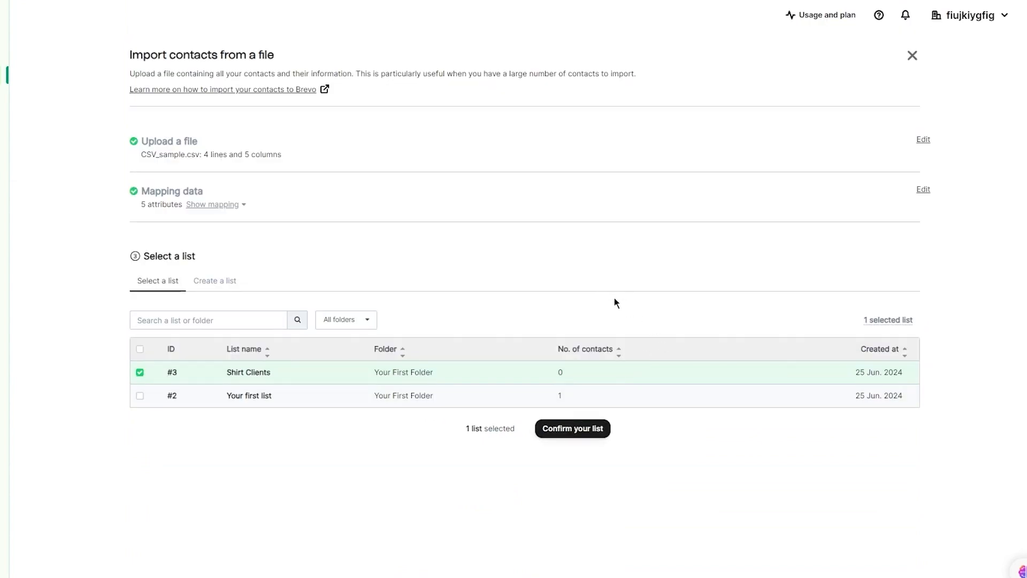
# Import the CSV contacts into Shirt Clients with the opt-in terms accepted, then open Segments.
pyautogui.click(582, 428)
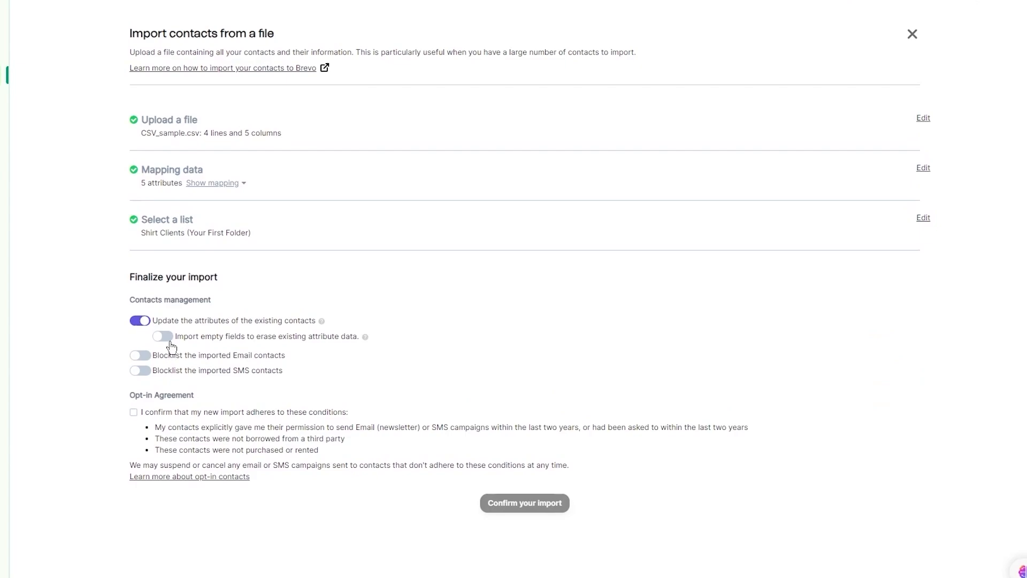
pyautogui.click(134, 411)
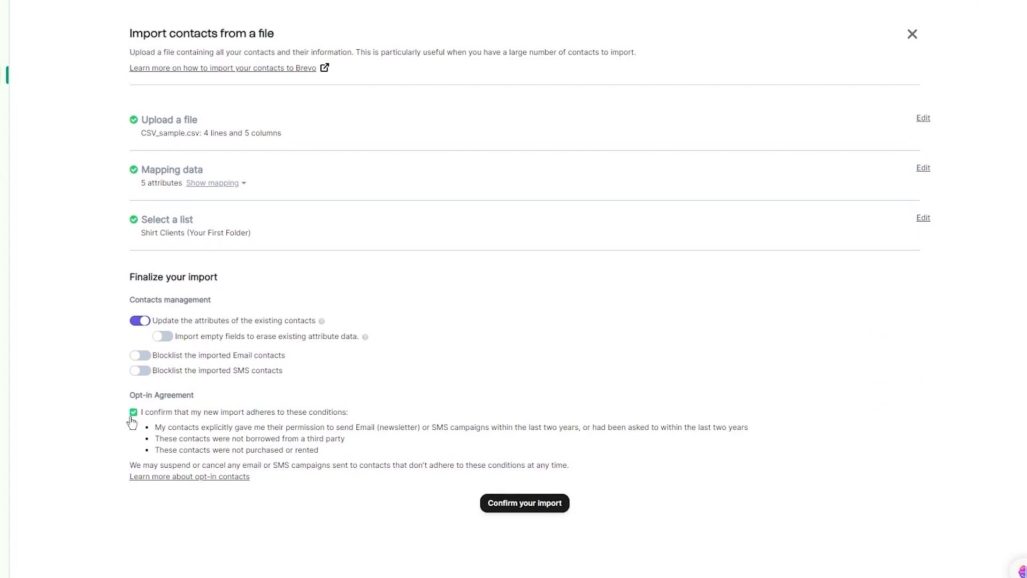
pyautogui.click(503, 506)
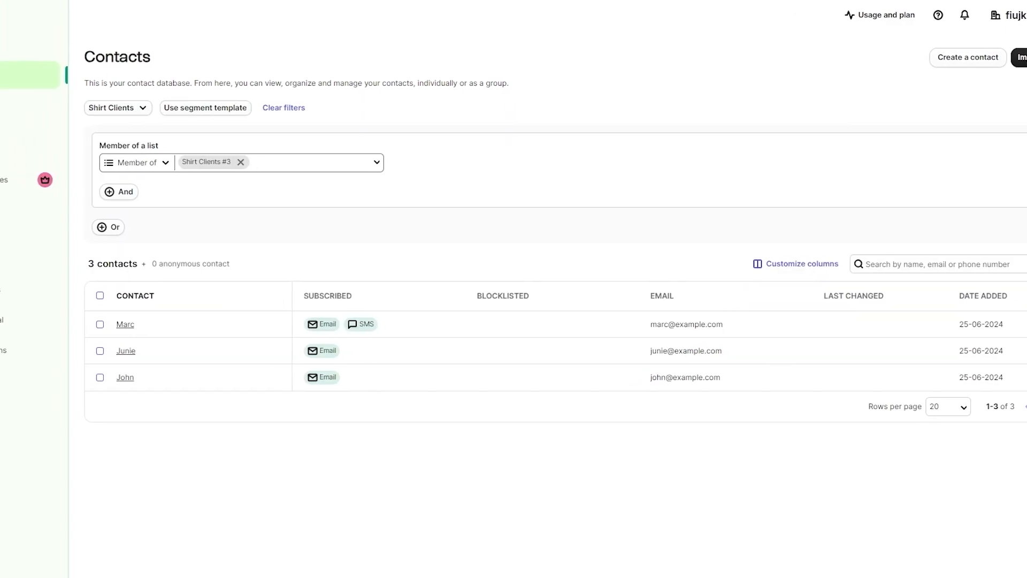
pyautogui.click(66, 130)
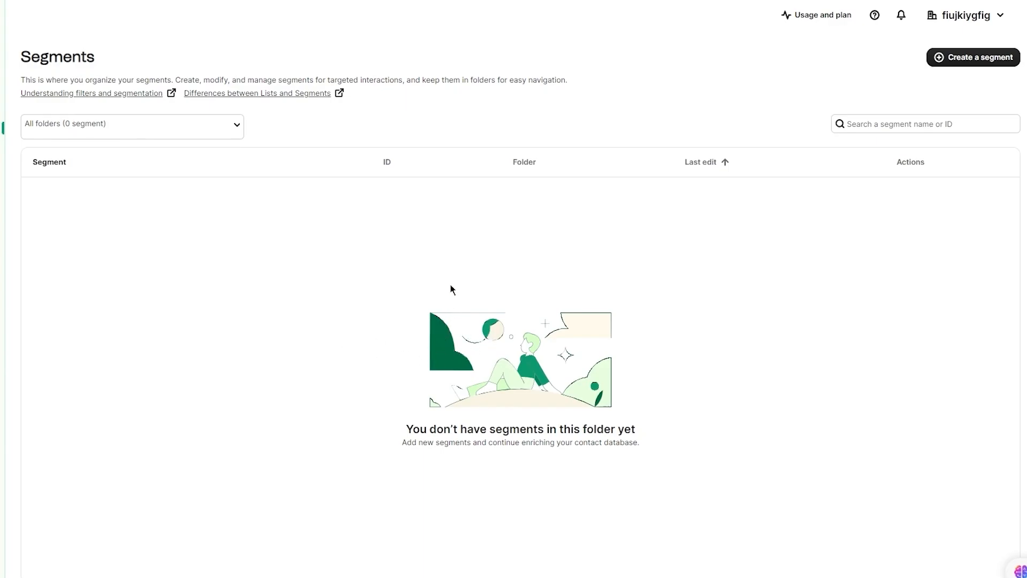
# Start a blank segment with Email AND First name filters, OR Email campaigns subscribed.
pyautogui.click(972, 60)
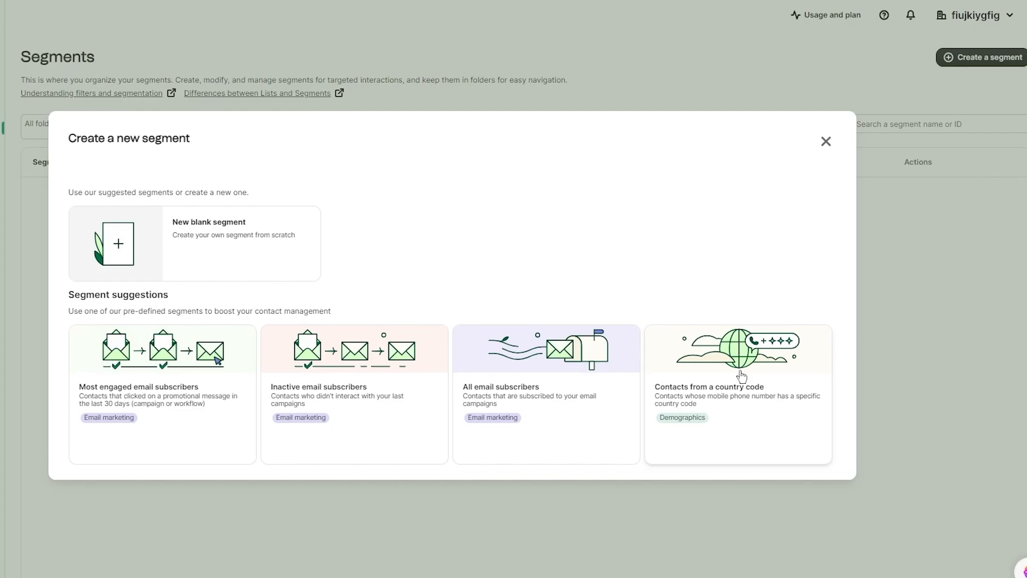
pyautogui.click(206, 236)
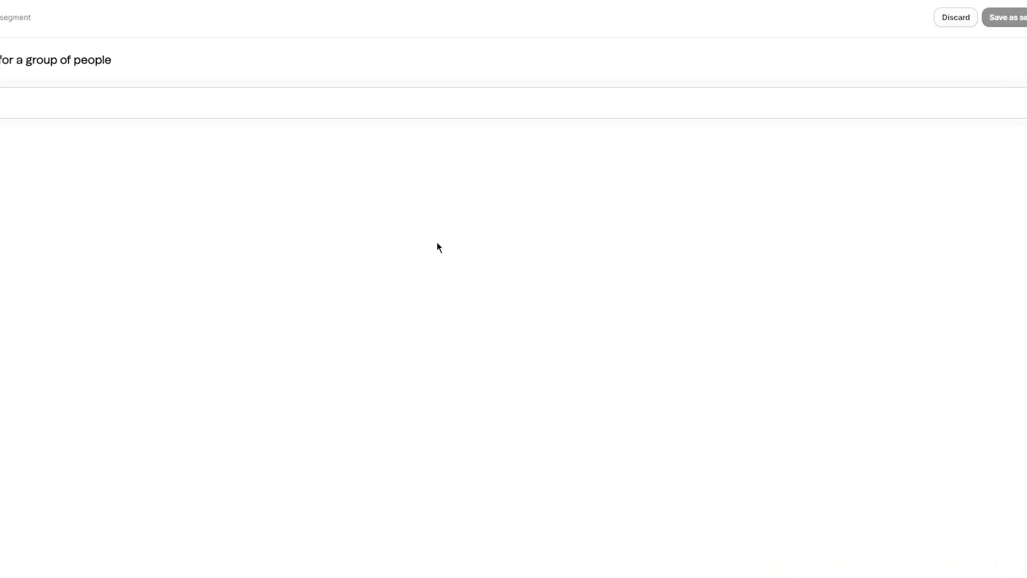
pyautogui.click(67, 103)
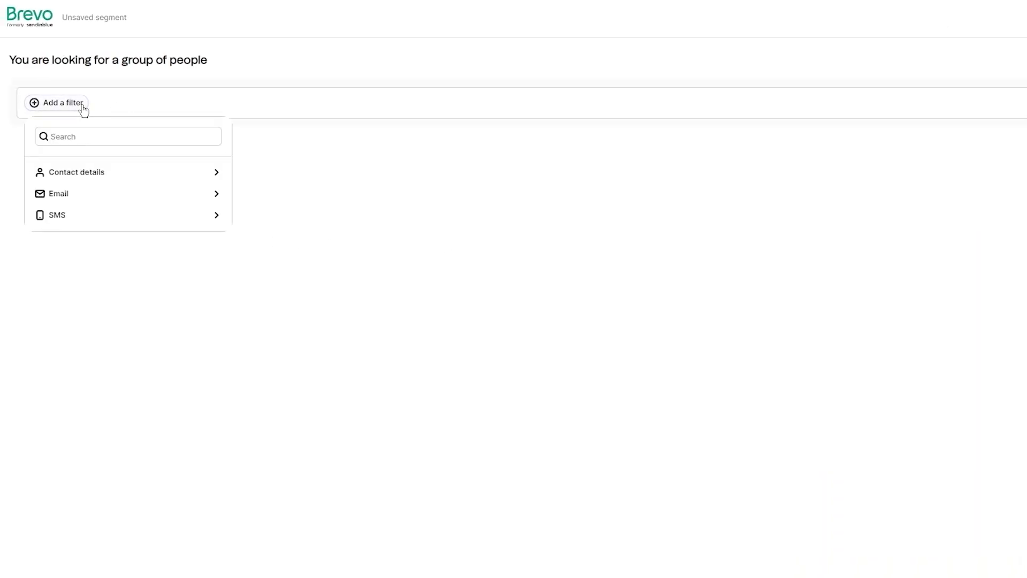
pyautogui.click(141, 174)
pyautogui.click(137, 239)
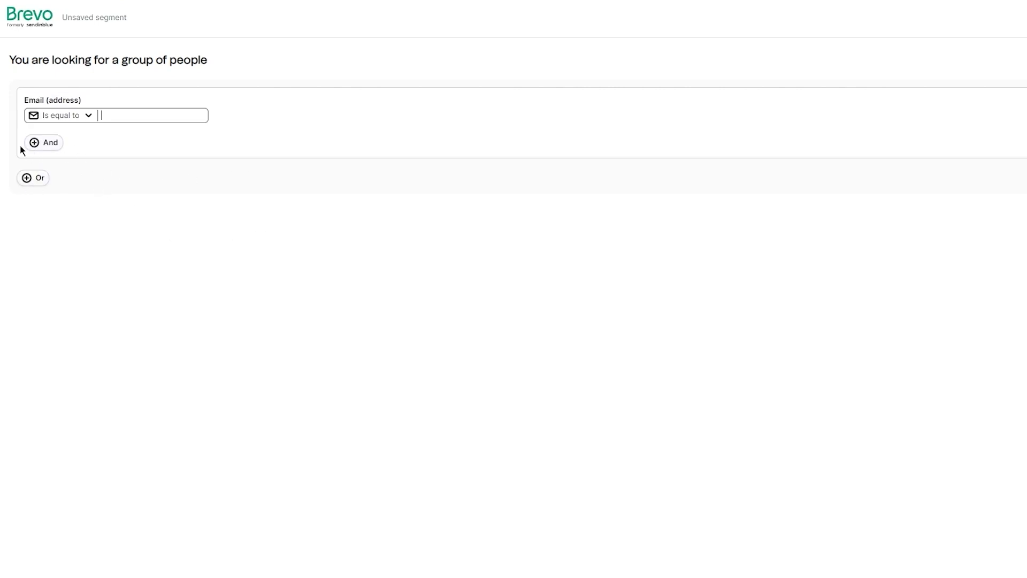
pyautogui.click(34, 178)
pyautogui.click(86, 274)
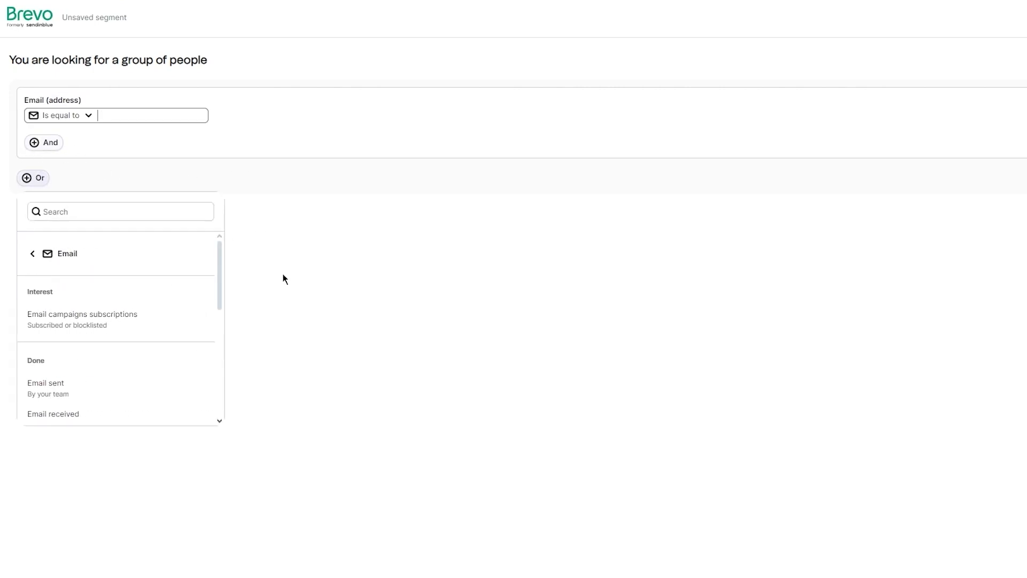
pyautogui.click(99, 312)
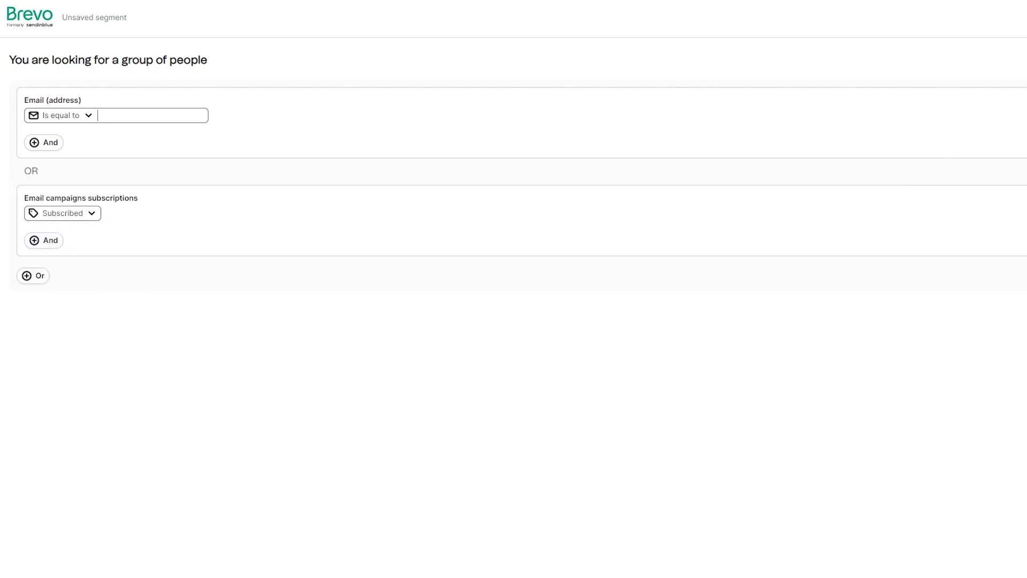
pyautogui.click(38, 142)
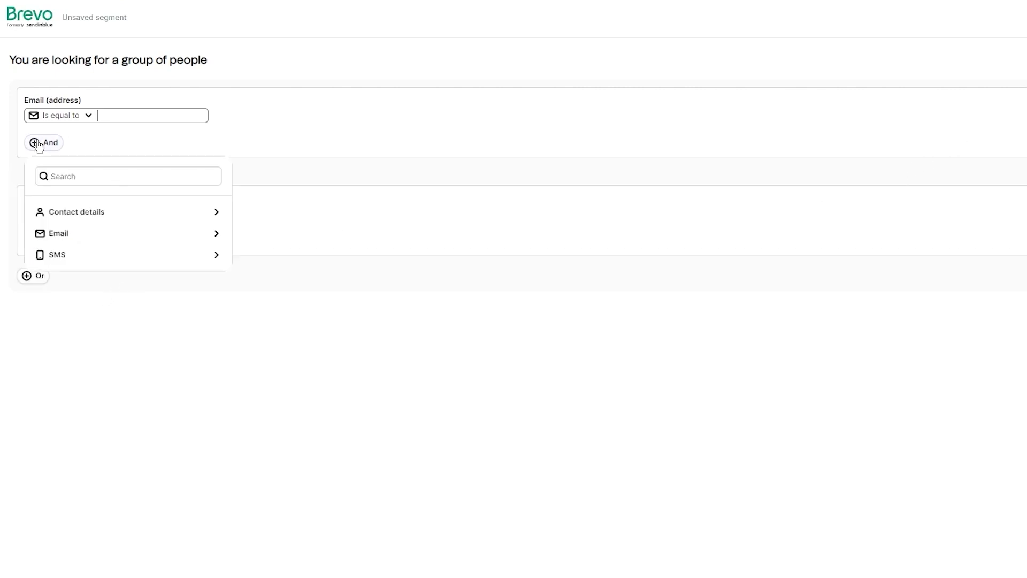
pyautogui.click(99, 217)
pyautogui.click(141, 345)
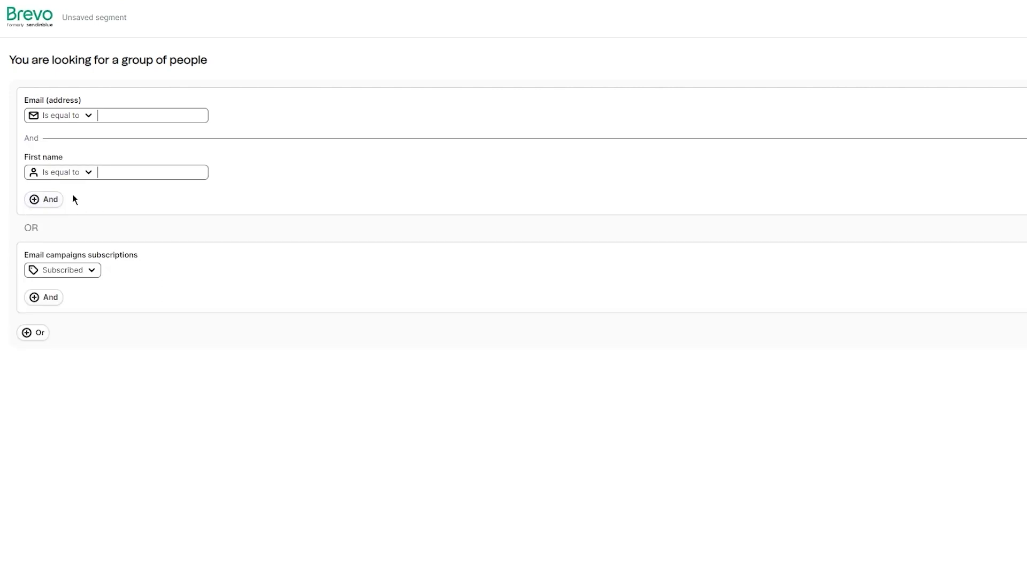
# Enter the email address and first name values to match in the filters.
pyautogui.click(130, 114)
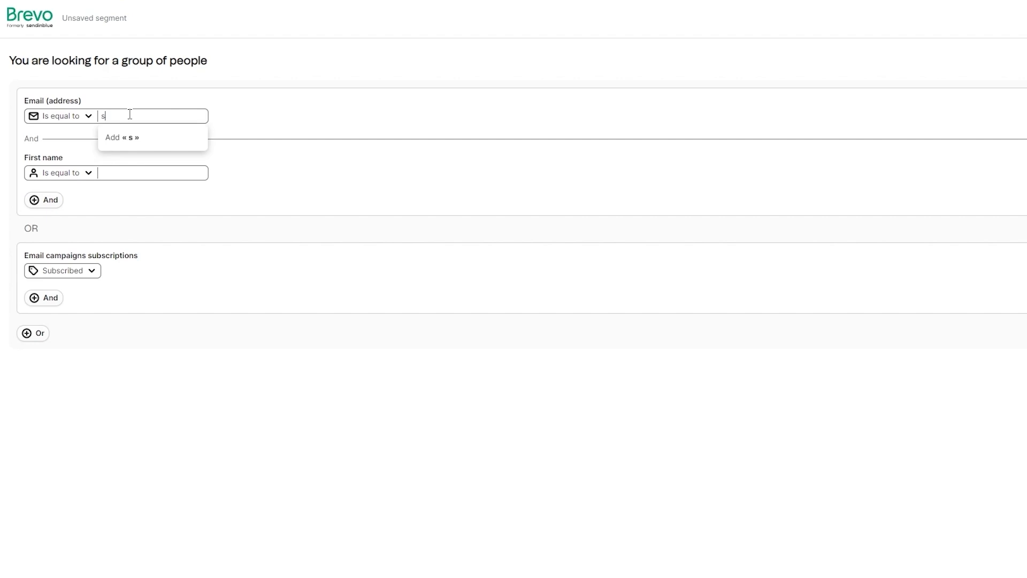
pyautogui.press('Return')
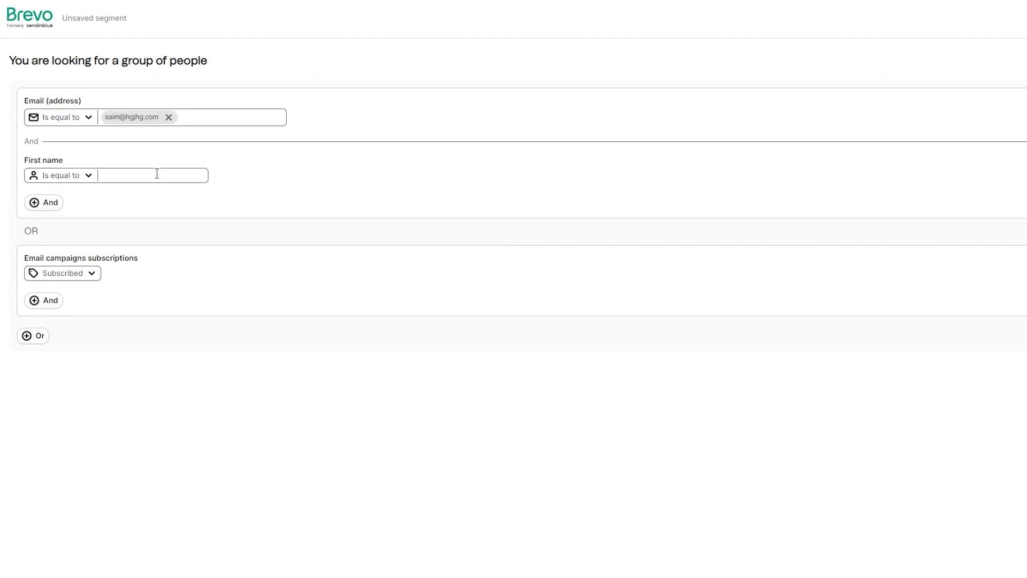
pyautogui.write('john')
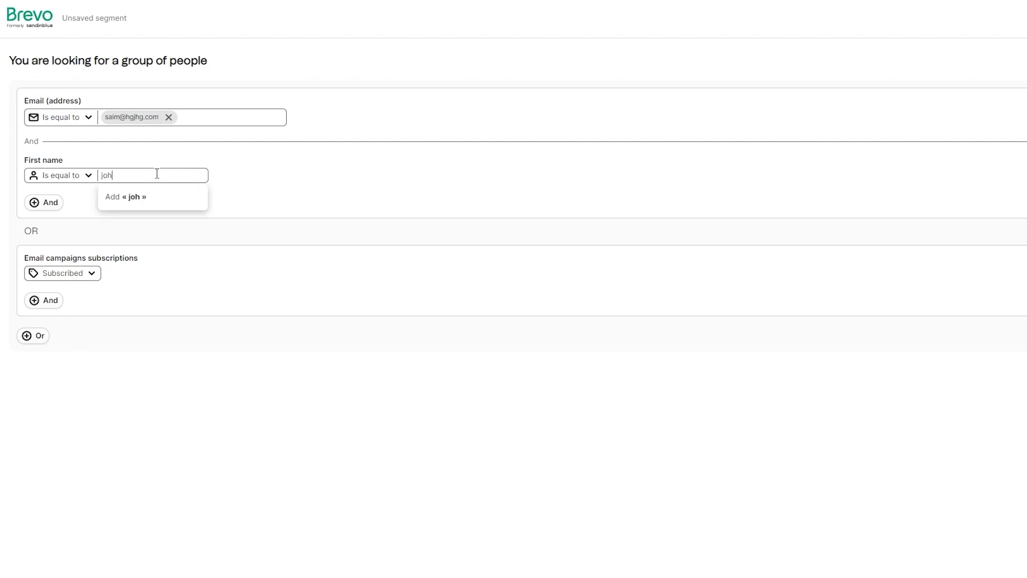
pyautogui.press('Return')
pyautogui.scroll(-2, 156, 172)
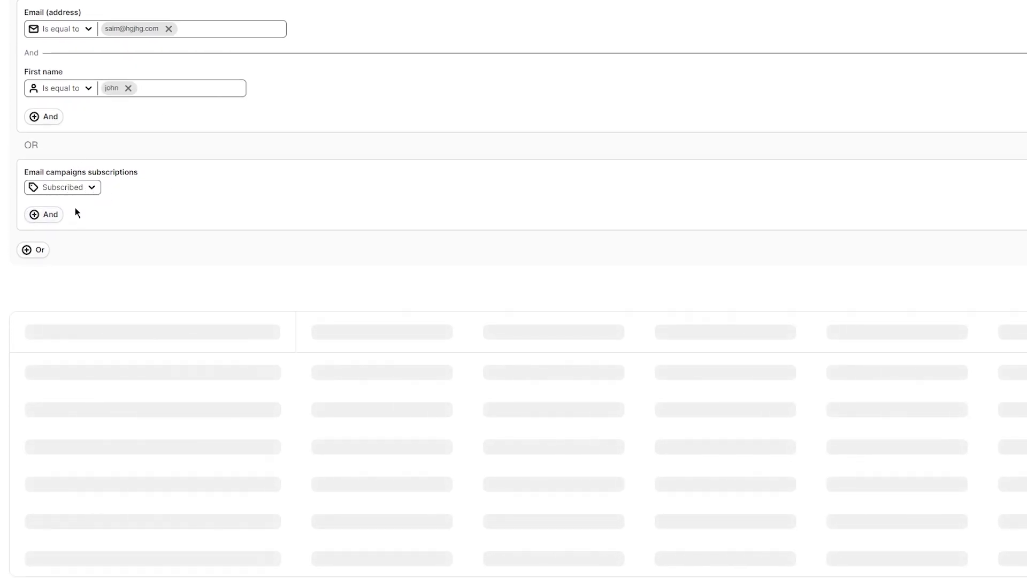
pyautogui.scroll(1, 281, 319)
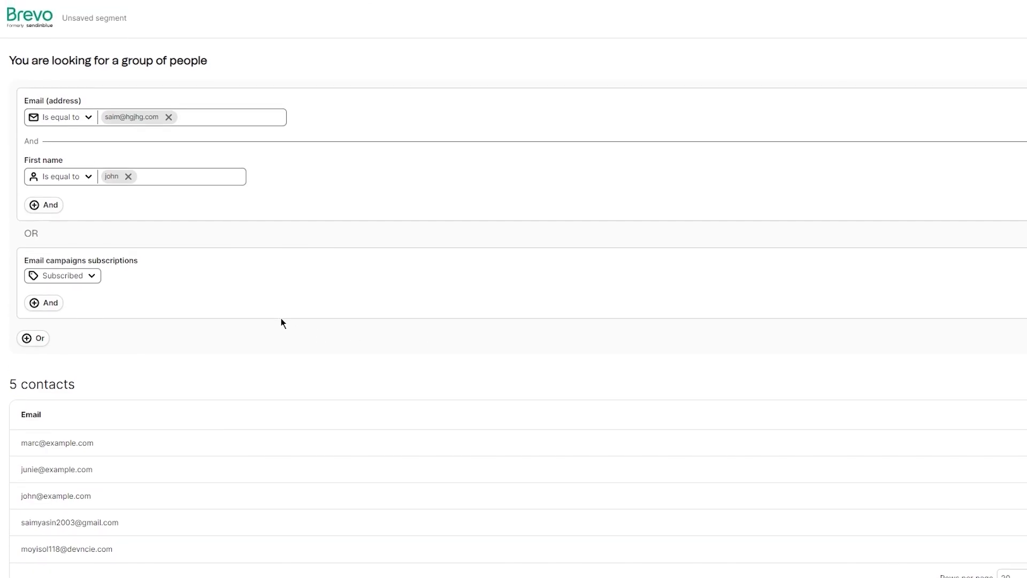
pyautogui.scroll(-1, 280, 319)
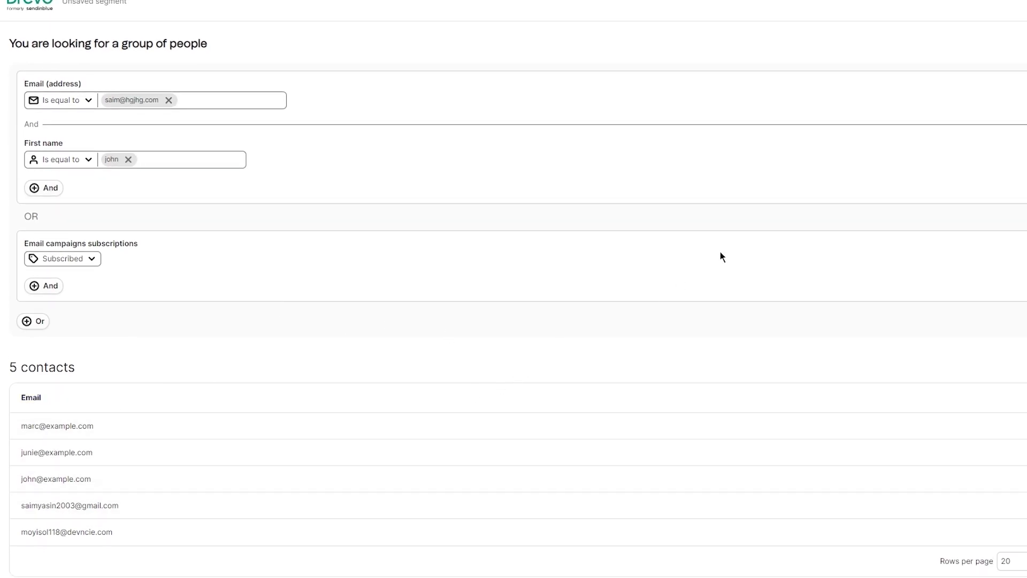
pyautogui.scroll(1, 722, 254)
# Save the filter as a segment named 'test' in the My segments folder.
pyautogui.click(1023, 18)
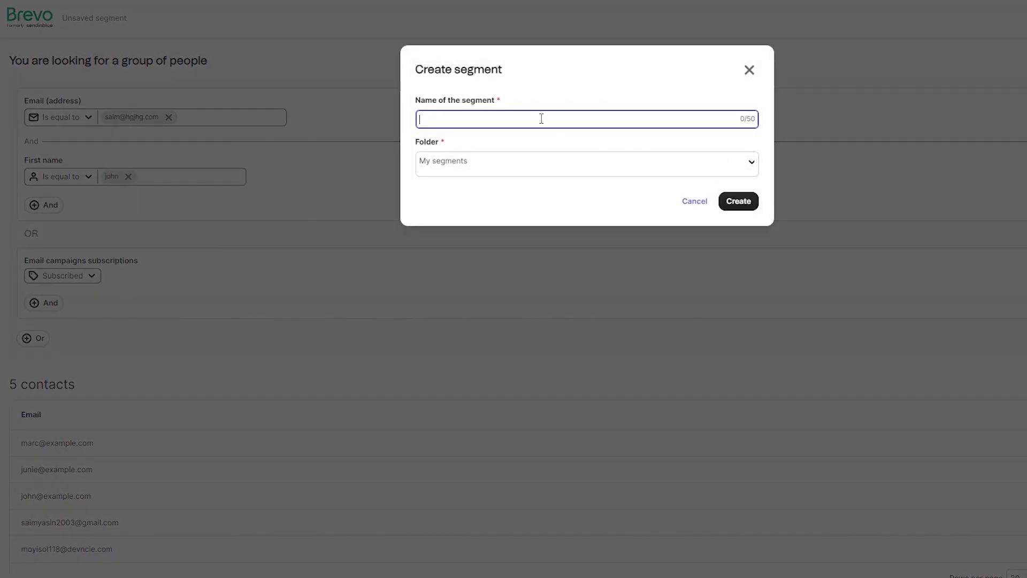
pyautogui.write('test')
pyautogui.click(518, 164)
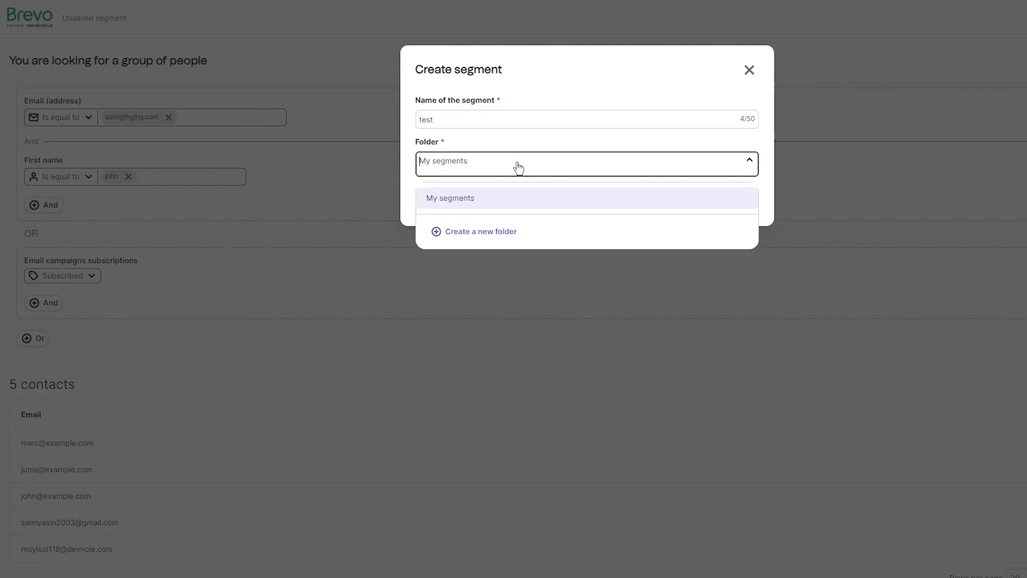
pyautogui.click(502, 198)
pyautogui.click(722, 202)
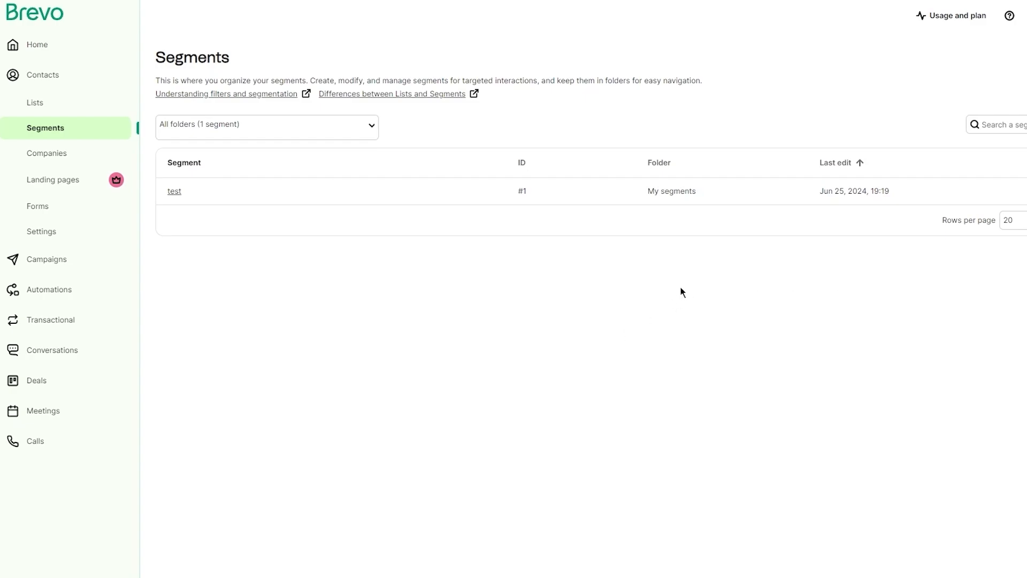
pyautogui.moveTo(681, 291); pyautogui.dragTo(601, 142)
pyautogui.click(649, 344)
# On the Companies page, create company 'Car' linked to the first contact.
pyautogui.click(94, 156)
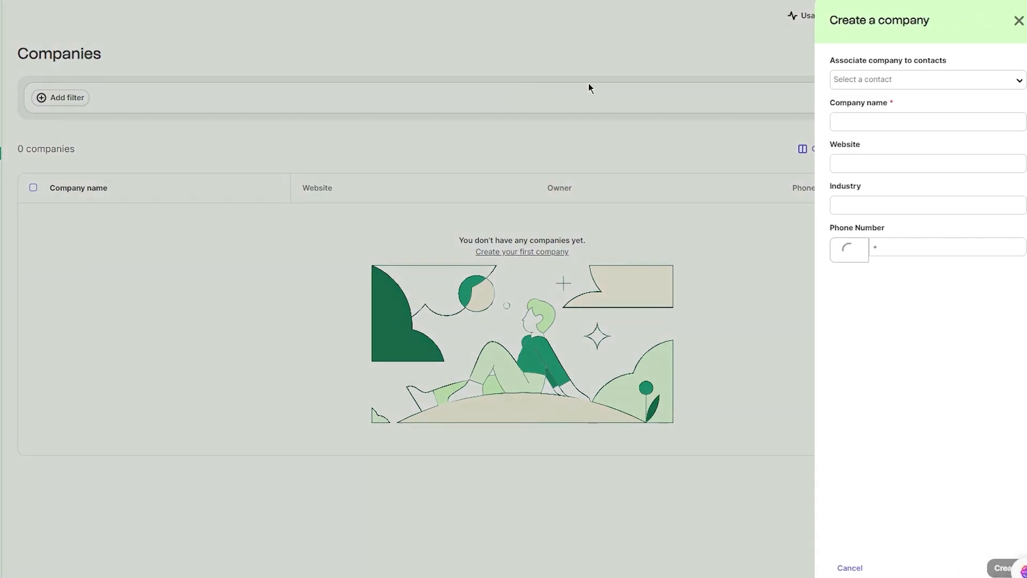
pyautogui.click(872, 80)
pyautogui.click(880, 151)
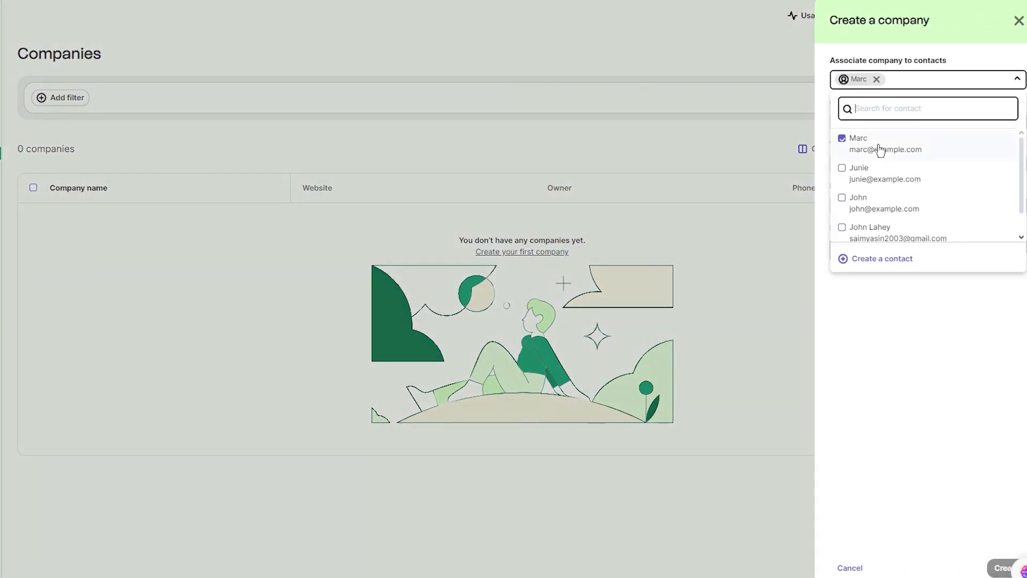
pyautogui.click(827, 101)
pyautogui.click(889, 119)
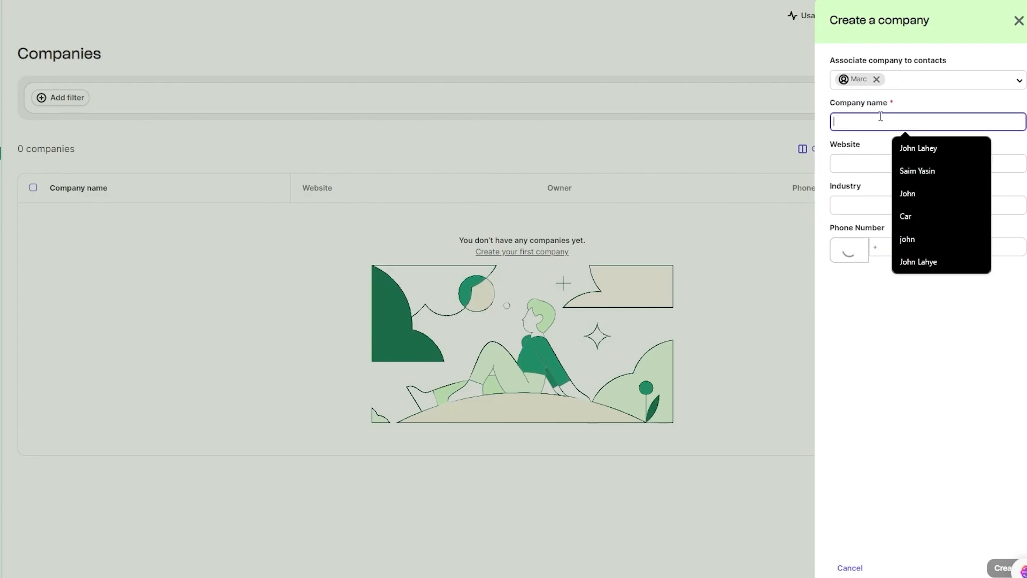
pyautogui.click(904, 216)
pyautogui.click(855, 161)
pyautogui.click(821, 156)
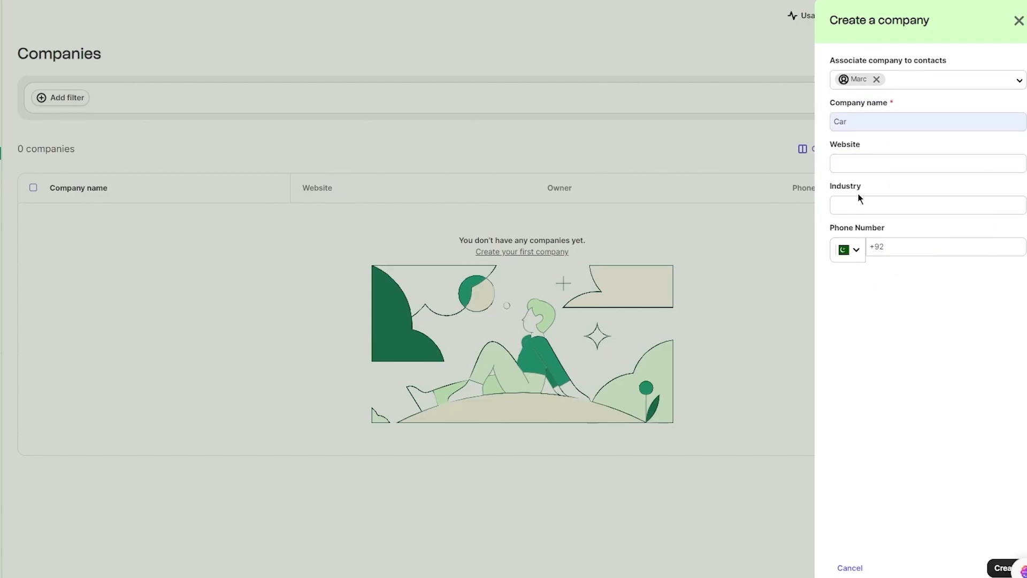
pyautogui.click(998, 570)
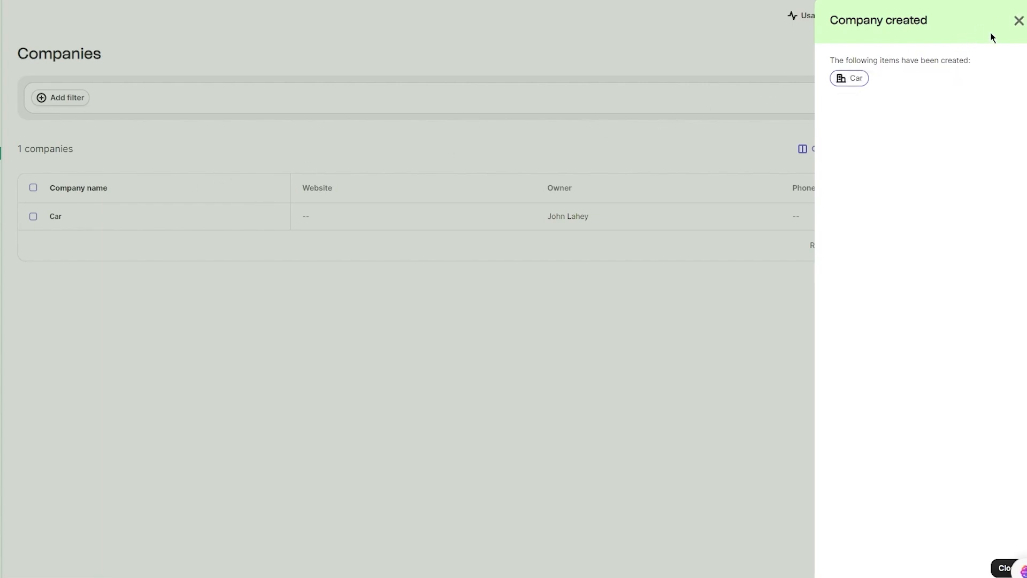
pyautogui.click(1018, 21)
pyautogui.click(866, 56)
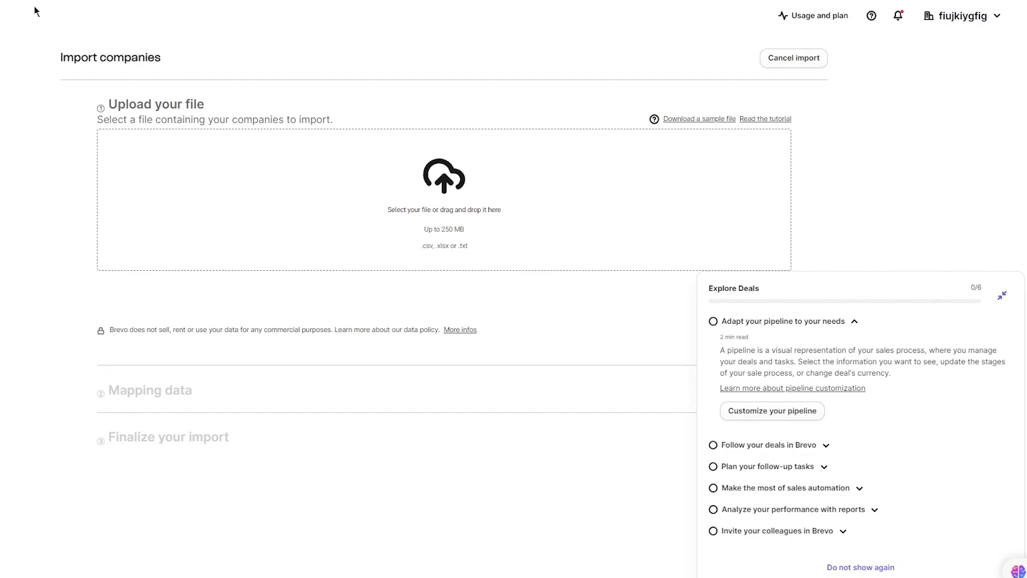
pyautogui.hotkey('alt', 'Left')
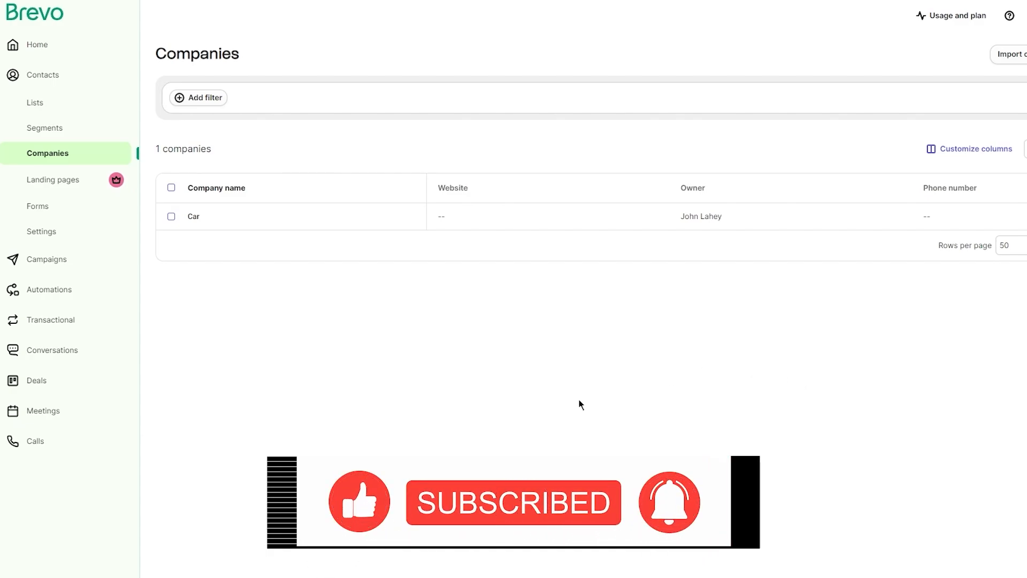
pyautogui.moveTo(51, 187)
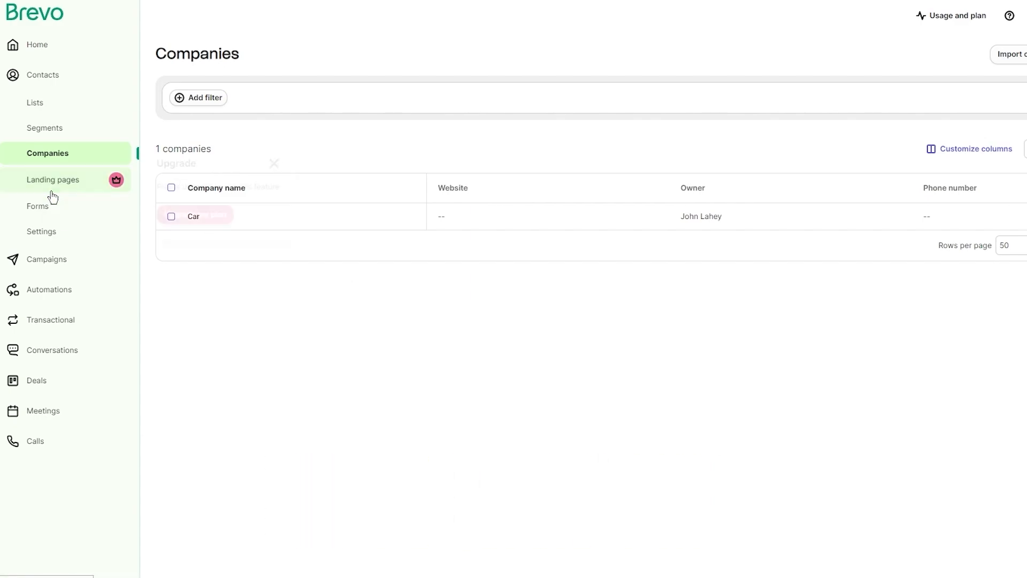
pyautogui.click(273, 162)
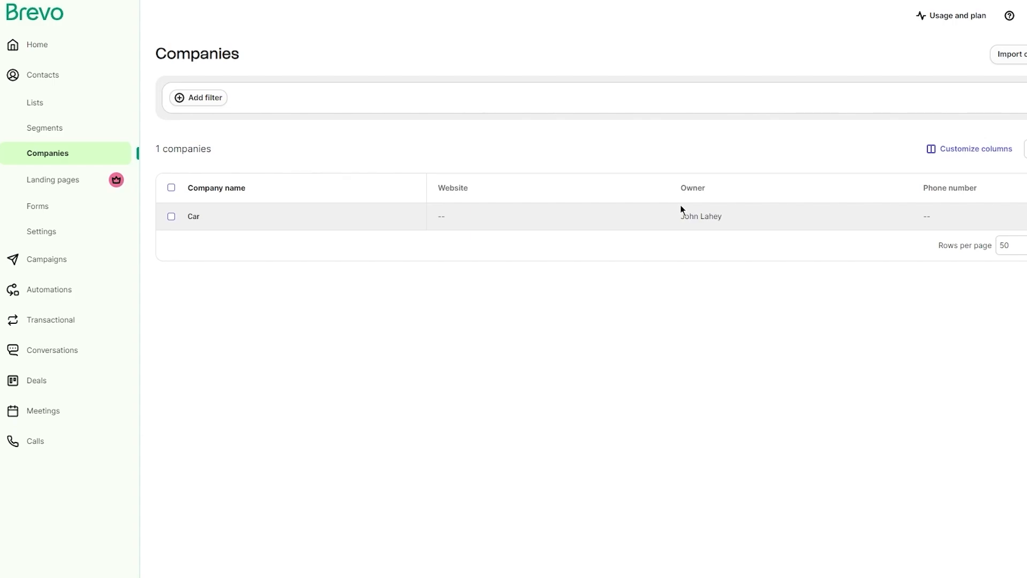
# Go to Forms and create a new subscription form.
pyautogui.click(80, 204)
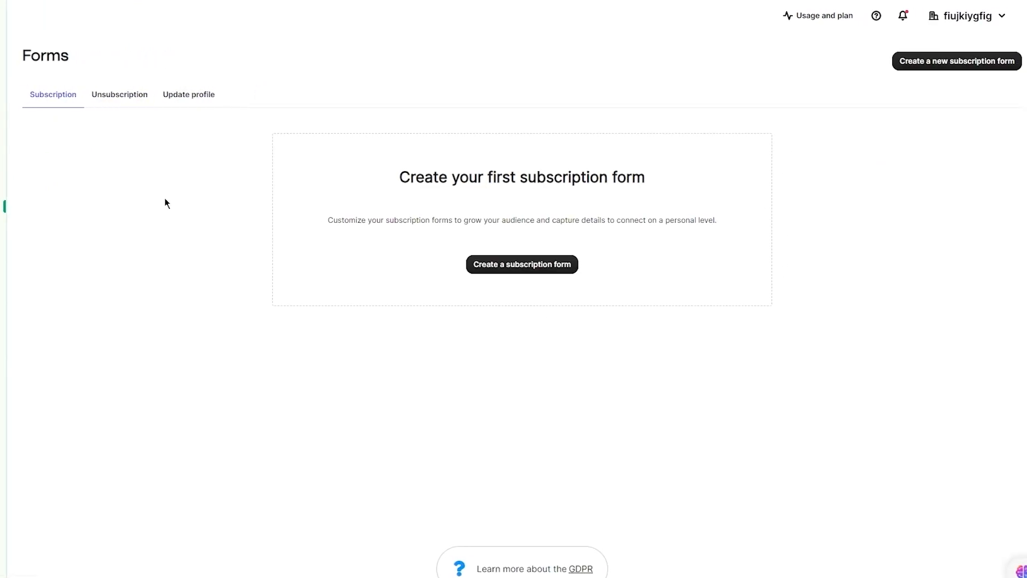
pyautogui.moveTo(327, 220); pyautogui.dragTo(199, 201)
pyautogui.click(867, 218)
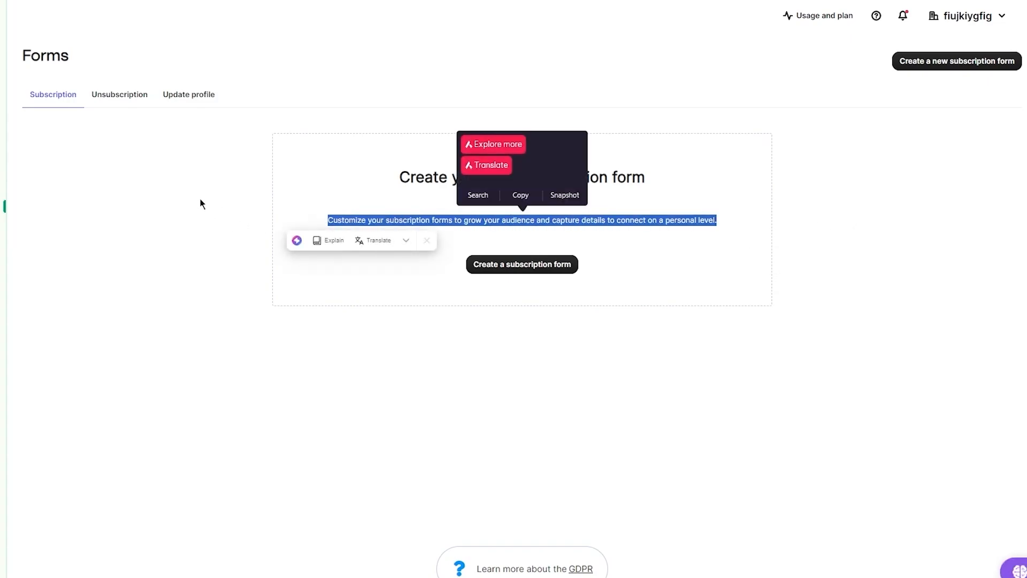
pyautogui.click(202, 204)
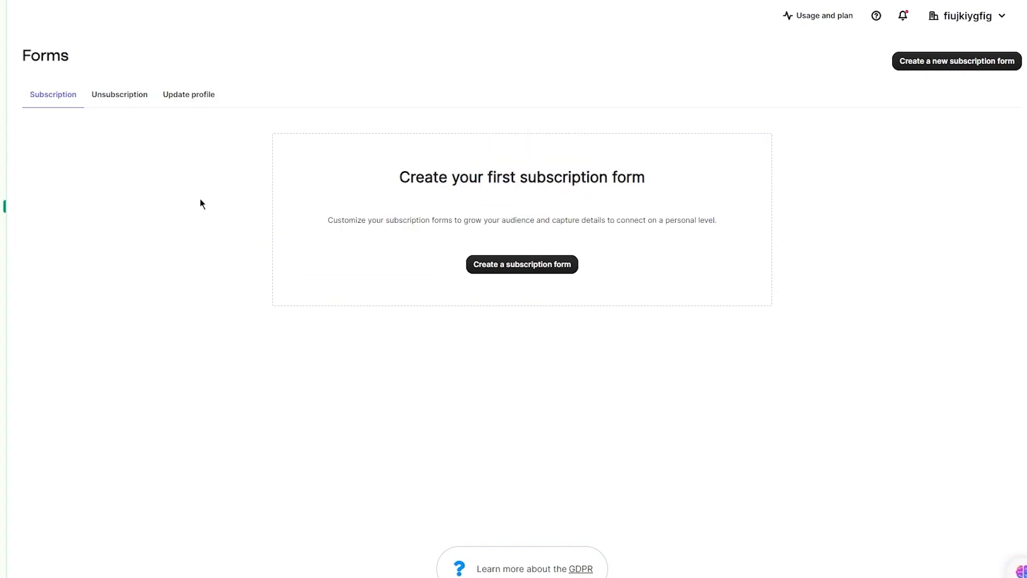
pyautogui.scroll(-1, 208, 194)
pyautogui.scroll(1, 239, 225)
pyautogui.click(528, 266)
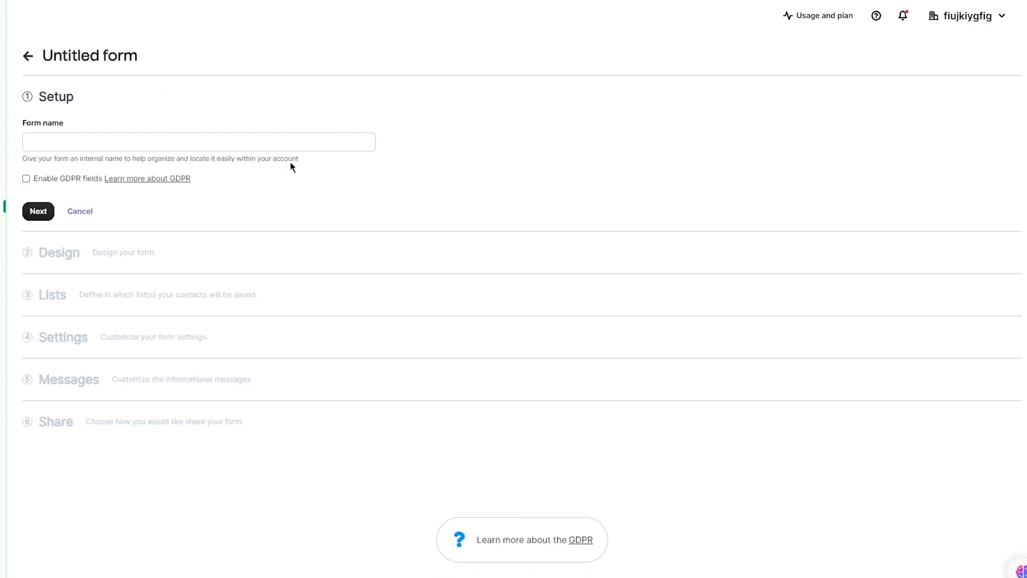
# Name the form 'Leads' and continue to the Design step.
pyautogui.click(160, 142)
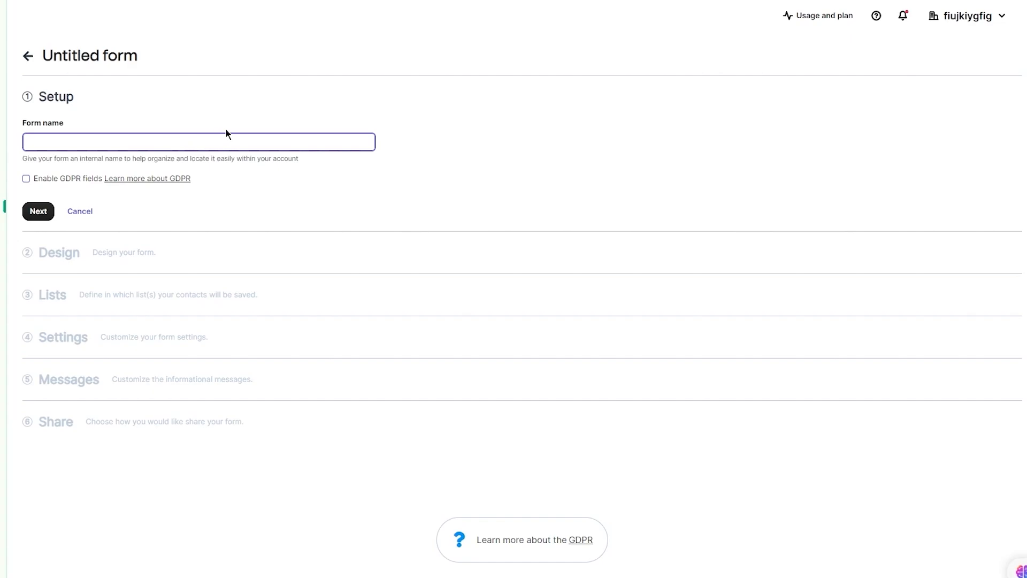
pyautogui.write('Leads')
pyautogui.click(28, 211)
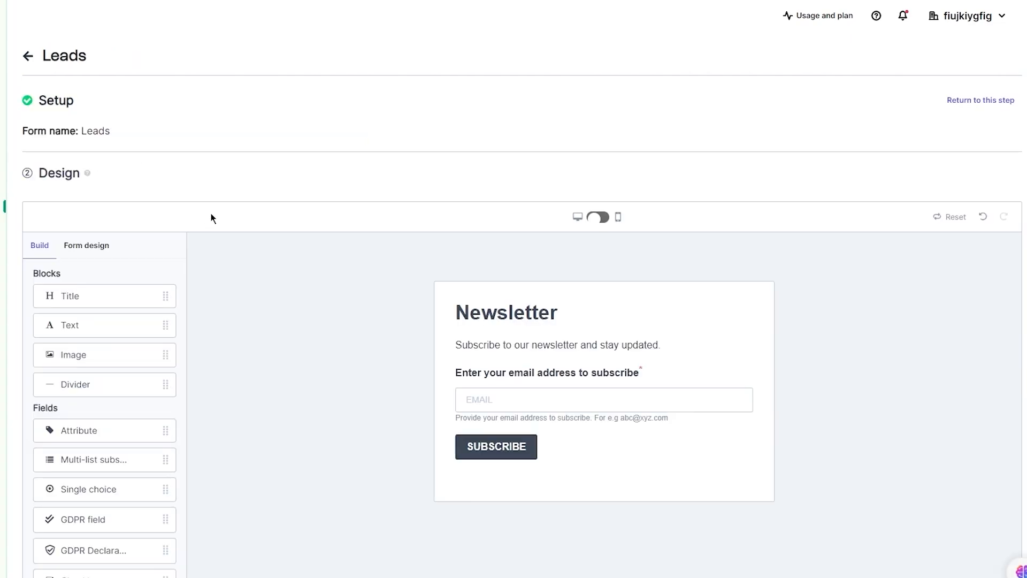
pyautogui.scroll(-5, 344, 253)
pyautogui.scroll(4, 344, 253)
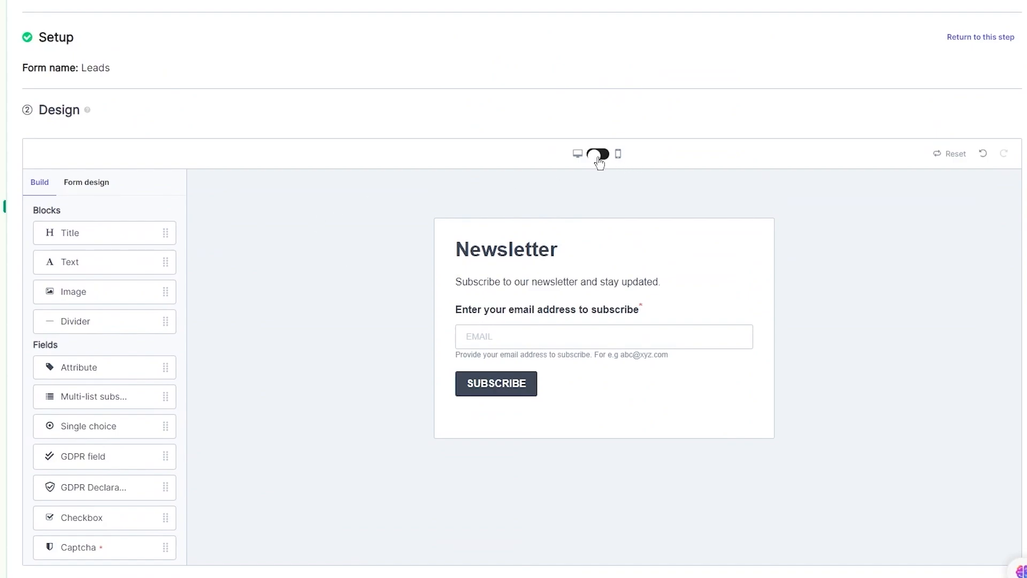
# Colour the Newsletter title blue and the subscribe description text green.
pyautogui.click(85, 183)
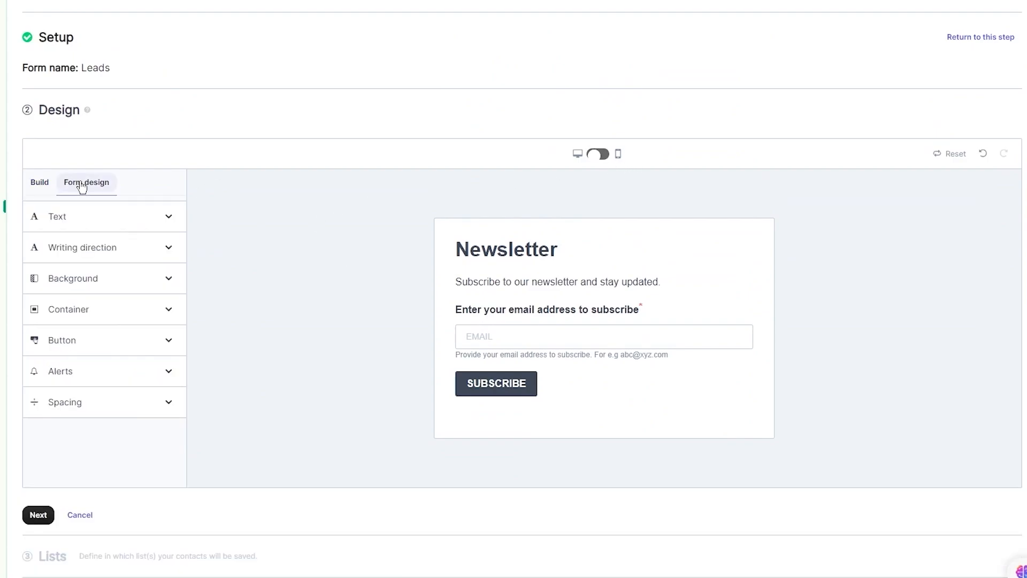
pyautogui.click(102, 217)
pyautogui.click(152, 245)
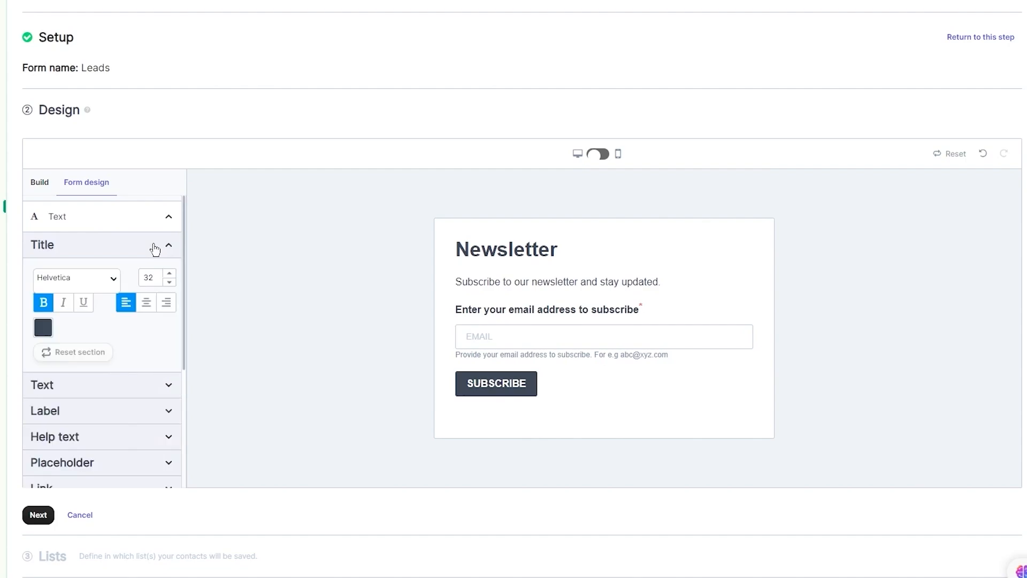
pyautogui.click(152, 246)
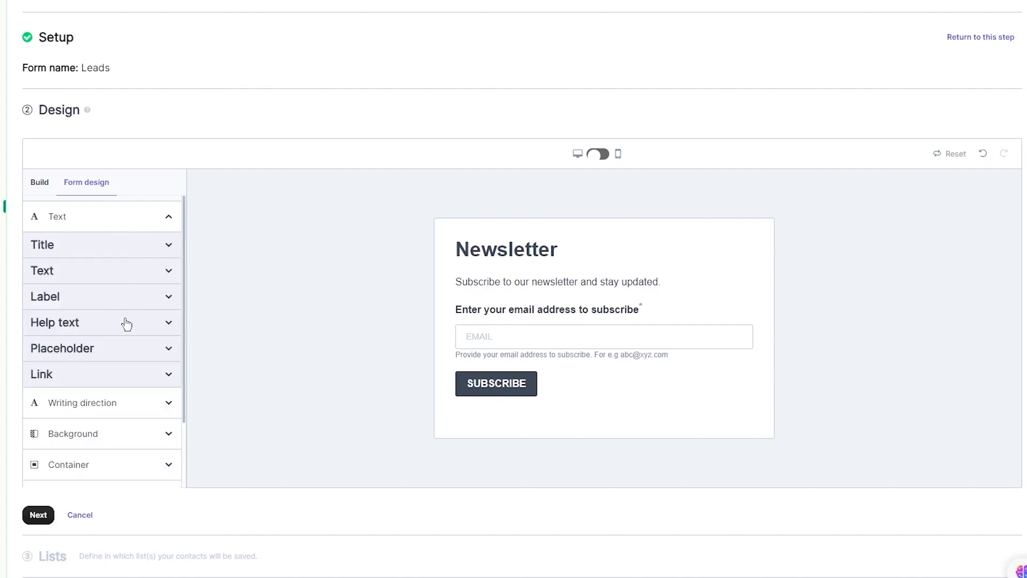
pyautogui.click(155, 268)
pyautogui.click(155, 268)
pyautogui.click(136, 259)
pyautogui.click(43, 327)
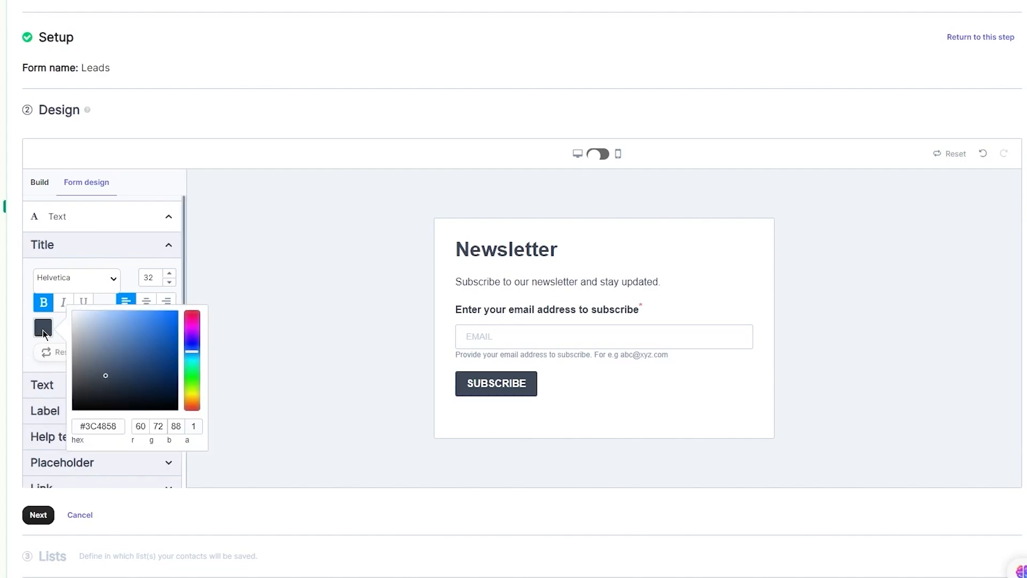
pyautogui.moveTo(172, 326)
pyautogui.mouseDown()
pyautogui.moveTo(165, 365)
pyautogui.moveTo(173, 314)
pyautogui.moveTo(172, 339)
pyautogui.mouseUp()
pyautogui.click(79, 393)
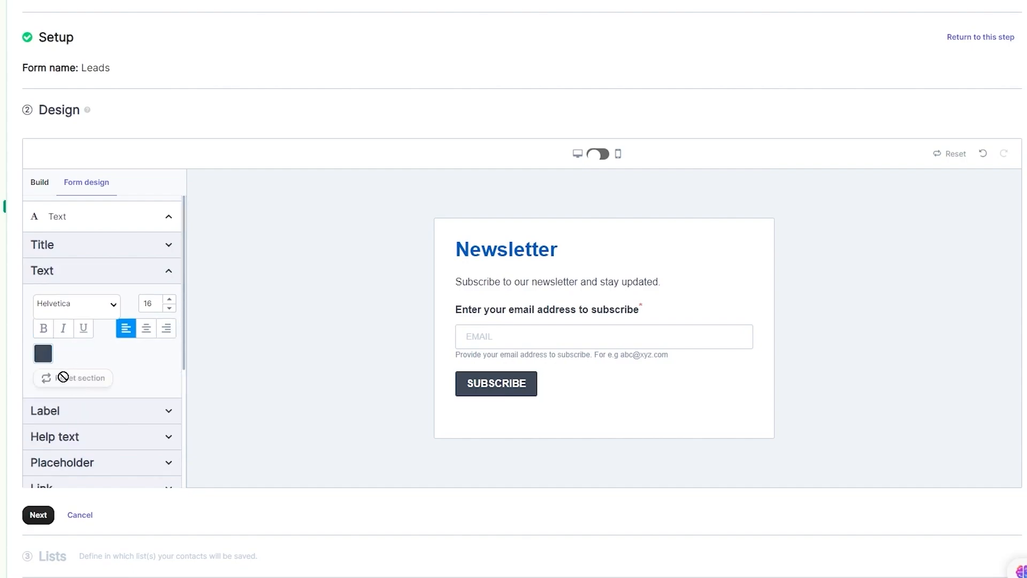
pyautogui.click(43, 353)
pyautogui.click(160, 395)
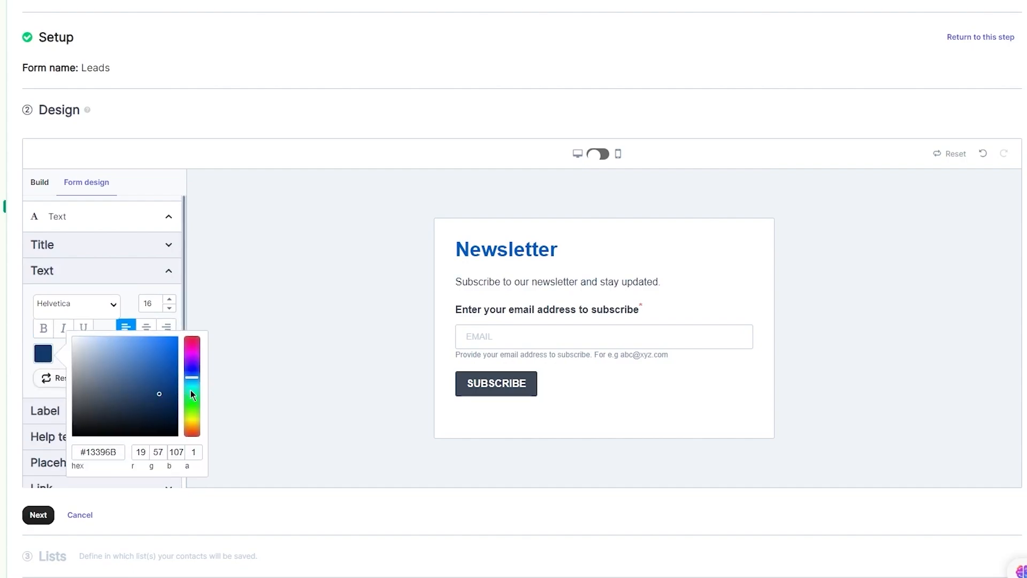
pyautogui.moveTo(190, 394)
pyautogui.mouseDown()
pyautogui.moveTo(153, 381)
pyautogui.moveTo(173, 354)
pyautogui.mouseUp()
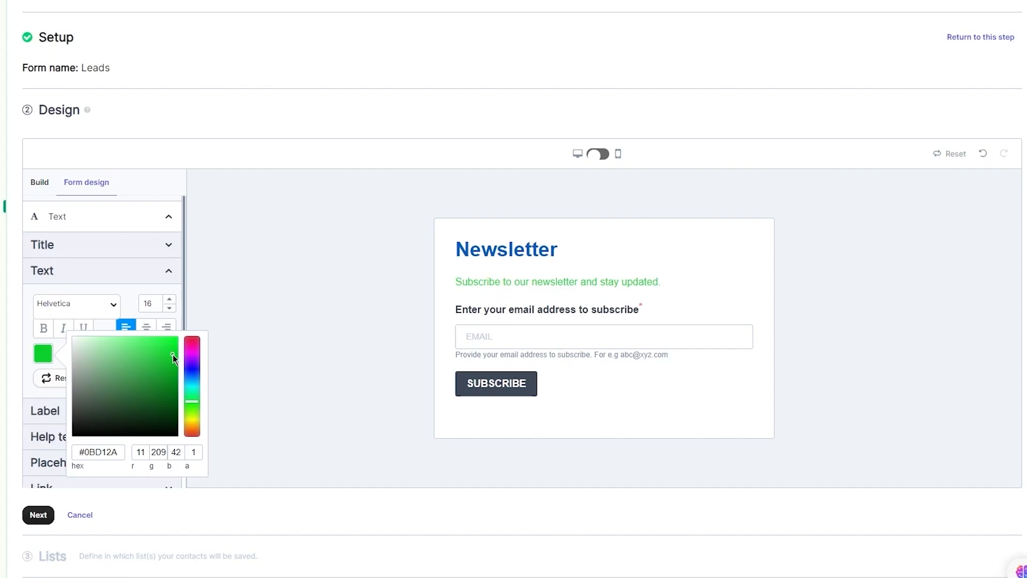
pyautogui.click(181, 300)
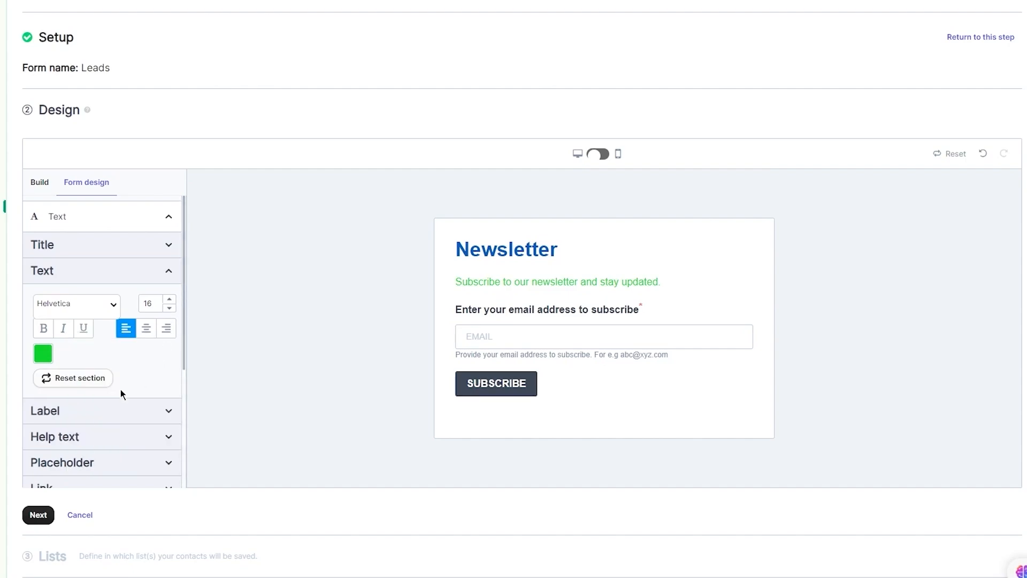
pyautogui.scroll(-3, 122, 391)
# Make the email label blue and set the link colour to #28739A.
pyautogui.click(135, 286)
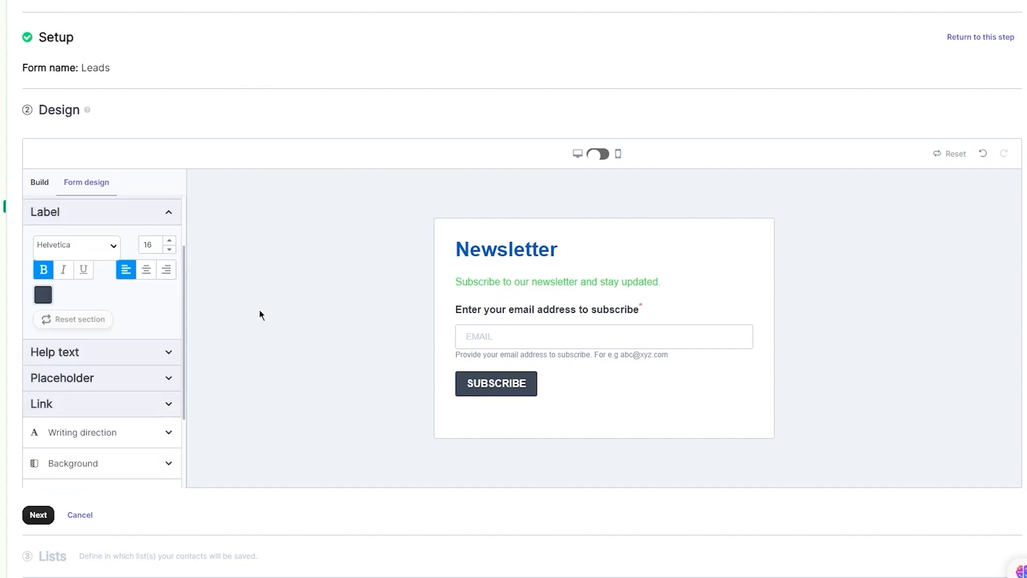
pyautogui.click(47, 301)
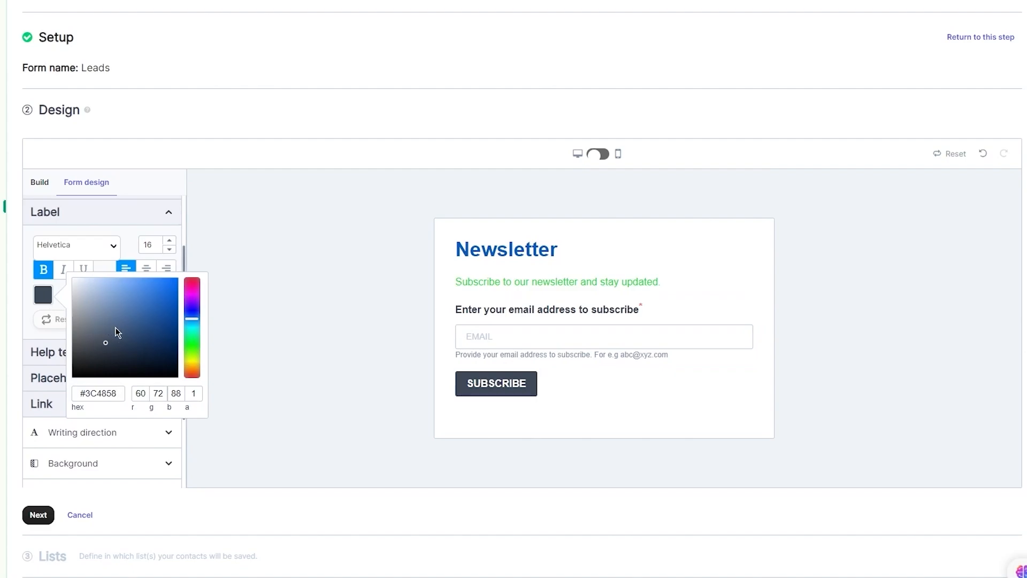
pyautogui.moveTo(115, 332); pyautogui.dragTo(151, 291)
pyautogui.click(257, 302)
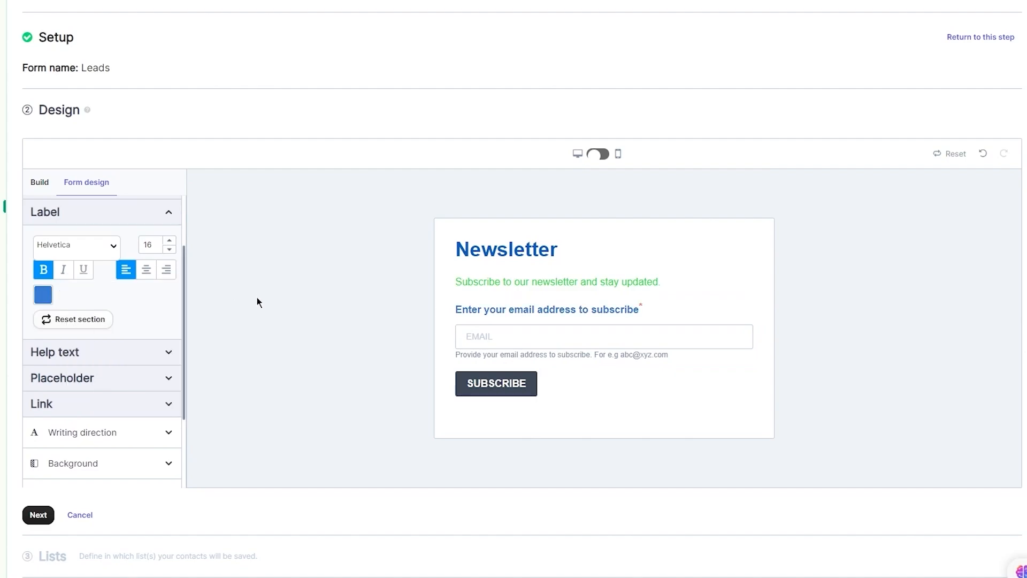
pyautogui.click(40, 352)
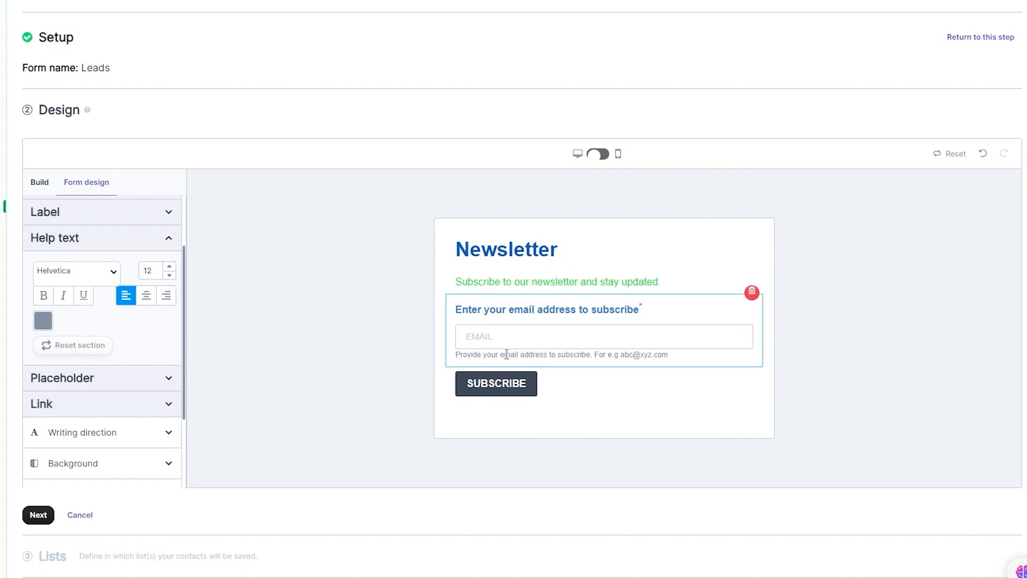
pyautogui.click(87, 383)
pyautogui.click(42, 346)
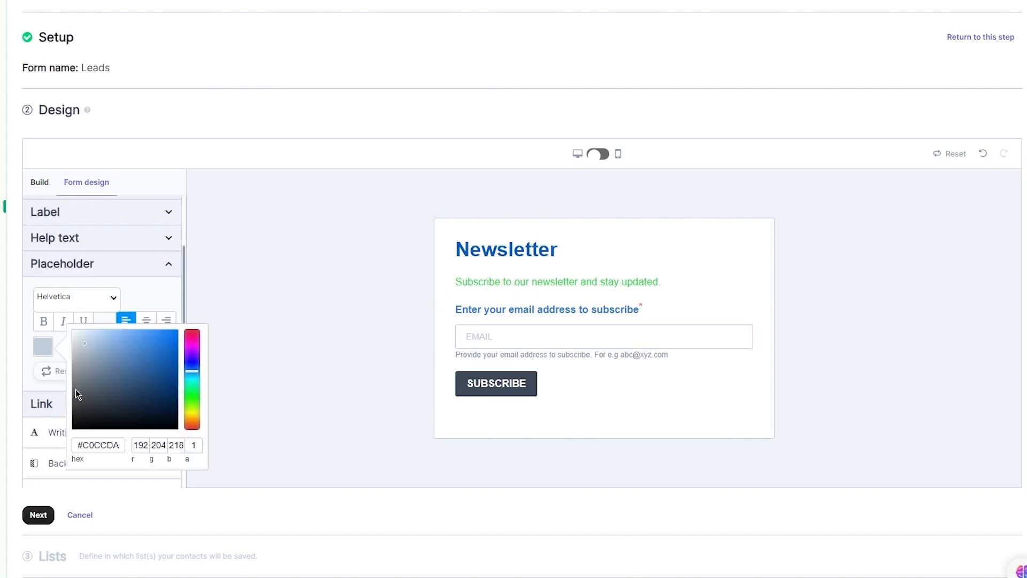
pyautogui.click(40, 404)
pyautogui.click(52, 404)
pyautogui.click(122, 323)
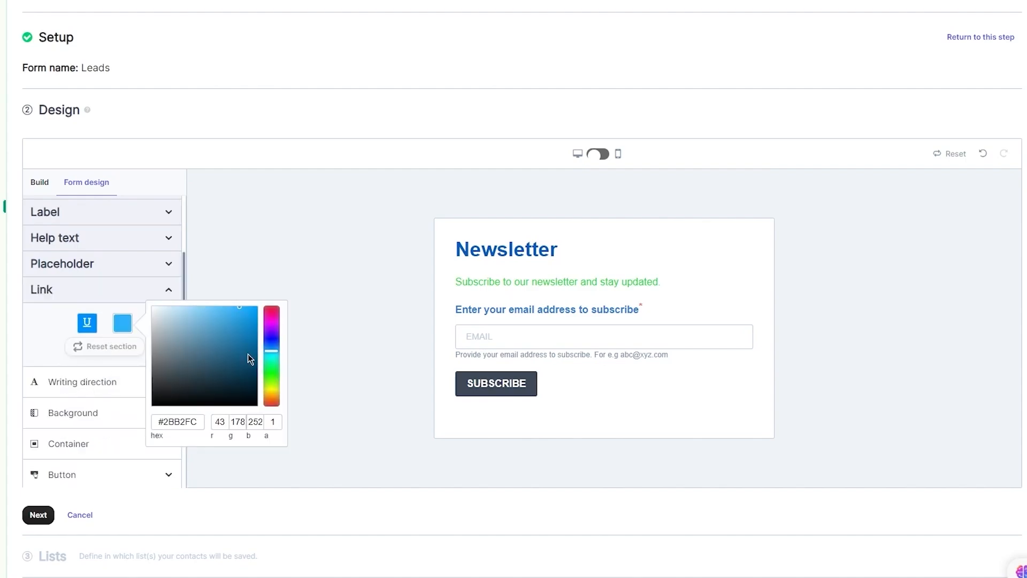
pyautogui.moveTo(248, 354)
pyautogui.mouseDown()
pyautogui.moveTo(223, 332)
pyautogui.moveTo(194, 329)
pyautogui.moveTo(230, 345)
pyautogui.mouseUp()
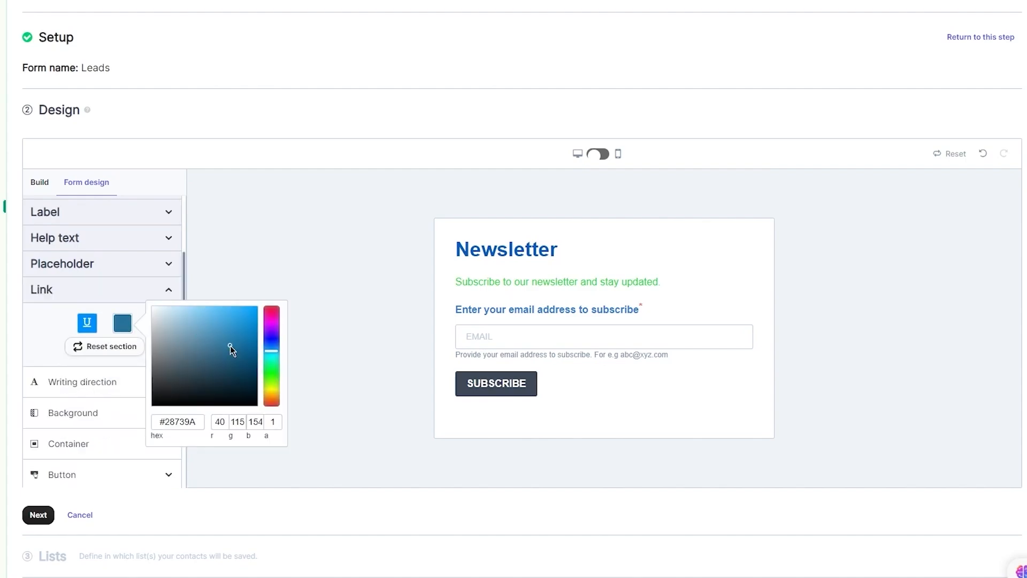
pyautogui.click(49, 329)
pyautogui.scroll(-3, 50, 328)
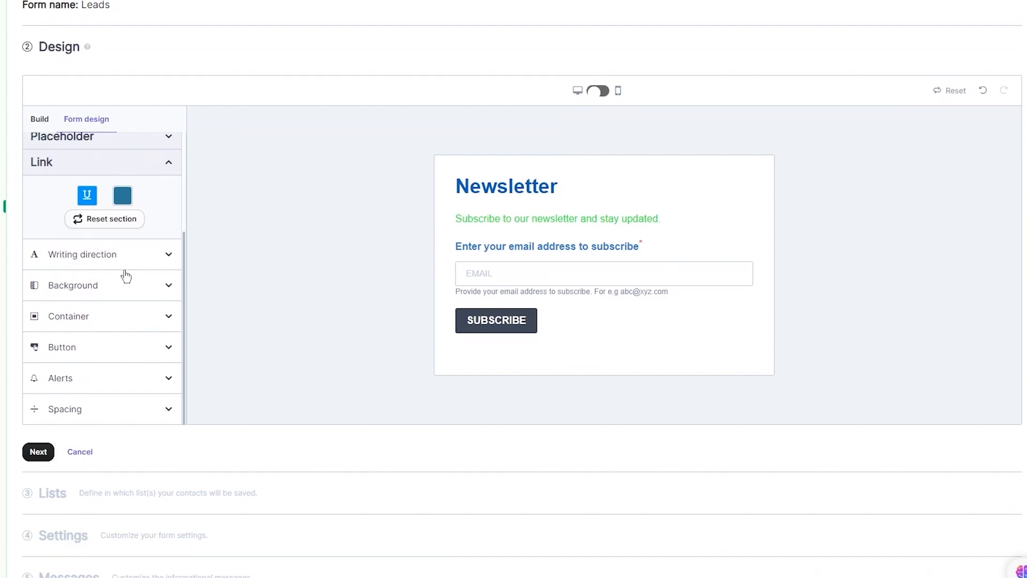
pyautogui.scroll(4, 126, 275)
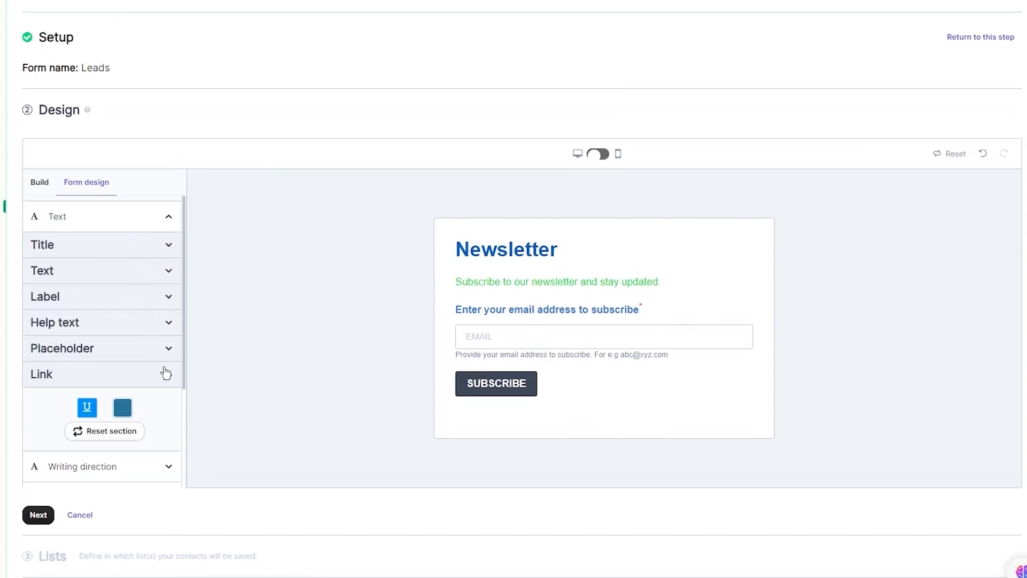
pyautogui.click(167, 374)
# Try right-to-left writing direction, then set it back to left to right.
pyautogui.click(157, 228)
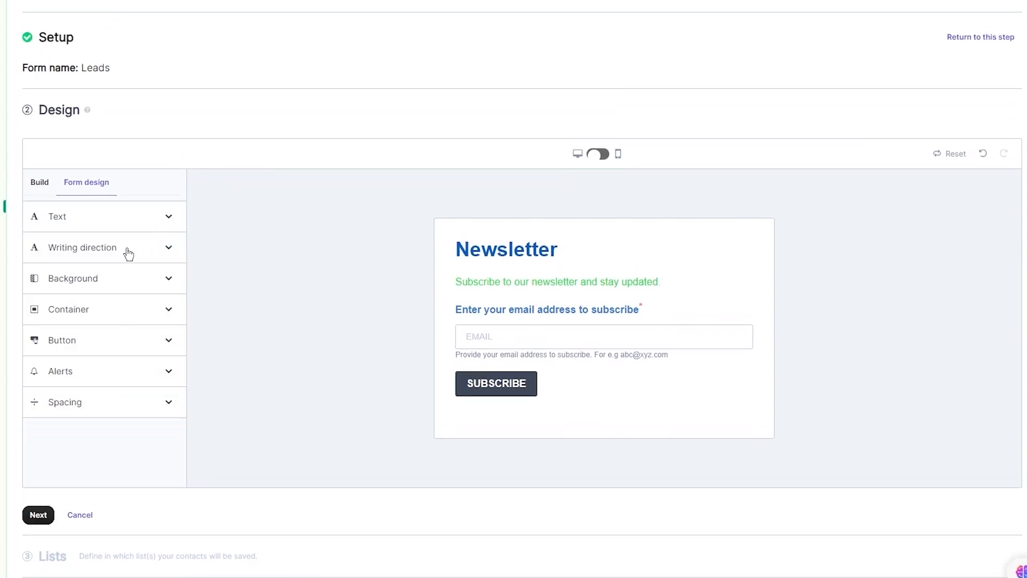
pyautogui.click(125, 256)
pyautogui.click(119, 306)
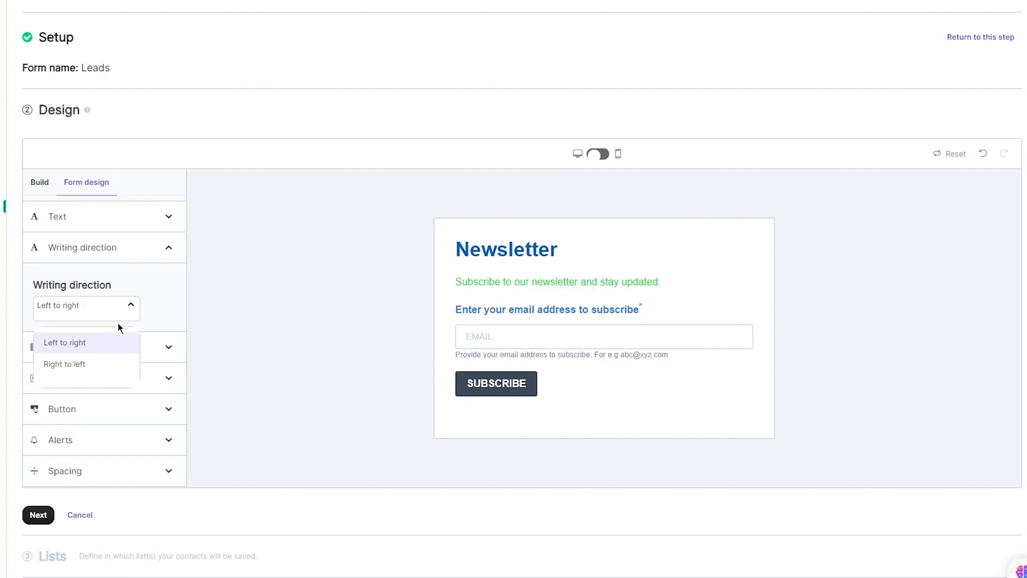
pyautogui.click(97, 363)
pyautogui.click(134, 306)
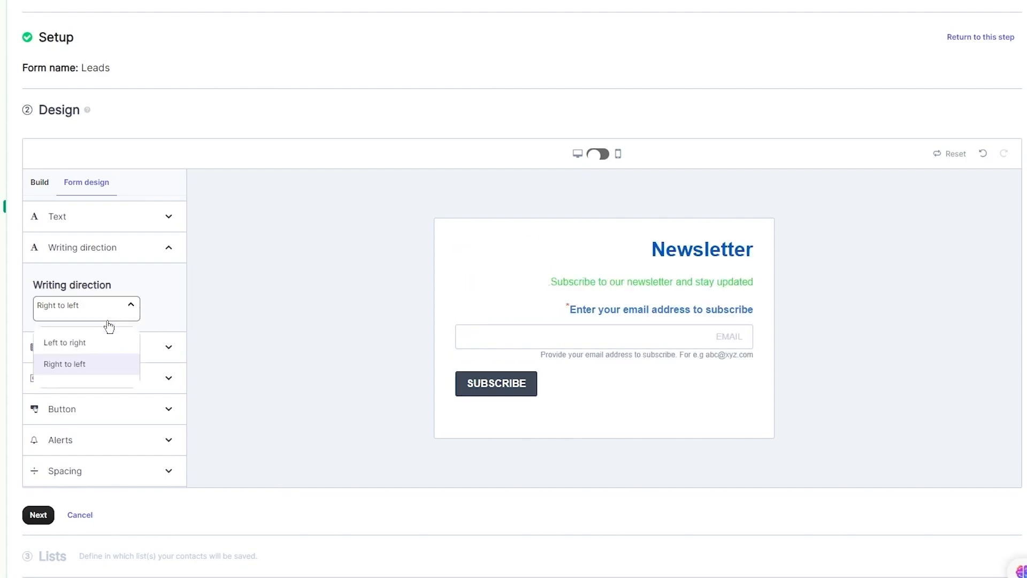
pyautogui.click(102, 338)
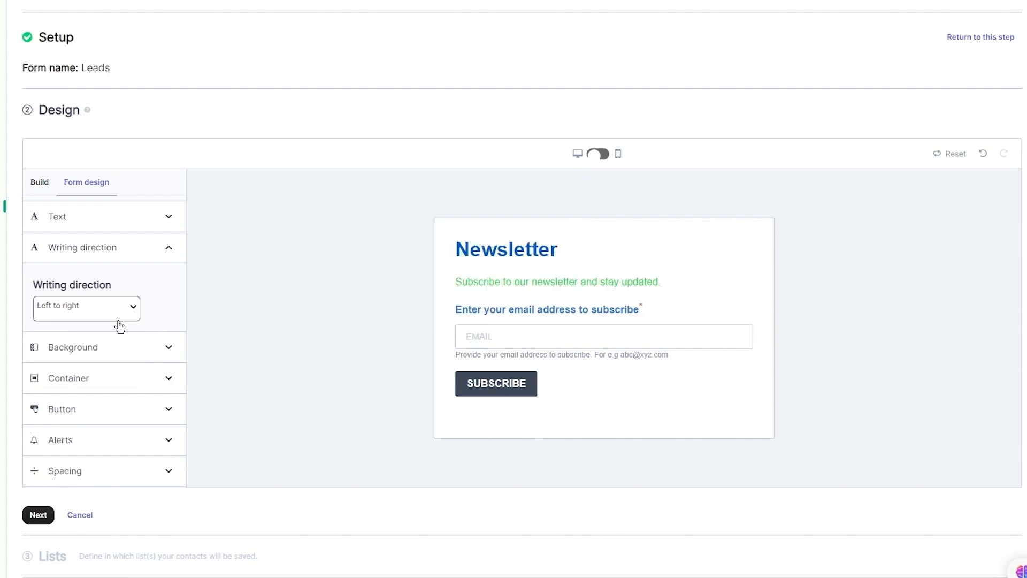
pyautogui.scroll(-3, 118, 300)
# Give the form background a pale yellow colour.
pyautogui.click(144, 239)
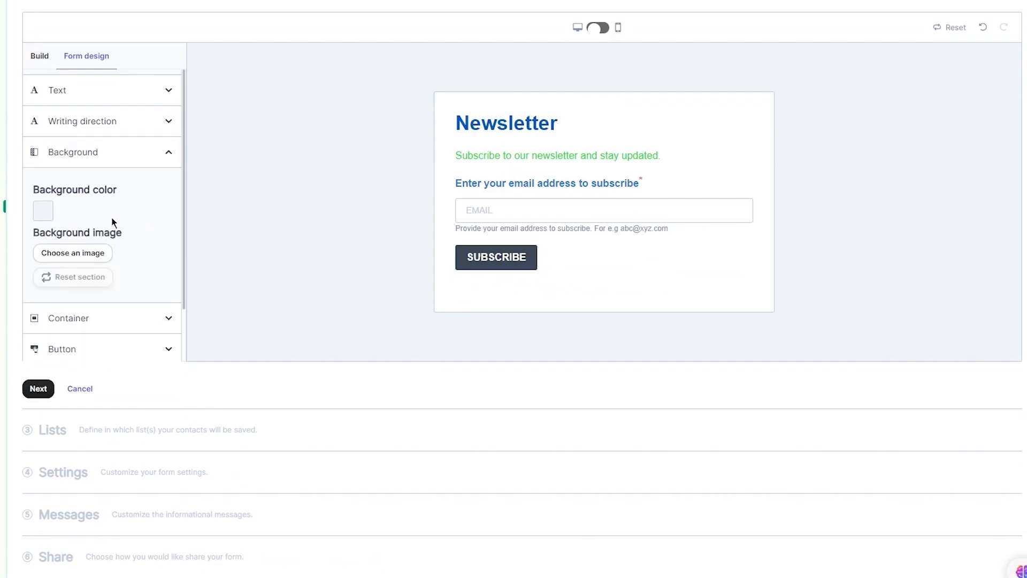
pyautogui.click(45, 212)
pyautogui.click(155, 237)
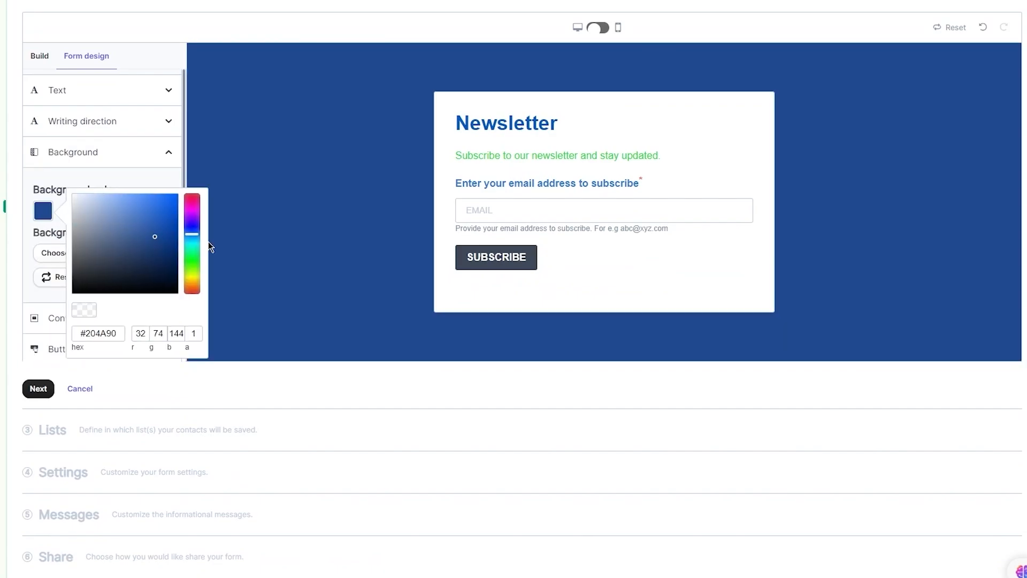
pyautogui.click(193, 244)
pyautogui.click(44, 211)
pyautogui.click(193, 277)
pyautogui.moveTo(162, 257); pyautogui.dragTo(161, 249)
pyautogui.click(118, 209)
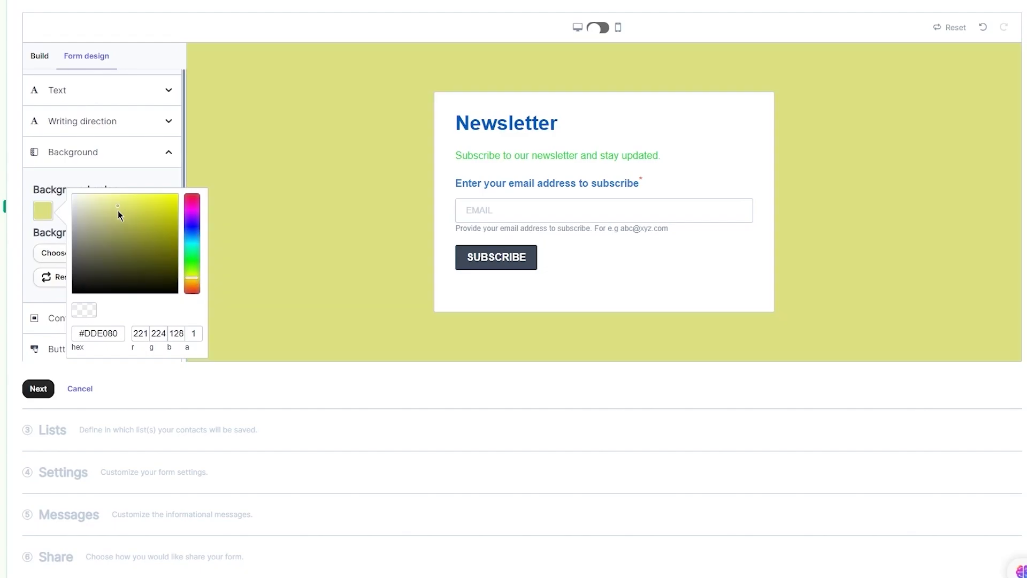
pyautogui.click(124, 202)
pyautogui.click(307, 210)
pyautogui.scroll(4, 307, 224)
pyautogui.scroll(-1, 278, 251)
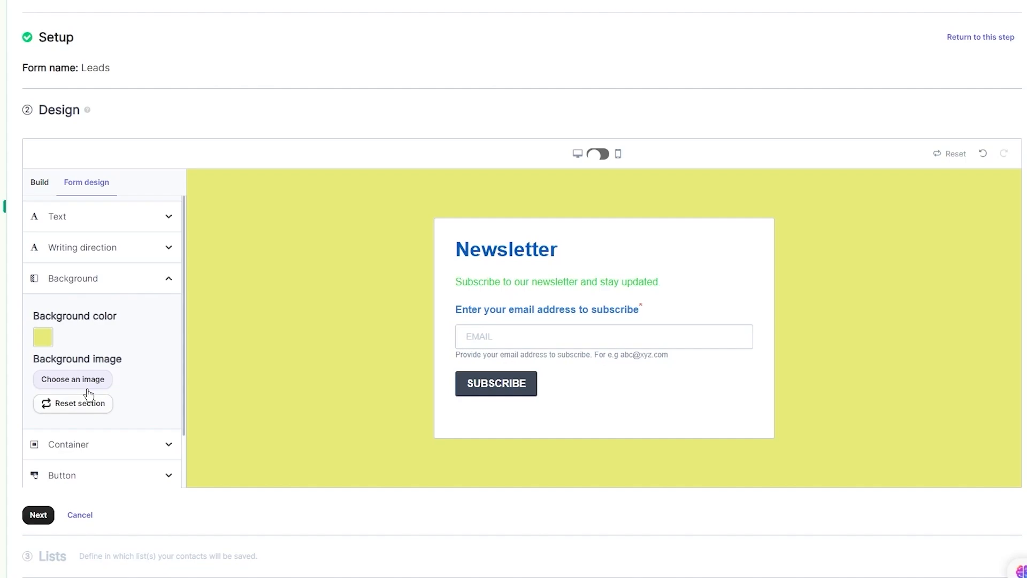
pyautogui.scroll(-3, 128, 300)
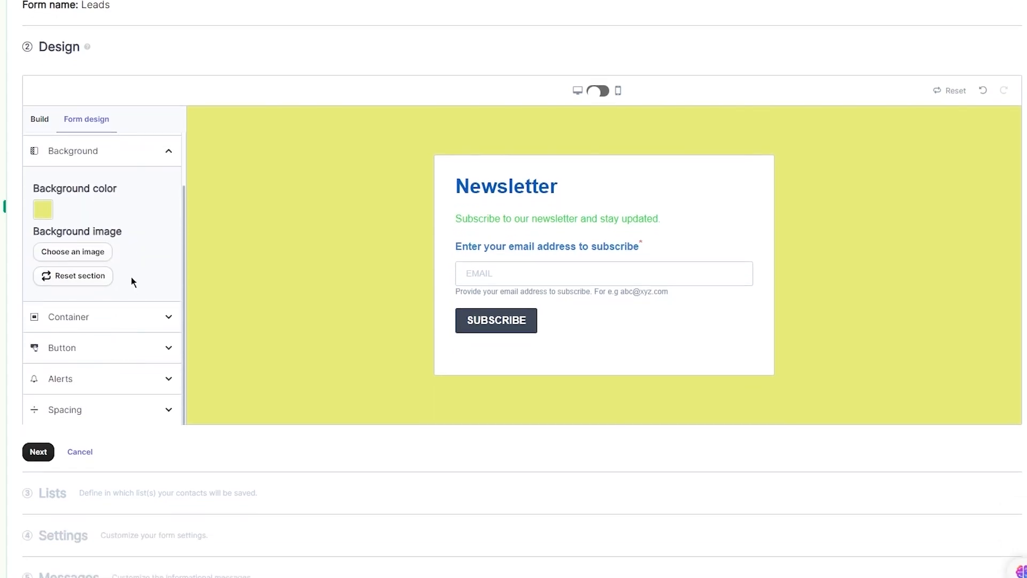
# Upload Untitled design (28).png and insert it as the form's background image.
pyautogui.click(101, 256)
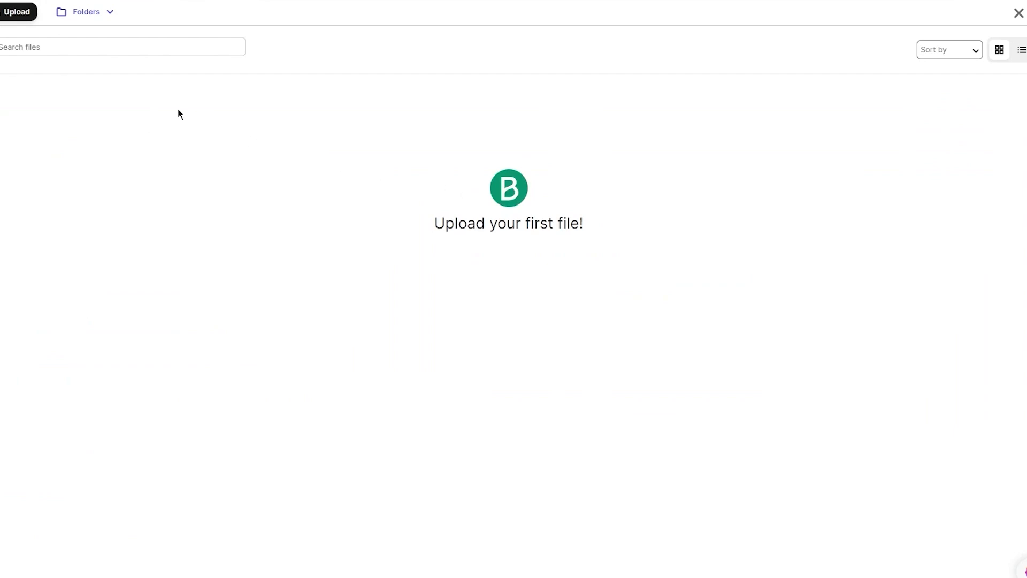
pyautogui.click(17, 13)
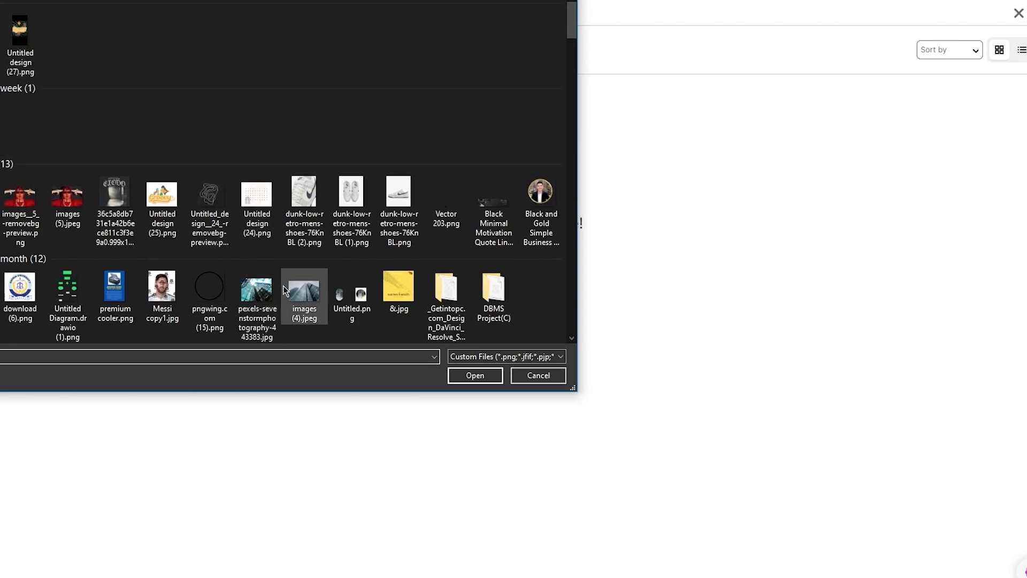
pyautogui.doubleClick(268, 286)
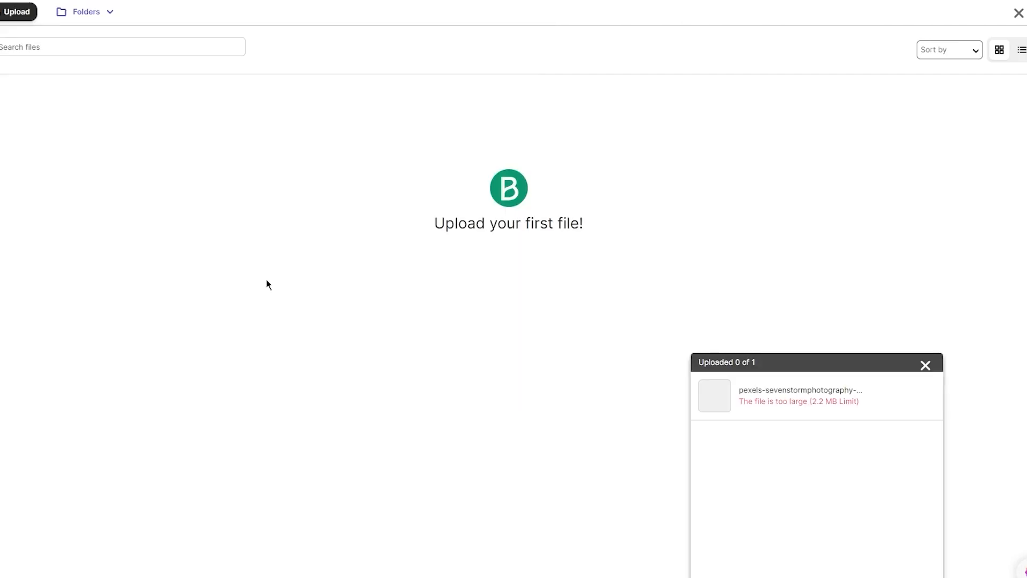
pyautogui.click(923, 361)
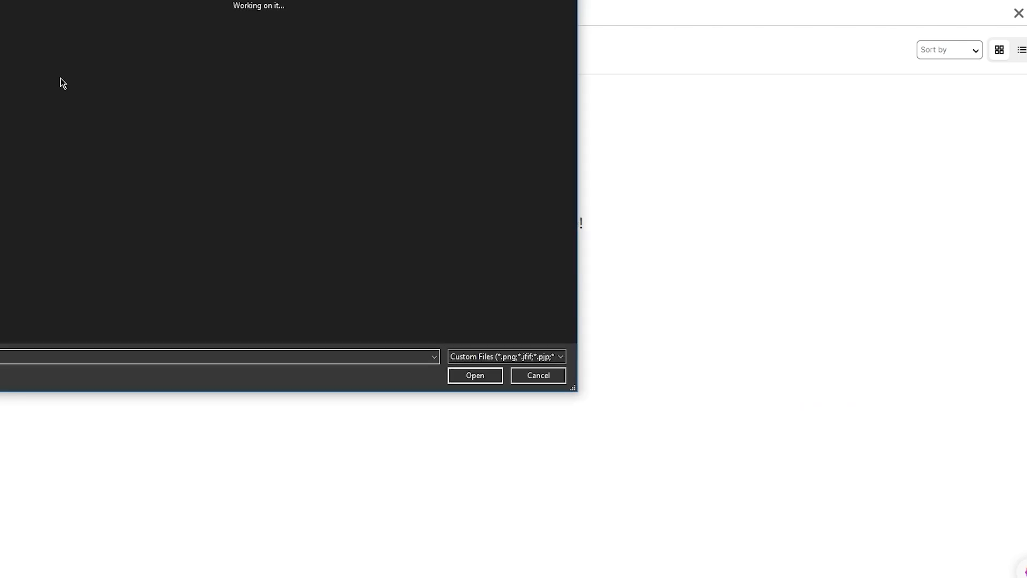
pyautogui.click(1, 45)
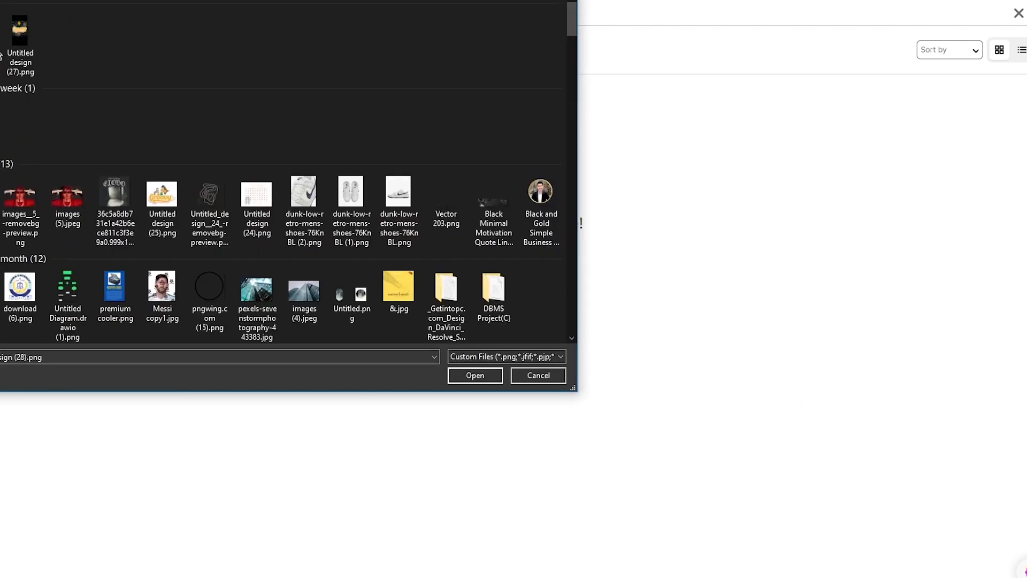
pyautogui.press('Return')
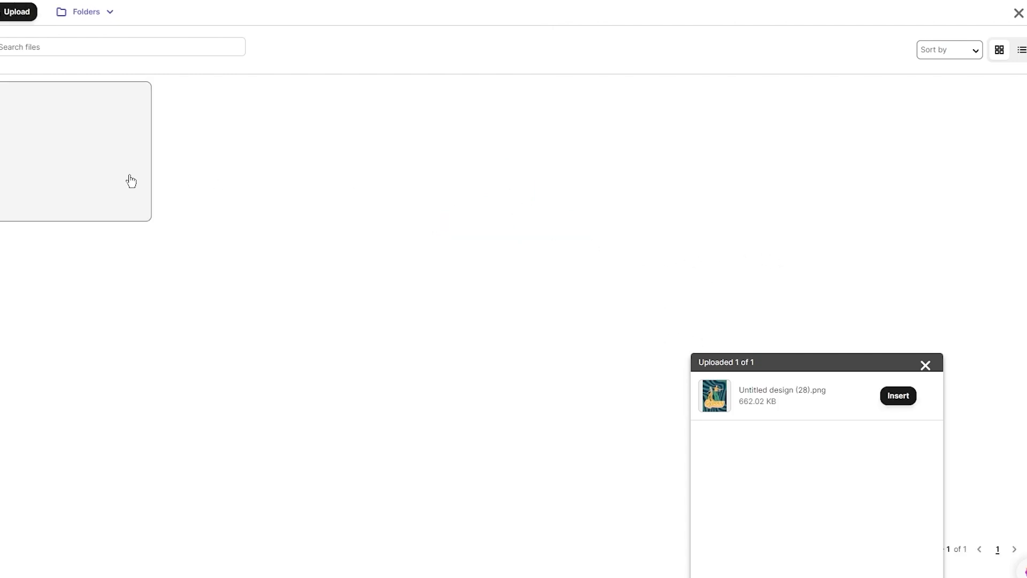
pyautogui.click(102, 164)
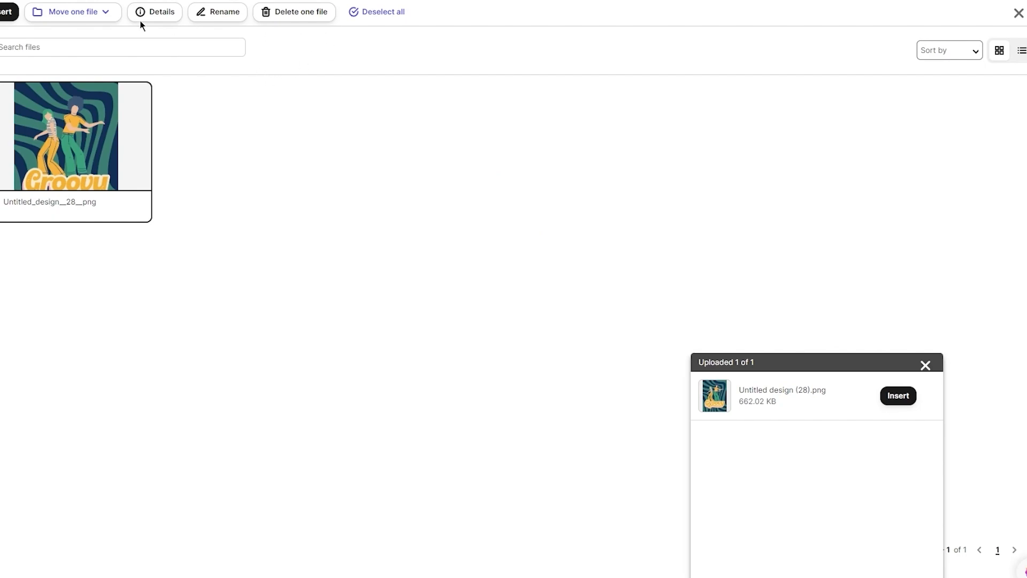
pyautogui.click(9, 11)
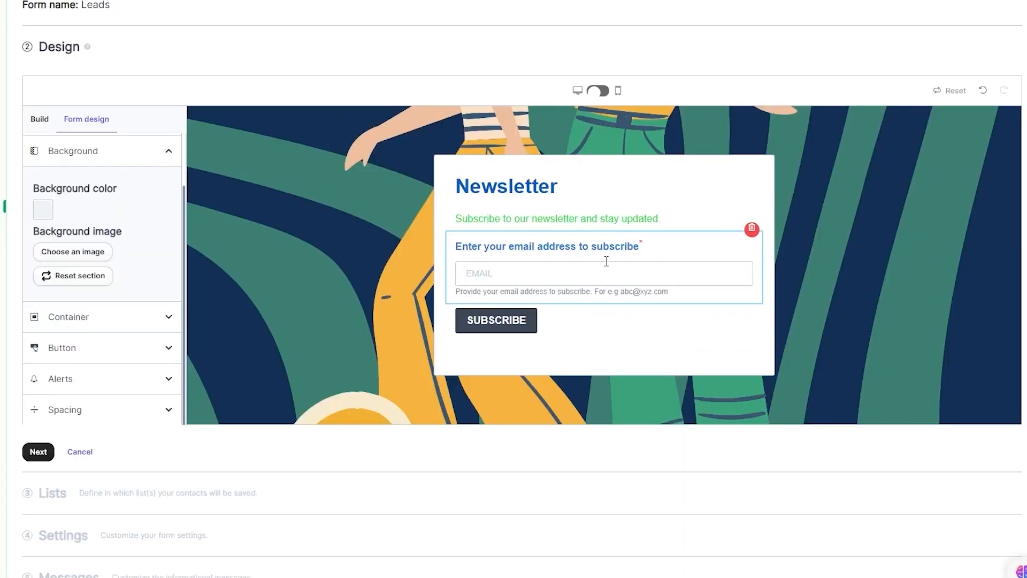
# In Container settings, try a horizontal layout, then return to vertical.
pyautogui.scroll(-1, 606, 261)
pyautogui.scroll(2, 528, 236)
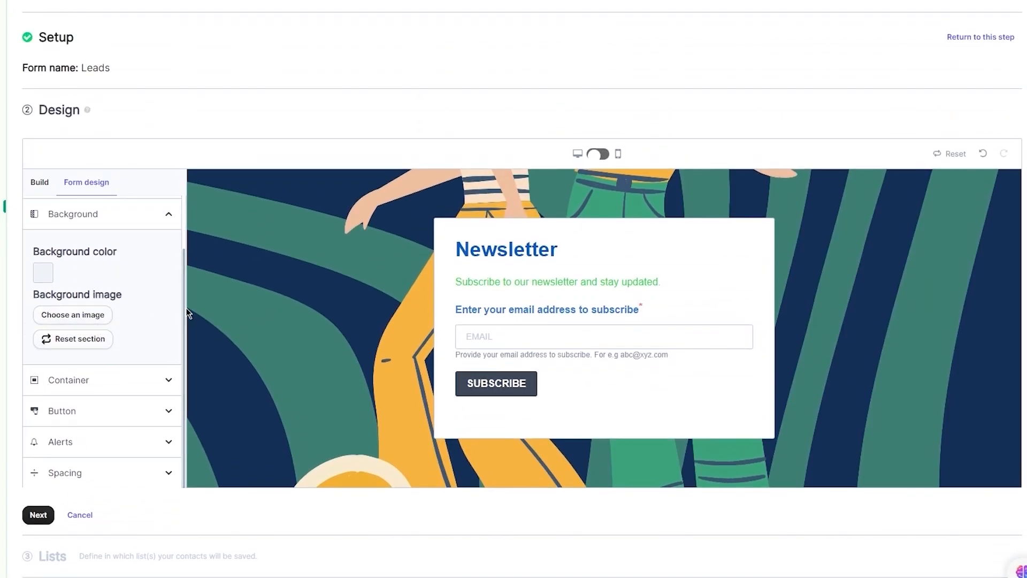
pyautogui.scroll(-1, 470, 300)
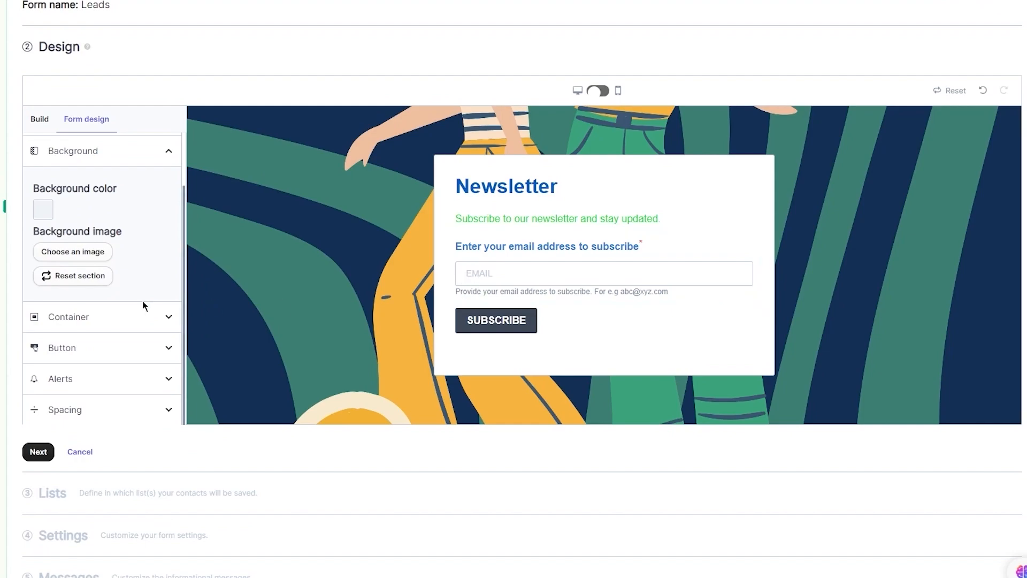
pyautogui.scroll(-2, 144, 306)
pyautogui.scroll(1, 174, 103)
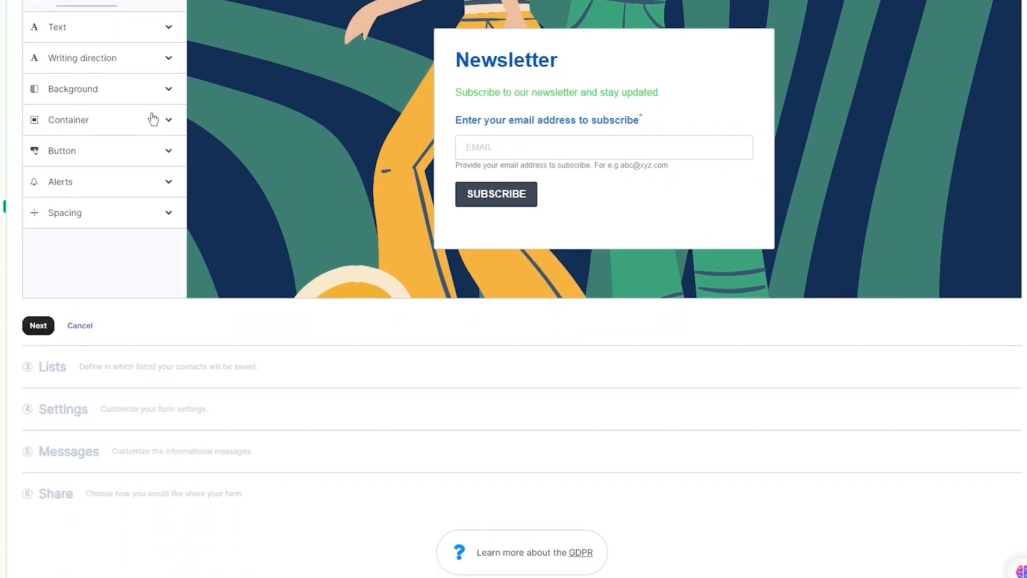
pyautogui.click(151, 120)
pyautogui.scroll(-1, 104, 165)
pyautogui.click(106, 115)
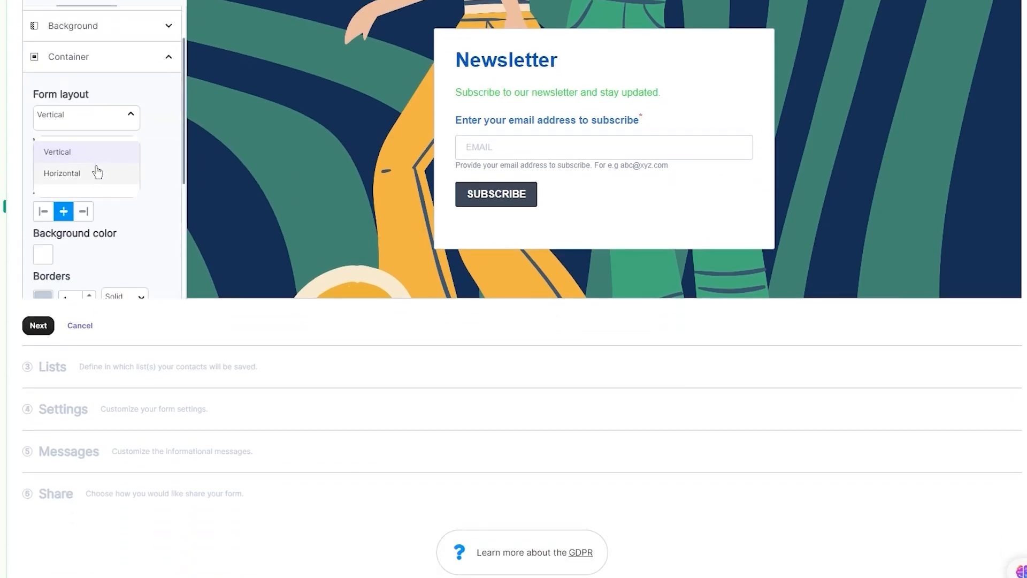
pyautogui.click(91, 172)
pyautogui.click(104, 127)
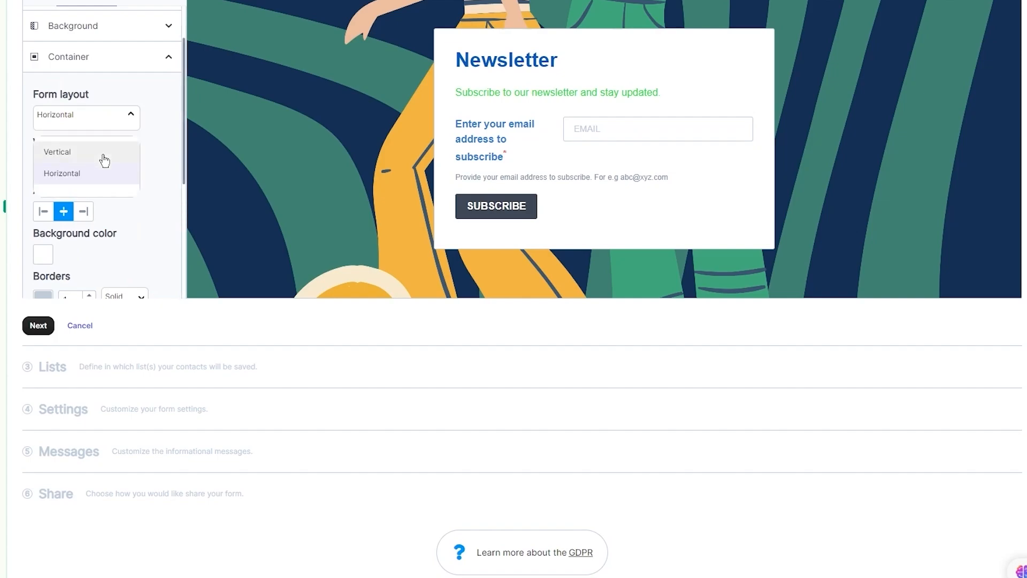
pyautogui.click(104, 152)
# Keep the form at large width after trying medium and small, and align it left.
pyautogui.click(97, 166)
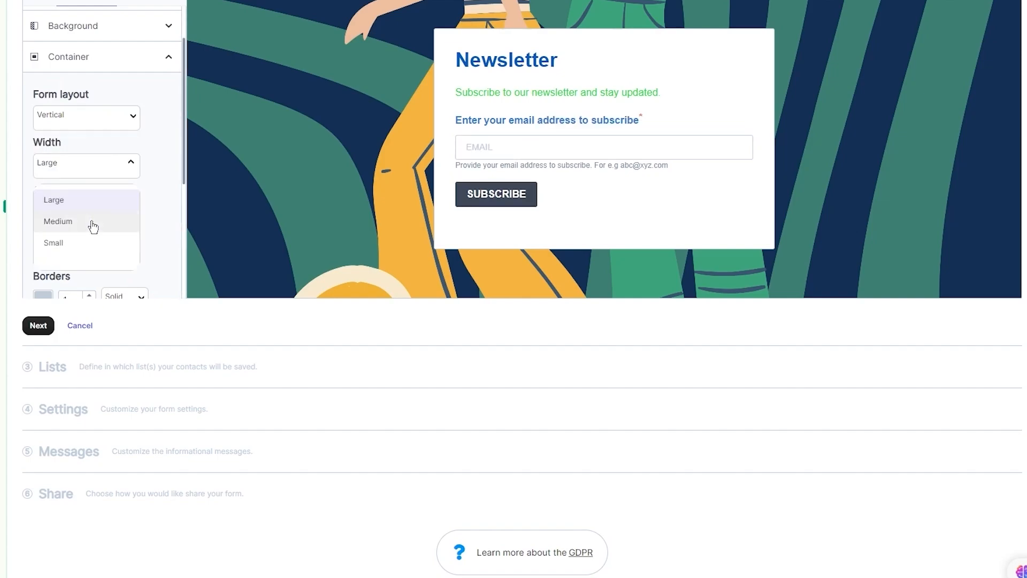
pyautogui.click(92, 222)
pyautogui.click(94, 170)
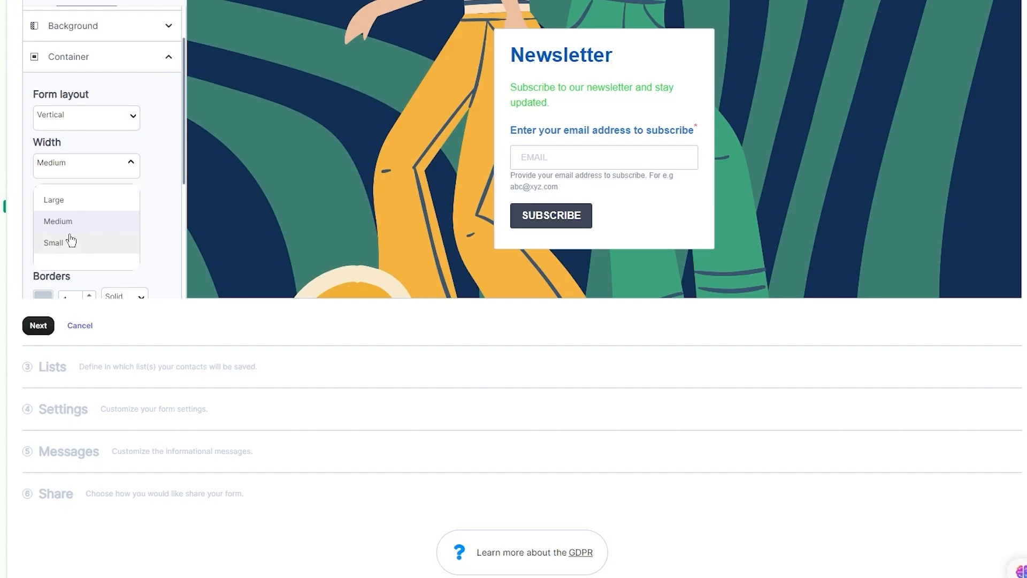
pyautogui.click(71, 239)
pyautogui.click(111, 176)
pyautogui.click(85, 198)
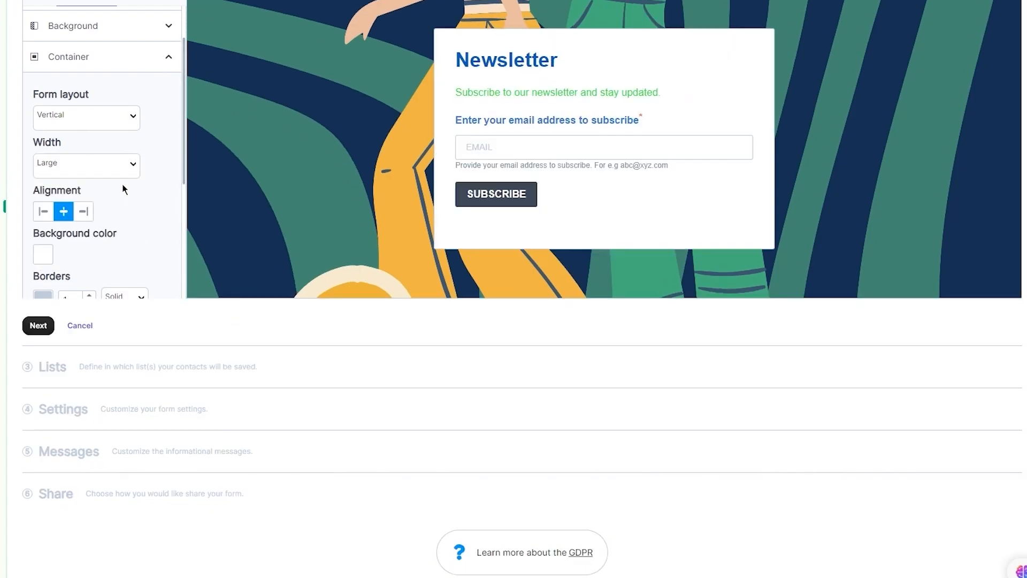
pyautogui.scroll(-4, 122, 190)
pyautogui.click(44, 23)
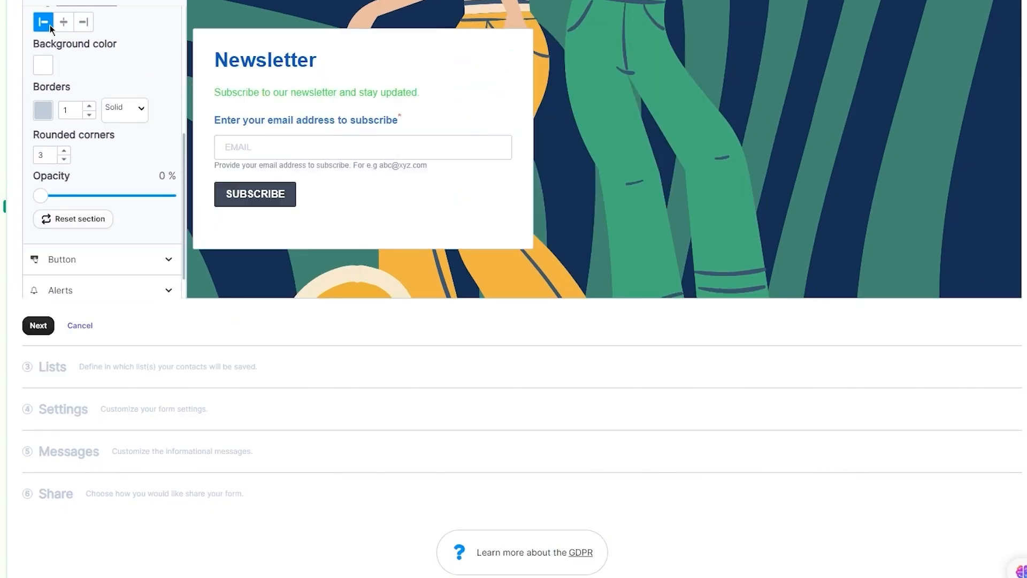
# Keep the form box centred and try red, black, magenta and olive backgrounds for it.
pyautogui.click(83, 22)
pyautogui.click(63, 22)
pyautogui.click(41, 68)
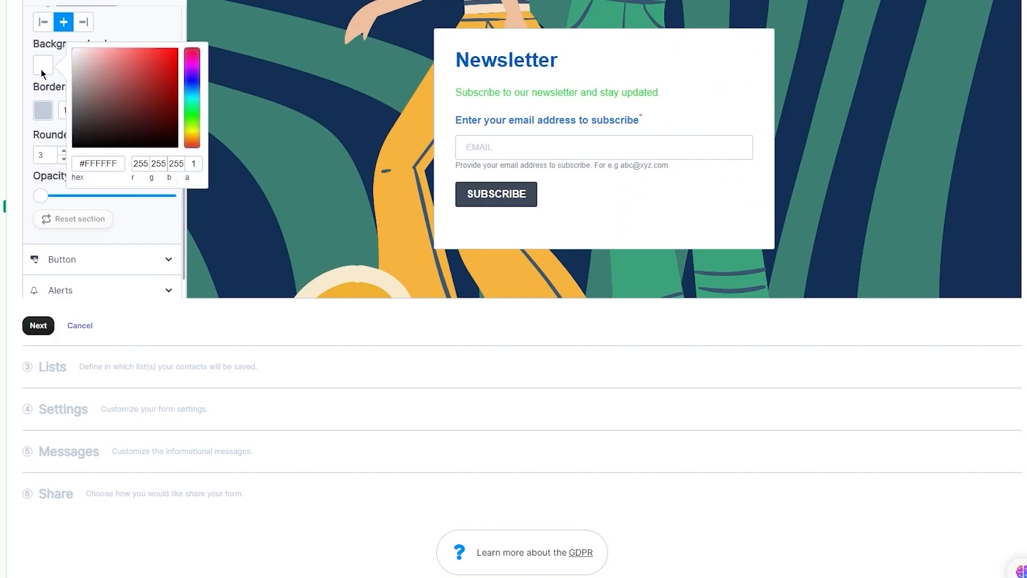
pyautogui.moveTo(104, 115); pyautogui.dragTo(151, 80)
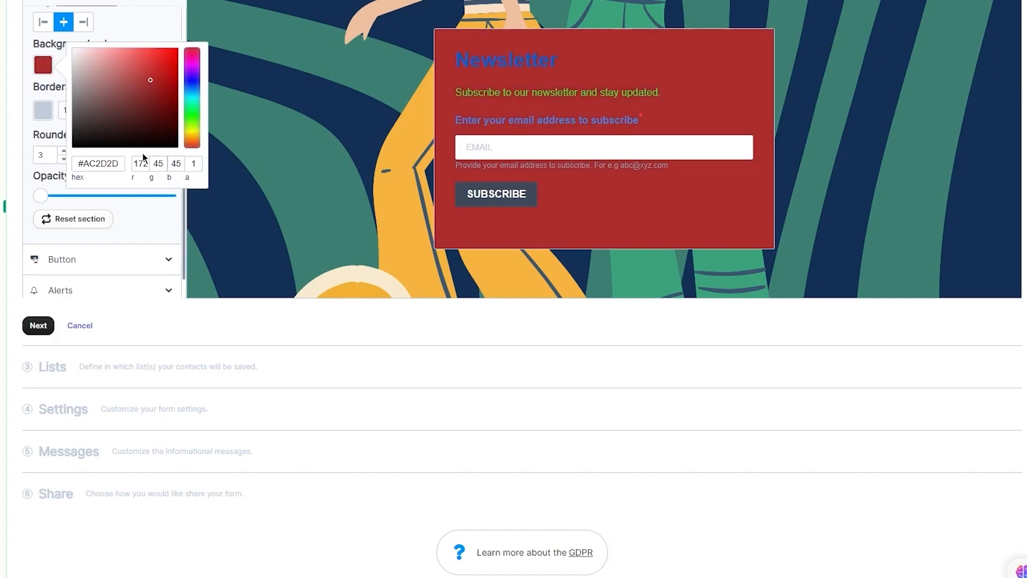
pyautogui.moveTo(142, 153); pyautogui.dragTo(168, 121)
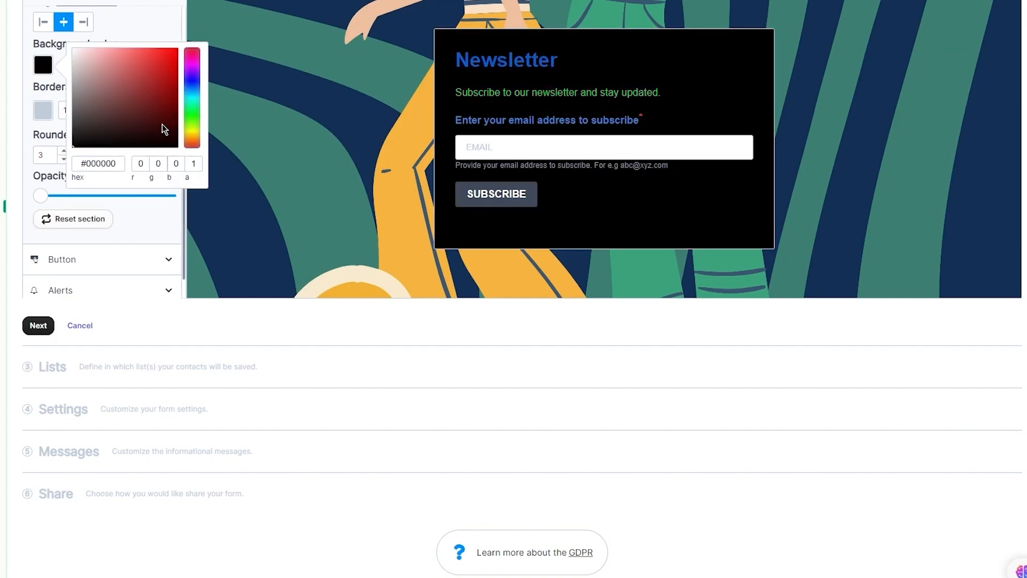
pyautogui.moveTo(195, 136); pyautogui.dragTo(197, 60)
pyautogui.click(162, 88)
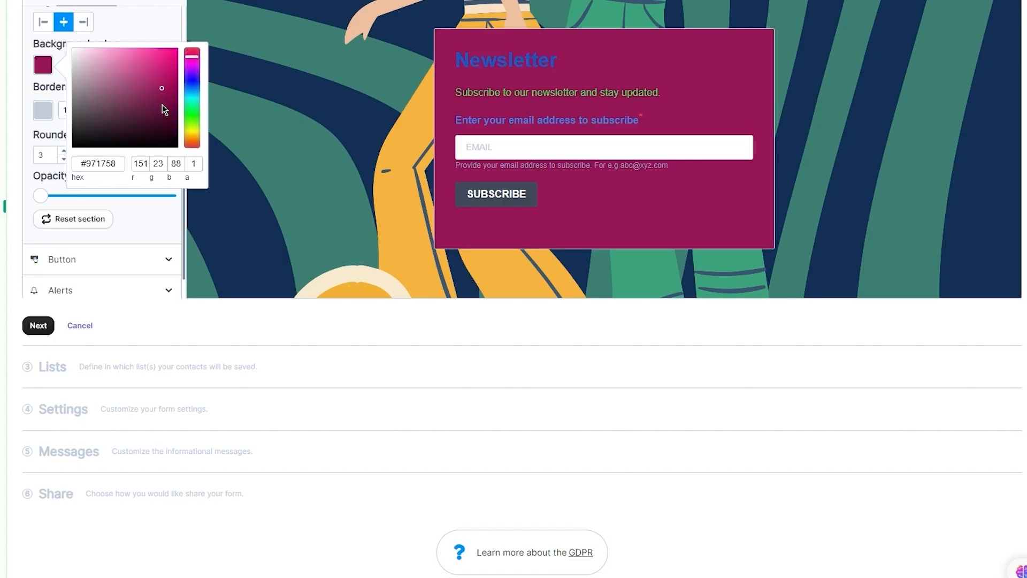
pyautogui.moveTo(109, 87)
pyautogui.mouseDown()
pyautogui.moveTo(101, 133)
pyautogui.moveTo(134, 128)
pyautogui.moveTo(145, 102)
pyautogui.moveTo(79, 63)
pyautogui.moveTo(107, 72)
pyautogui.moveTo(118, 59)
pyautogui.moveTo(151, 86)
pyautogui.moveTo(124, 80)
pyautogui.mouseUp()
pyautogui.click(193, 127)
pyautogui.click(137, 102)
# Settle on a light tan (#E6C68D) background for the form box.
pyautogui.click(210, 124)
pyautogui.click(44, 65)
pyautogui.click(195, 138)
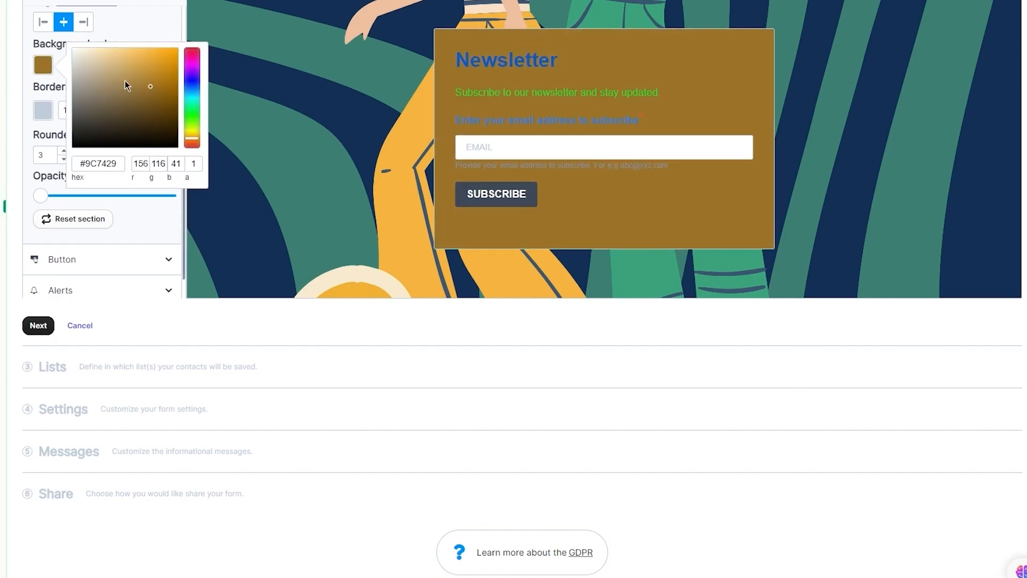
pyautogui.click(104, 61)
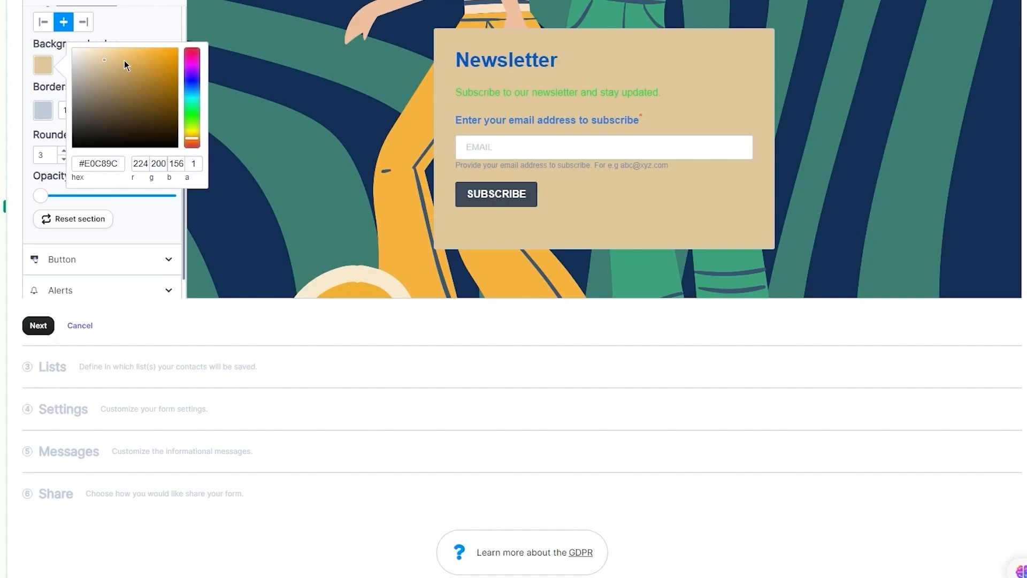
pyautogui.click(124, 60)
pyautogui.click(109, 66)
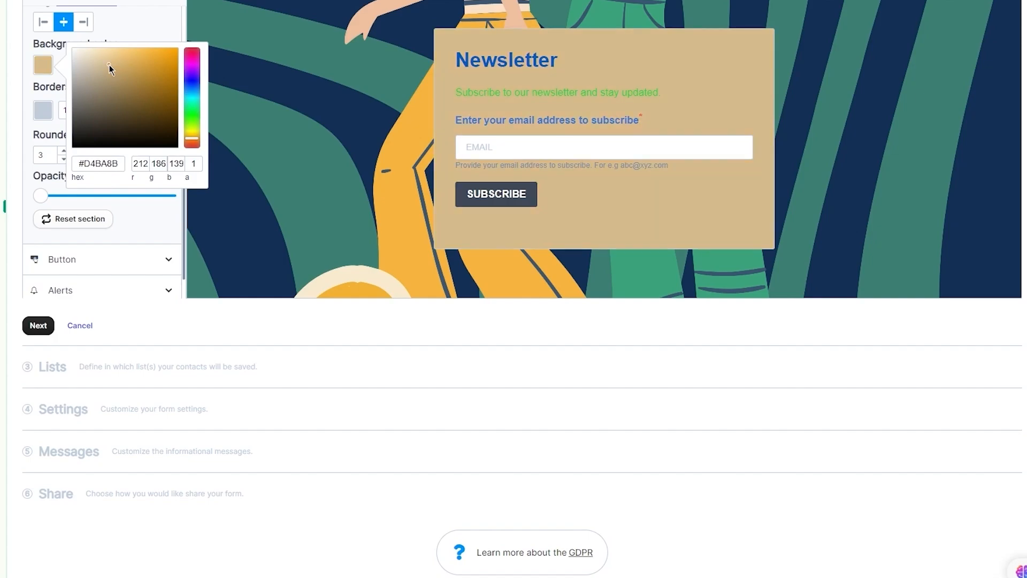
pyautogui.click(92, 55)
pyautogui.click(145, 96)
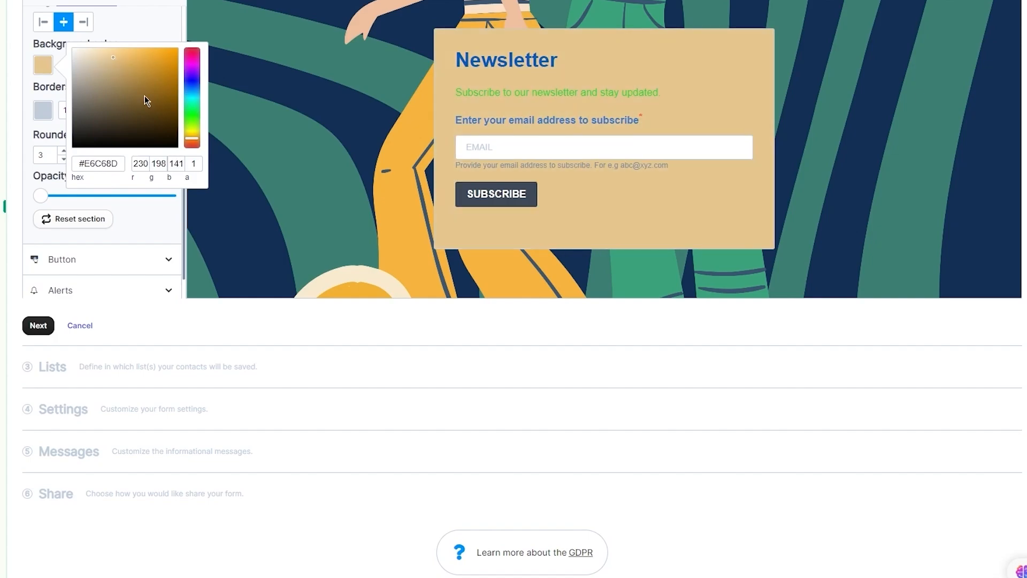
pyautogui.click(504, 217)
pyautogui.scroll(4, 244, 215)
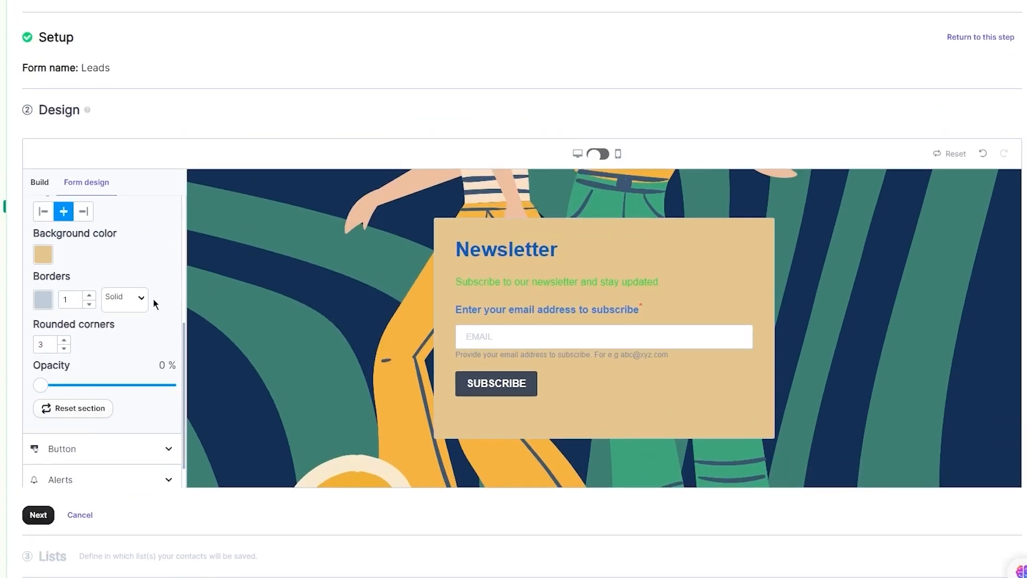
# Give the form box a black border with width 4.
pyautogui.scroll(-5, 152, 300)
pyautogui.scroll(2, 85, 206)
pyautogui.click(42, 184)
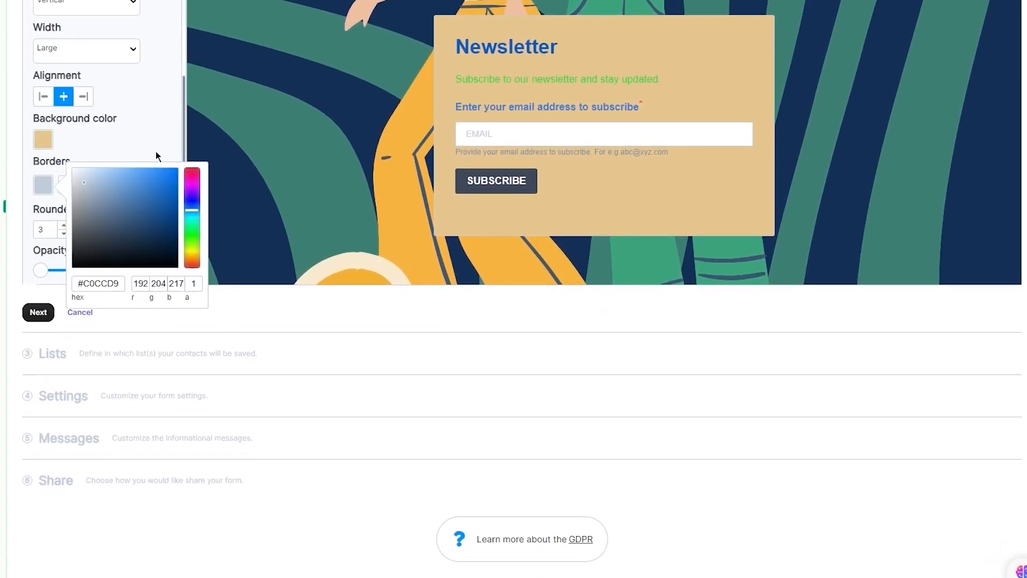
pyautogui.scroll(2, 143, 157)
pyautogui.scroll(-4, 133, 171)
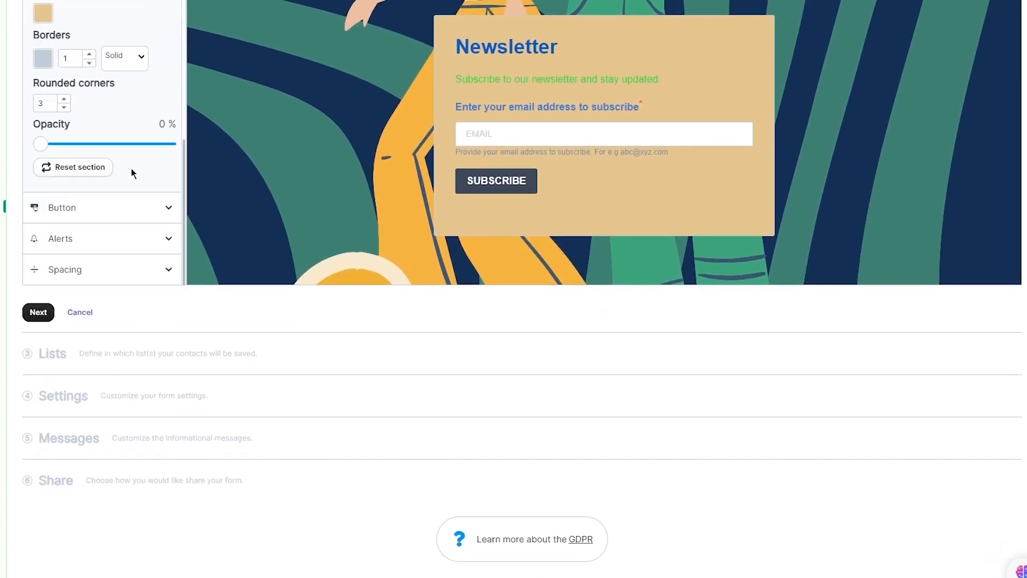
pyautogui.click(47, 54)
pyautogui.click(74, 142)
pyautogui.click(253, 238)
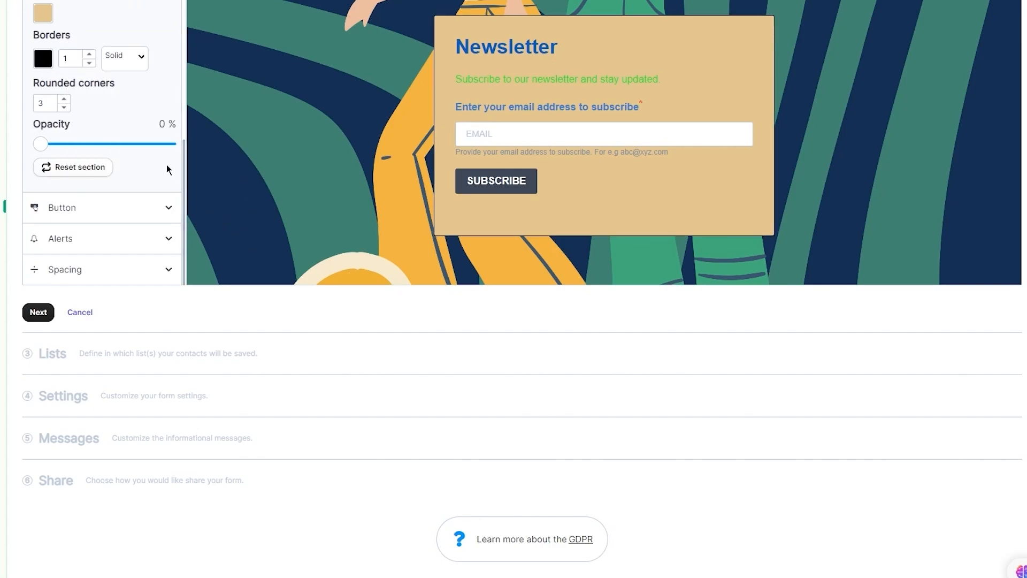
pyautogui.scroll(1, 136, 84)
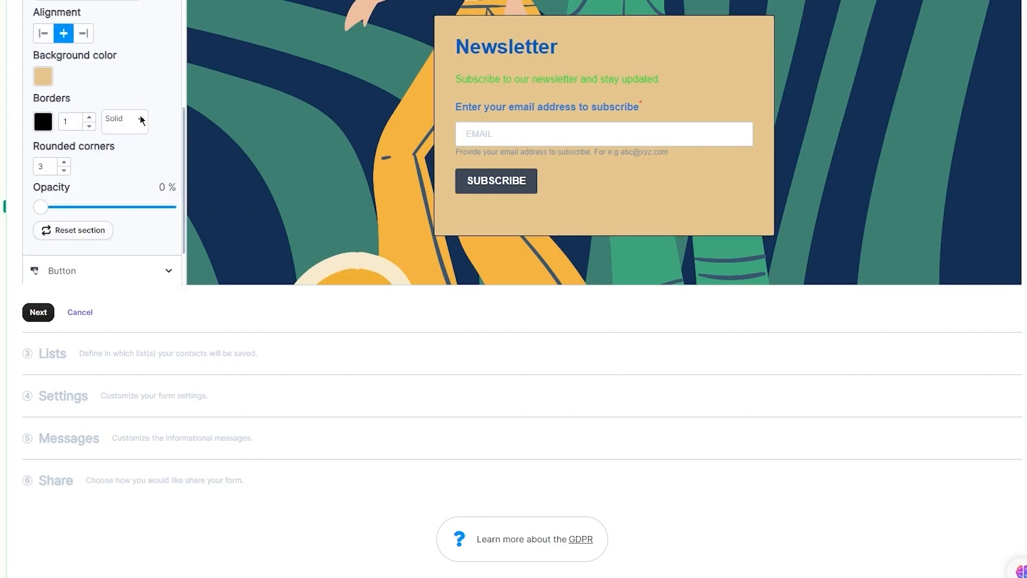
pyautogui.click(90, 118)
pyautogui.click(90, 118)
pyautogui.click(89, 118)
# Increase the form box's rounded corners to 19.
pyautogui.scroll(1, 369, 122)
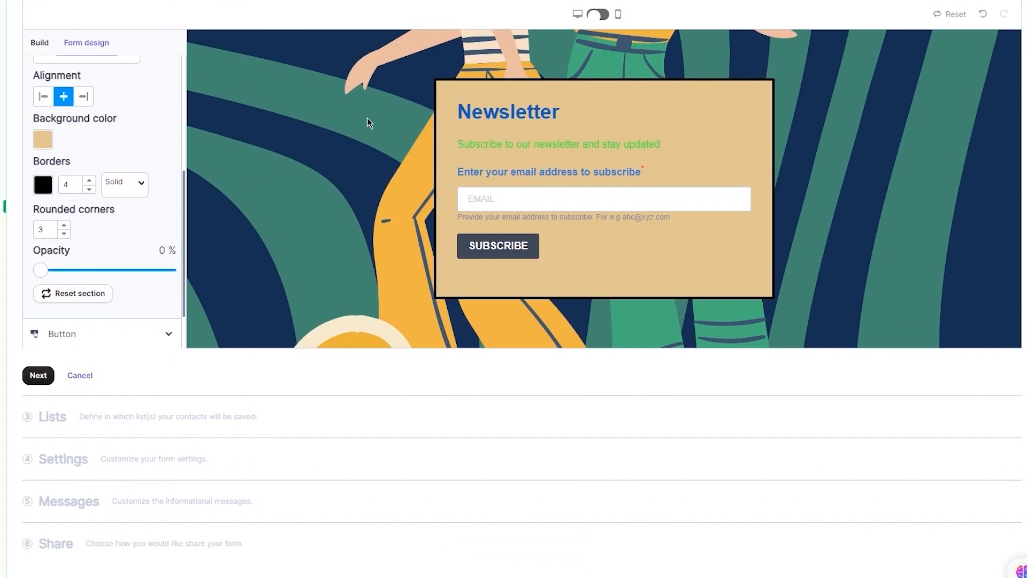
pyautogui.click(65, 226)
pyautogui.click(64, 225)
pyautogui.click(64, 225)
pyautogui.click(64, 226)
pyautogui.click(64, 225)
pyautogui.click(64, 225)
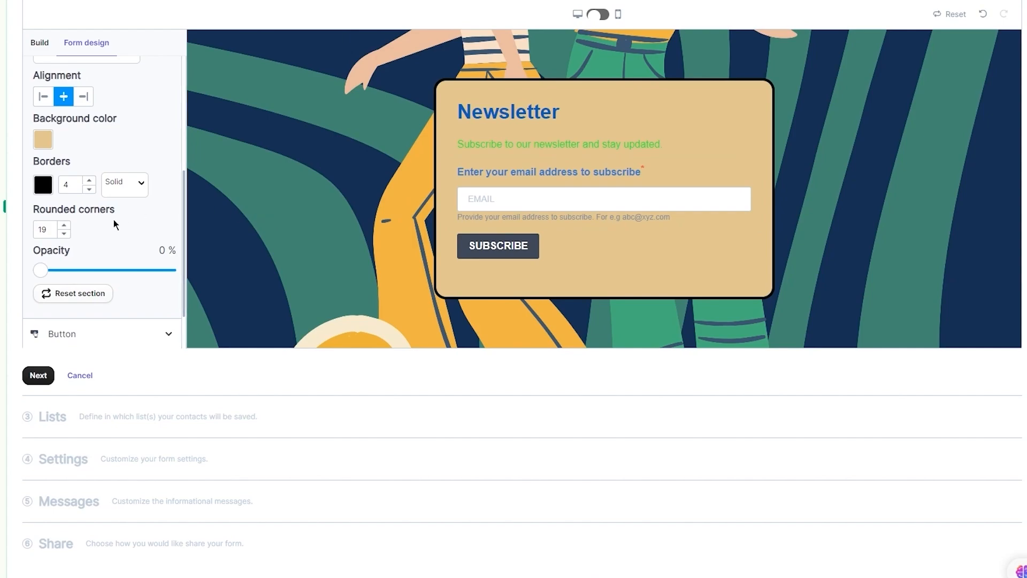
pyautogui.scroll(-2, 114, 225)
pyautogui.moveTo(40, 144); pyautogui.dragTo(11, 147)
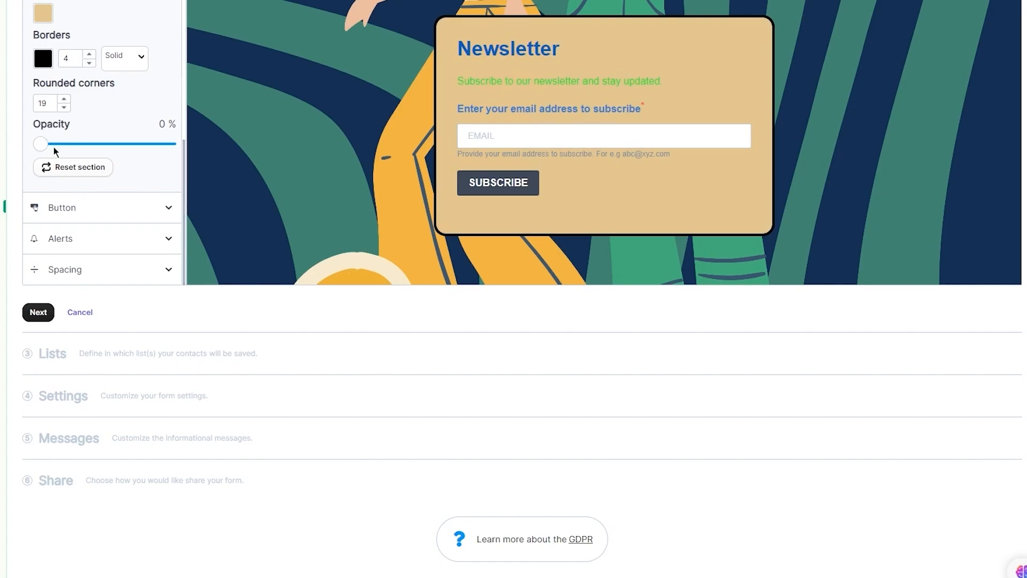
pyautogui.scroll(5, 138, 155)
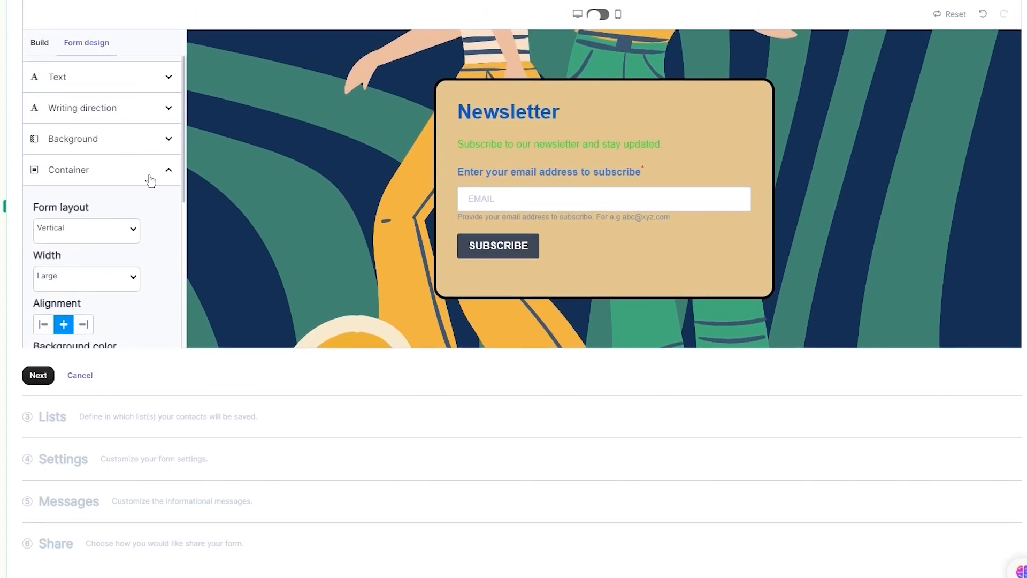
# Expand the Button styling options and try a blue SUBSCRIBE button background.
pyautogui.click(151, 179)
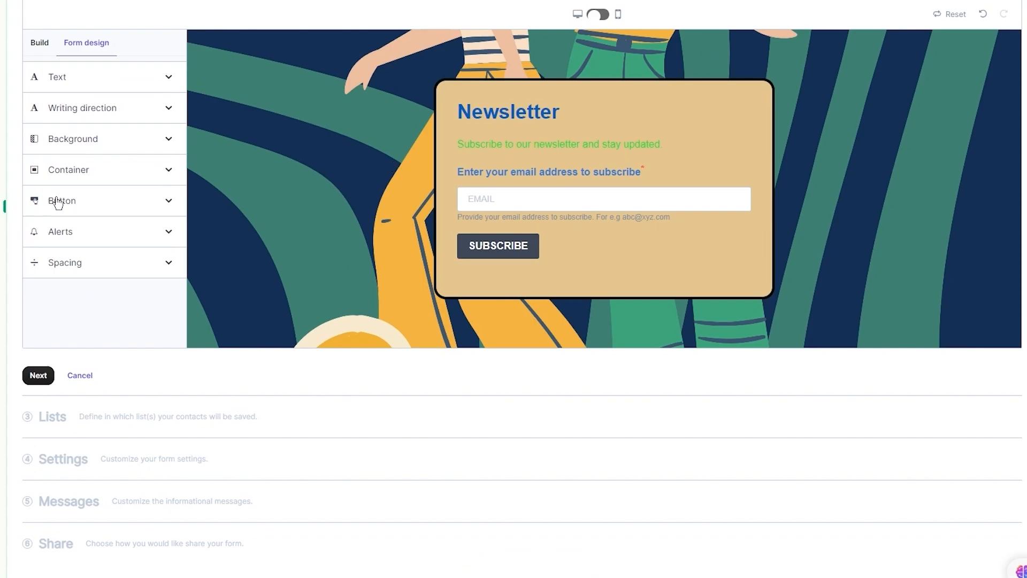
pyautogui.click(85, 201)
pyautogui.scroll(-1, 83, 203)
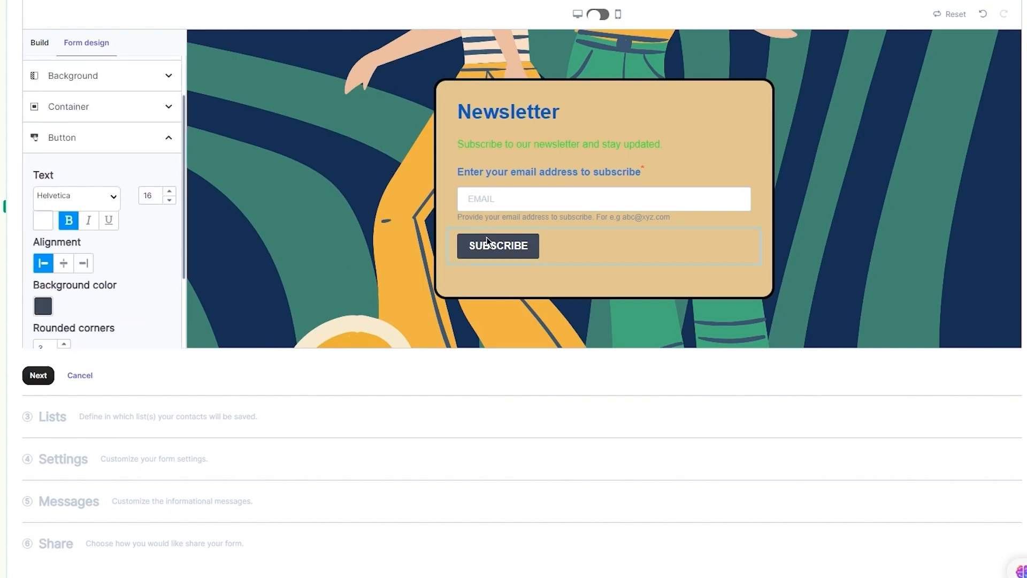
pyautogui.click(43, 306)
pyautogui.click(168, 324)
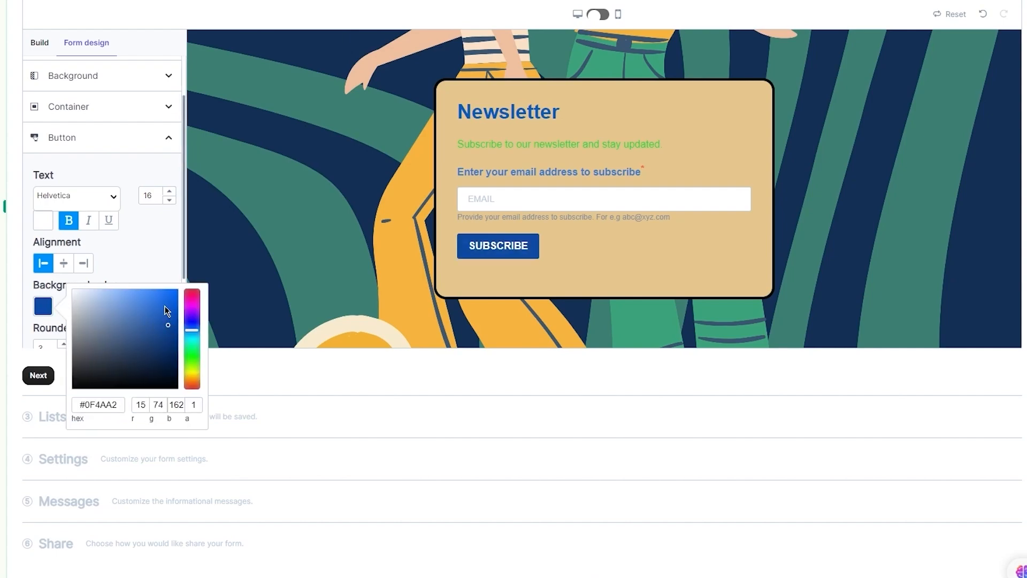
pyautogui.click(164, 305)
pyautogui.click(223, 325)
# Try yellow, olive and green shades for the SUBSCRIBE button background.
pyautogui.click(51, 306)
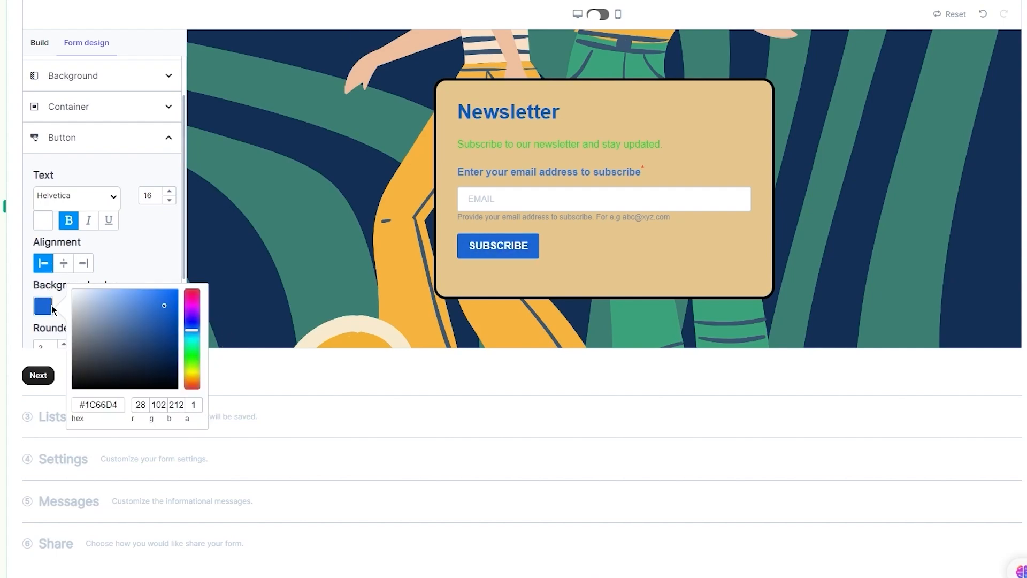
pyautogui.click(193, 371)
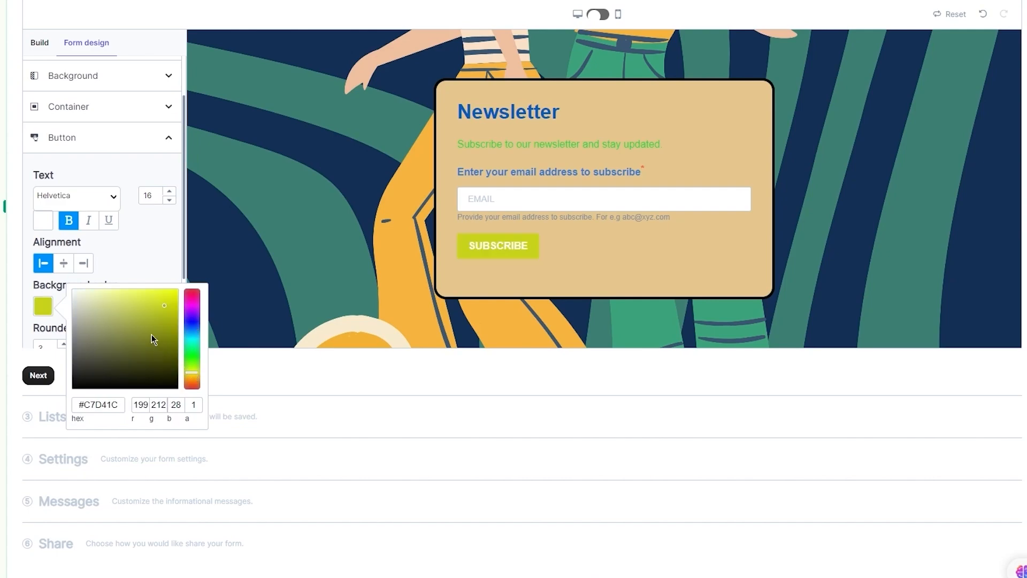
pyautogui.click(152, 335)
pyautogui.click(98, 297)
pyautogui.click(166, 307)
pyautogui.click(165, 304)
pyautogui.click(171, 295)
pyautogui.click(190, 367)
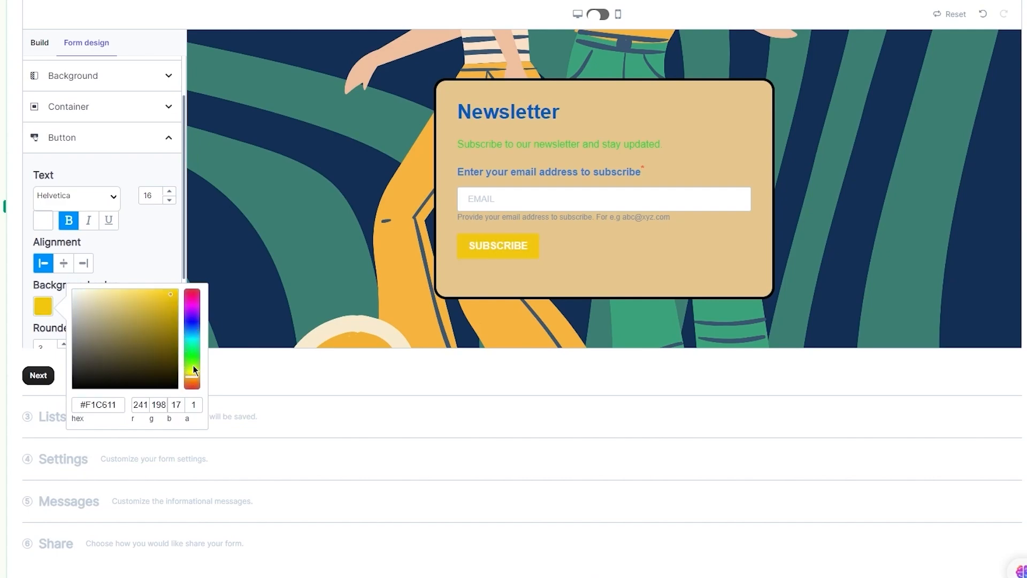
pyautogui.click(195, 373)
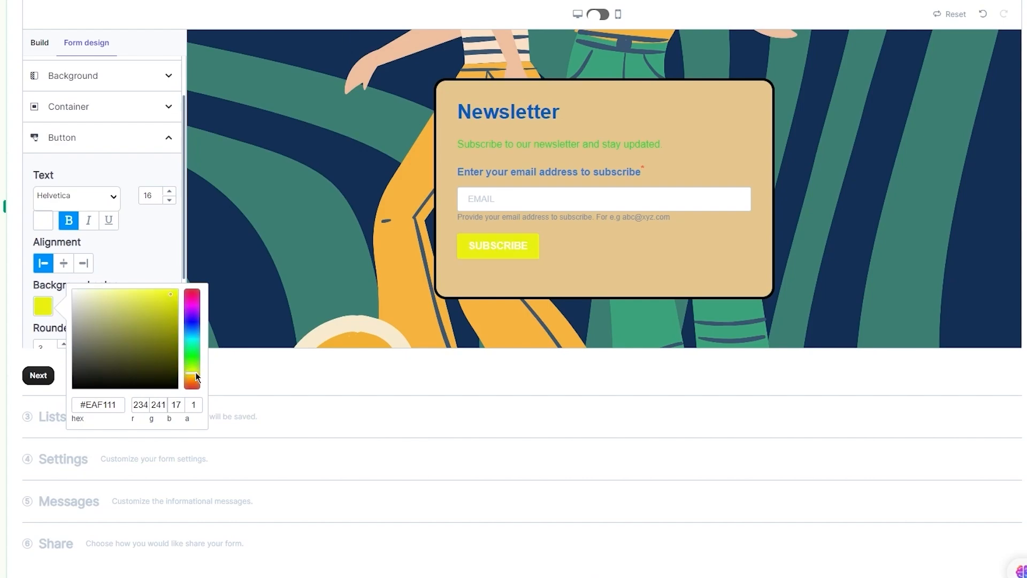
pyautogui.click(170, 308)
pyautogui.click(168, 316)
# Settle on a soft yellow (#E1D544) button background and collapse the Button section.
pyautogui.click(113, 298)
pyautogui.click(191, 374)
pyautogui.click(161, 298)
pyautogui.click(173, 312)
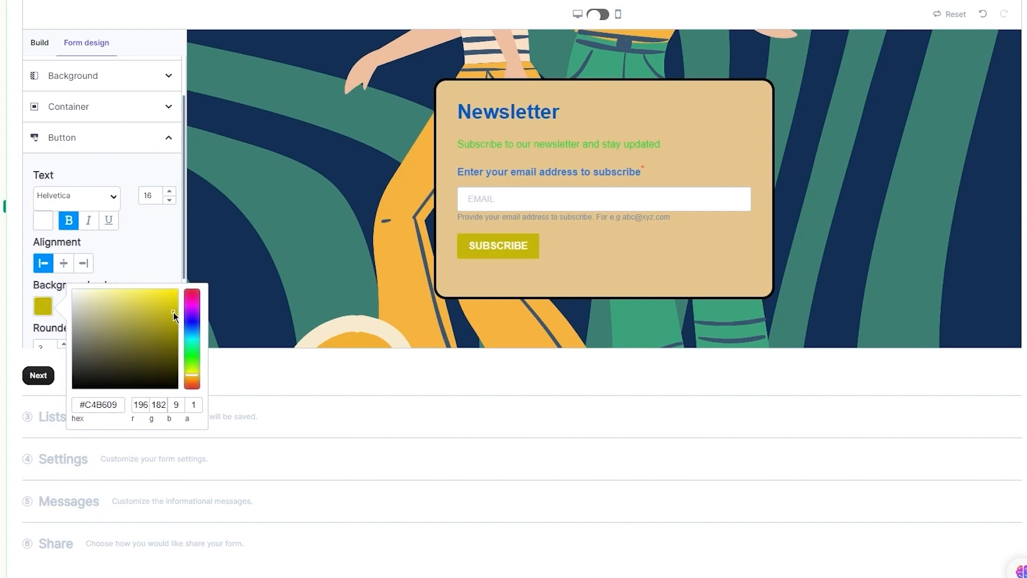
pyautogui.click(142, 295)
pyautogui.click(135, 294)
pyautogui.click(146, 300)
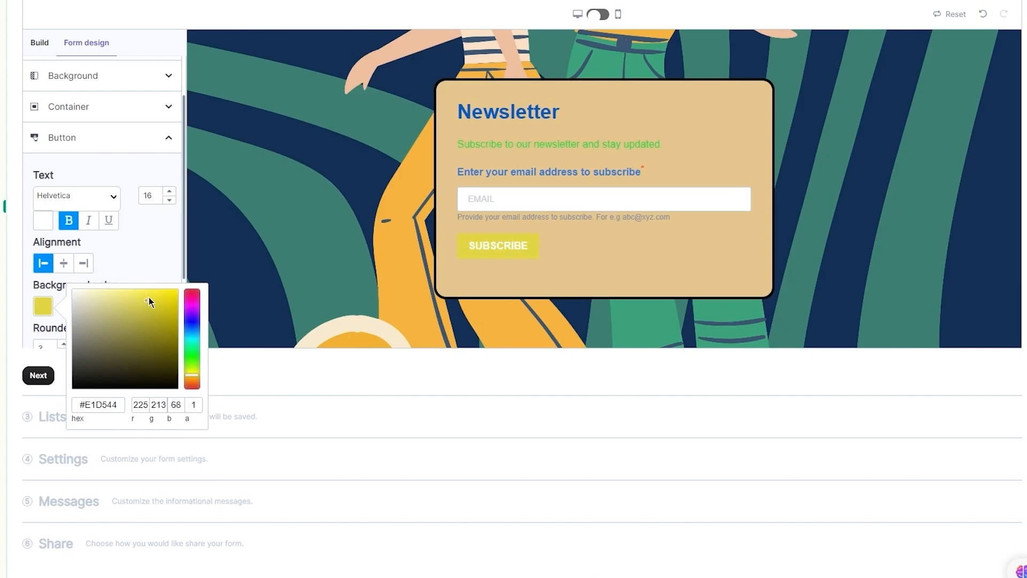
pyautogui.click(156, 270)
pyautogui.scroll(-5, 107, 271)
pyautogui.scroll(2, 117, 254)
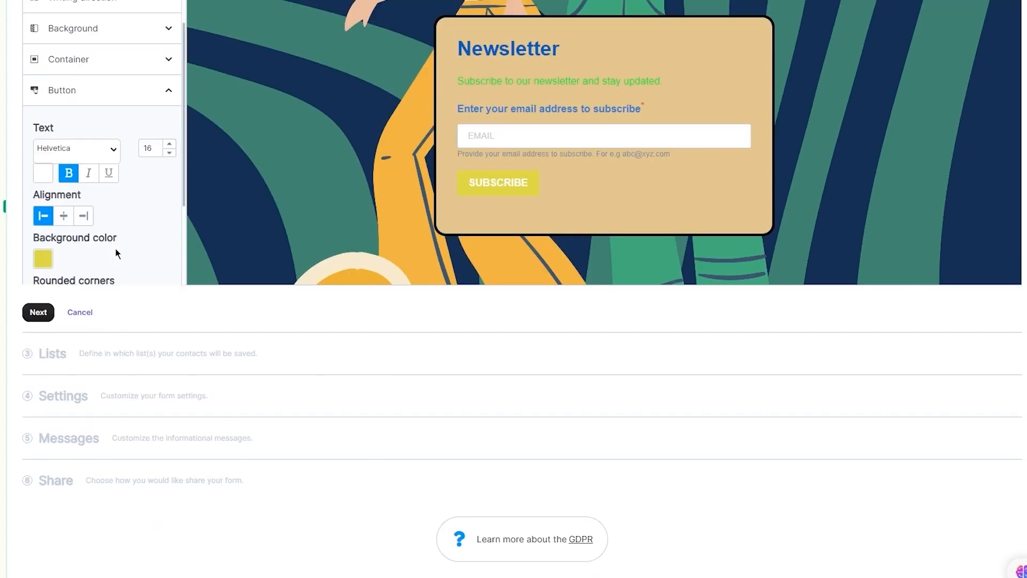
pyautogui.click(142, 98)
pyautogui.scroll(3, 223, 183)
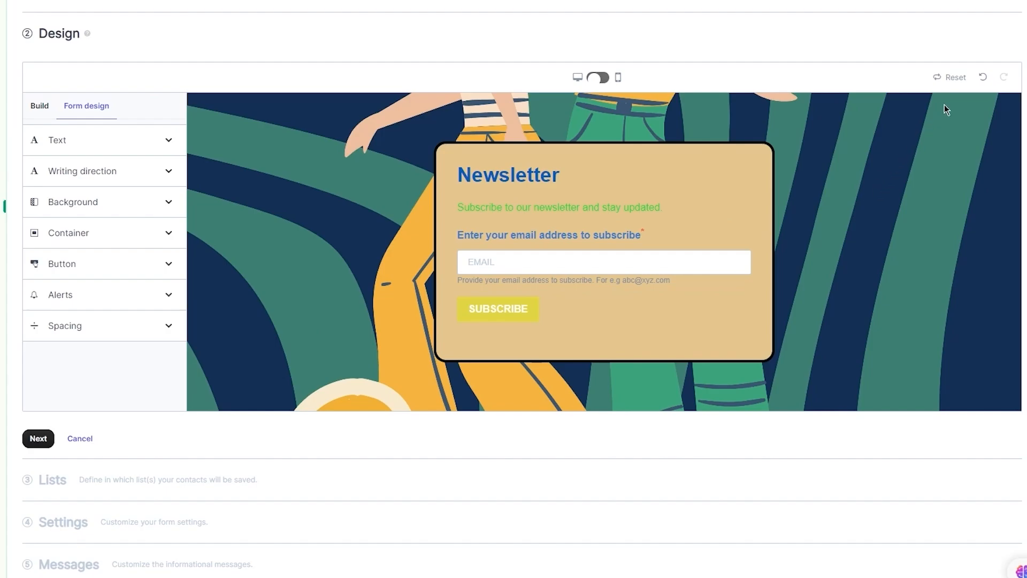
# Preview the form in mobile layout, then return to the desktop preview.
pyautogui.click(599, 77)
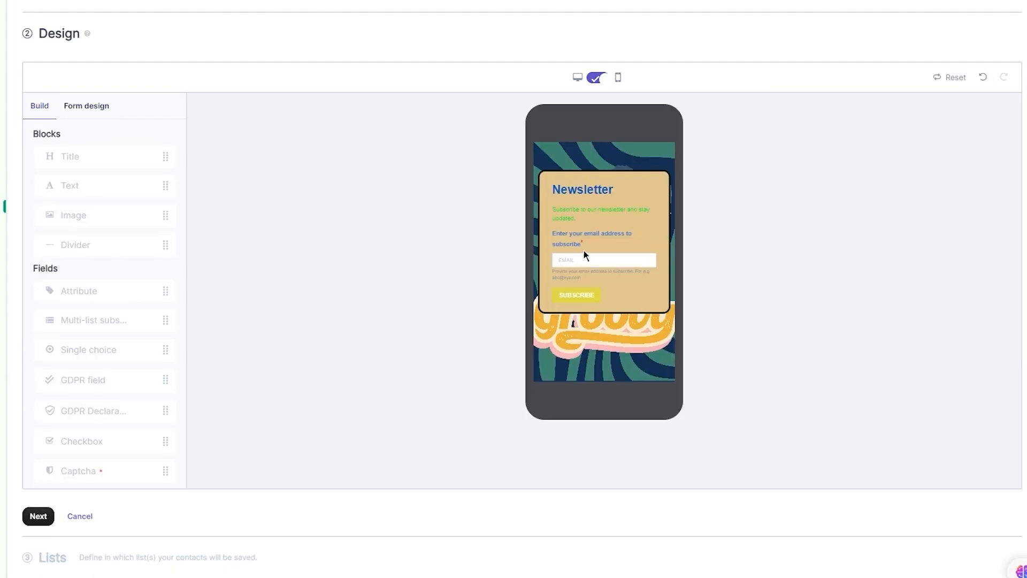
pyautogui.click(594, 79)
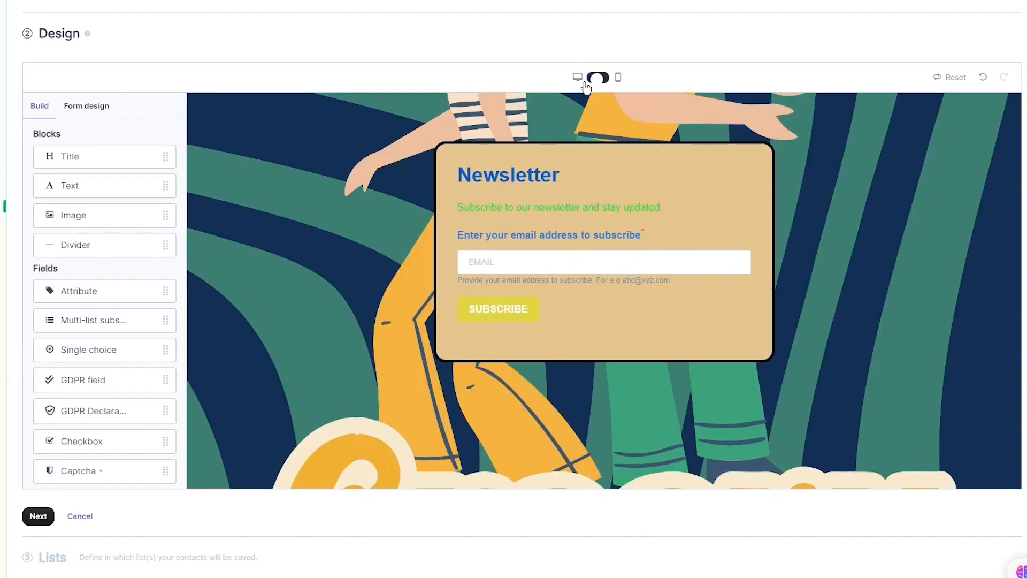
pyautogui.scroll(3, 117, 222)
pyautogui.scroll(-3, 117, 221)
# Add an image block to the form above the email label.
pyautogui.click(86, 107)
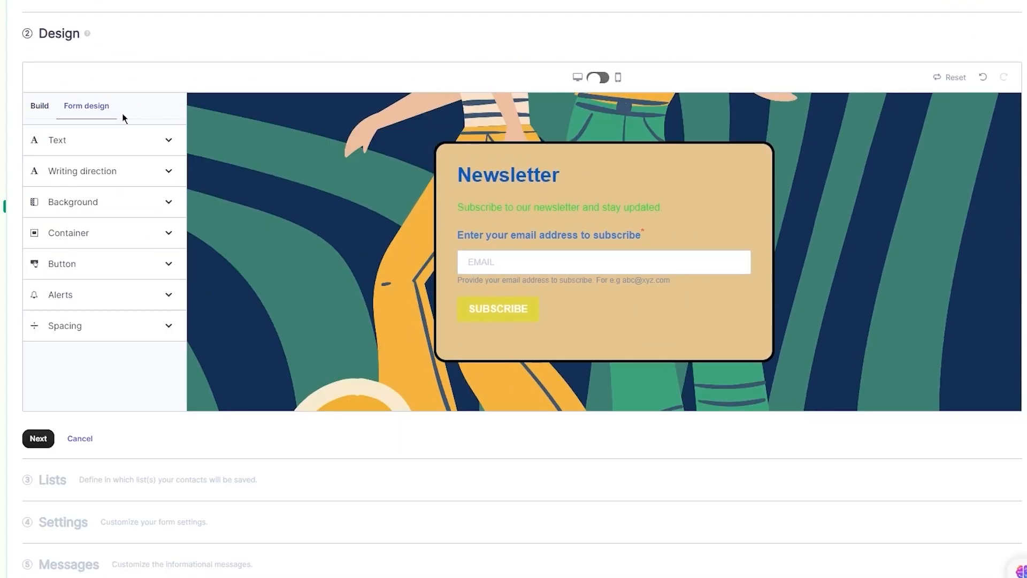
pyautogui.click(37, 106)
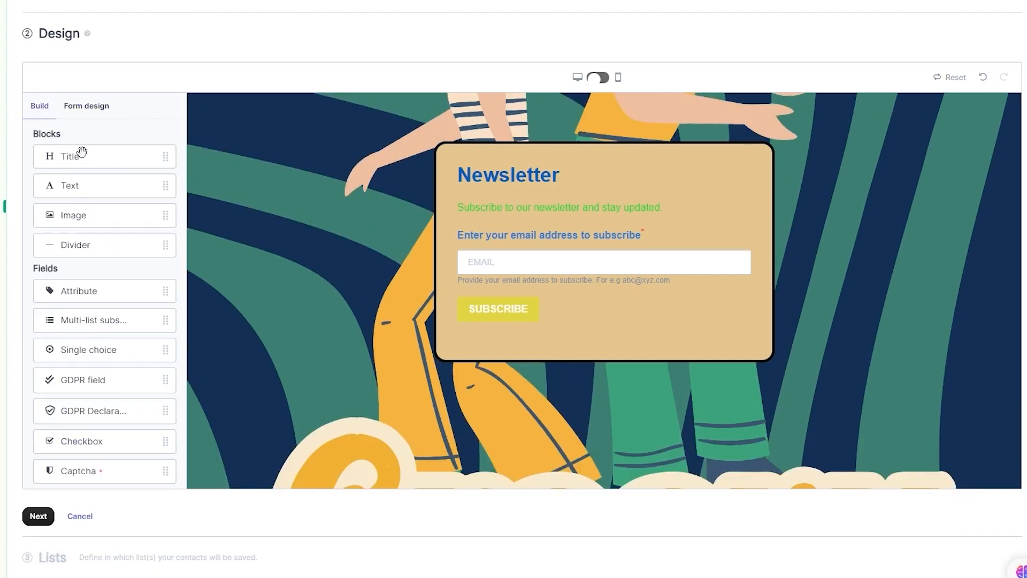
pyautogui.moveTo(87, 217); pyautogui.dragTo(583, 203)
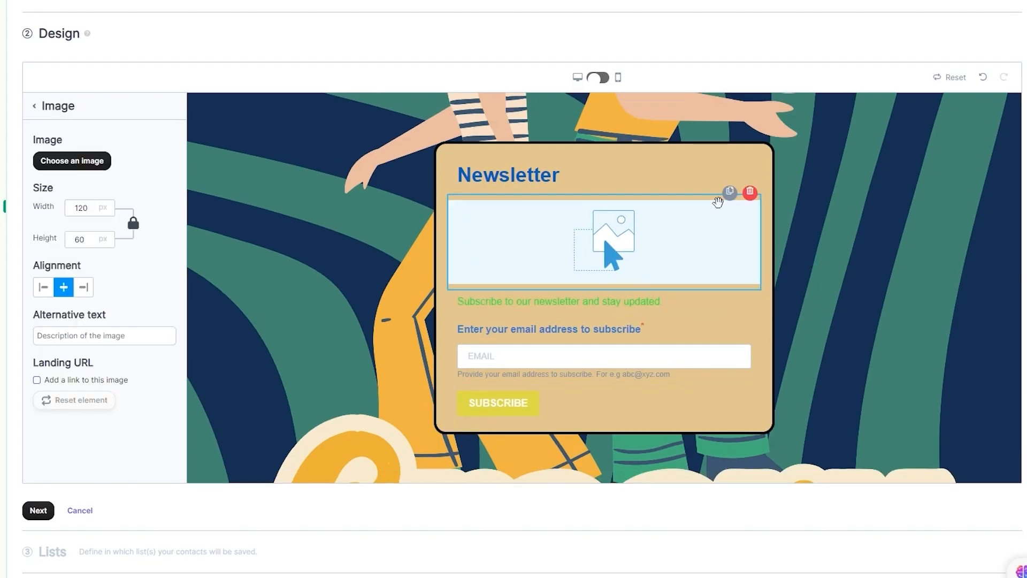
# Upload the dotted line-art picture from the computer and insert it into the image block.
pyautogui.click(62, 157)
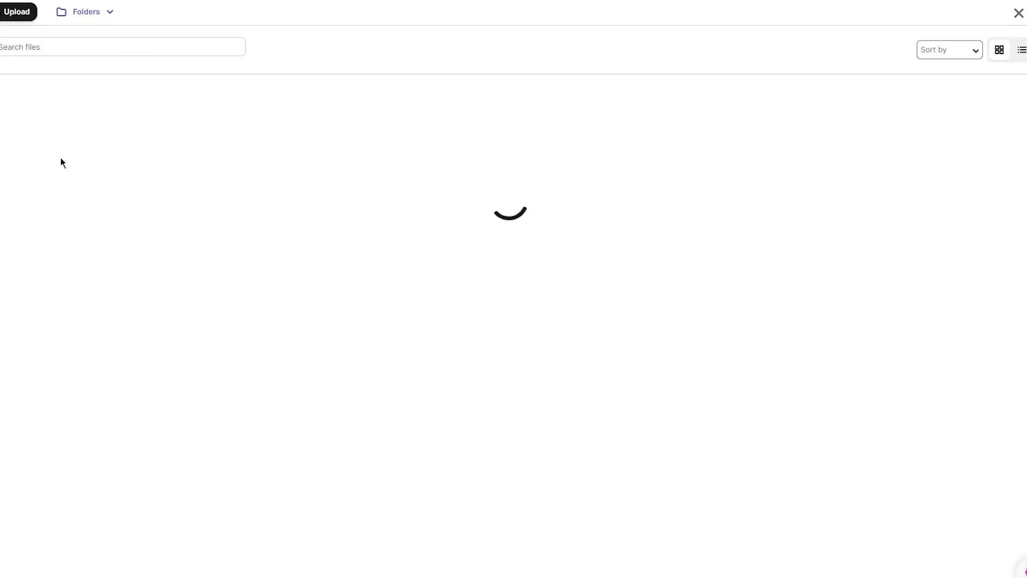
pyautogui.click(24, 21)
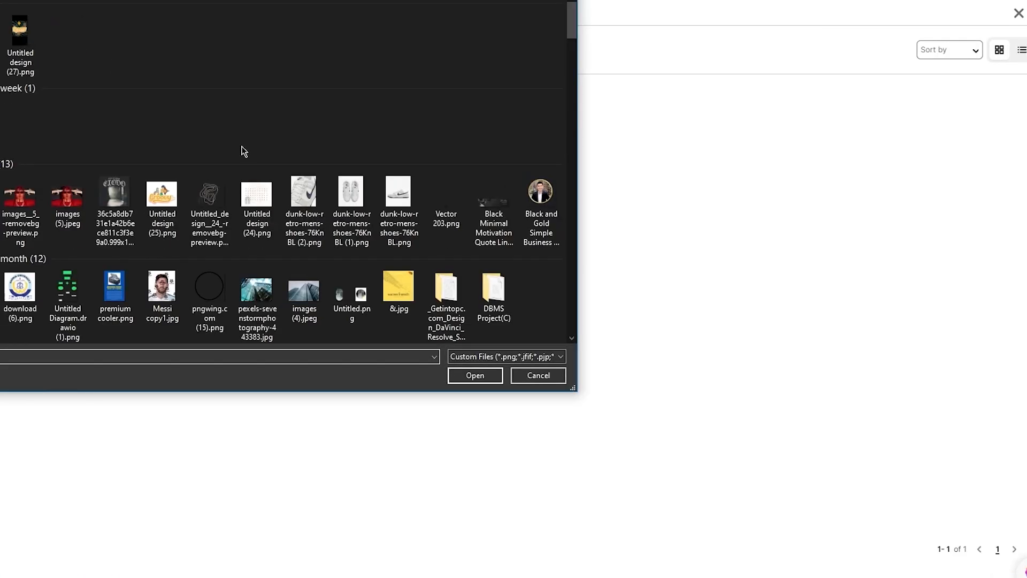
pyautogui.doubleClick(215, 209)
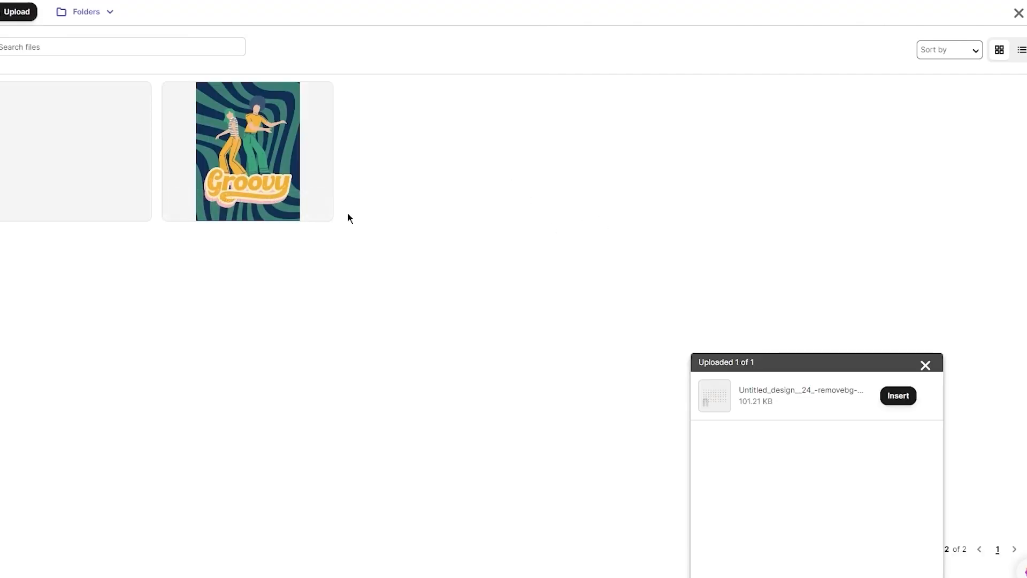
pyautogui.click(47, 134)
pyautogui.click(9, 12)
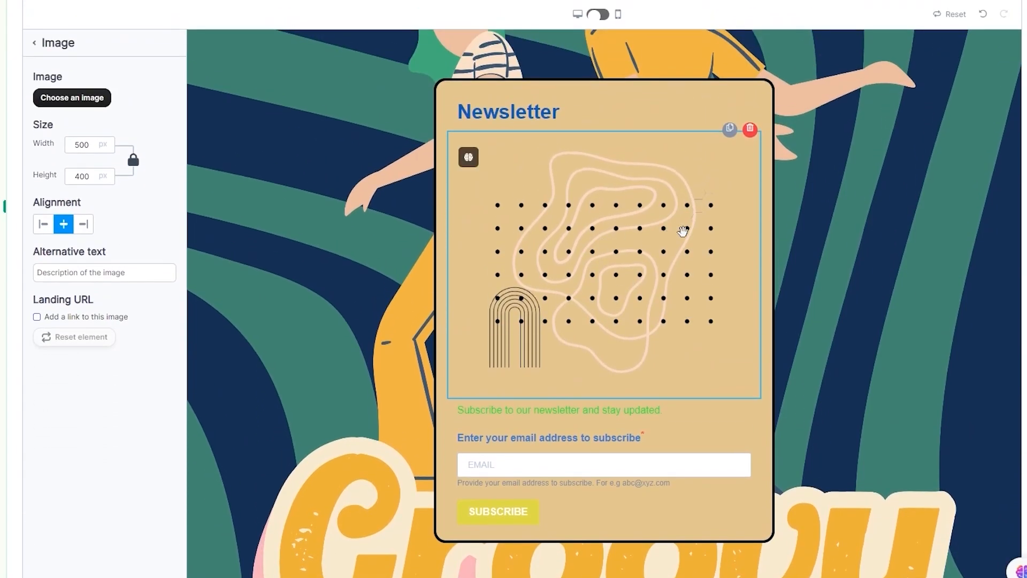
# Add an SMS phone field below the email field.
pyautogui.click(946, 252)
pyautogui.scroll(4, 801, 244)
pyautogui.scroll(-5, 662, 201)
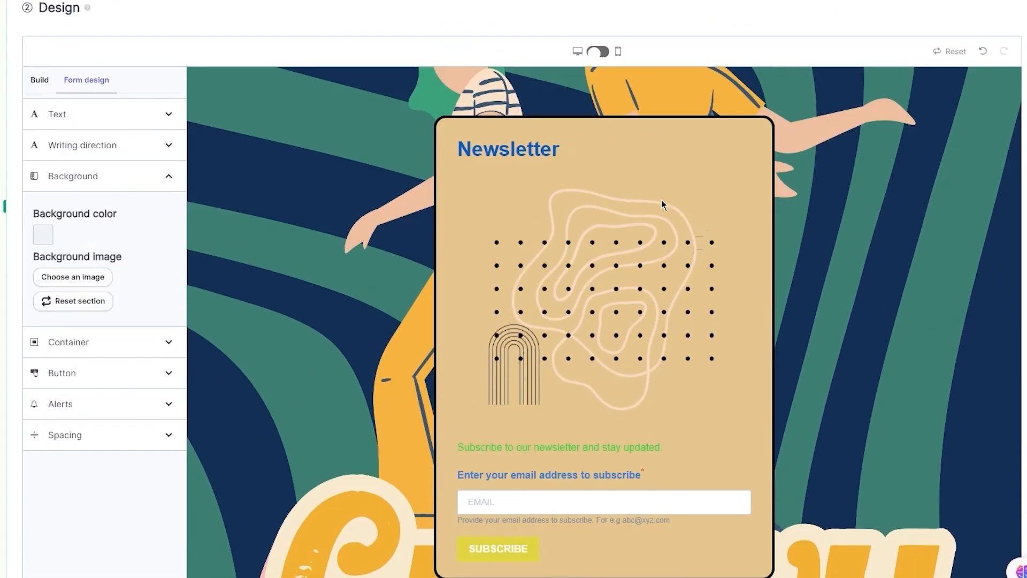
pyautogui.scroll(1, 185, 202)
pyautogui.scroll(3, 161, 214)
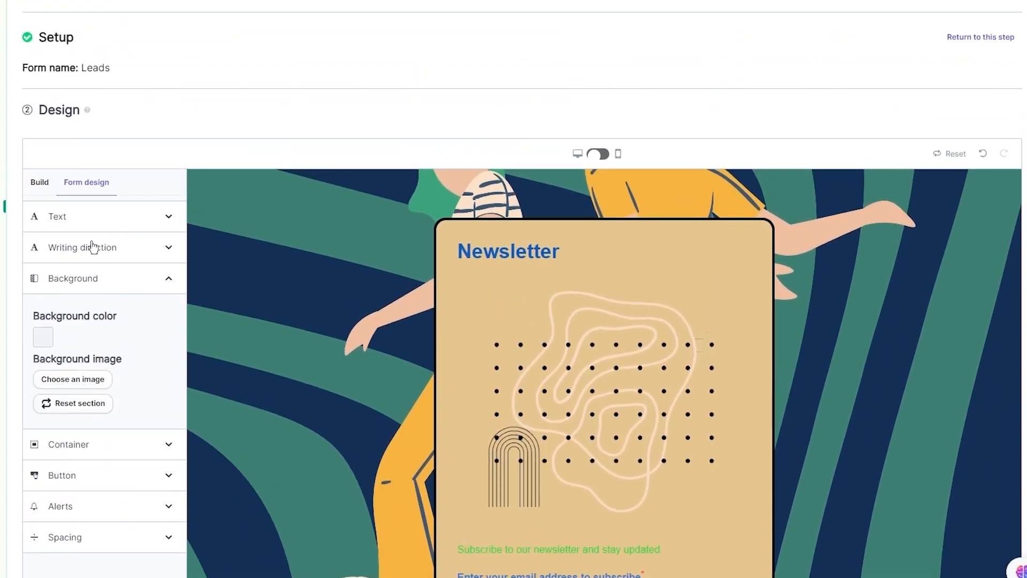
pyautogui.click(40, 182)
pyautogui.scroll(-3, 230, 236)
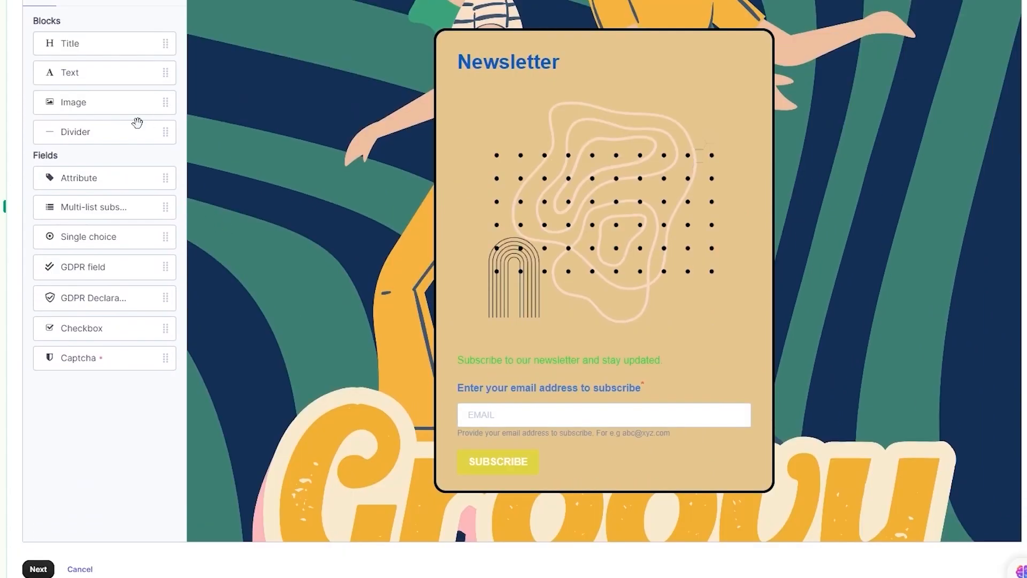
pyautogui.moveTo(137, 183); pyautogui.dragTo(117, 149)
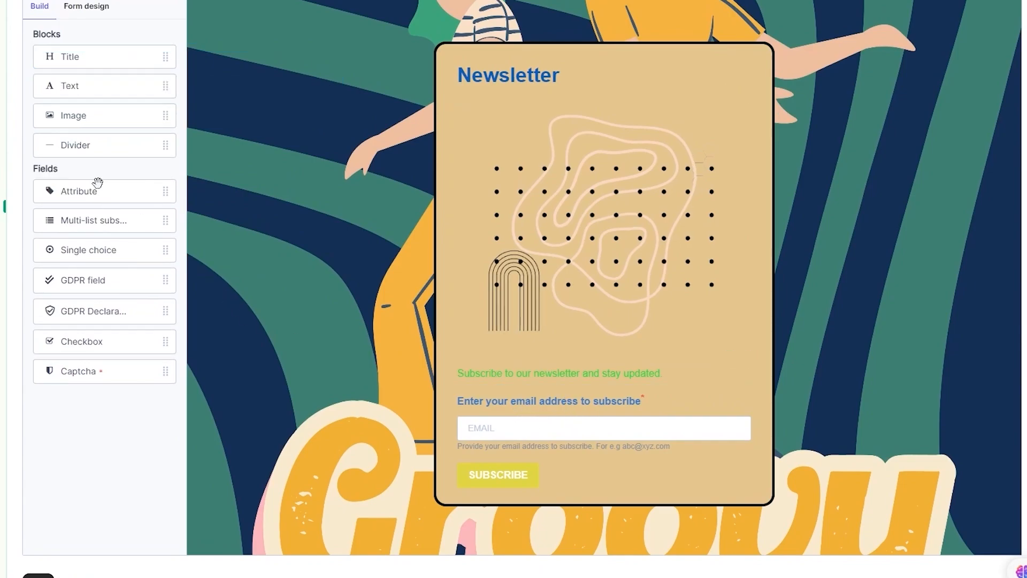
pyautogui.moveTo(98, 184); pyautogui.dragTo(773, 423)
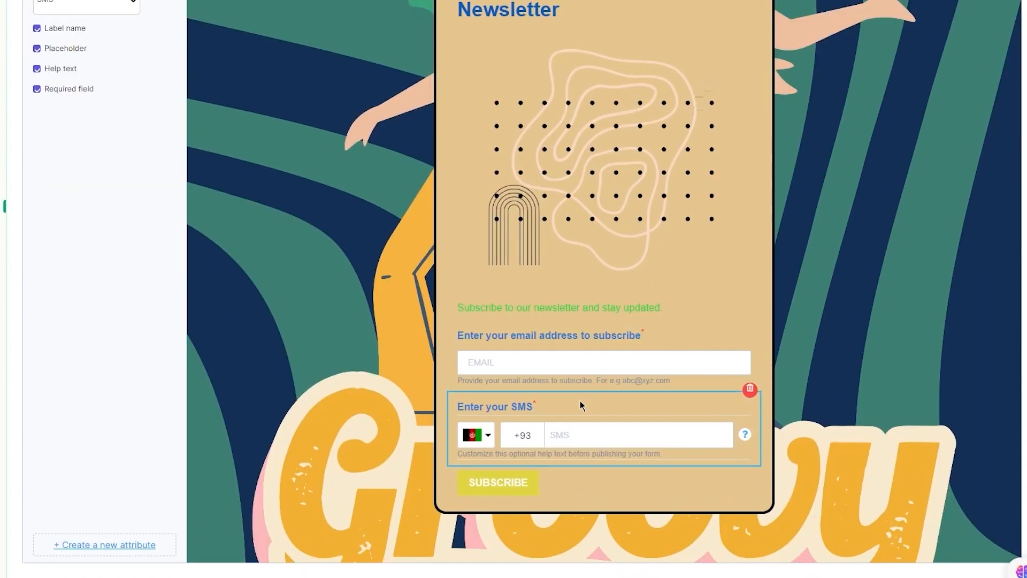
# Resize the form image to 200 px wide with the aspect ratio locked.
pyautogui.click(647, 220)
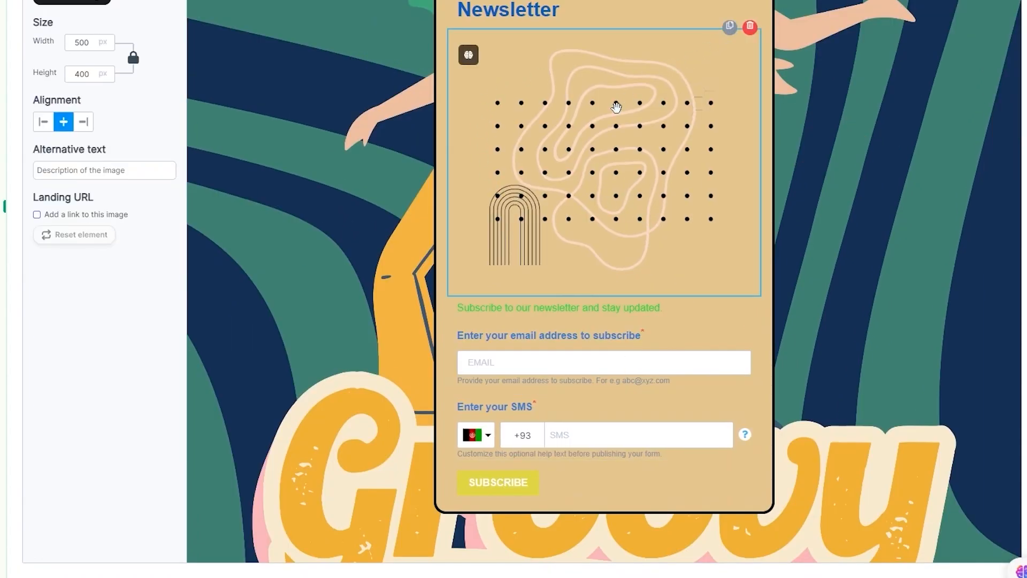
pyautogui.scroll(4, 530, 158)
pyautogui.click(133, 247)
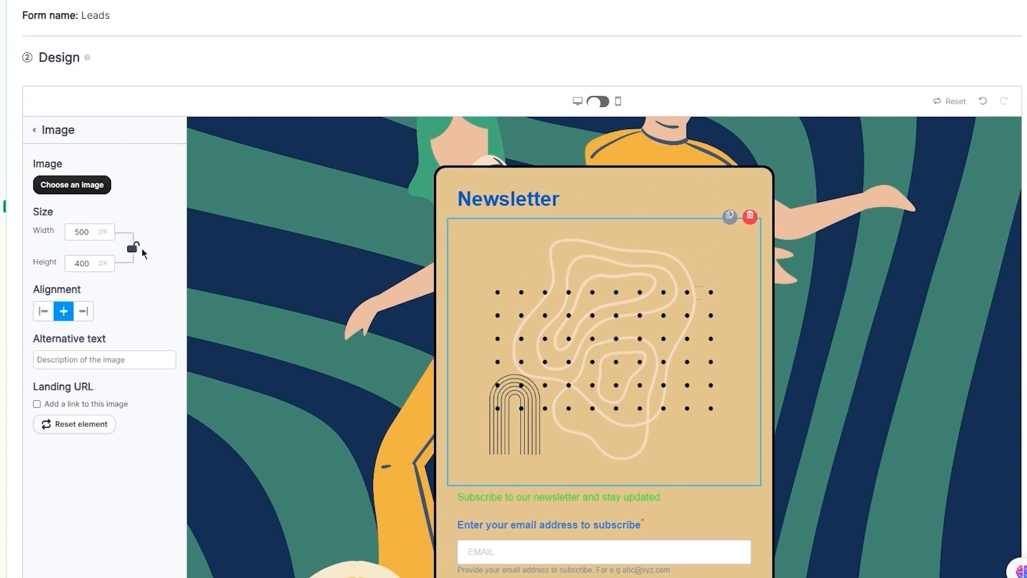
pyautogui.click(134, 248)
pyautogui.press('BackSpace')
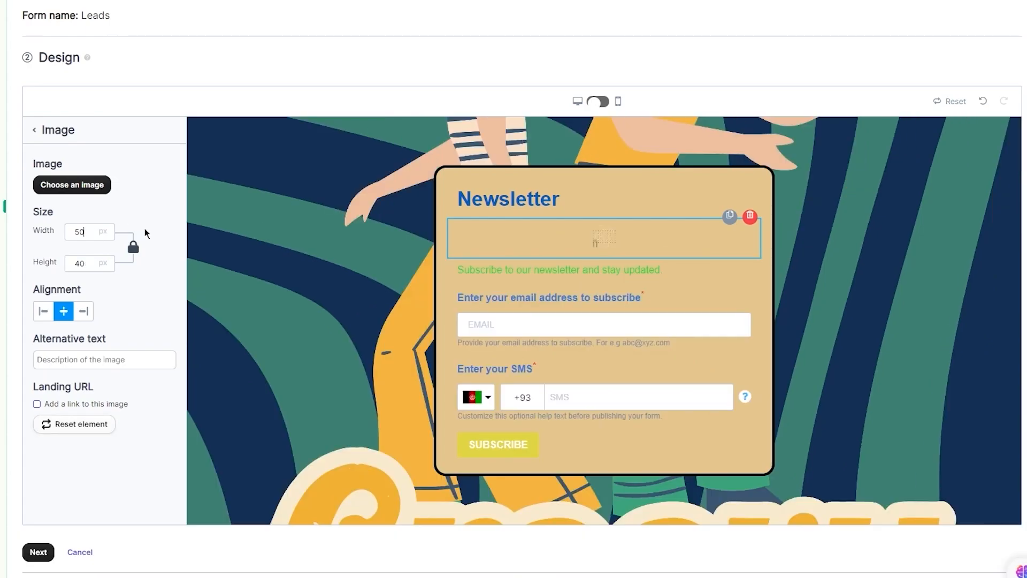
pyautogui.press('BackSpace')
pyautogui.press('BackSpace')
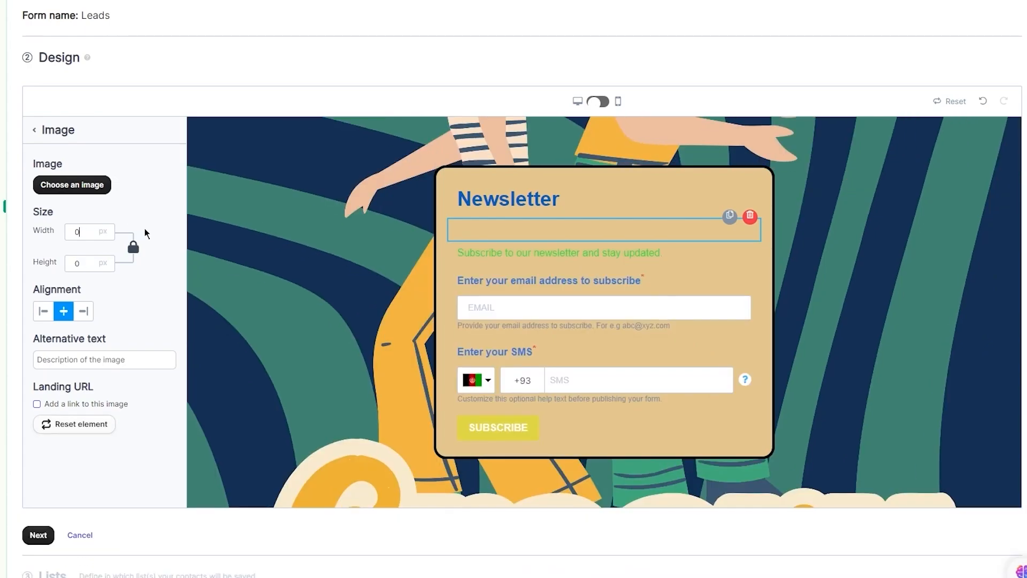
pyautogui.write('200')
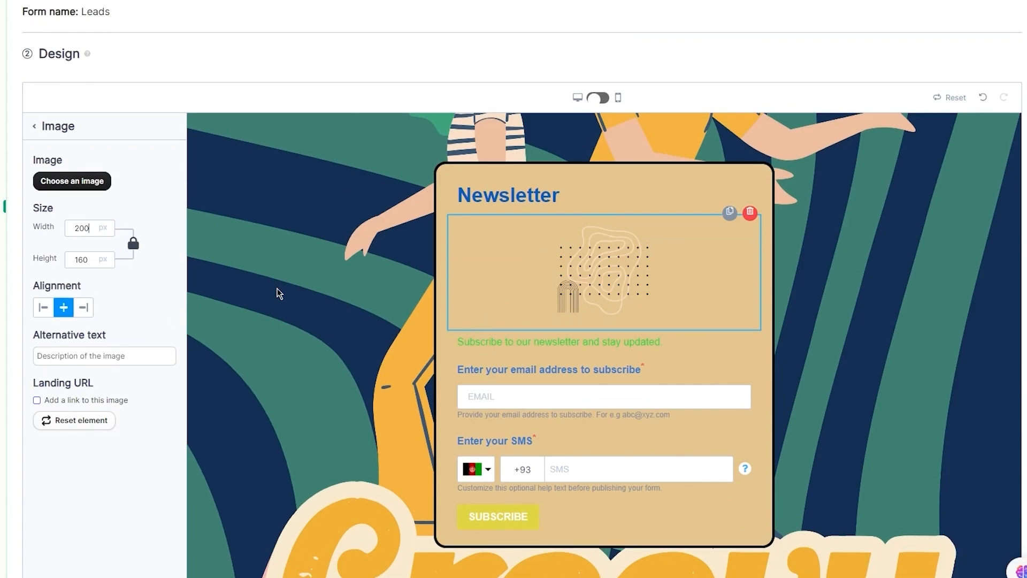
pyautogui.scroll(-1, 173, 261)
pyautogui.scroll(-1, 171, 264)
pyautogui.scroll(4, 162, 270)
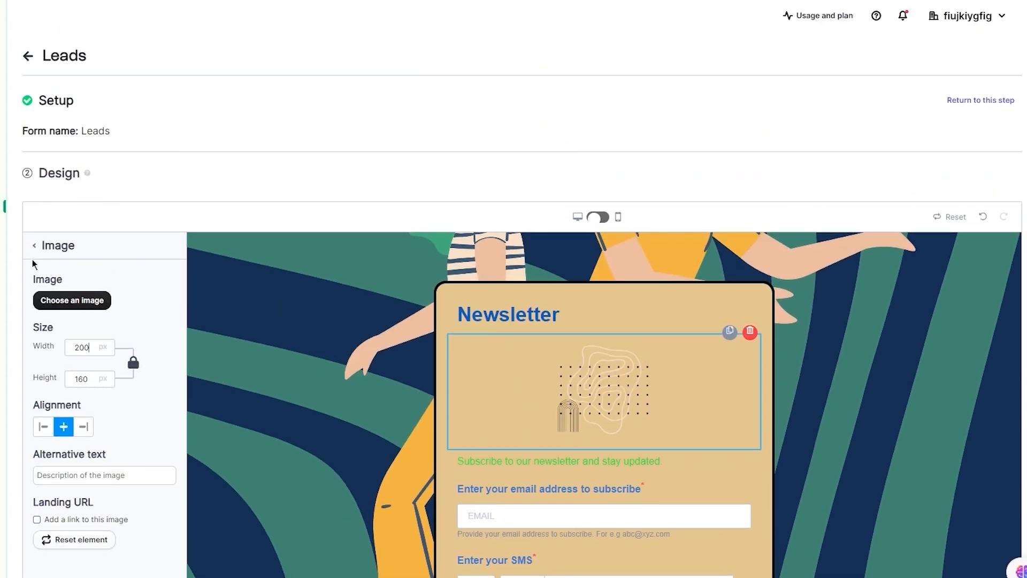
pyautogui.click(36, 247)
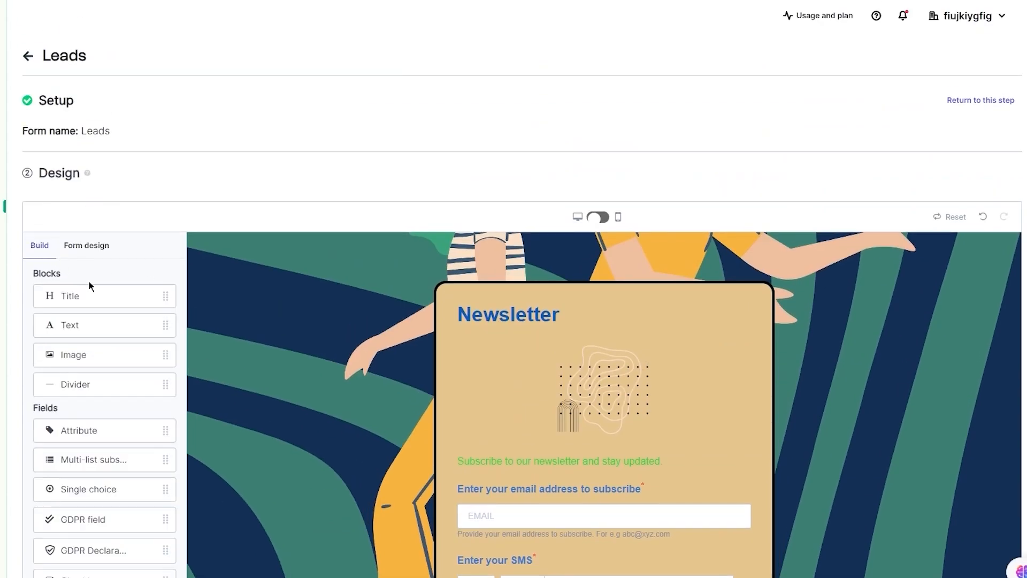
pyautogui.scroll(-3, 88, 283)
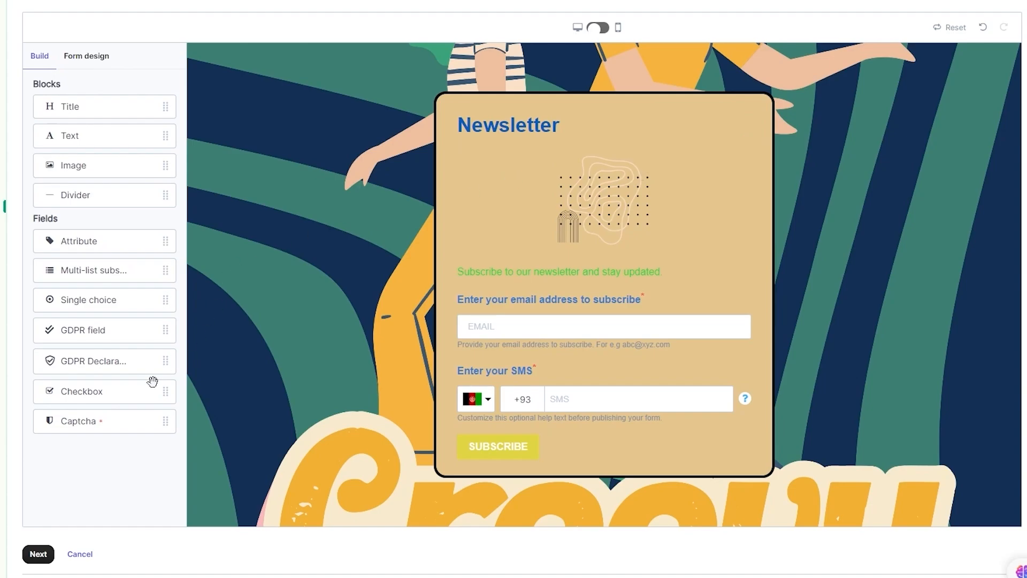
pyautogui.scroll(-5, 197, 271)
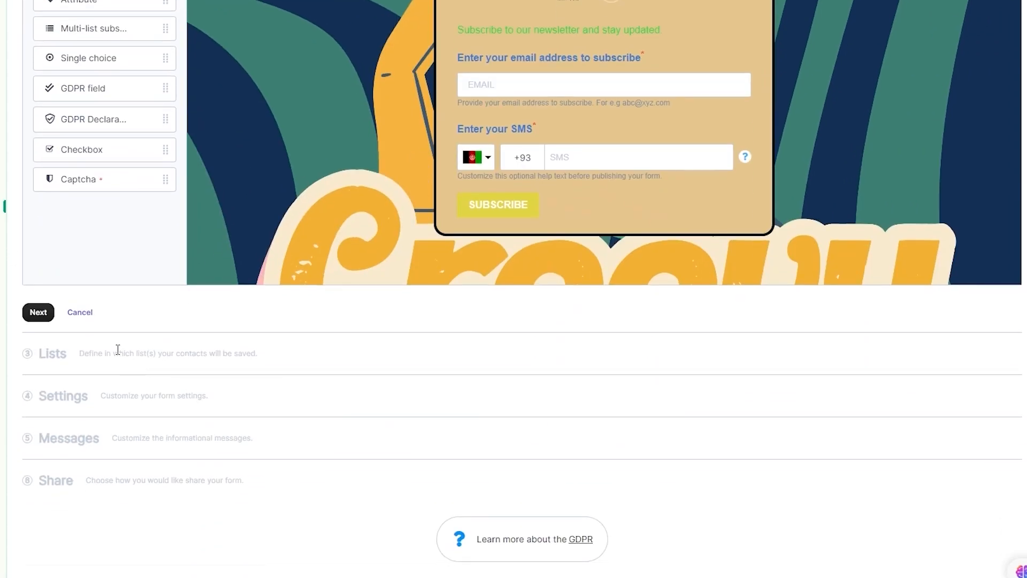
# Save new subscribers to the Shirt Clients list.
pyautogui.click(38, 313)
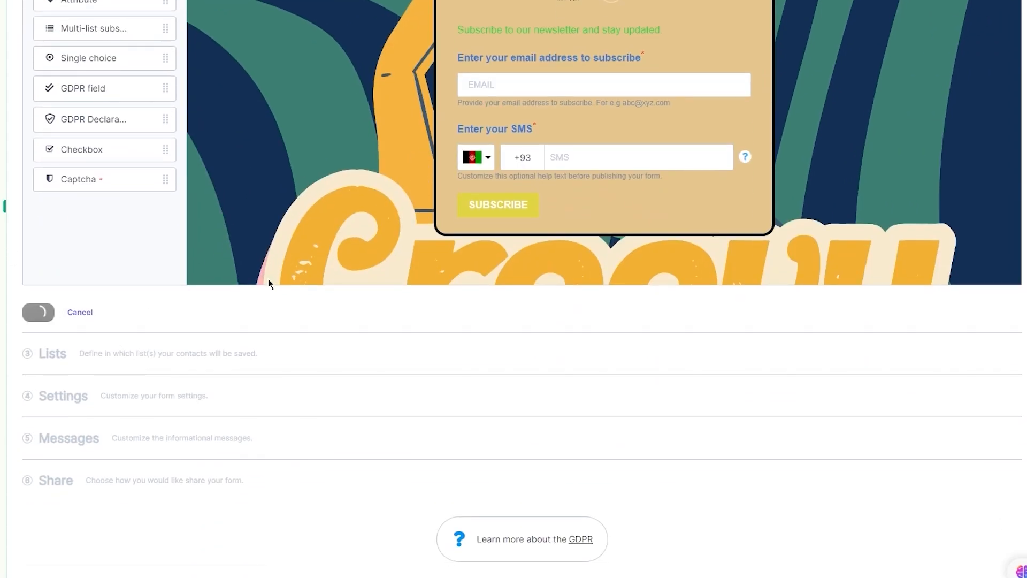
pyautogui.scroll(10, 287, 227)
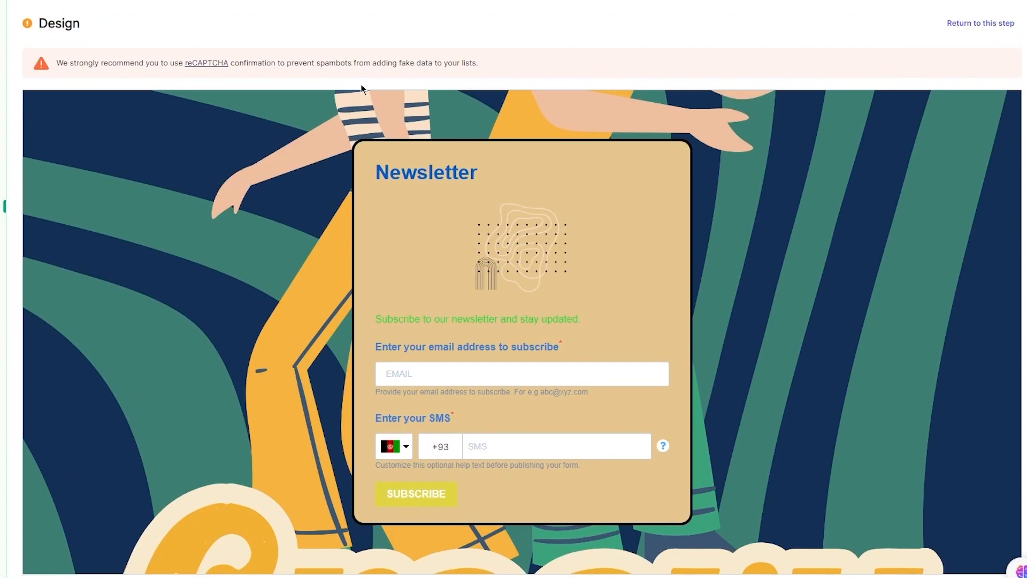
pyautogui.scroll(-6, 256, 158)
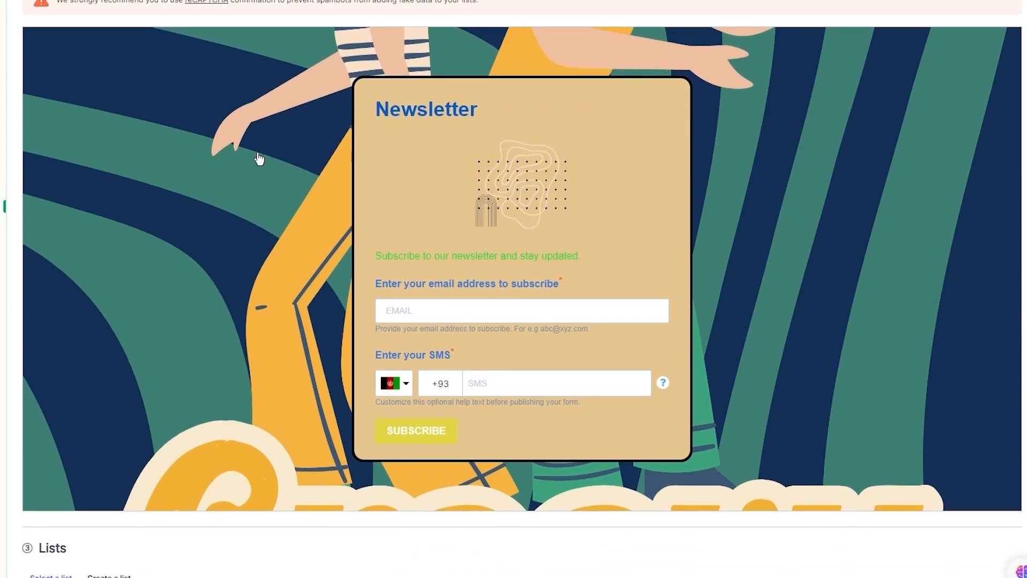
pyautogui.scroll(-2, 479, 161)
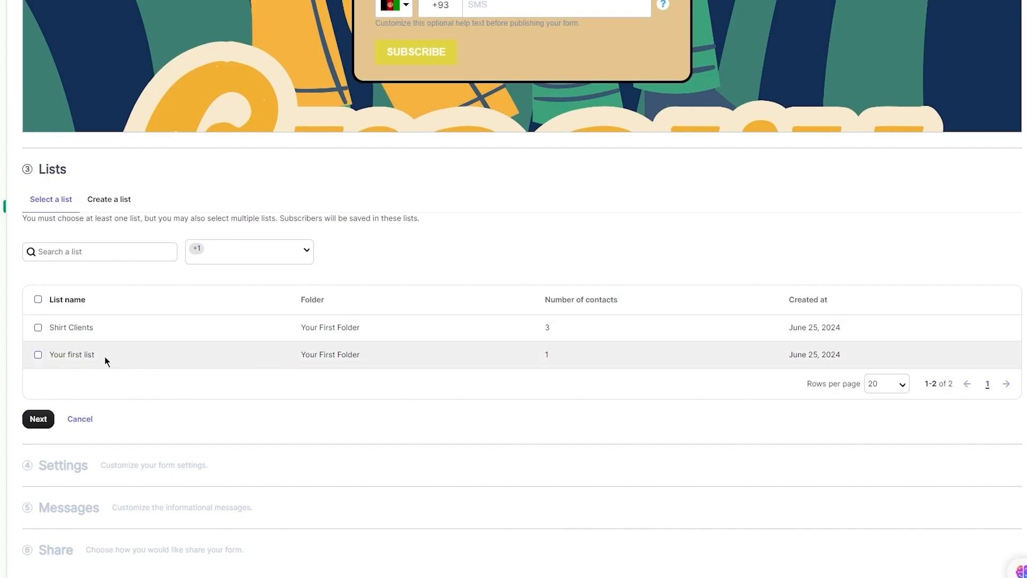
pyautogui.click(38, 328)
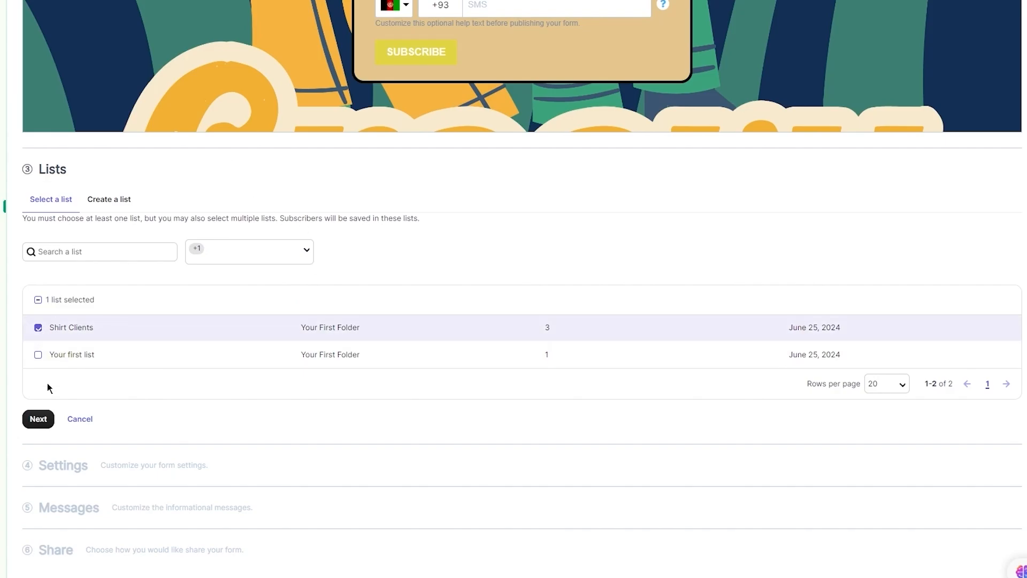
pyautogui.click(47, 415)
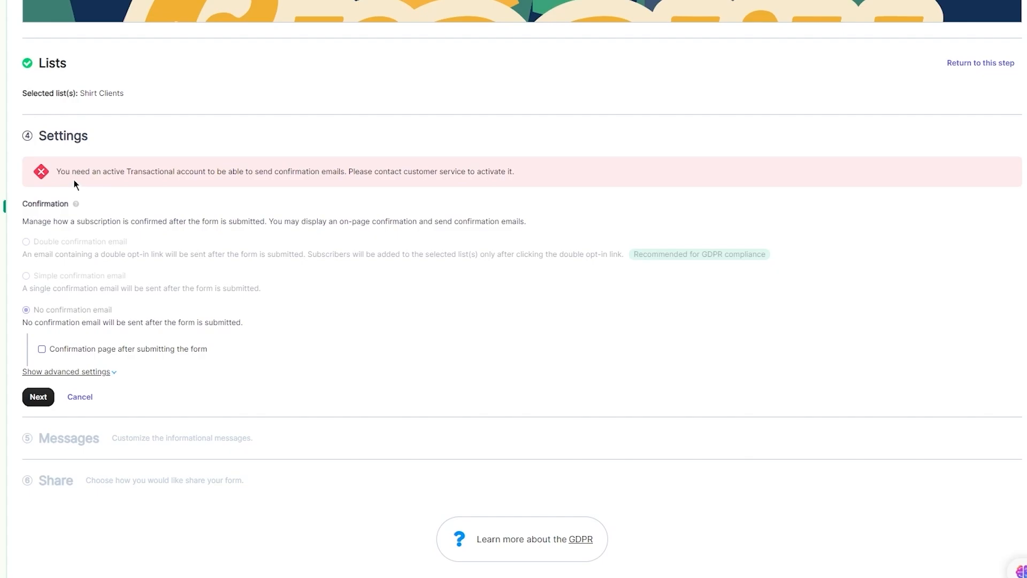
# Show the Default Thank You Page as the confirmation page after submission.
pyautogui.moveTo(72, 172); pyautogui.dragTo(467, 160)
pyautogui.click(581, 111)
pyautogui.click(42, 348)
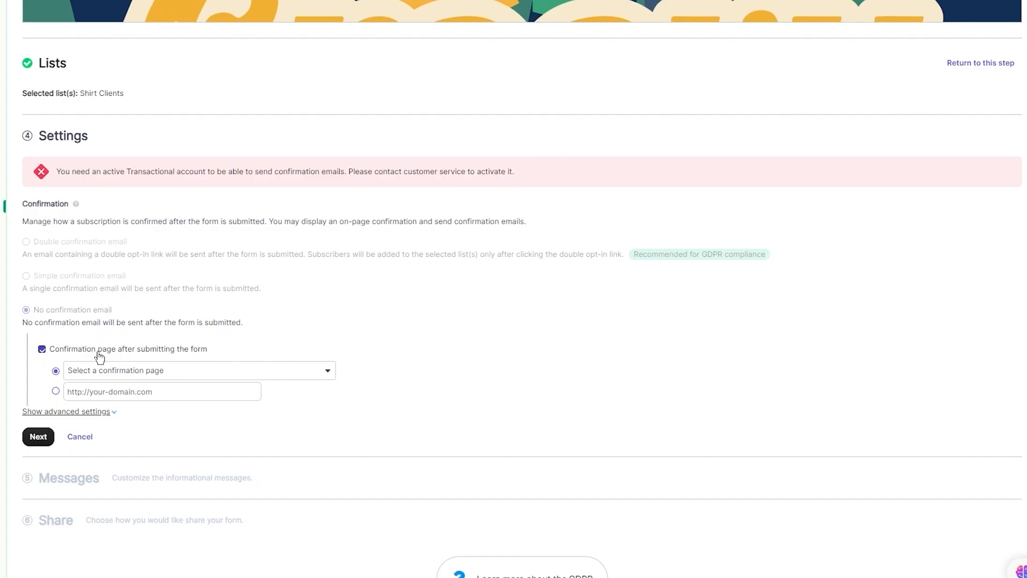
pyautogui.click(147, 390)
pyautogui.click(142, 376)
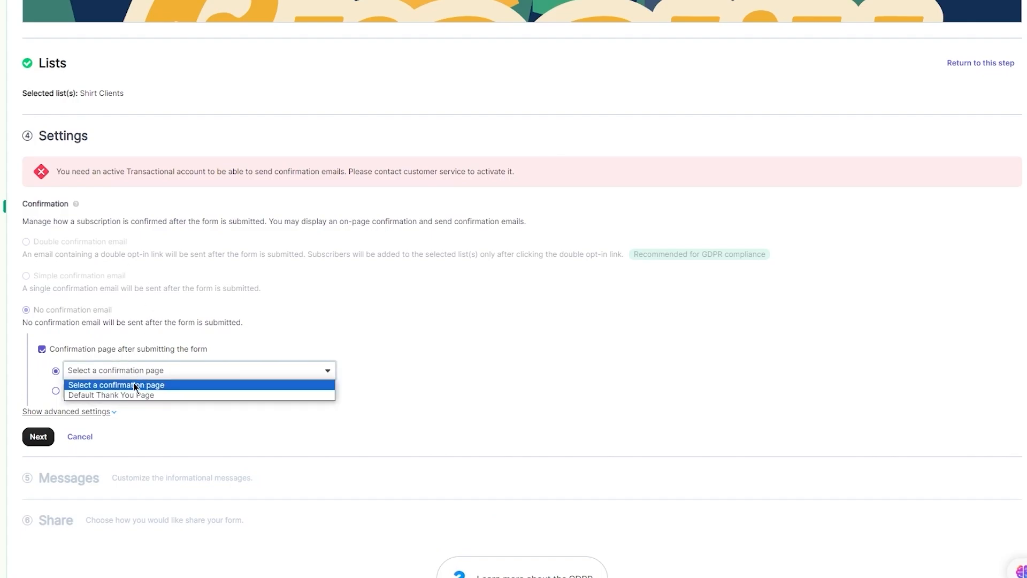
pyautogui.click(132, 395)
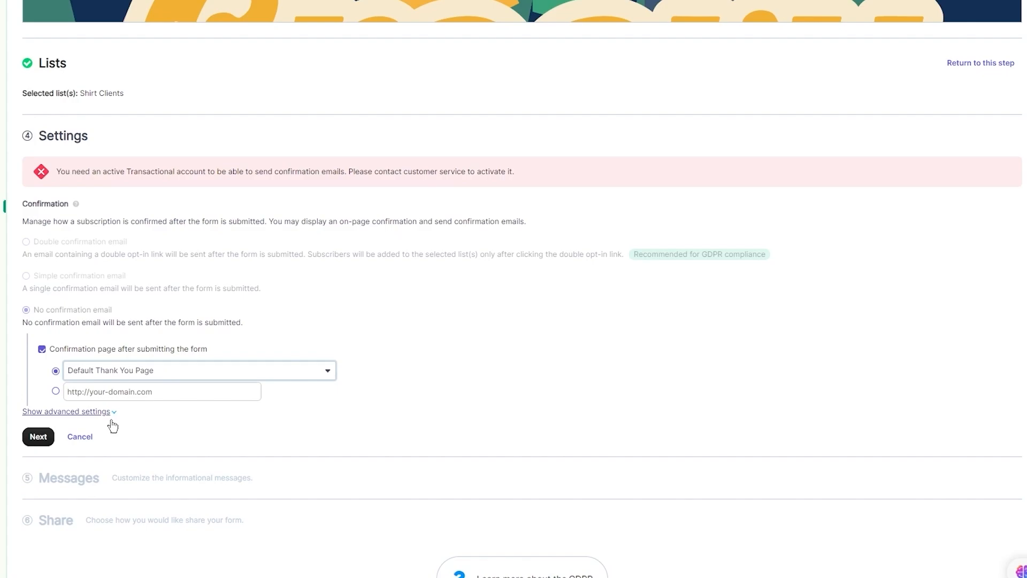
pyautogui.click(39, 438)
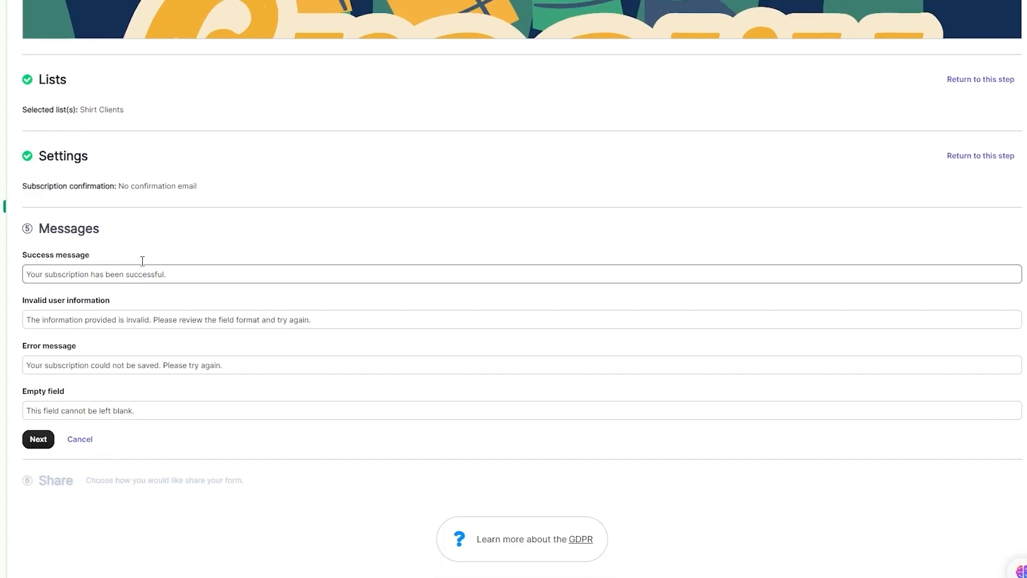
# Keep the default success and error messages for the form.
pyautogui.scroll(3, 143, 262)
pyautogui.scroll(-1, 143, 262)
pyautogui.scroll(-2, 143, 261)
pyautogui.click(156, 274)
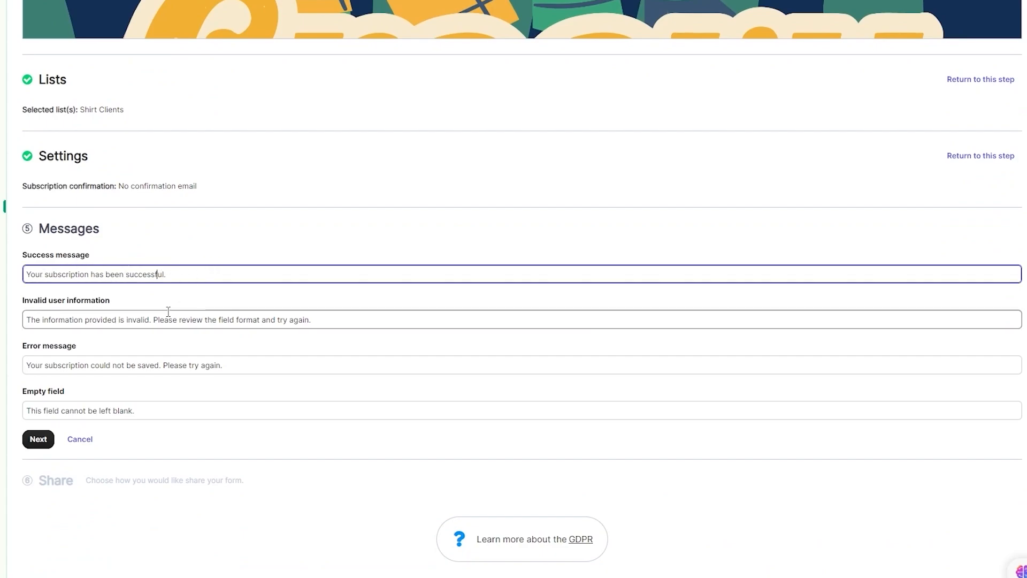
pyautogui.click(107, 364)
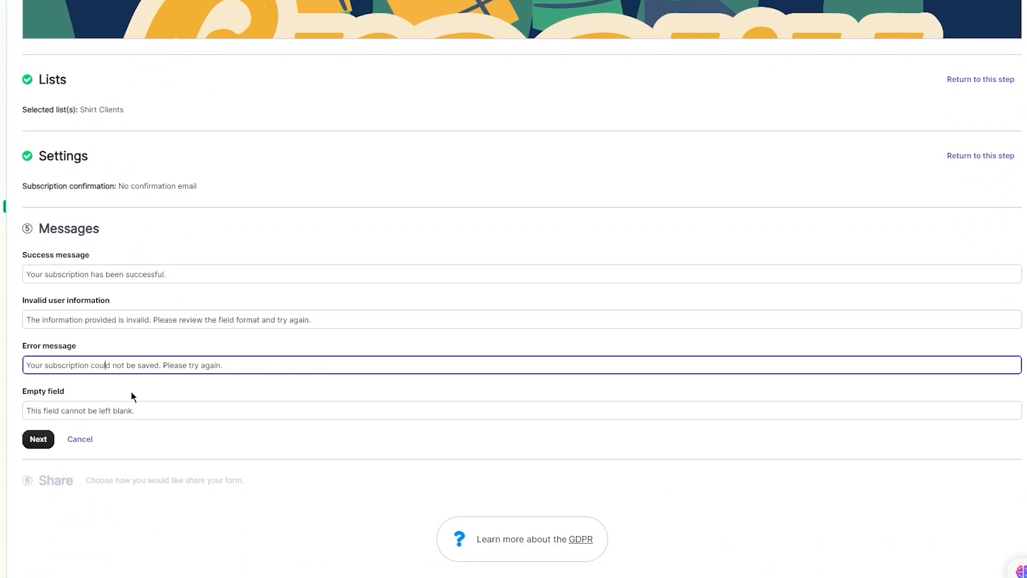
pyautogui.click(114, 410)
pyautogui.click(27, 443)
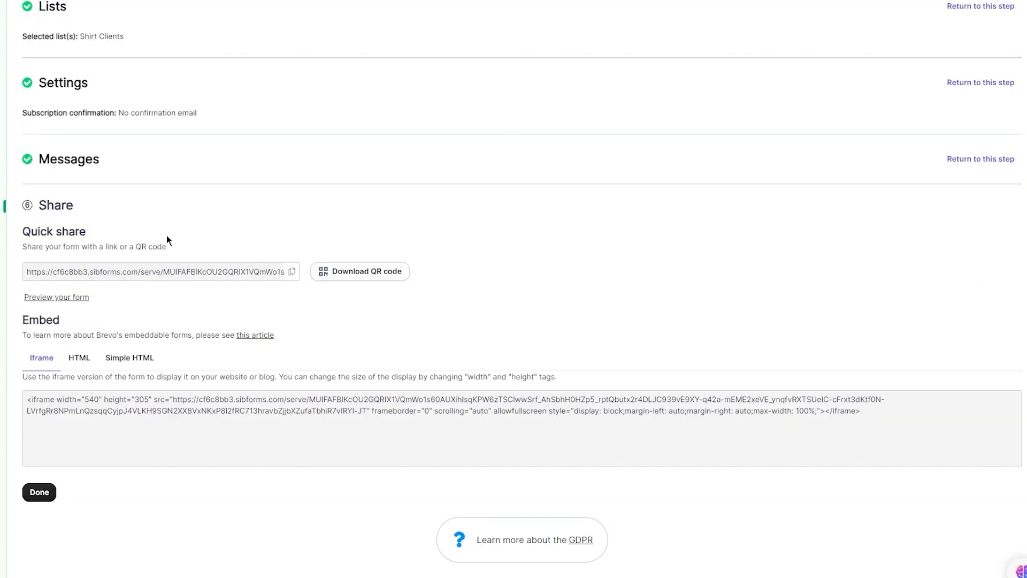
# Copy the form's Quick share link.
pyautogui.click(292, 272)
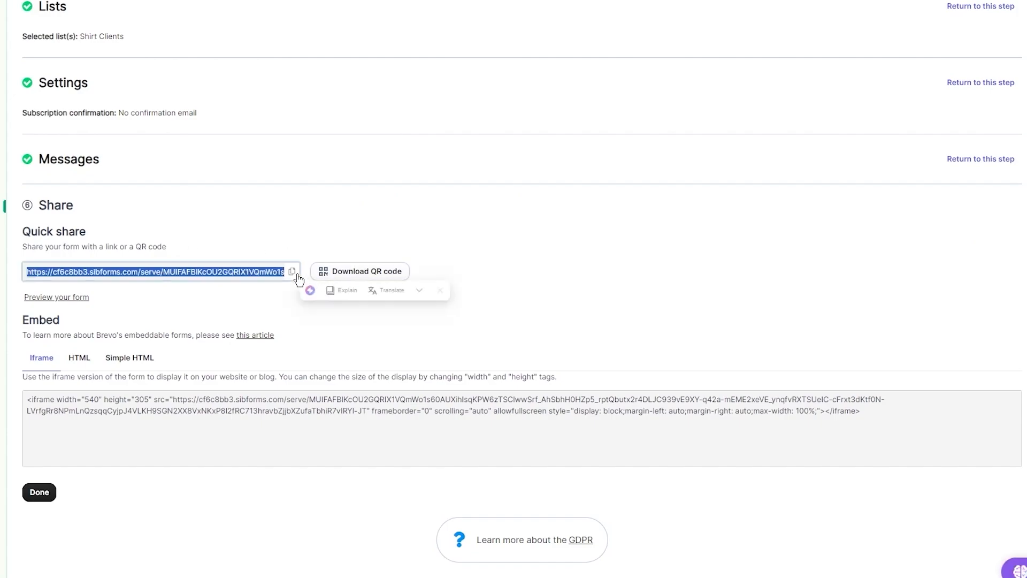
pyautogui.click(291, 275)
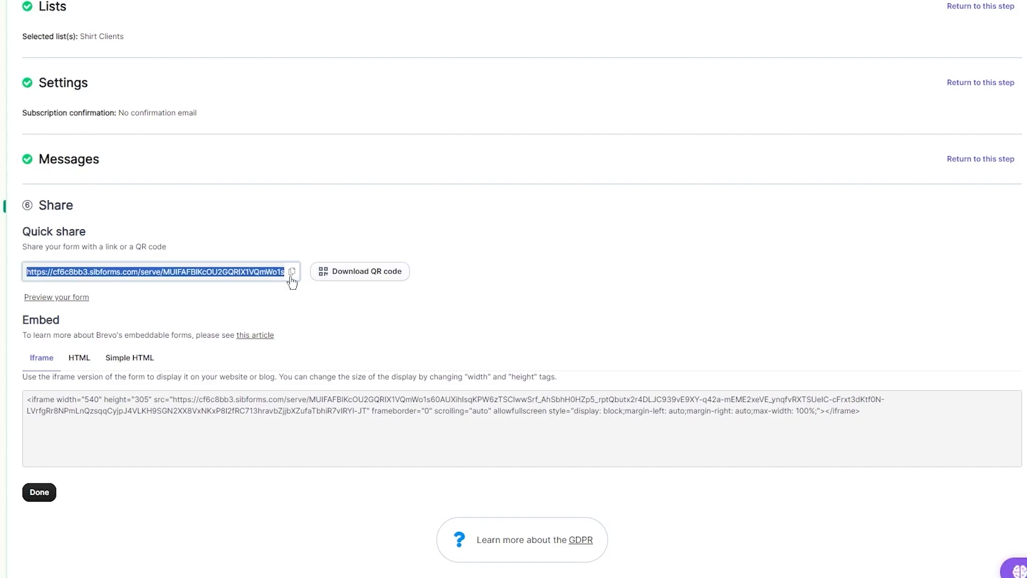
pyautogui.click(339, 233)
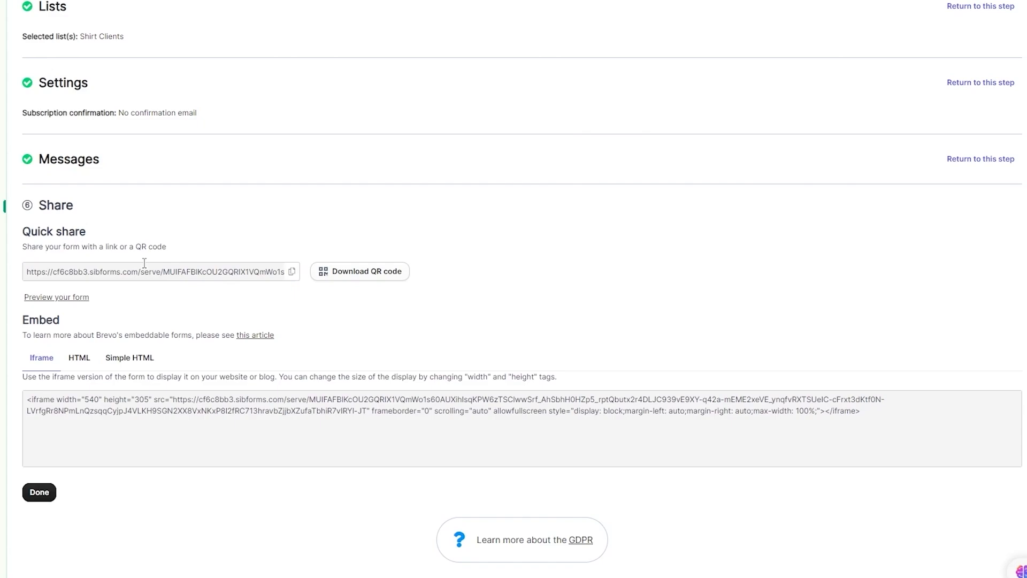
# Compare the Iframe, HTML and Simple HTML embed codes, then finish the form setup.
pyautogui.moveTo(864, 423); pyautogui.dragTo(26, 398)
pyautogui.click(568, 335)
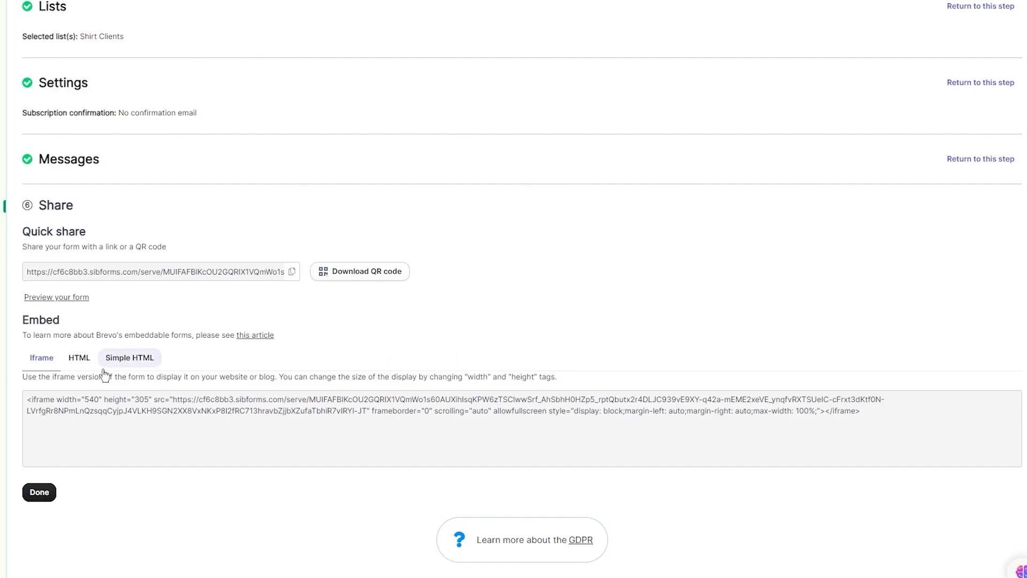
pyautogui.click(80, 362)
pyautogui.click(33, 362)
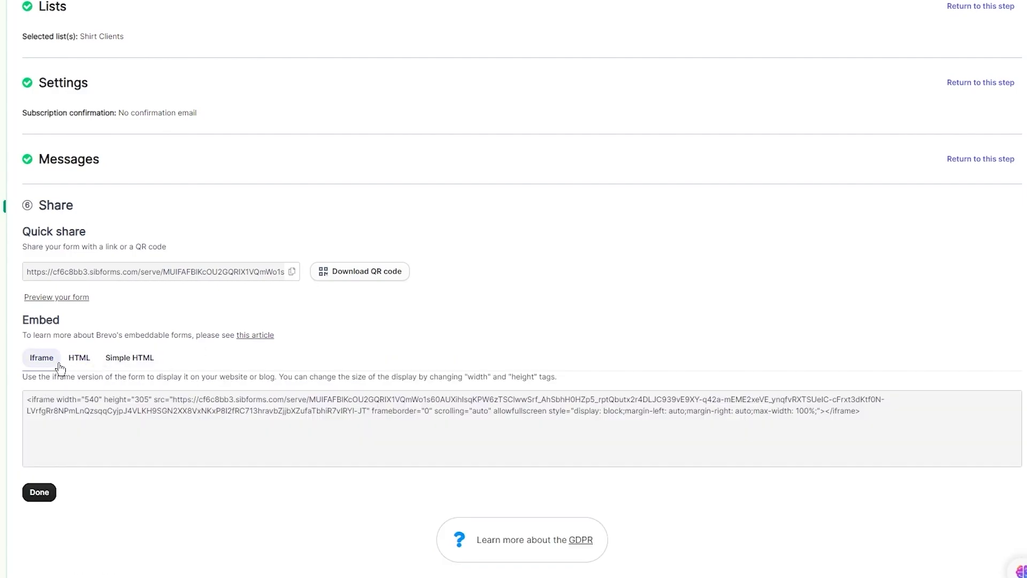
pyautogui.click(122, 361)
pyautogui.click(80, 362)
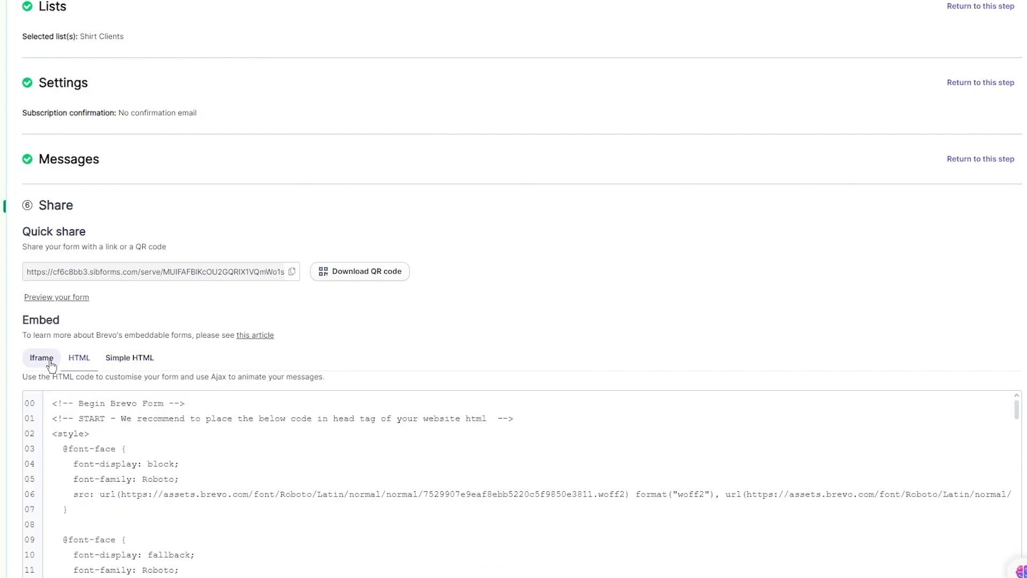
pyautogui.click(40, 359)
pyautogui.click(508, 400)
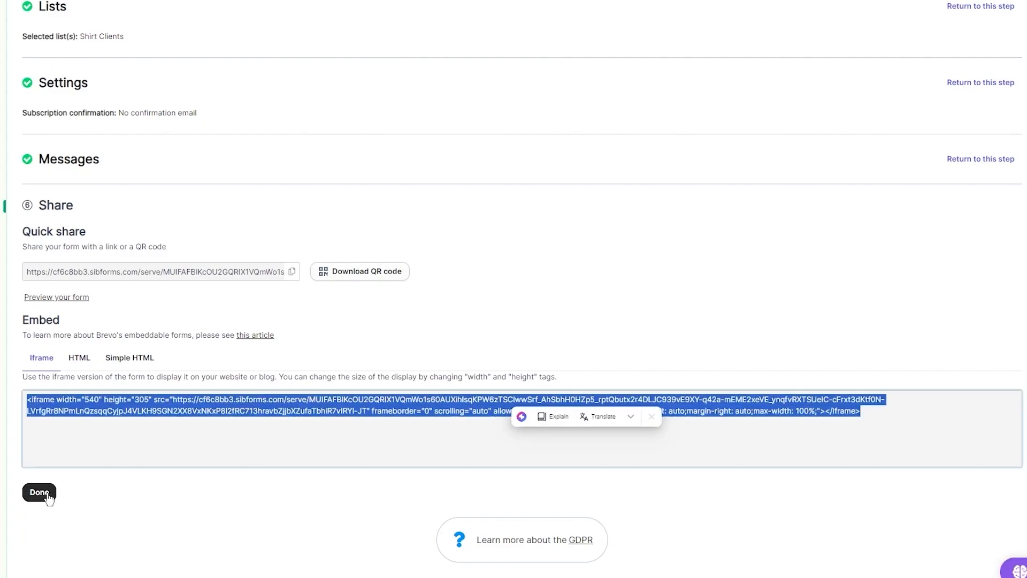
pyautogui.click(47, 495)
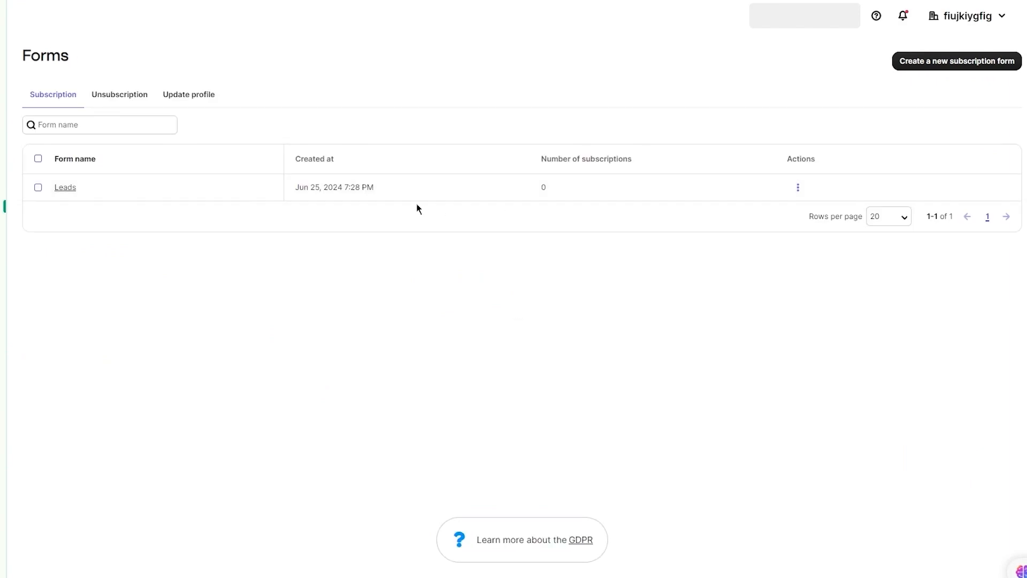
pyautogui.click(797, 188)
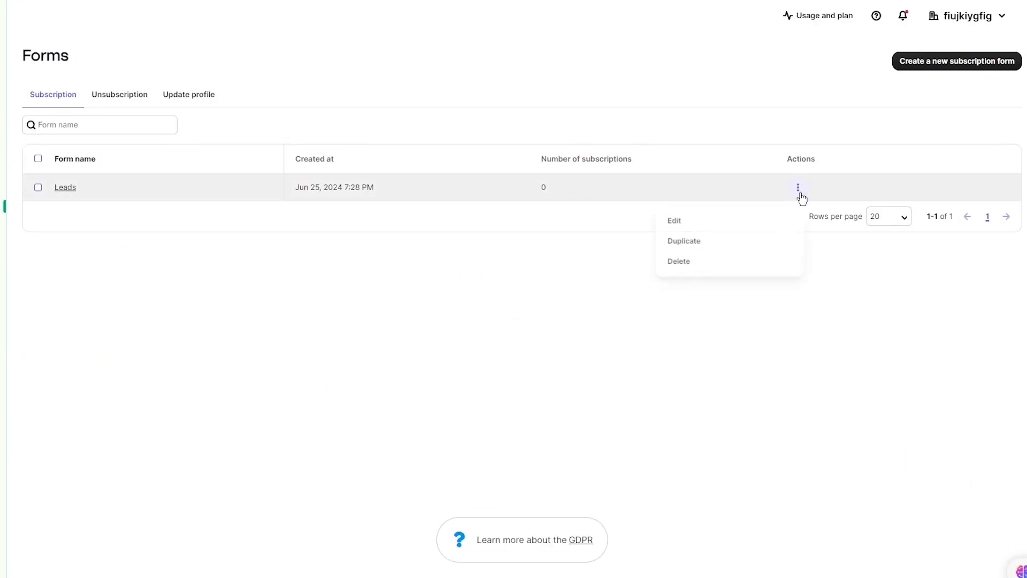
pyautogui.click(474, 255)
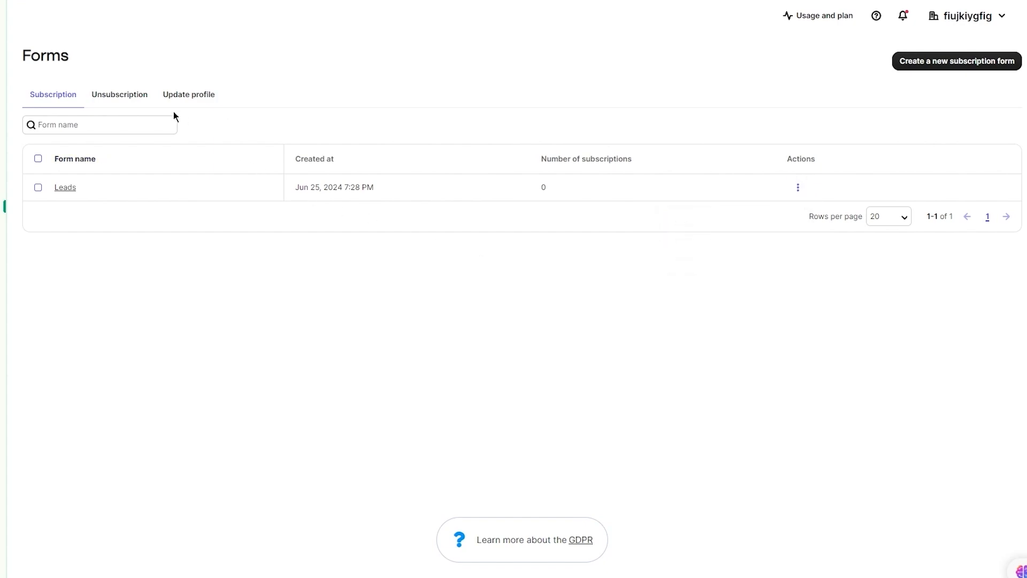
pyautogui.click(123, 102)
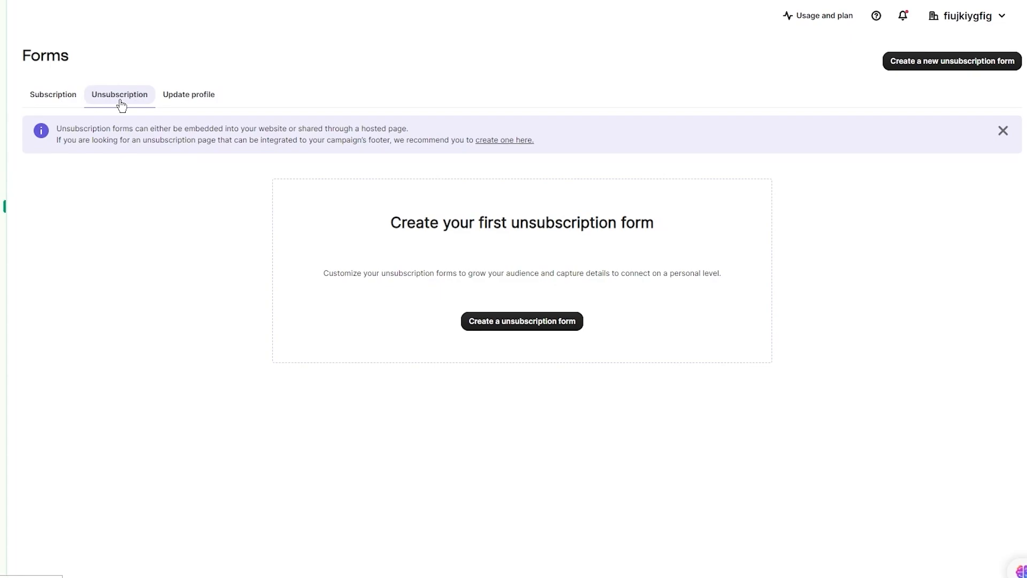
pyautogui.click(187, 102)
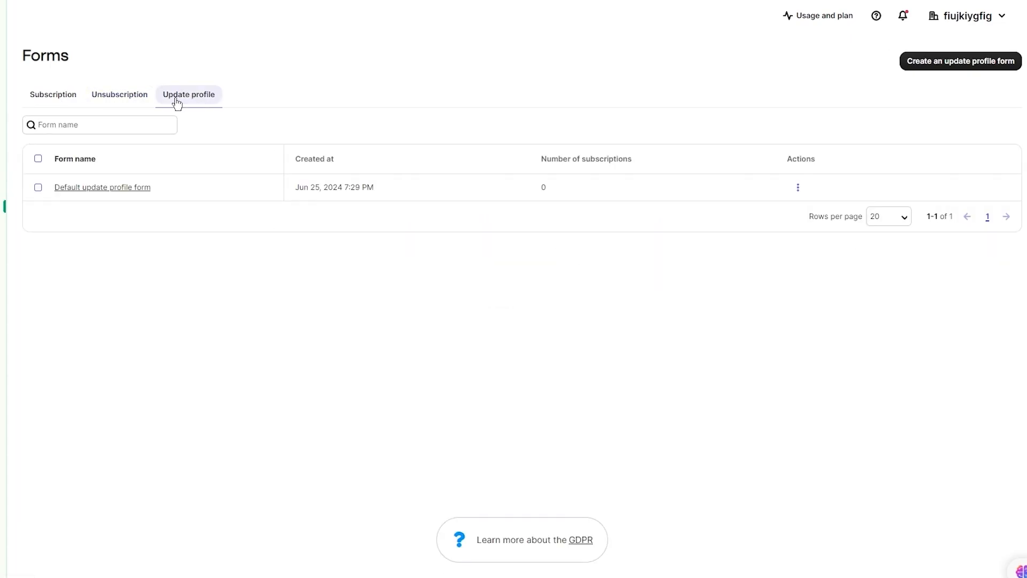
pyautogui.click(55, 104)
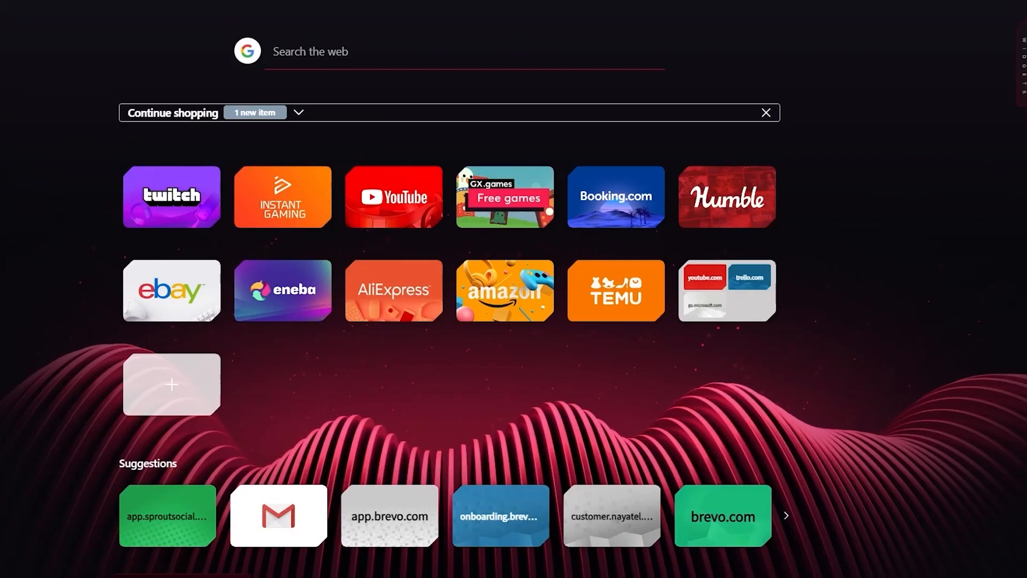
# Open the shared form link in a new tab and autofill the email with a saved address.
pyautogui.hotkey('ctrl', 'v')
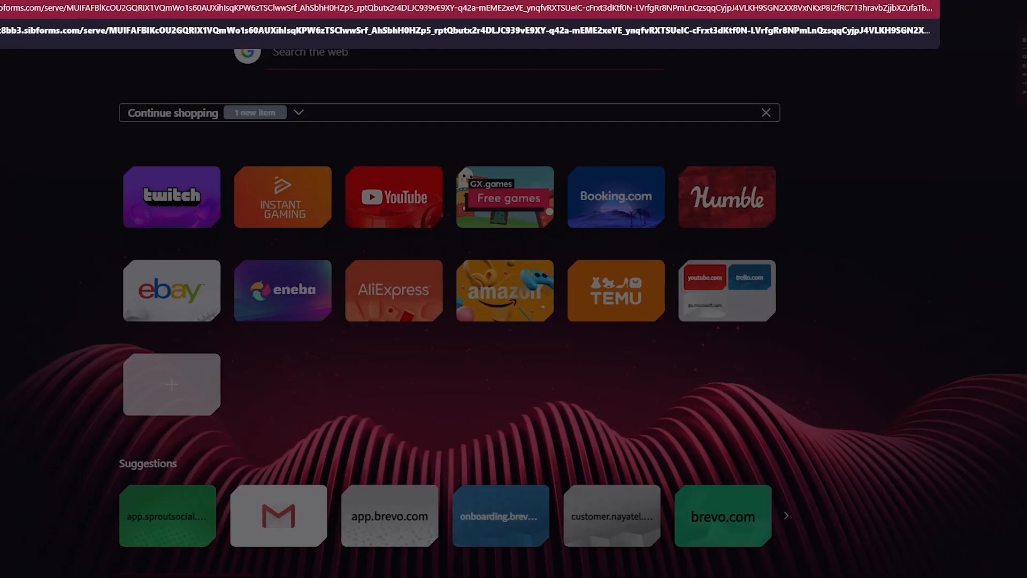
pyautogui.press('Return')
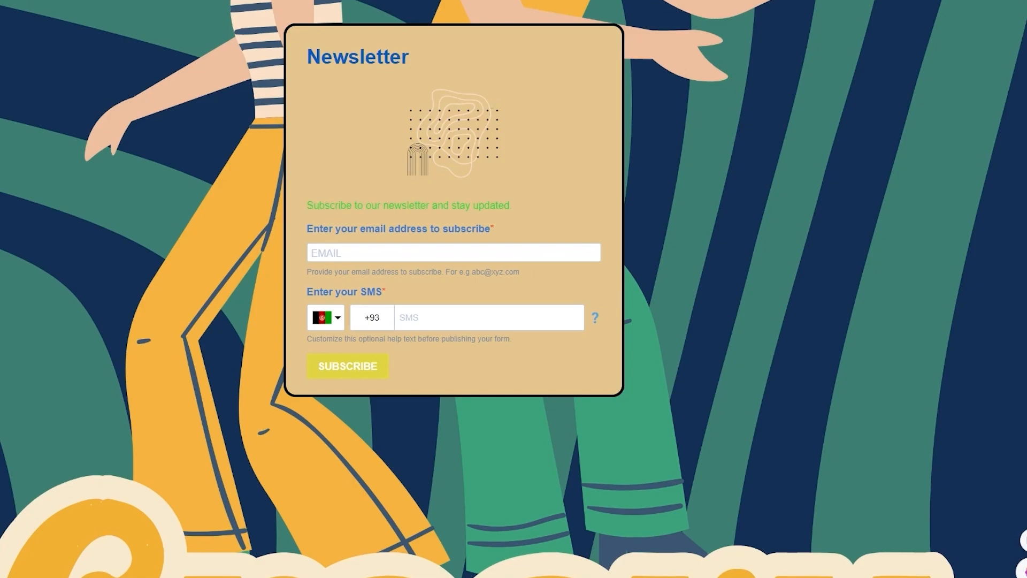
pyautogui.click(358, 244)
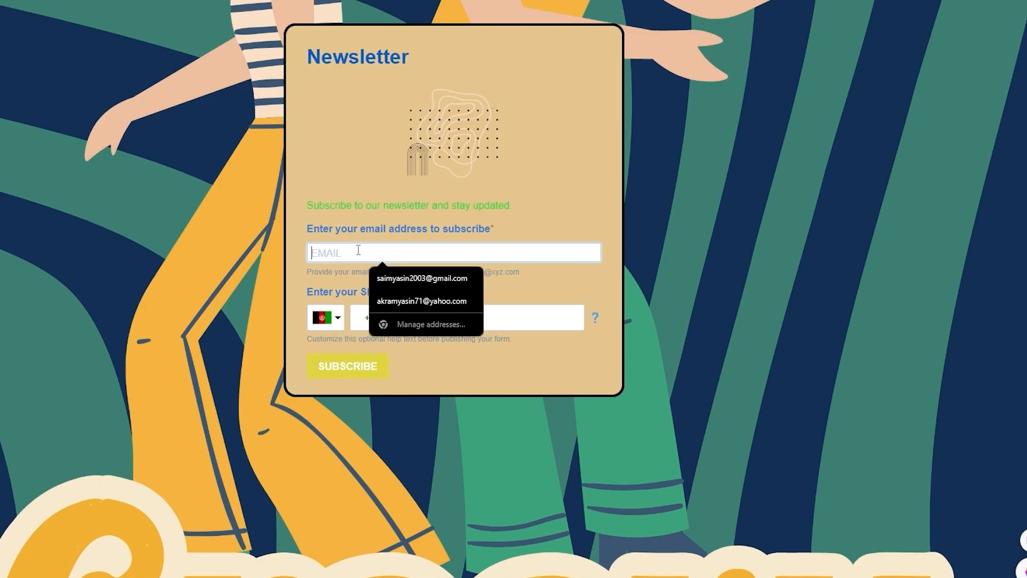
pyautogui.click(461, 281)
# Enter SMS number 67786786 and submit the test signup, which is rejected as invalid.
pyautogui.click(456, 314)
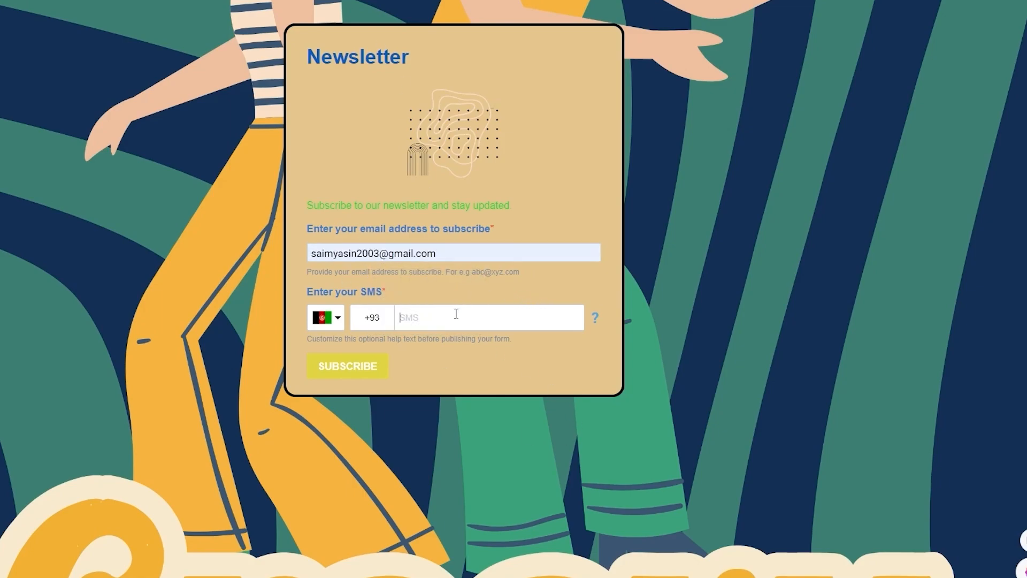
pyautogui.click(342, 367)
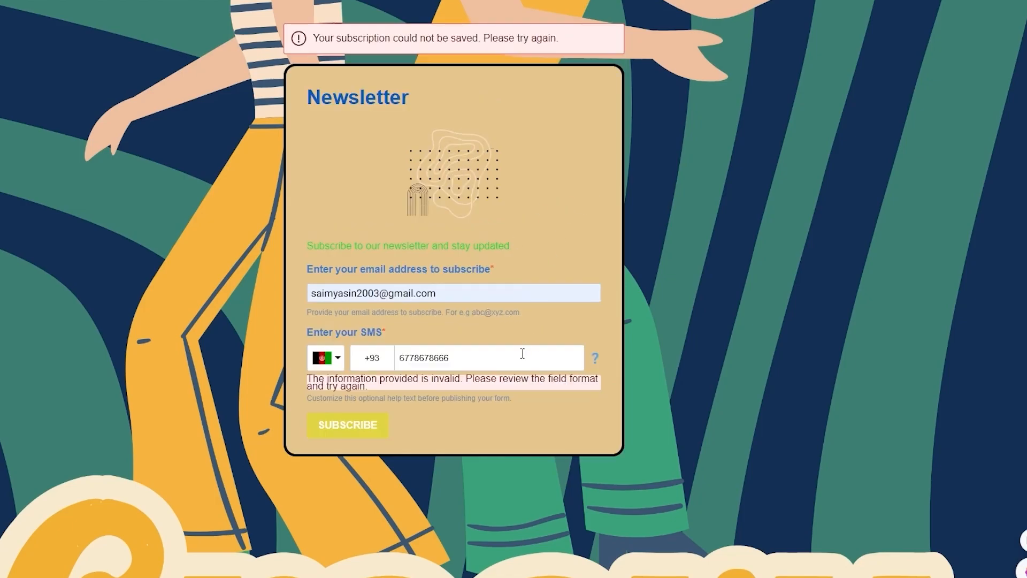
pyautogui.moveTo(522, 353); pyautogui.dragTo(385, 364)
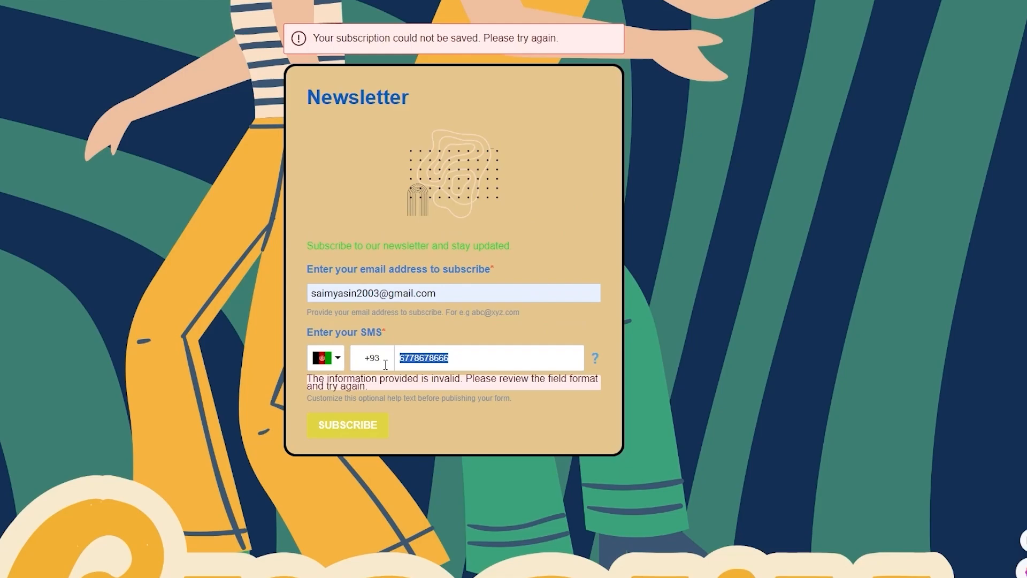
pyautogui.click(539, 390)
pyautogui.moveTo(590, 359)
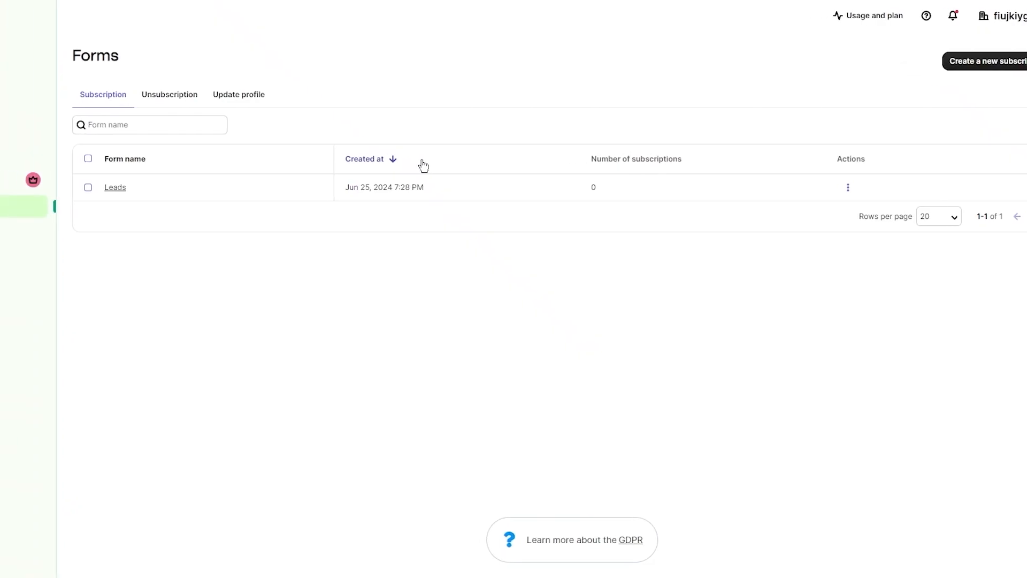
# Go to Contacts > Settings for attributes, webhooks and unengaged contacts.
pyautogui.click(42, 240)
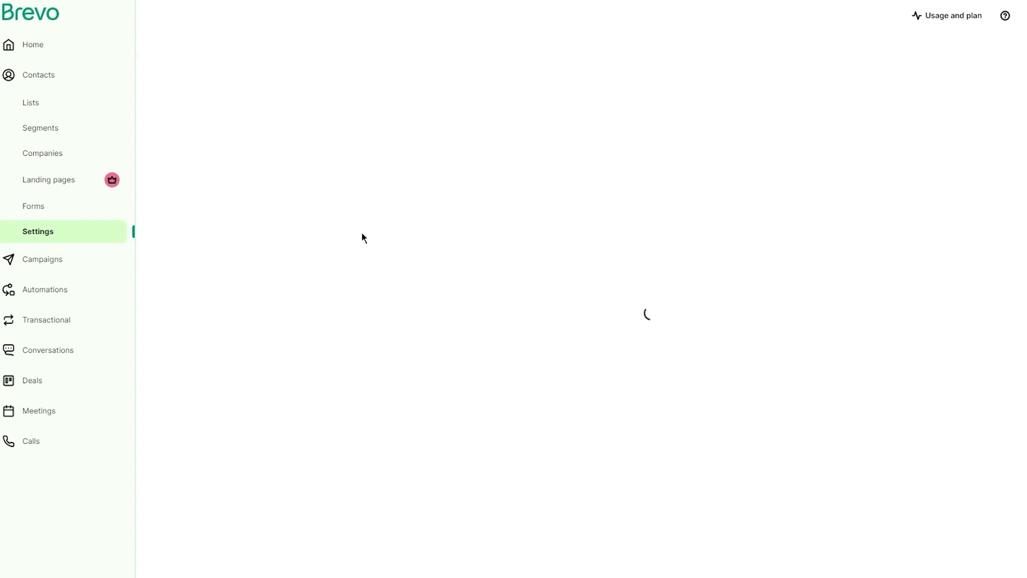
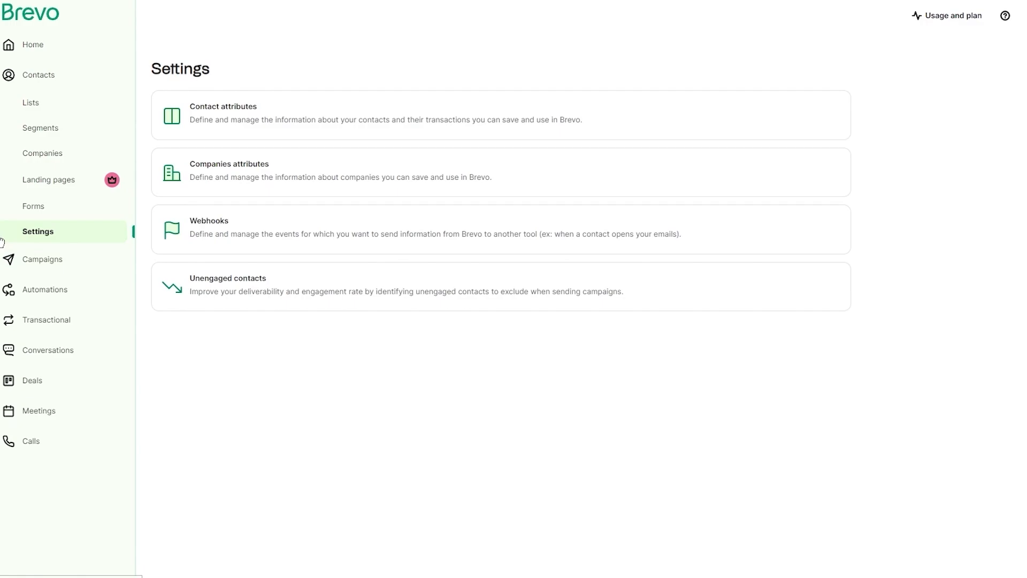
# Switch to the Campaigns dashboard, which shows 5 contacts and no campaigns yet.
pyautogui.click(54, 259)
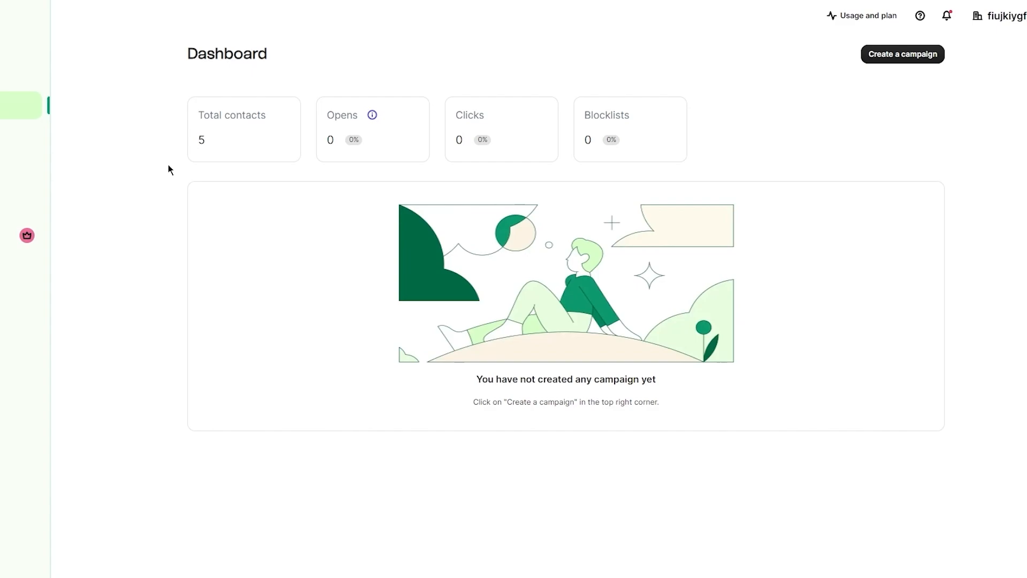
# Create a regular one-off email campaign named 'testt' after glancing at the A/B test option.
pyautogui.click(921, 56)
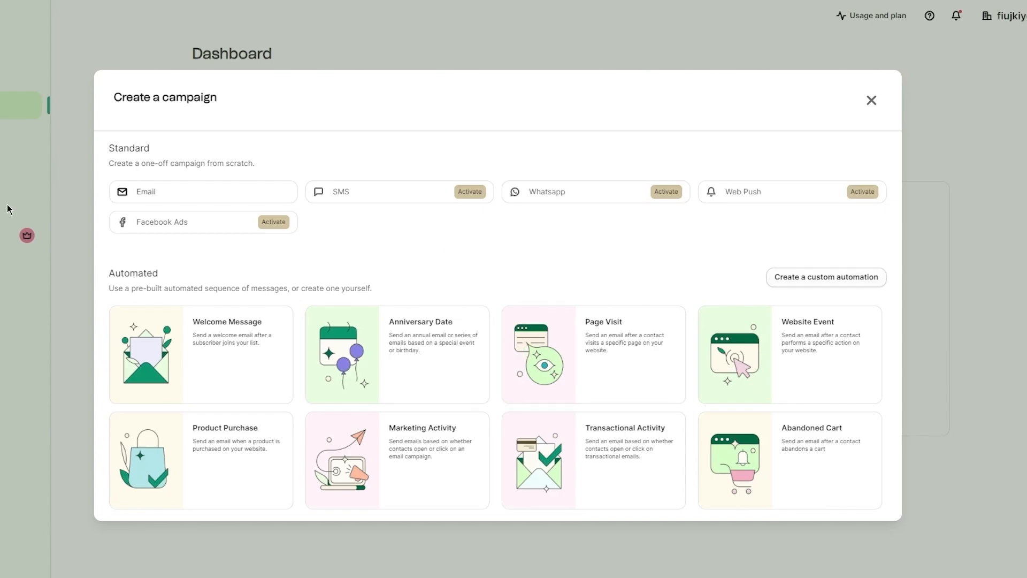
pyautogui.click(194, 201)
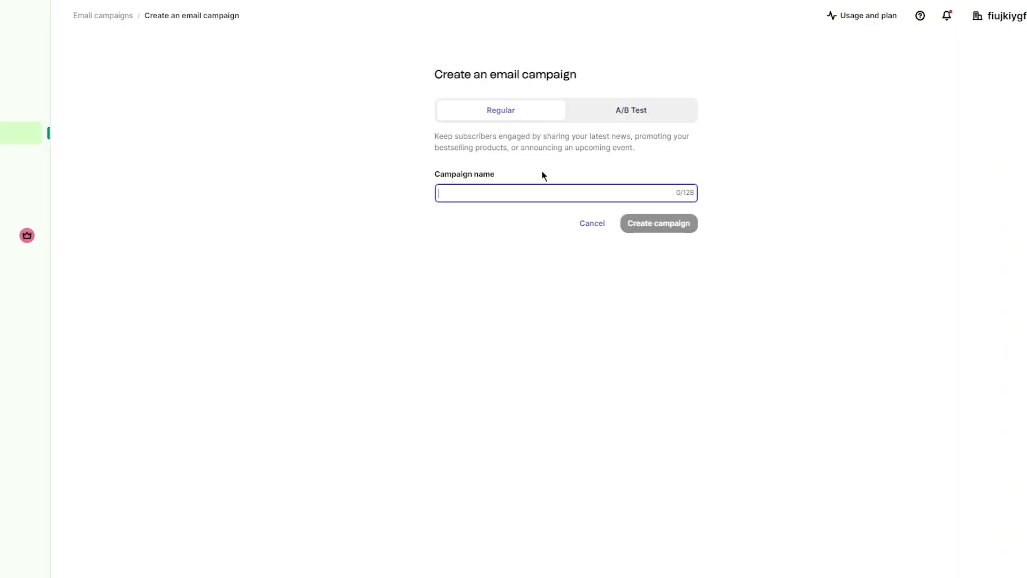
pyautogui.click(614, 116)
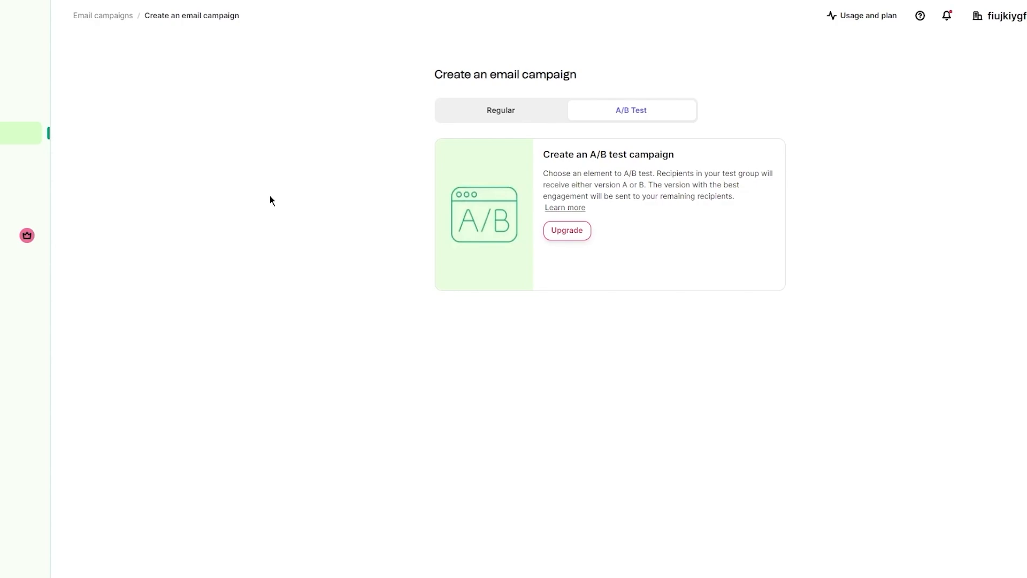
pyautogui.click(517, 120)
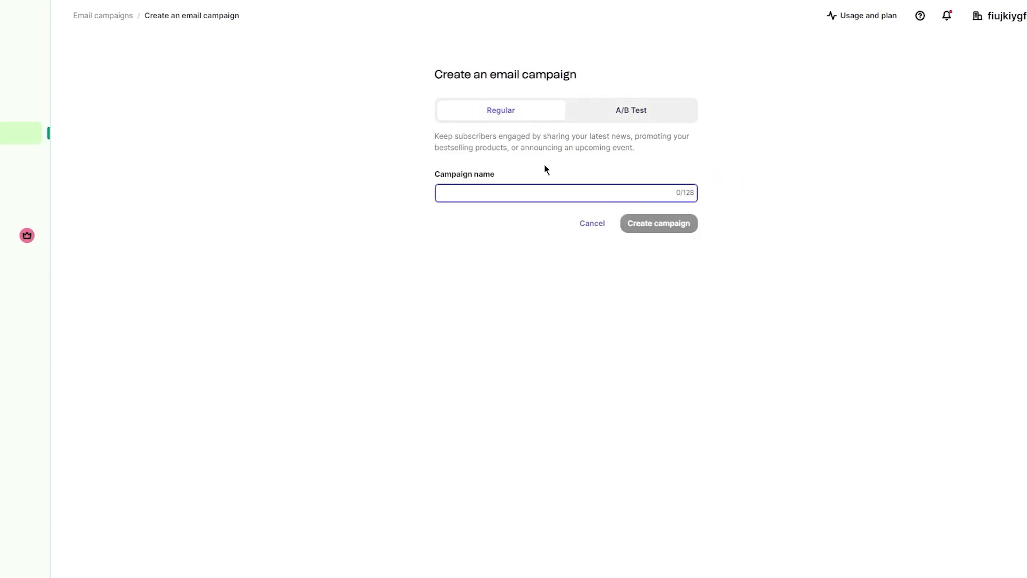
pyautogui.click(499, 195)
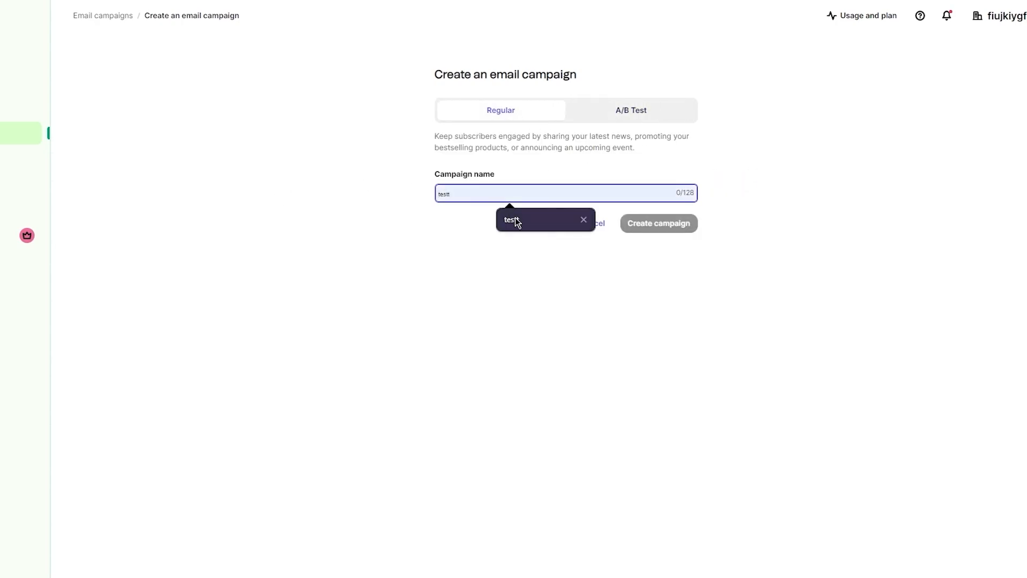
pyautogui.click(515, 219)
pyautogui.click(666, 230)
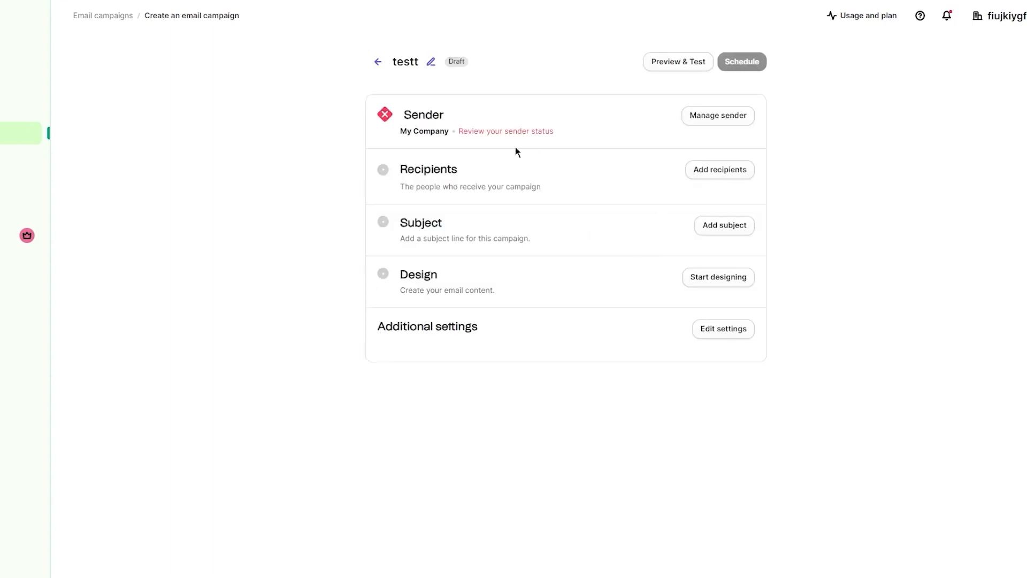
pyautogui.click(690, 121)
pyautogui.click(508, 252)
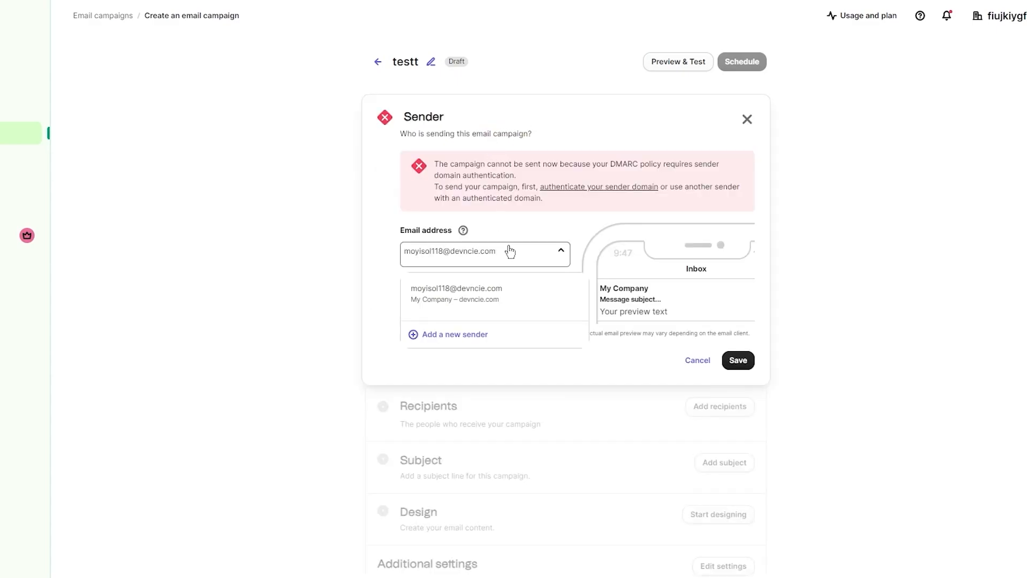
pyautogui.click(540, 237)
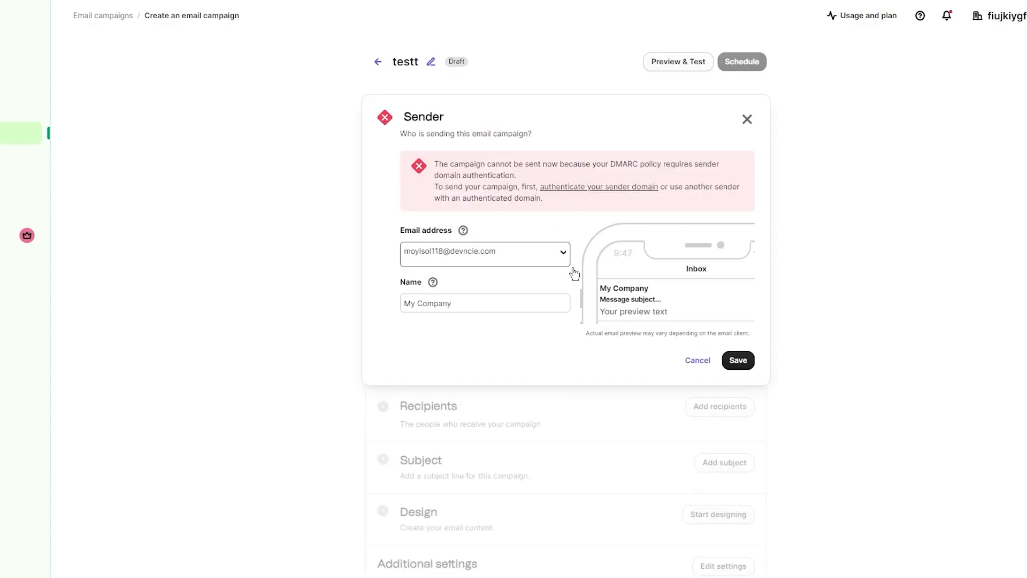
pyautogui.click(738, 359)
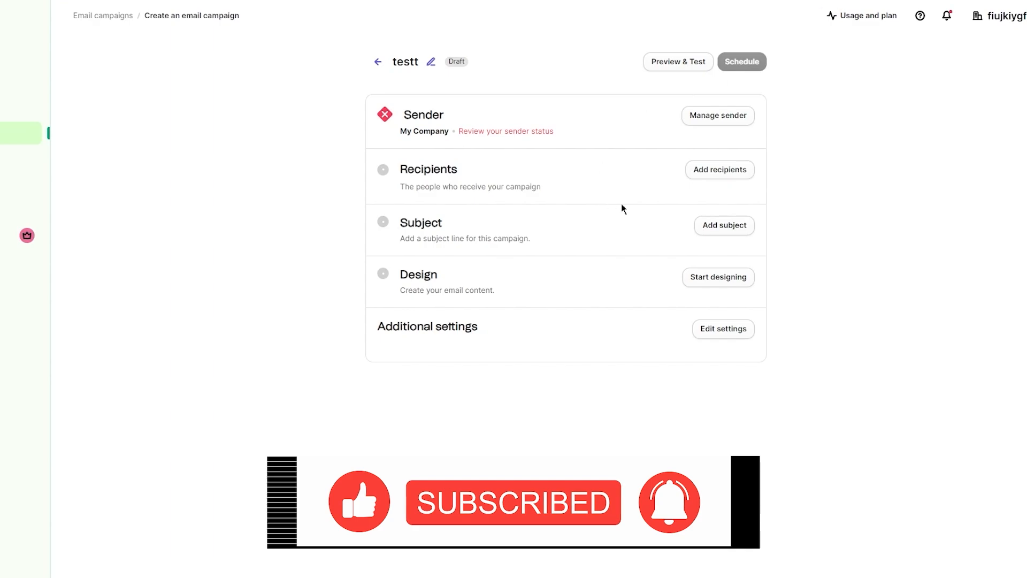
# Set recipients to the Shirt Clients #3 list from Your First Folder, saving 3 recipients.
pyautogui.click(720, 170)
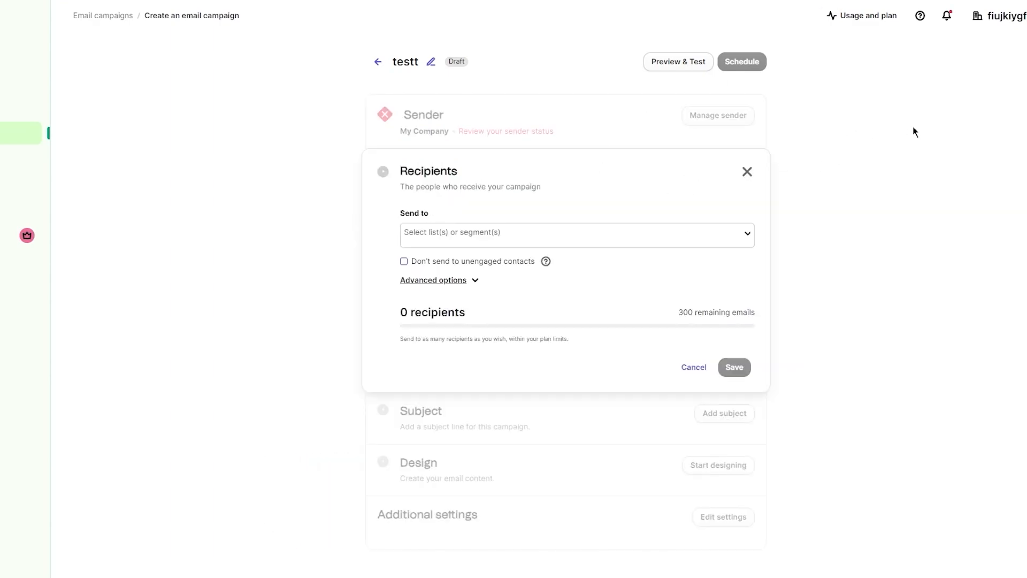
pyautogui.click(640, 232)
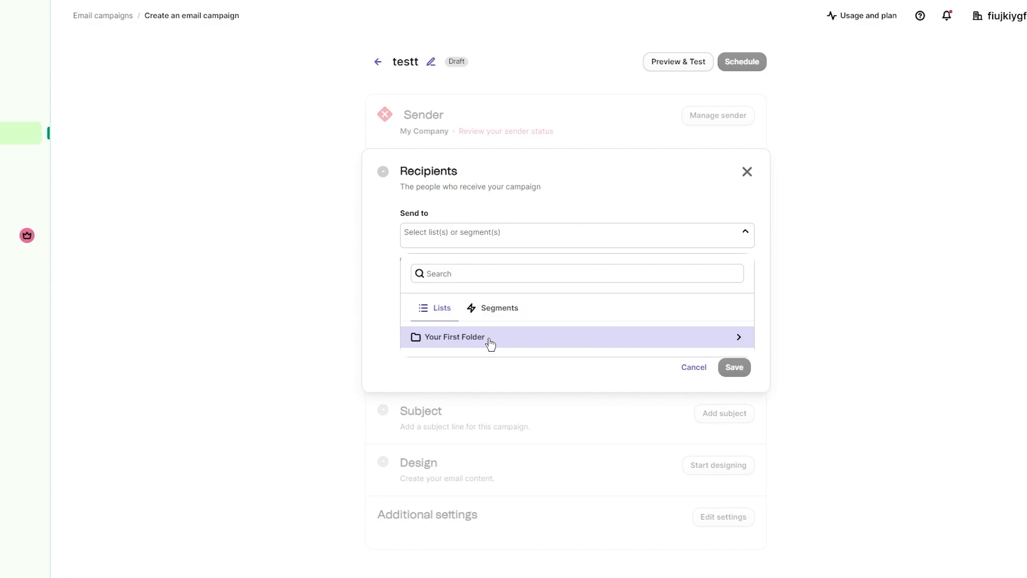
pyautogui.click(476, 308)
pyautogui.click(445, 312)
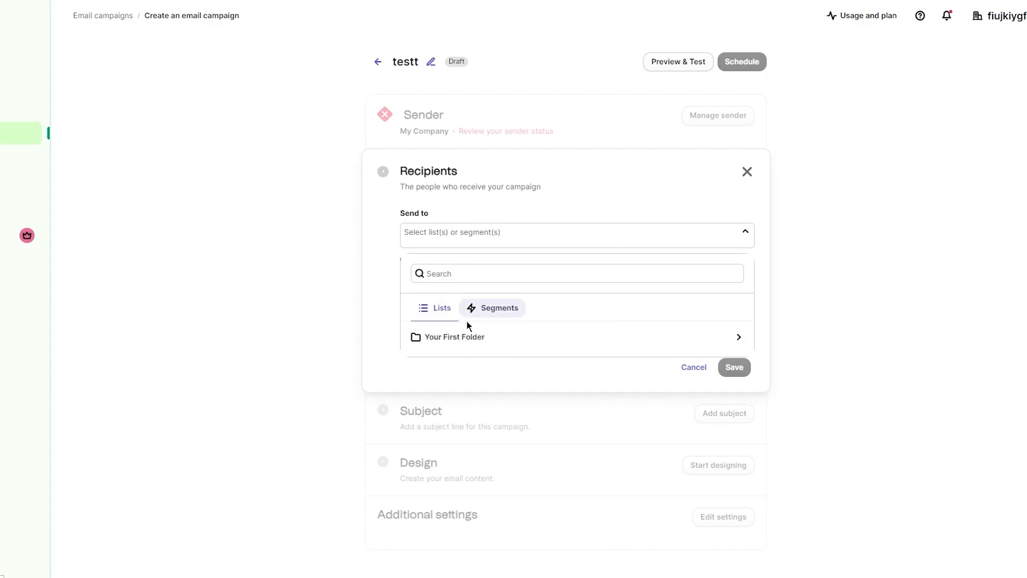
pyautogui.click(491, 335)
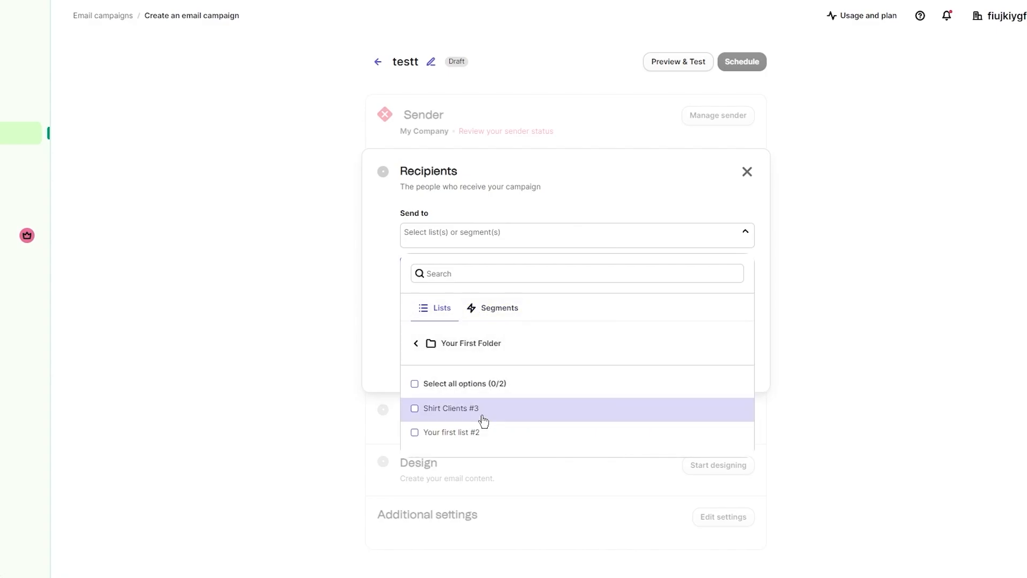
pyautogui.click(484, 413)
pyautogui.click(723, 201)
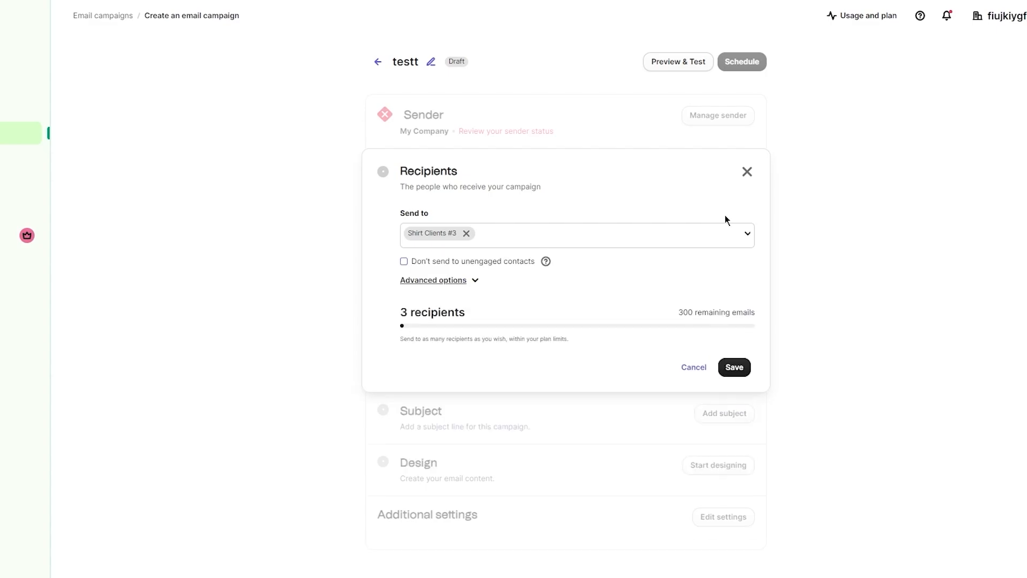
pyautogui.click(432, 284)
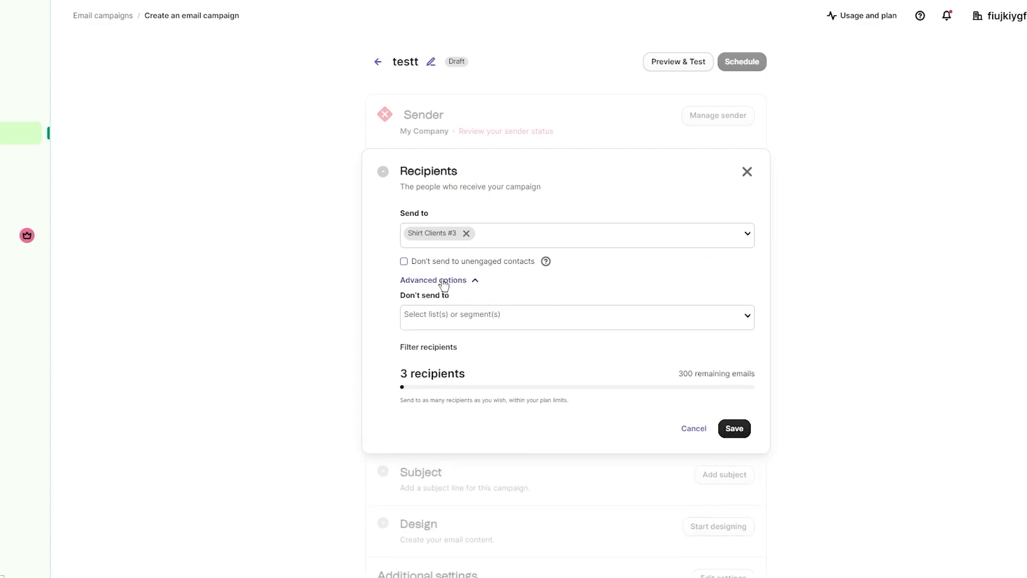
pyautogui.click(441, 281)
pyautogui.click(734, 364)
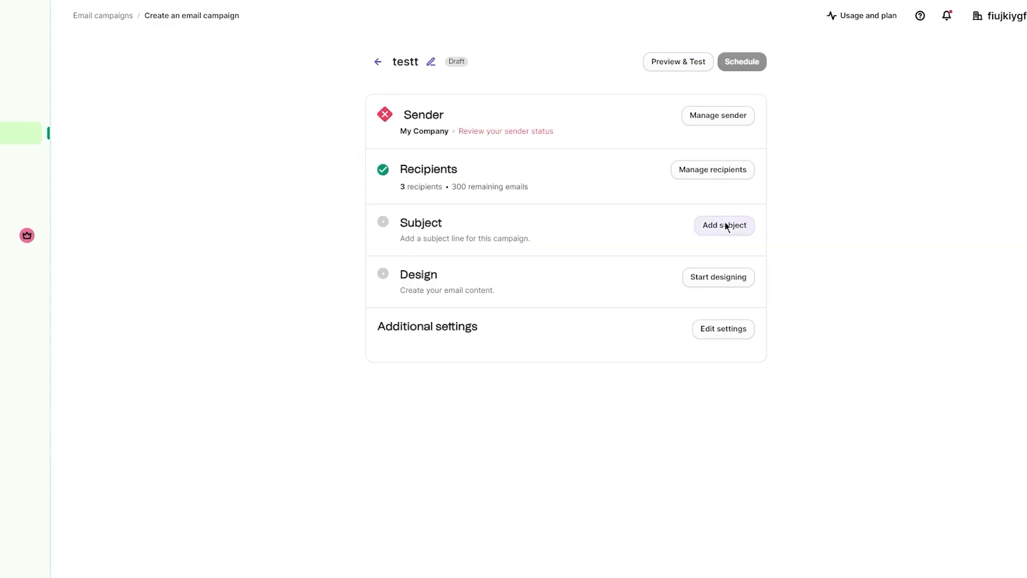
pyautogui.click(725, 225)
# Save subject 'New Winter Collection is out now!!!' with preview text 'Sho Now At Discount'.
pyautogui.click(436, 308)
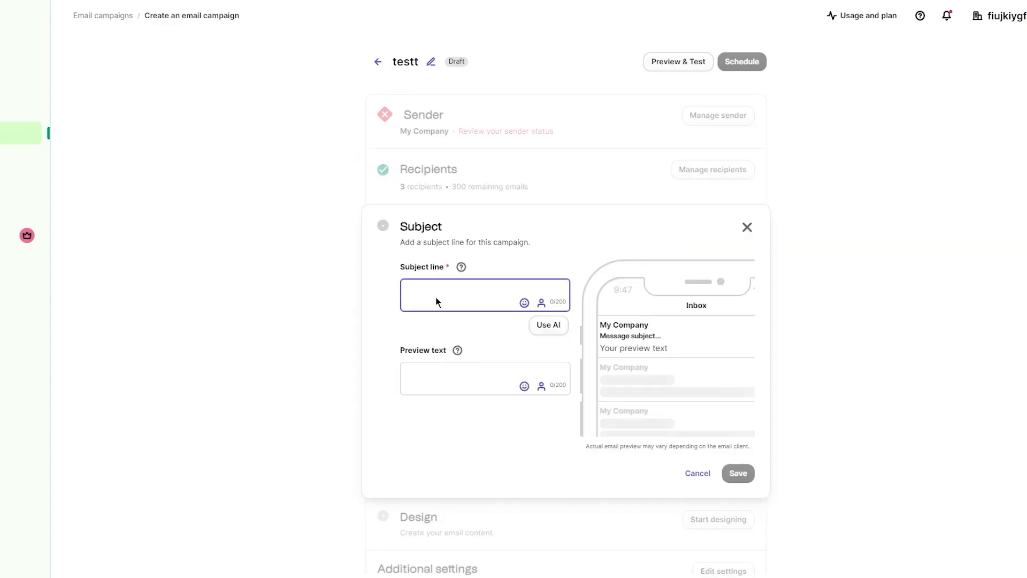
pyautogui.write('N')
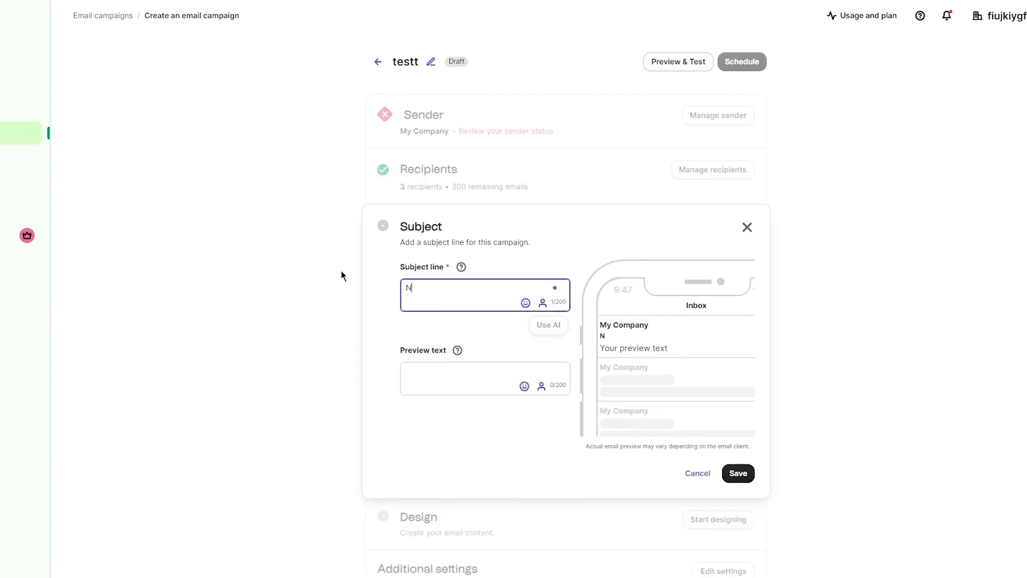
pyautogui.write('ew Winter ')
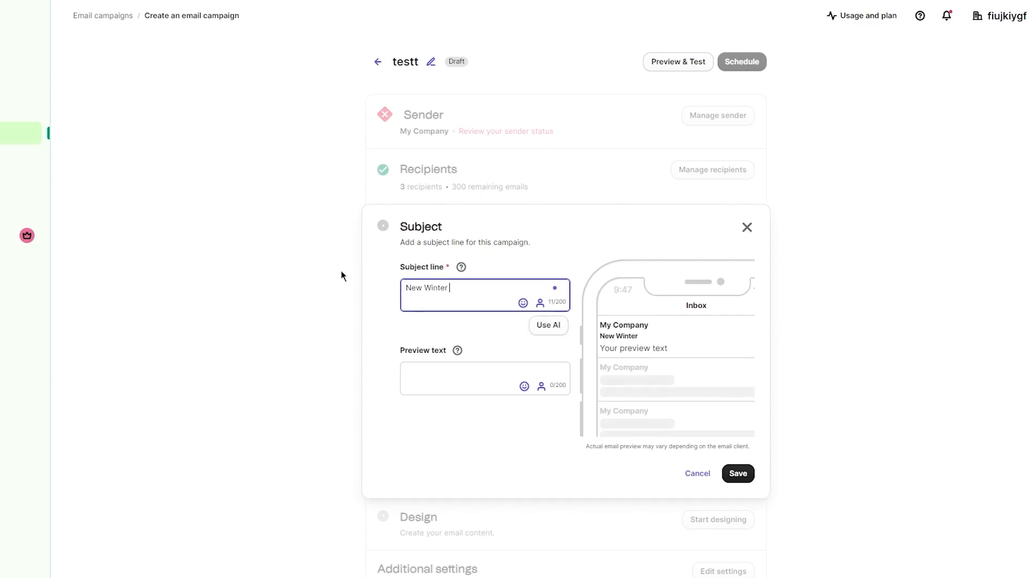
pyautogui.write('Collection is o')
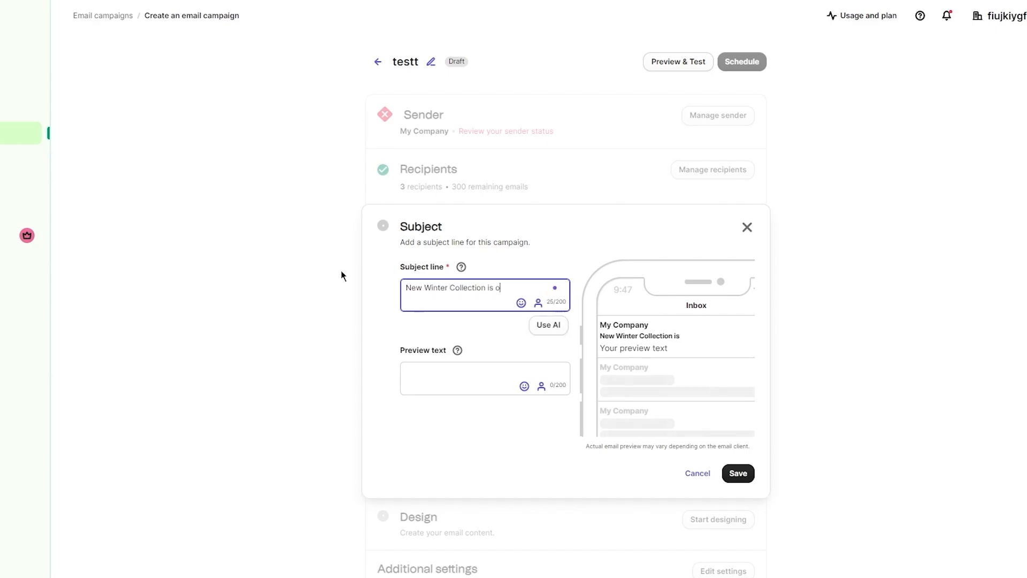
pyautogui.write('ut now!!!')
pyautogui.click(484, 372)
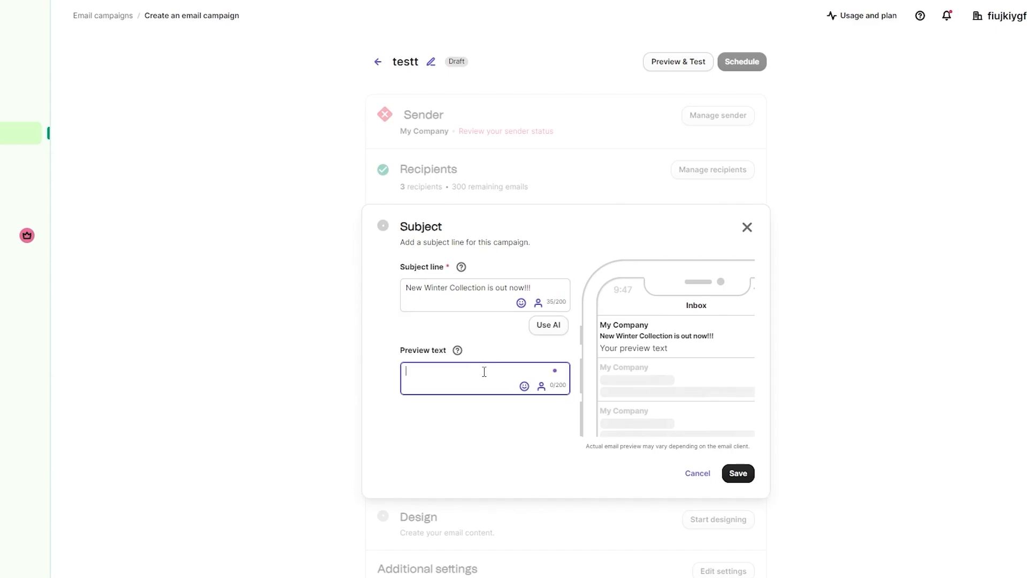
pyautogui.write('Sho N')
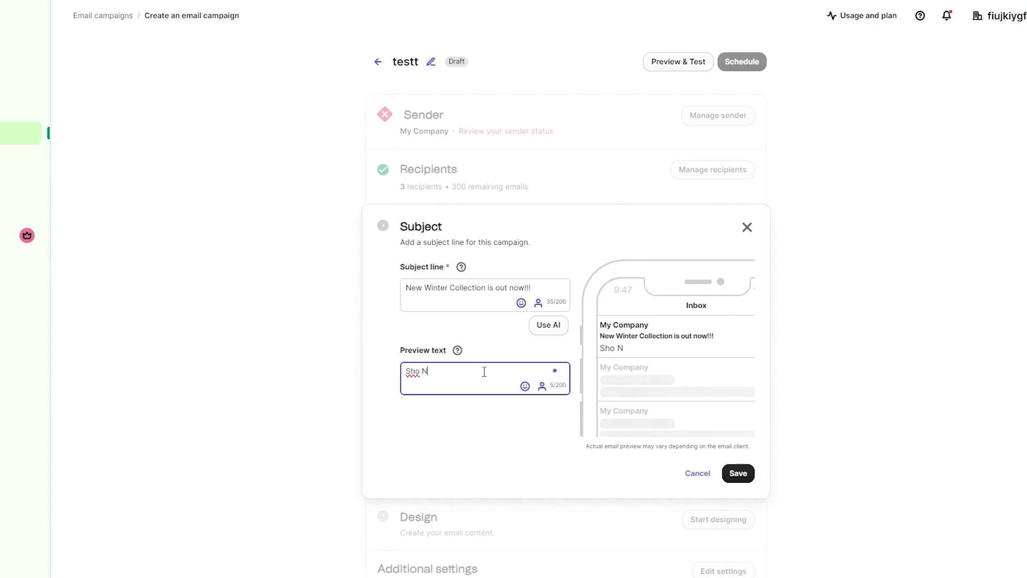
pyautogui.write('ow At Discount')
pyautogui.click(738, 474)
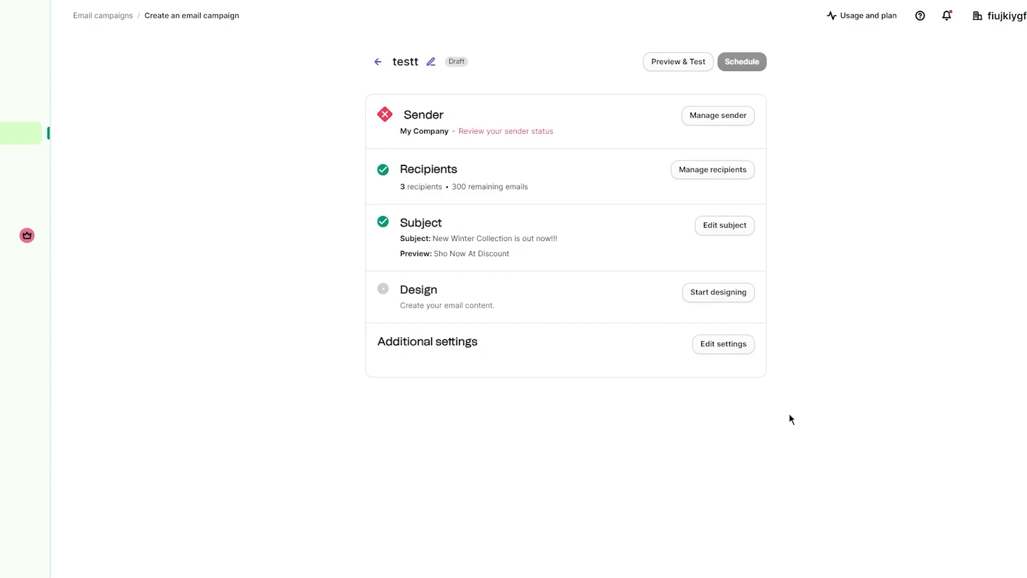
# Start the design from the Template Gallery's Product Highlights #1 template.
pyautogui.click(733, 298)
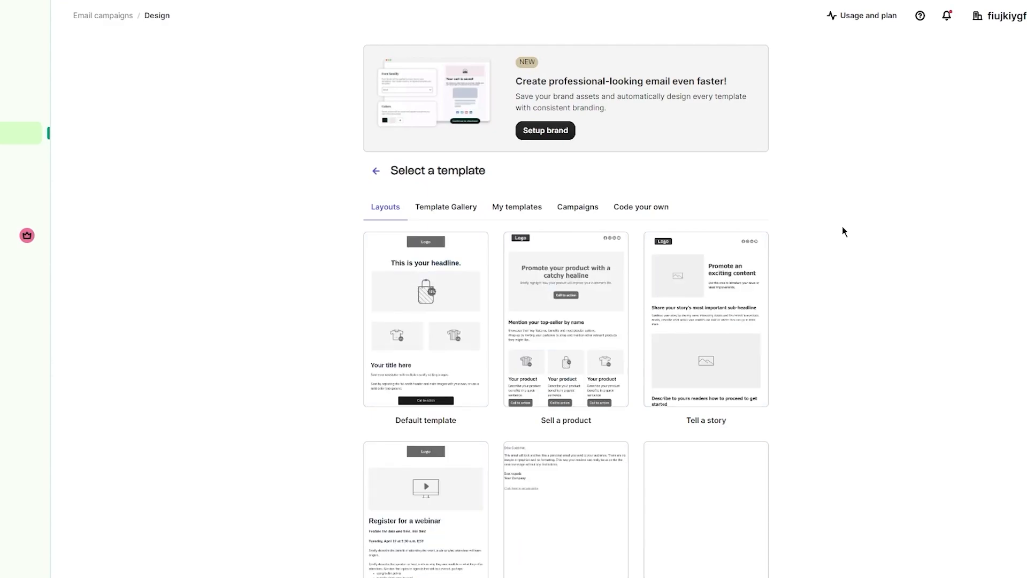
pyautogui.click(455, 208)
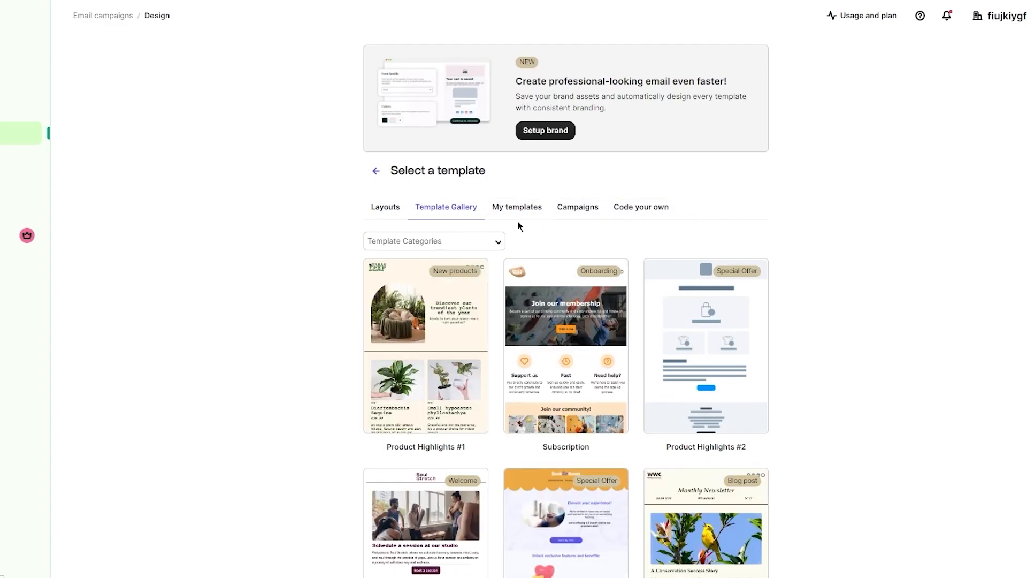
pyautogui.scroll(-3, 338, 251)
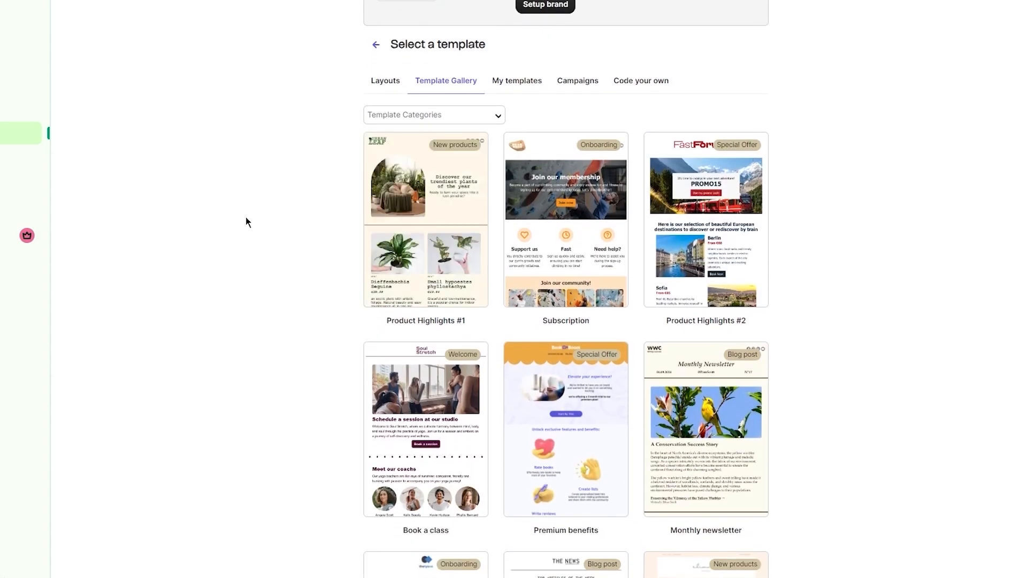
pyautogui.moveTo(731, 223)
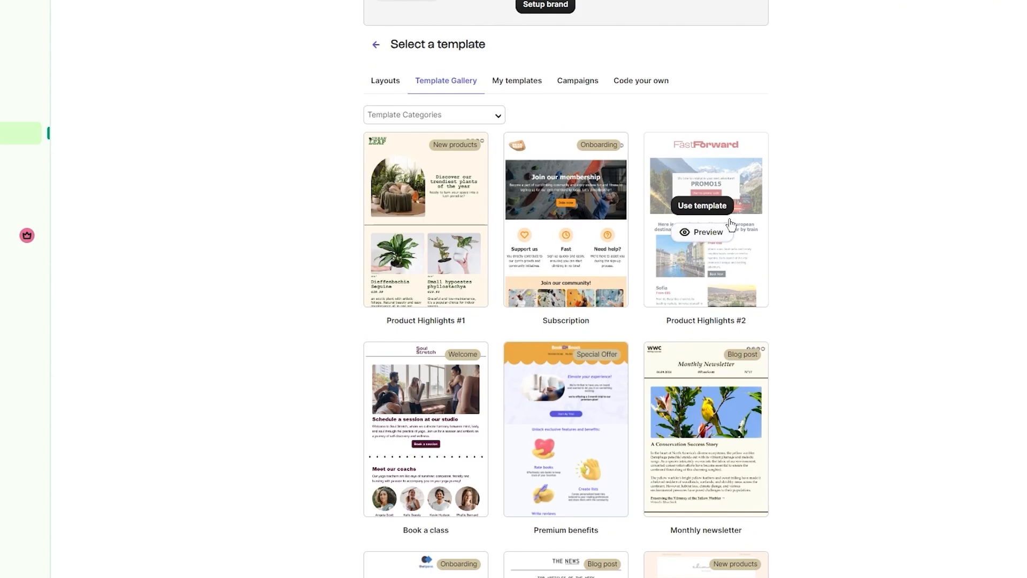
pyautogui.moveTo(427, 216)
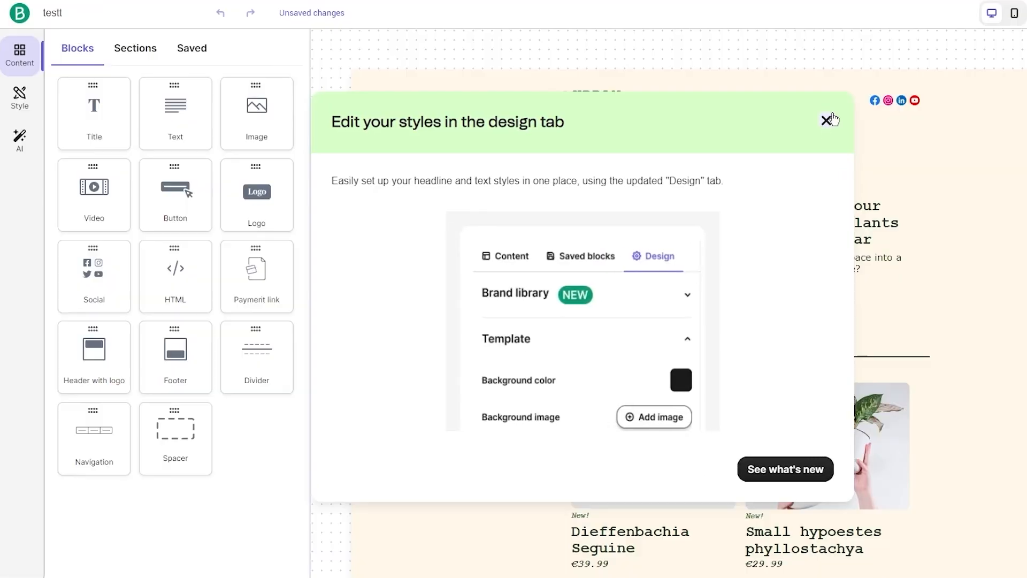
# Dismiss the design and sections pop-ups, select the Urban Leaf logo, and start brand setup.
pyautogui.click(826, 120)
pyautogui.scroll(-5, 823, 321)
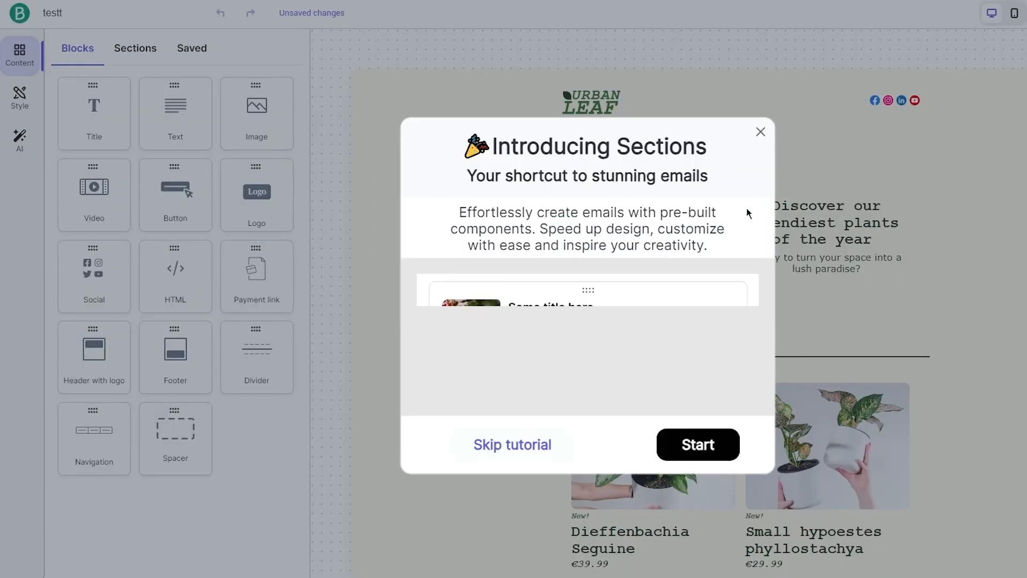
pyautogui.click(760, 133)
pyautogui.click(603, 106)
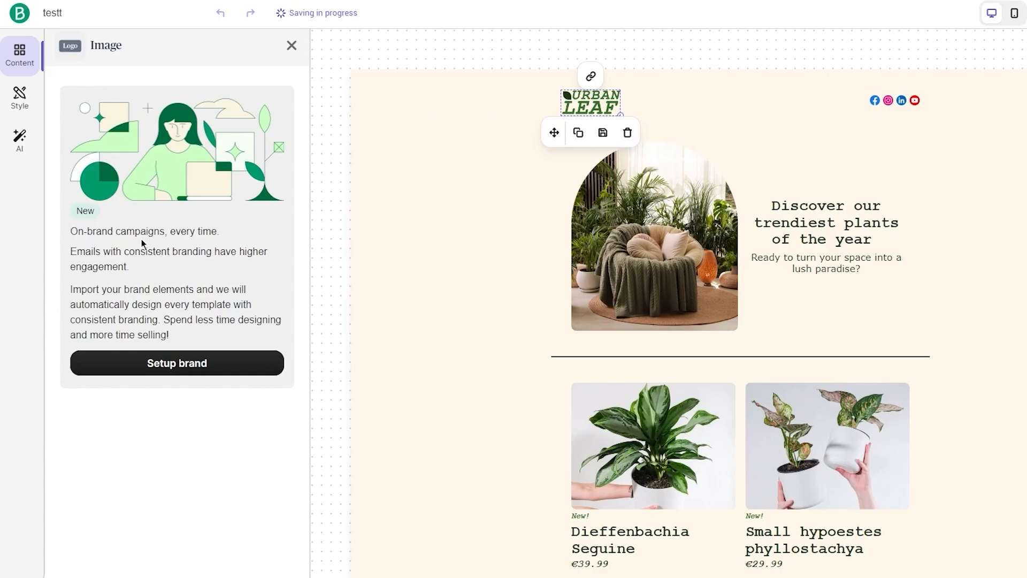
pyautogui.click(202, 364)
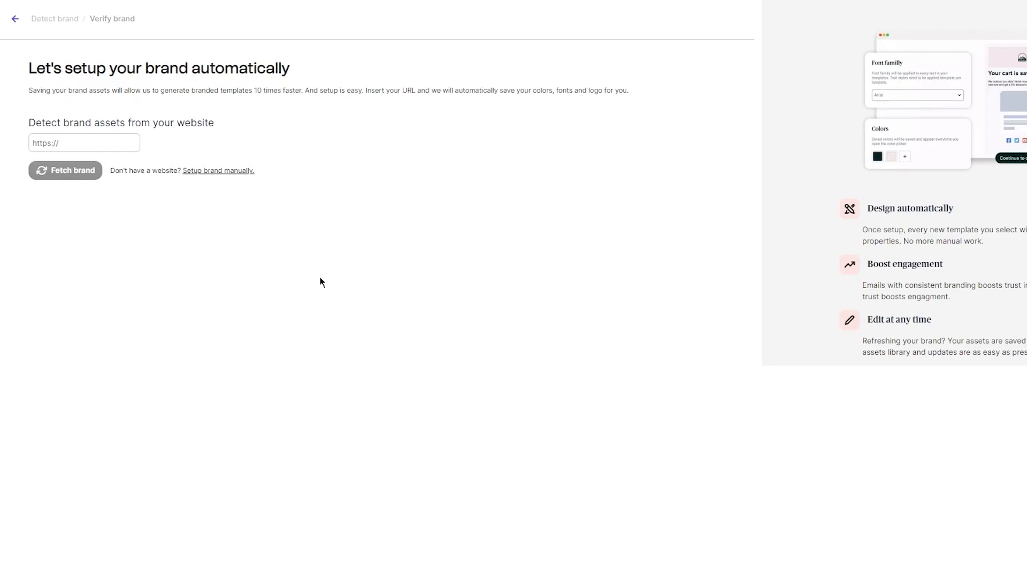
# Set up the brand manually, inserting the dotted pattern image from the Content Library as logo.
pyautogui.click(82, 142)
pyautogui.click(197, 171)
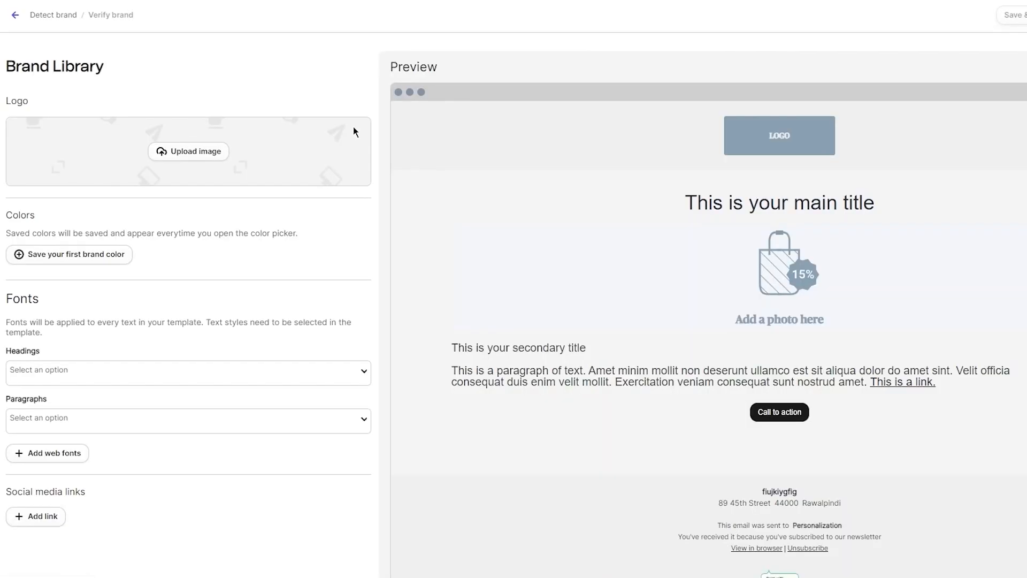
pyautogui.click(203, 153)
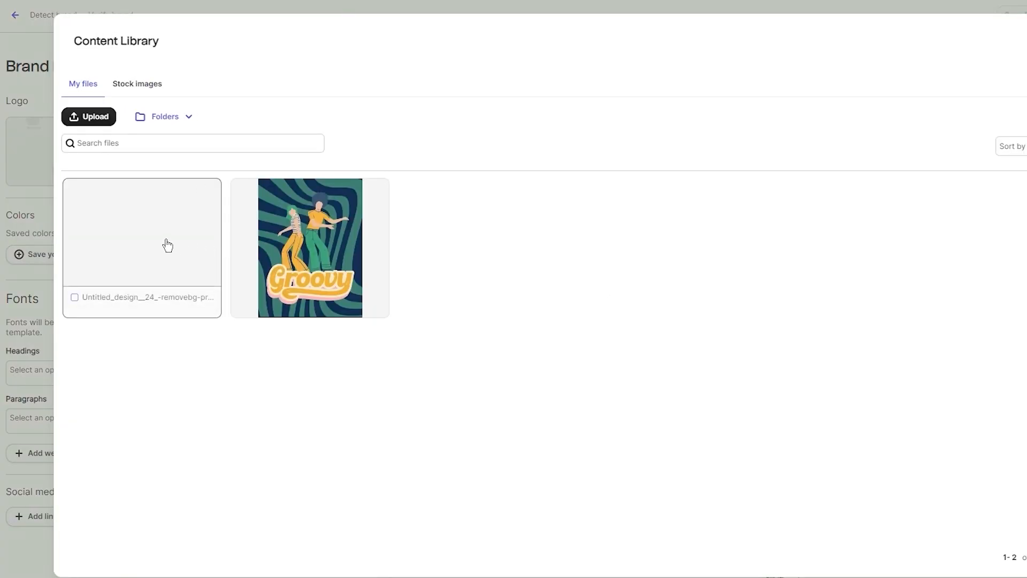
pyautogui.click(164, 239)
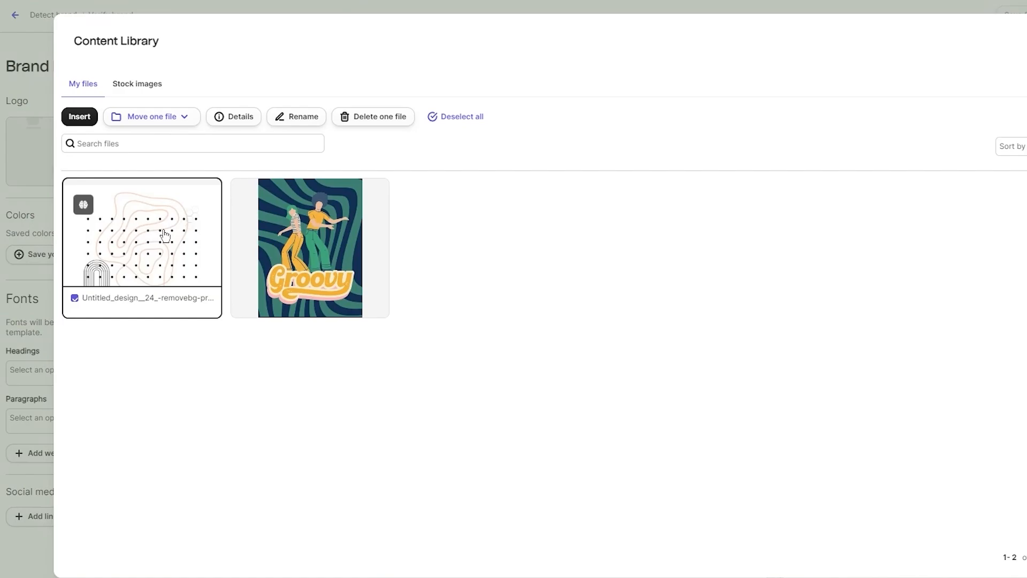
pyautogui.click(80, 117)
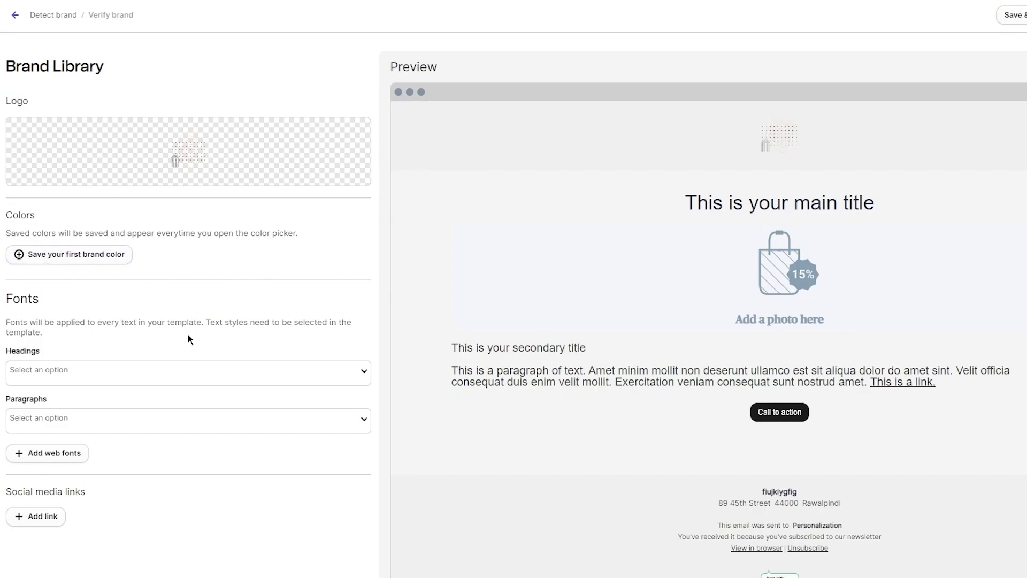
# Use Courier New for headings and, after trying Impact and Lucida Sans Unicode, Georgia for paragraphs.
pyautogui.click(107, 369)
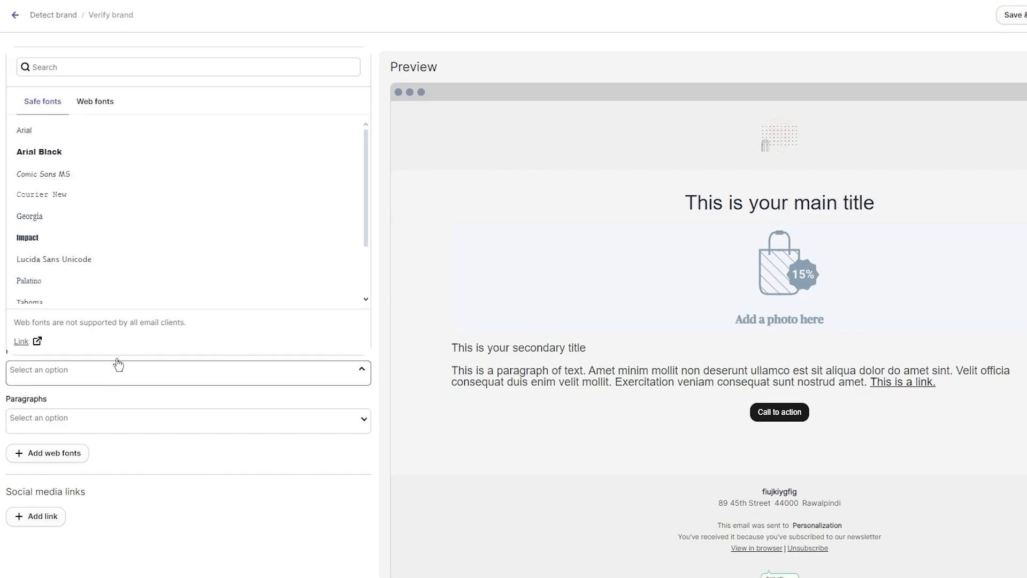
pyautogui.click(107, 194)
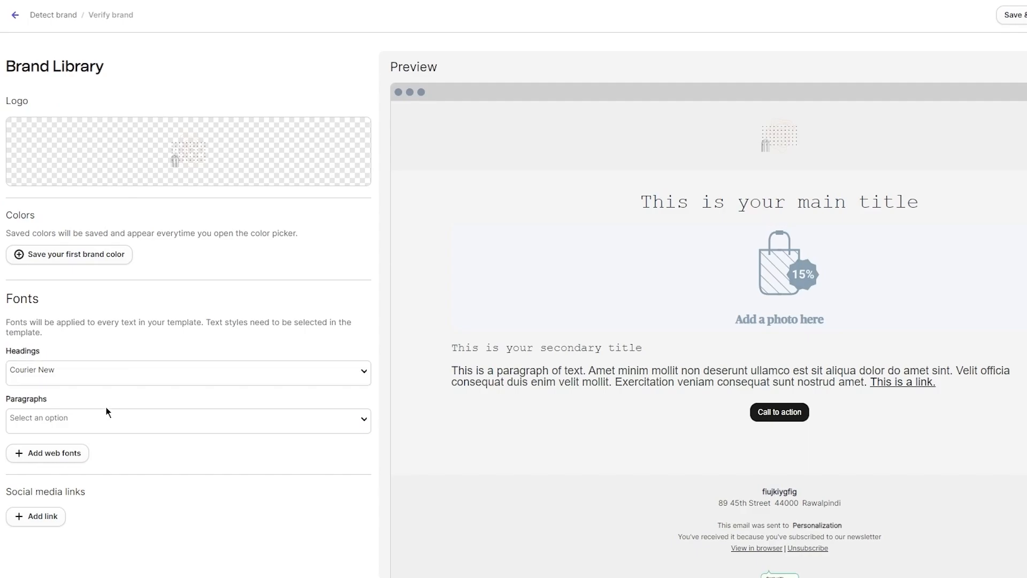
pyautogui.click(108, 423)
pyautogui.click(90, 293)
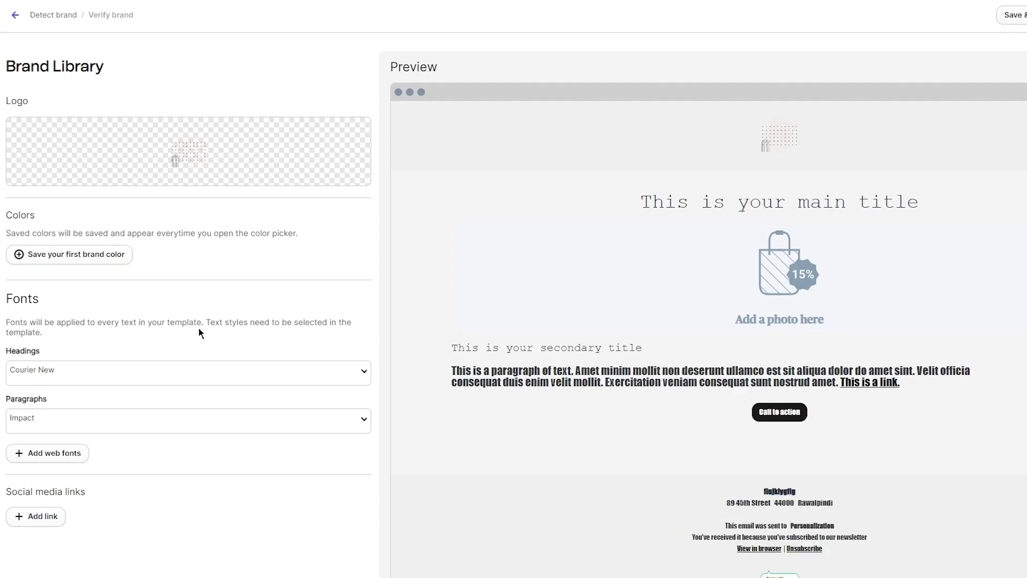
pyautogui.click(109, 421)
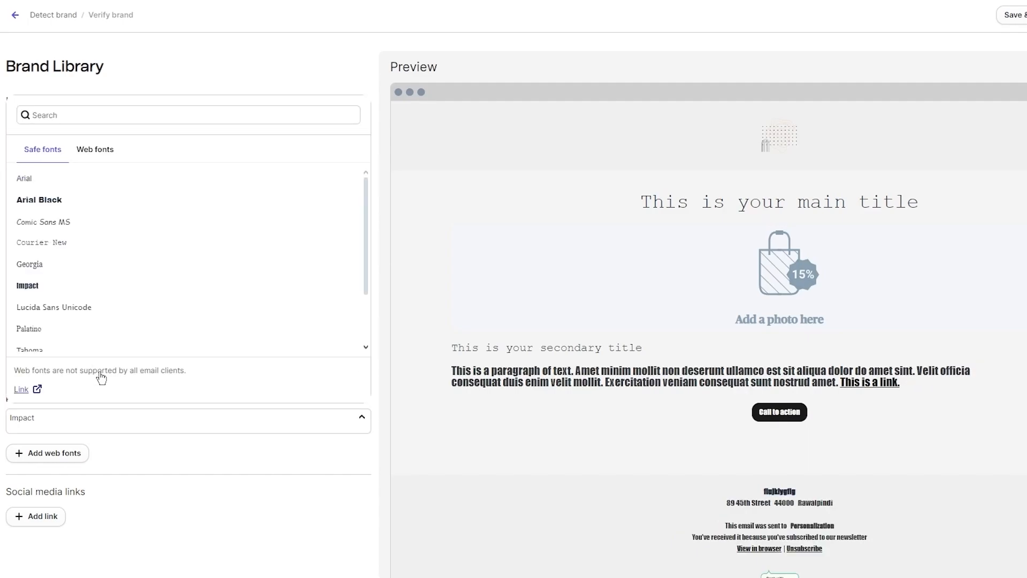
pyautogui.click(105, 306)
pyautogui.click(177, 420)
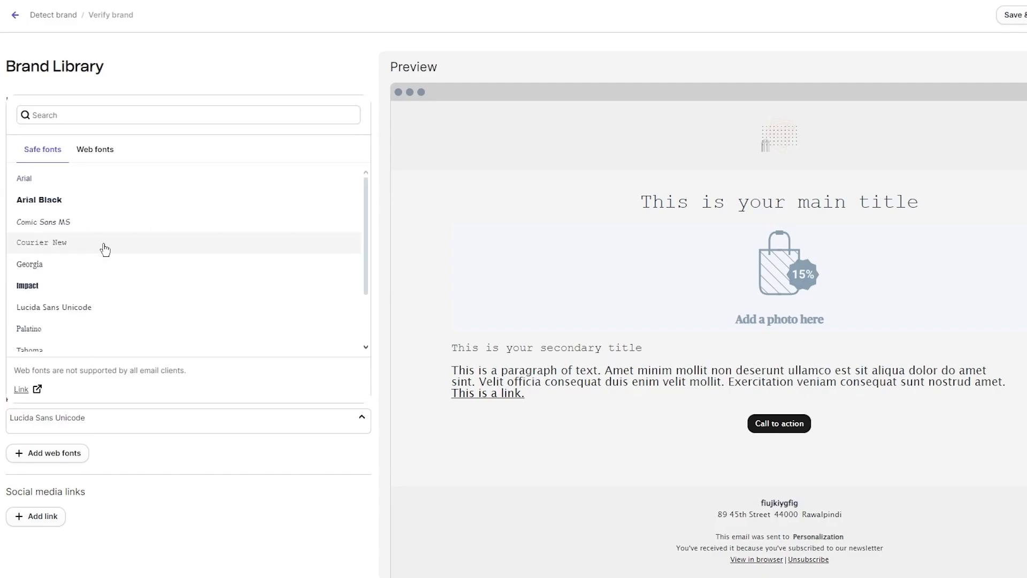
pyautogui.click(91, 266)
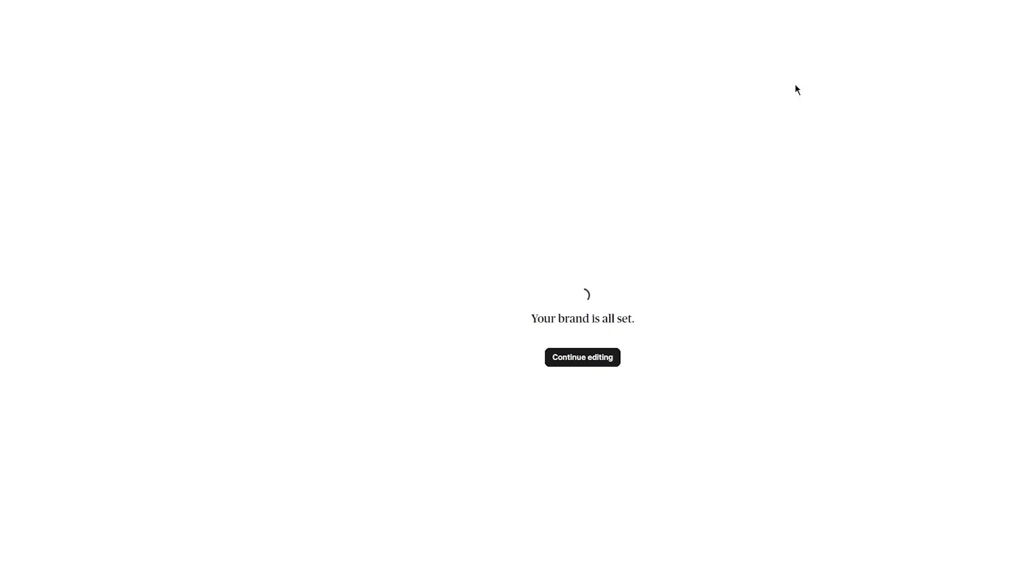
# Return to the editor and scroll through the email restyled with Courier New and Georgia.
pyautogui.click(576, 364)
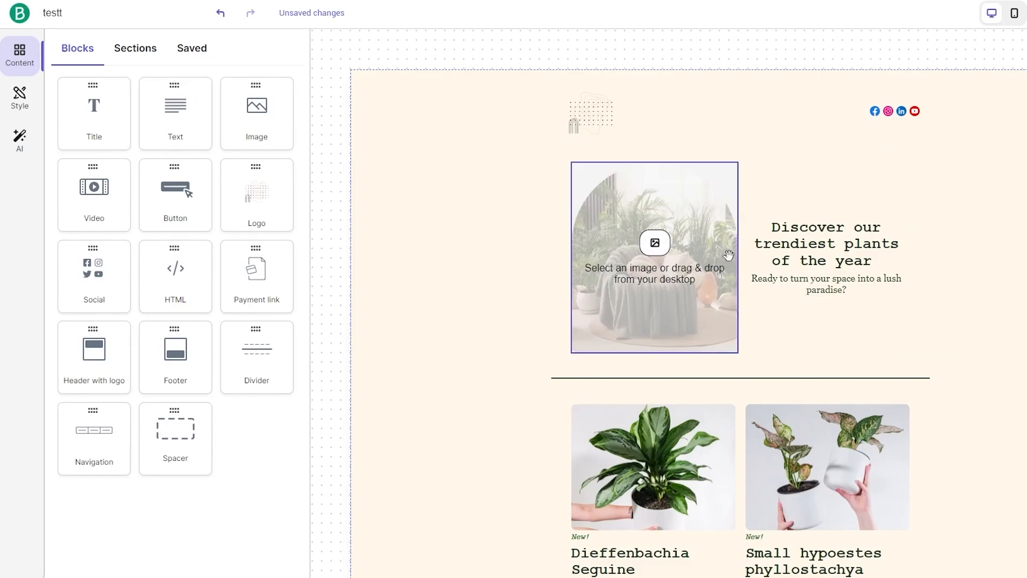
pyautogui.scroll(-3, 943, 264)
pyautogui.scroll(-10, 943, 264)
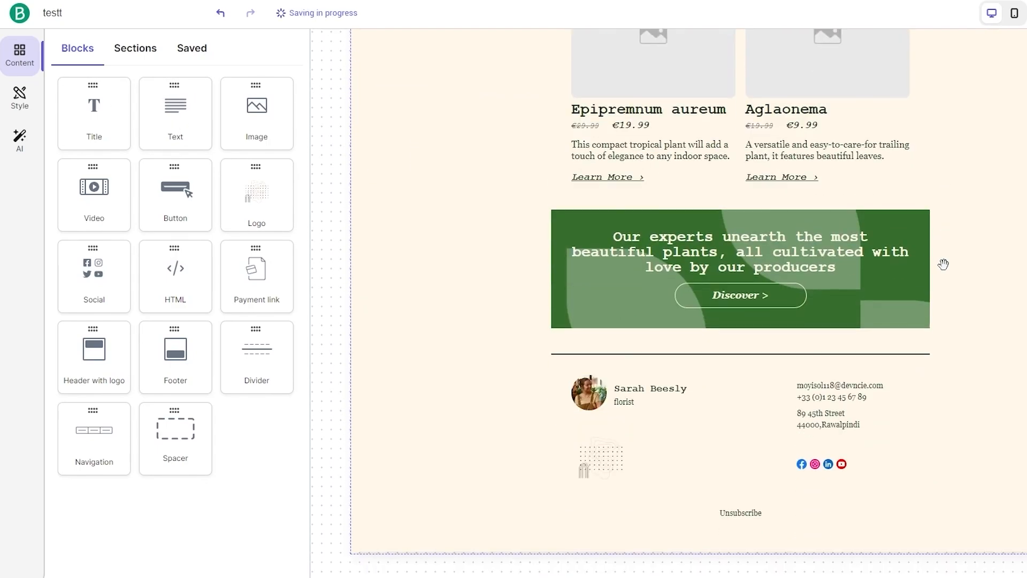
pyautogui.scroll(5, 943, 264)
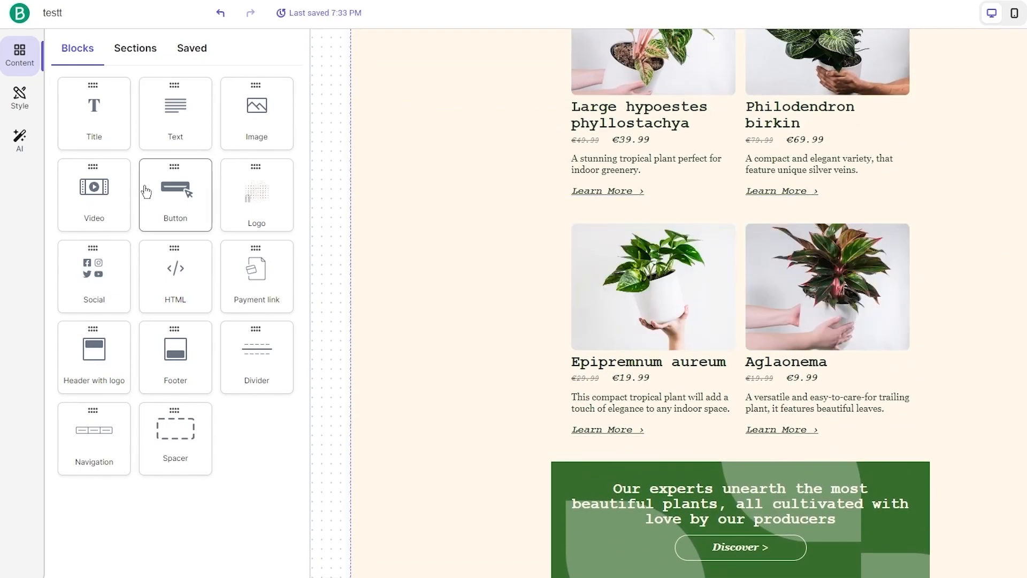
# Add an image block under the products and upload the 'statue front (1).png' hoodie photo into it.
pyautogui.moveTo(263, 130); pyautogui.dragTo(736, 394)
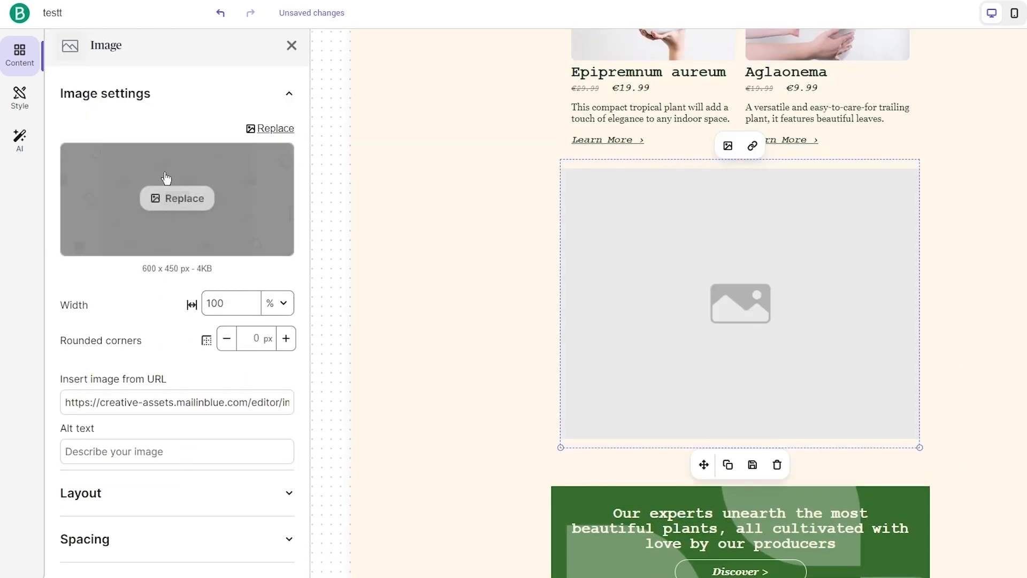
pyautogui.click(179, 196)
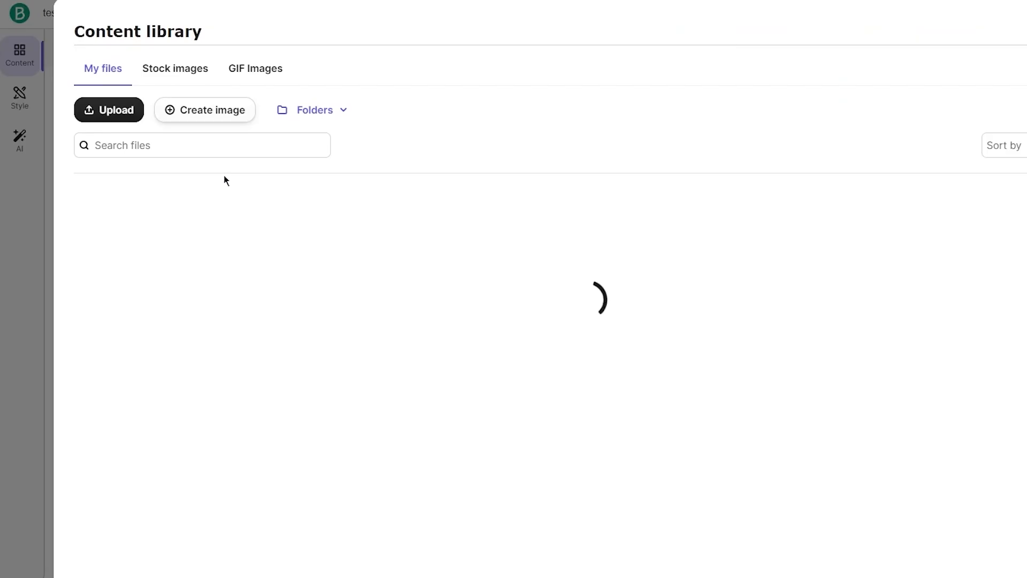
pyautogui.click(107, 112)
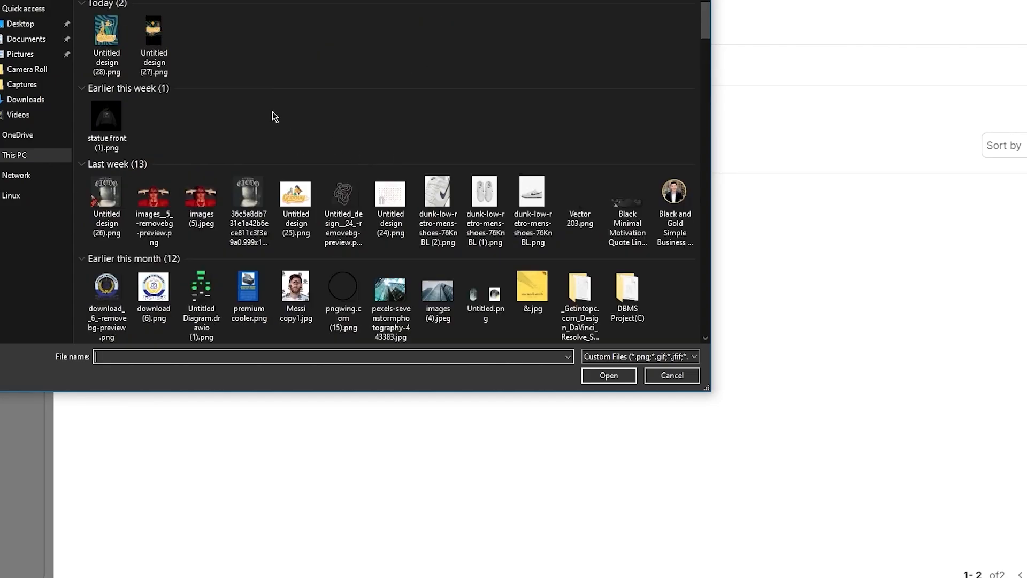
pyautogui.doubleClick(97, 114)
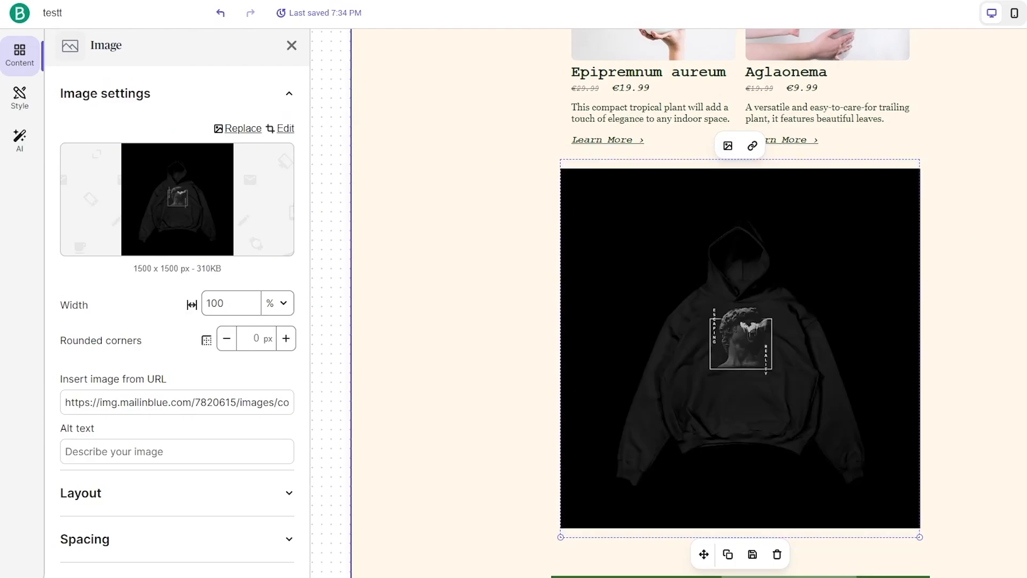
pyautogui.scroll(5, 977, 314)
pyautogui.scroll(10, 977, 313)
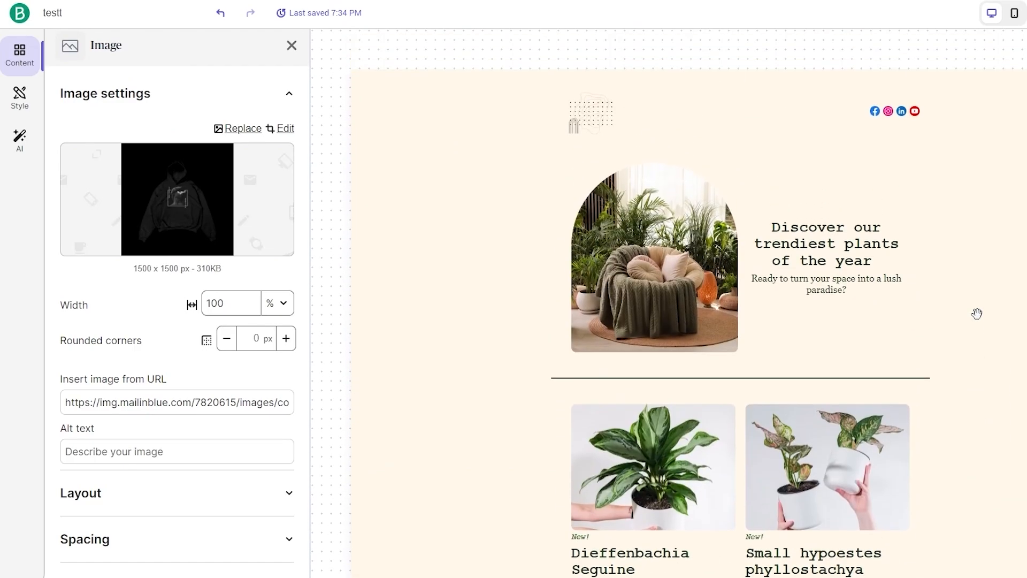
pyautogui.scroll(-20, 976, 313)
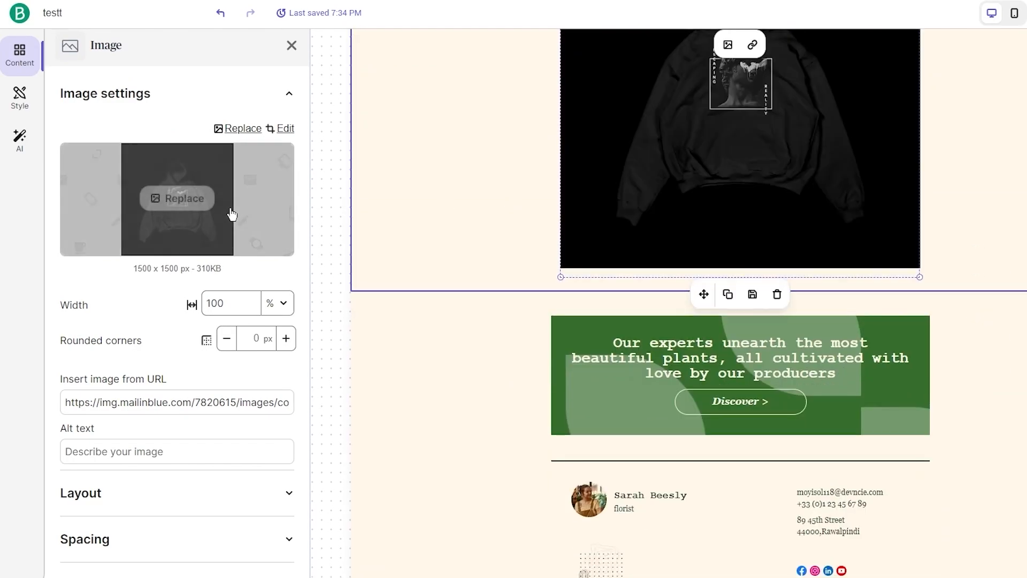
pyautogui.click(292, 46)
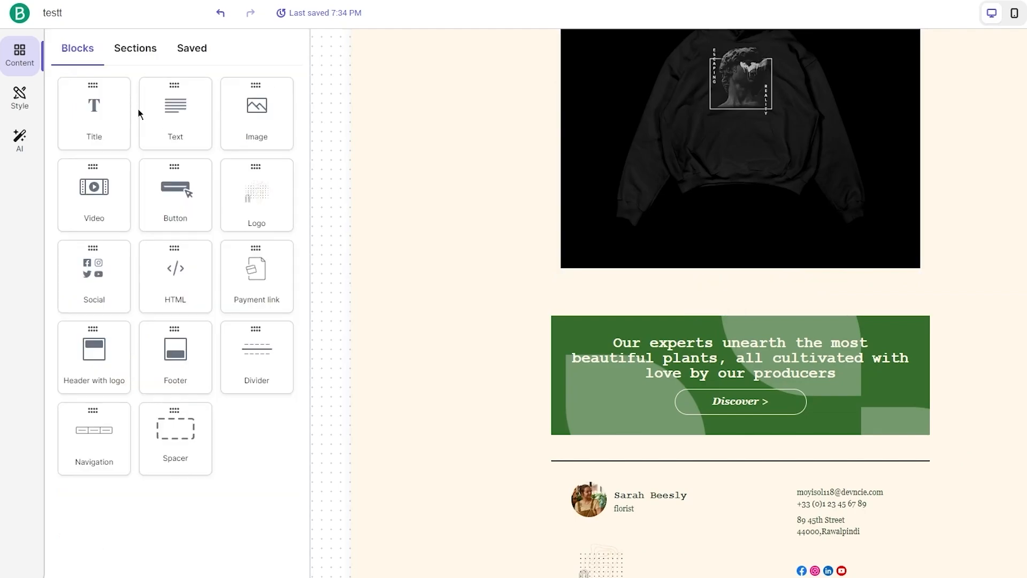
# Drag a Title block into place beneath the hoodie image.
pyautogui.moveTo(86, 132); pyautogui.dragTo(739, 289)
pyautogui.scroll(2, 819, 290)
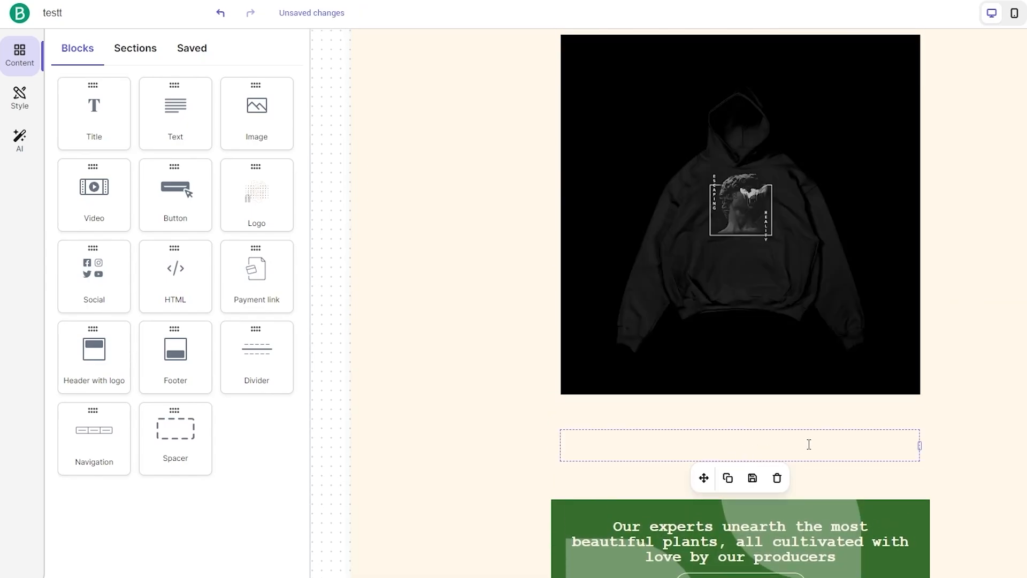
pyautogui.click(766, 442)
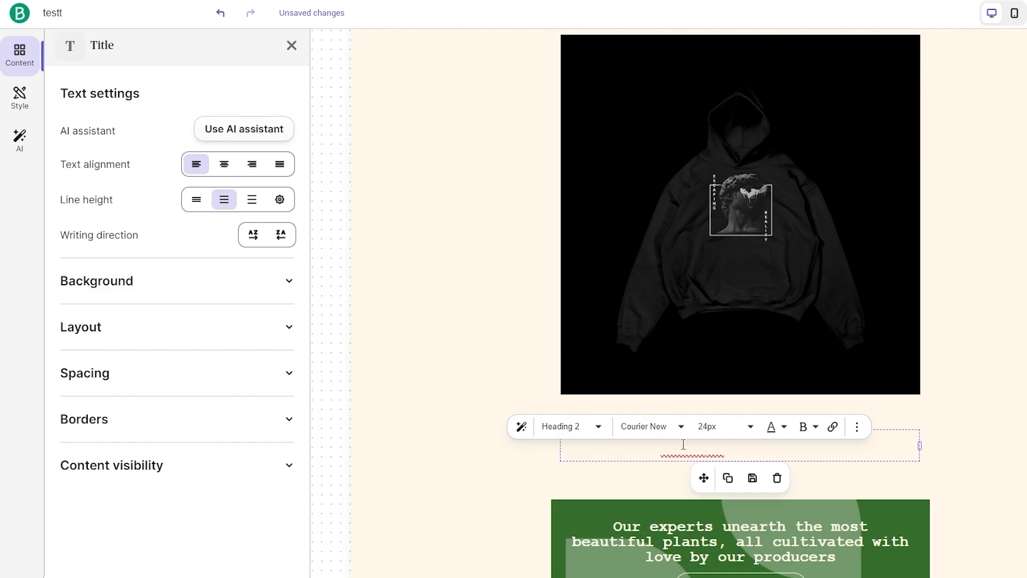
# Replace the title block's placeholder text with 'New'.
pyautogui.moveTo(761, 450); pyautogui.dragTo(491, 458)
pyautogui.click(830, 449)
pyautogui.moveTo(919, 446); pyautogui.dragTo(954, 455)
pyautogui.moveTo(820, 450); pyautogui.dragTo(496, 447)
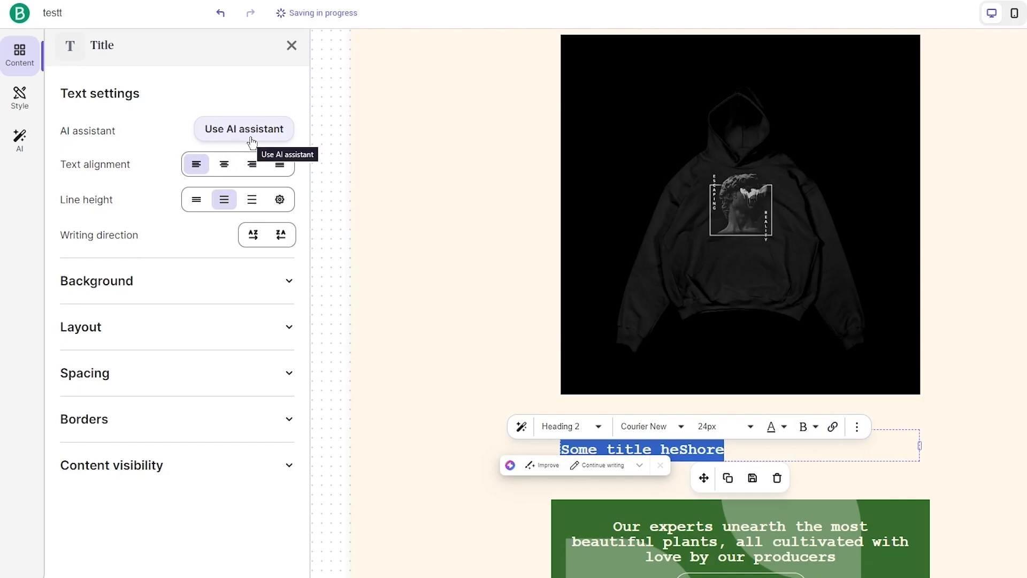
pyautogui.press('BackSpace')
pyautogui.write('New')
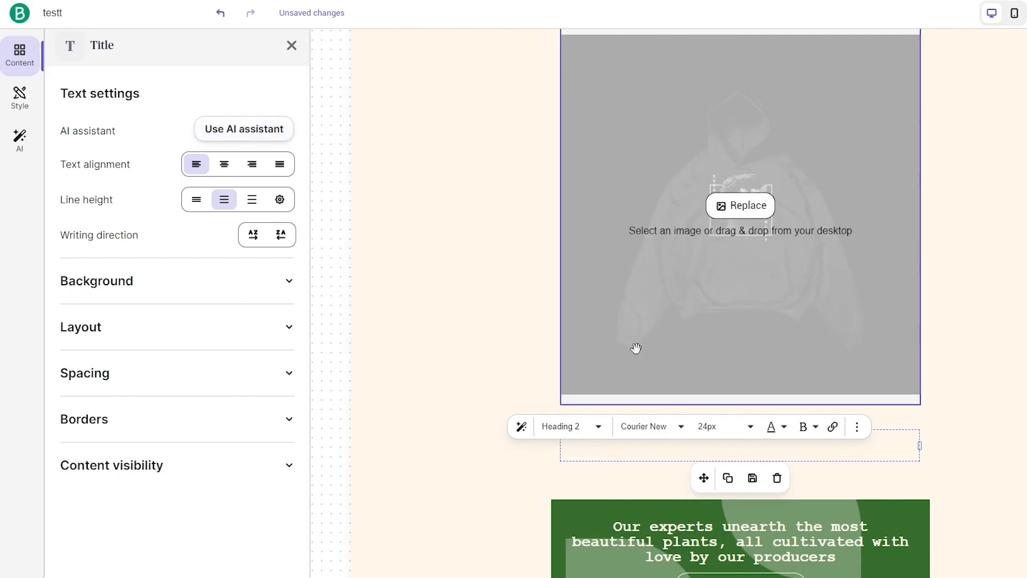
# Set the title section's background colour to dark red A90000.
pyautogui.click(939, 420)
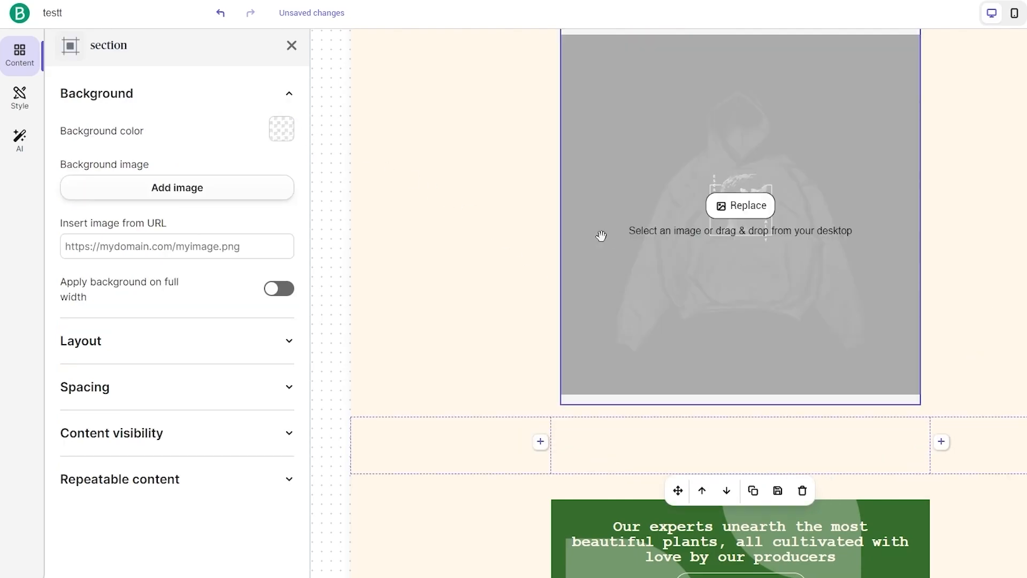
pyautogui.scroll(7, 601, 236)
pyautogui.click(285, 126)
pyautogui.moveTo(223, 233); pyautogui.dragTo(301, 191)
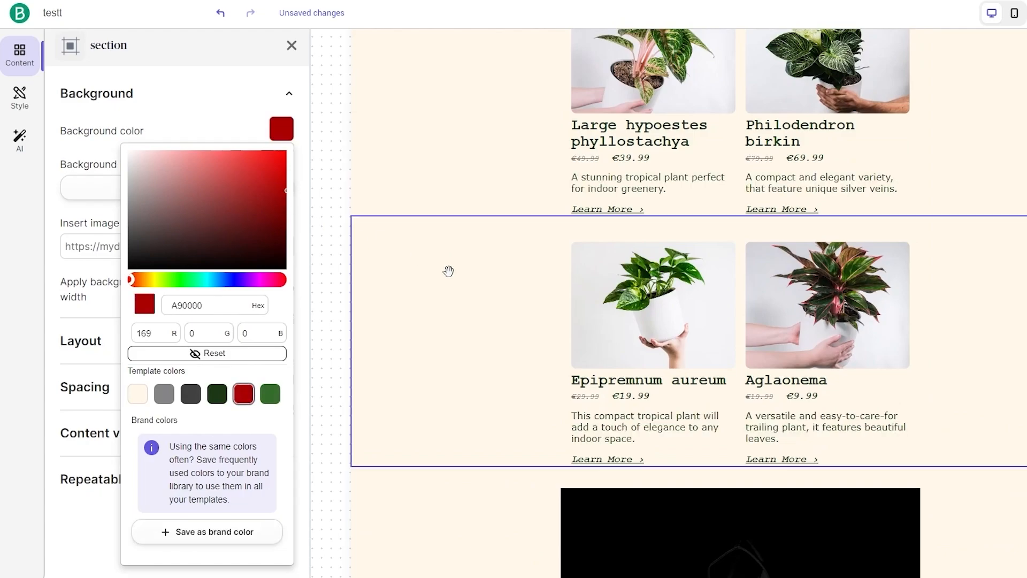
pyautogui.scroll(-5, 458, 230)
pyautogui.click(461, 233)
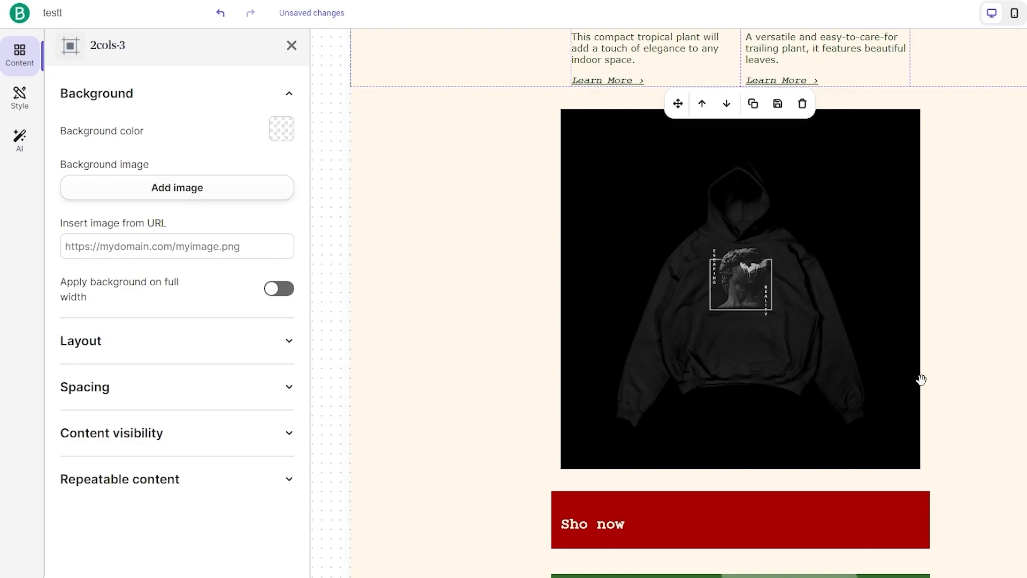
pyautogui.scroll(-7, 444, 283)
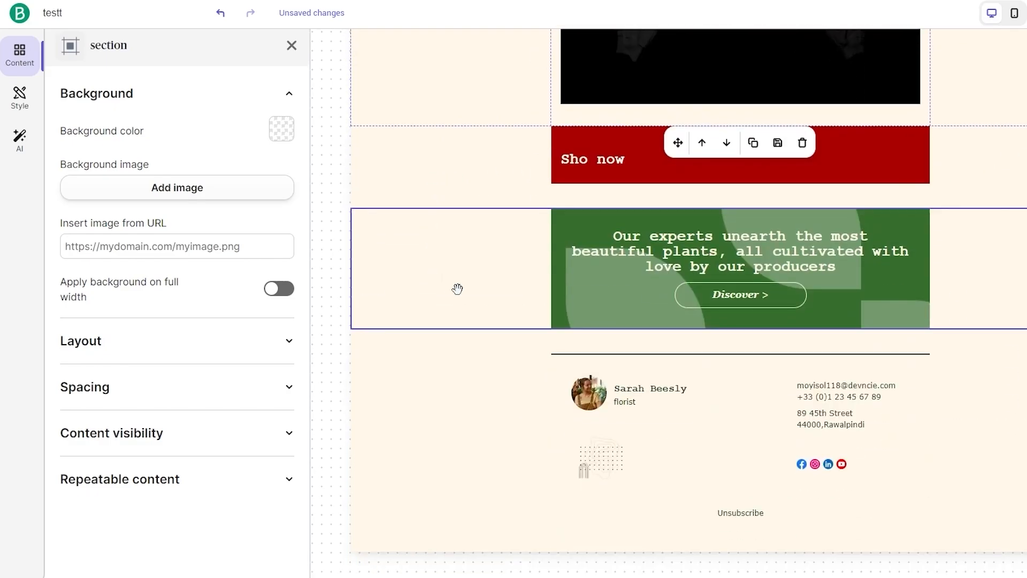
pyautogui.scroll(20, 551, 307)
pyautogui.scroll(3, 592, 279)
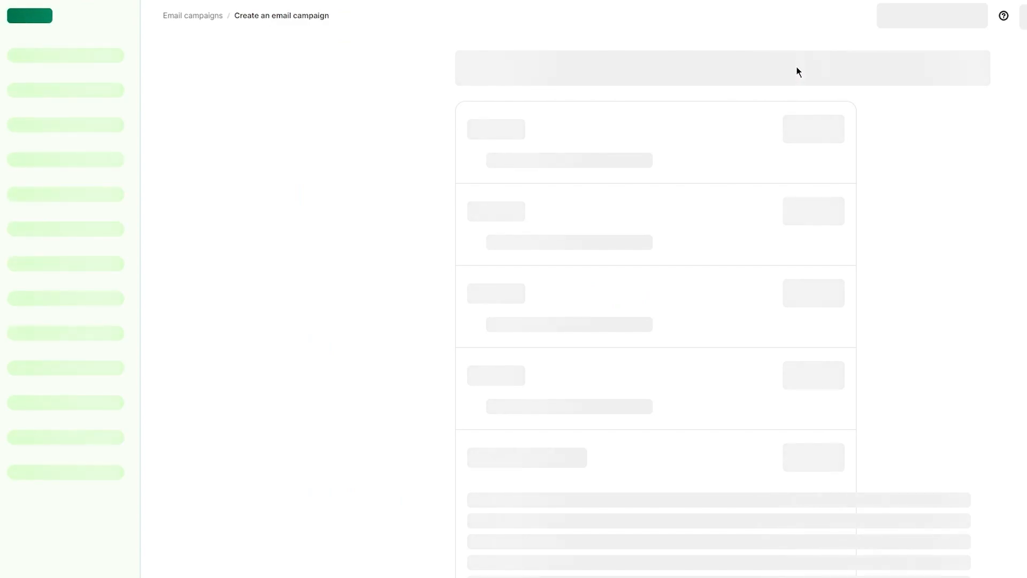
# Return to the testt campaign page and launch Preview & Test.
pyautogui.scroll(-2, 733, 243)
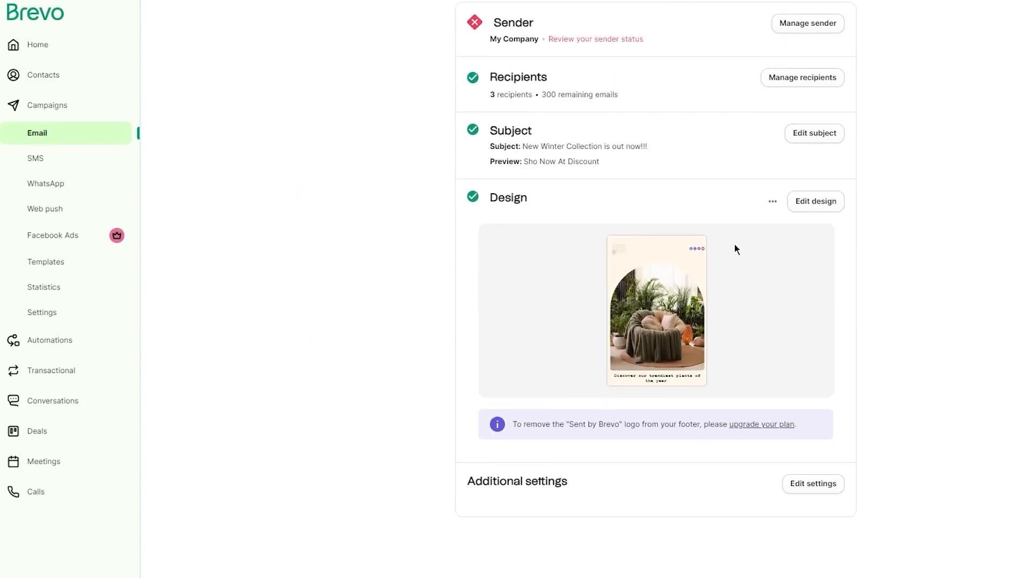
pyautogui.scroll(2, 740, 286)
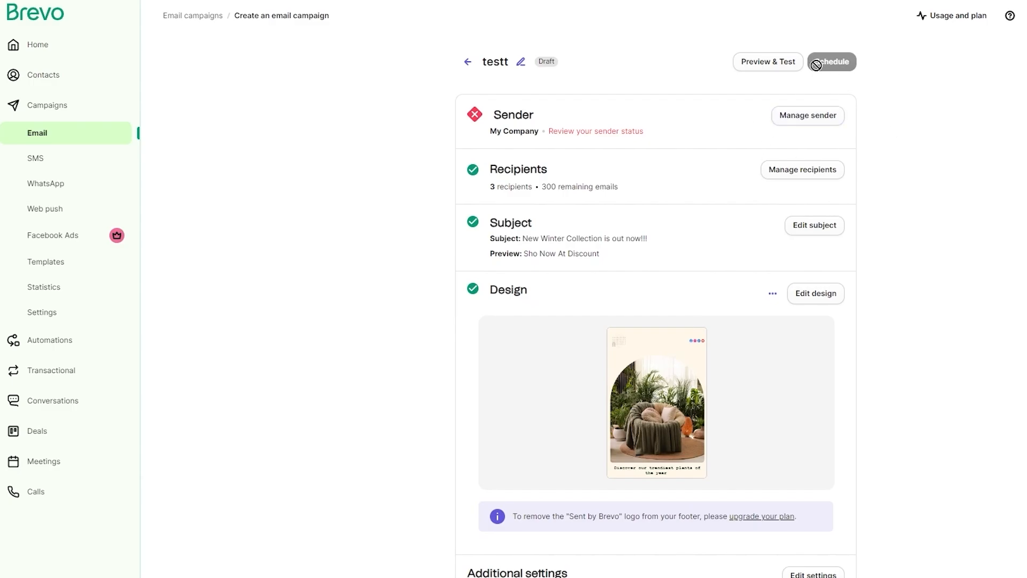
pyautogui.click(750, 63)
# Scroll through the email preview, checking the sender details.
pyautogui.scroll(-4, 345, 195)
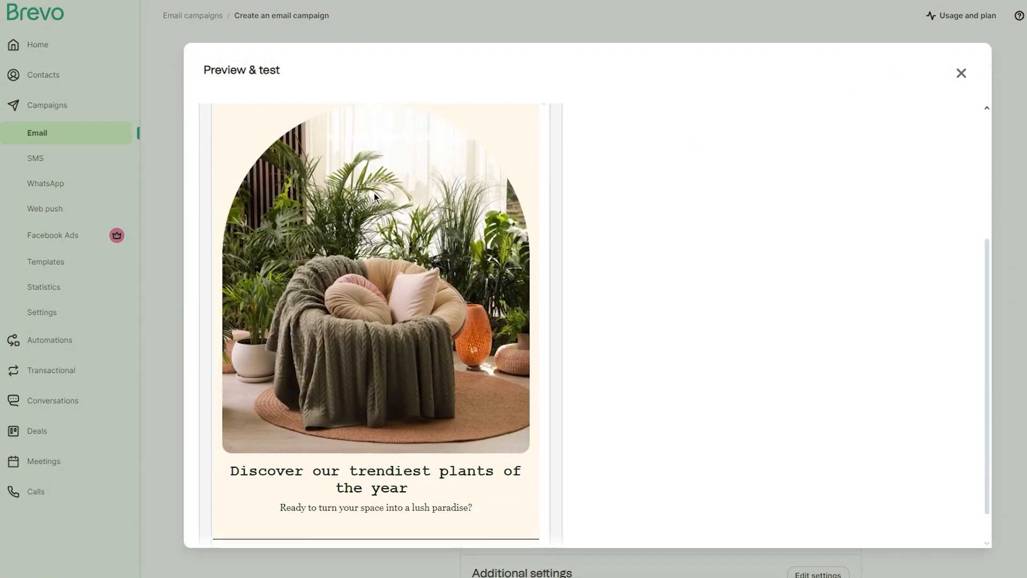
pyautogui.scroll(4, 373, 193)
pyautogui.moveTo(246, 162); pyautogui.dragTo(416, 161)
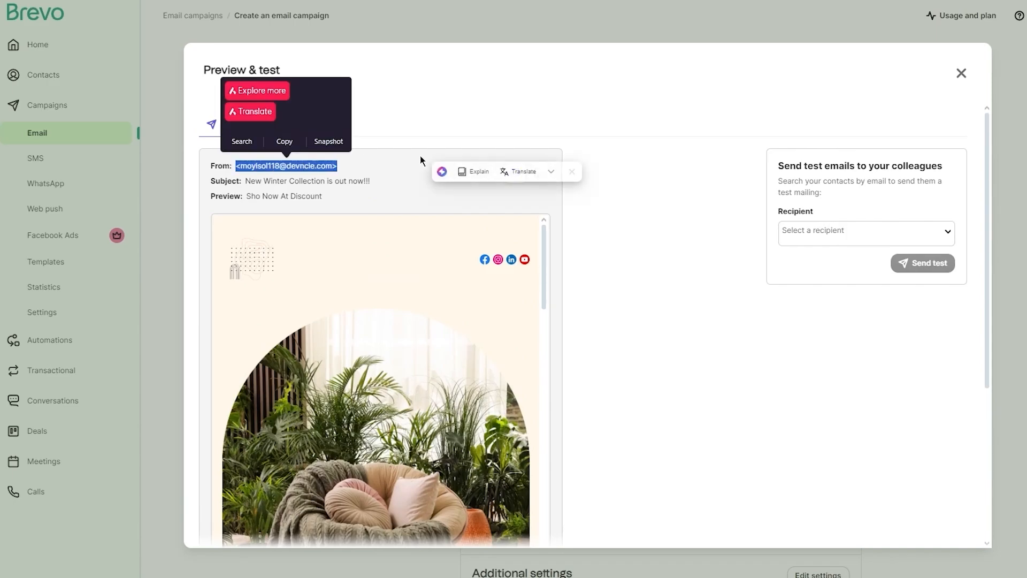
pyautogui.click(265, 175)
pyautogui.moveTo(330, 200); pyautogui.dragTo(247, 197)
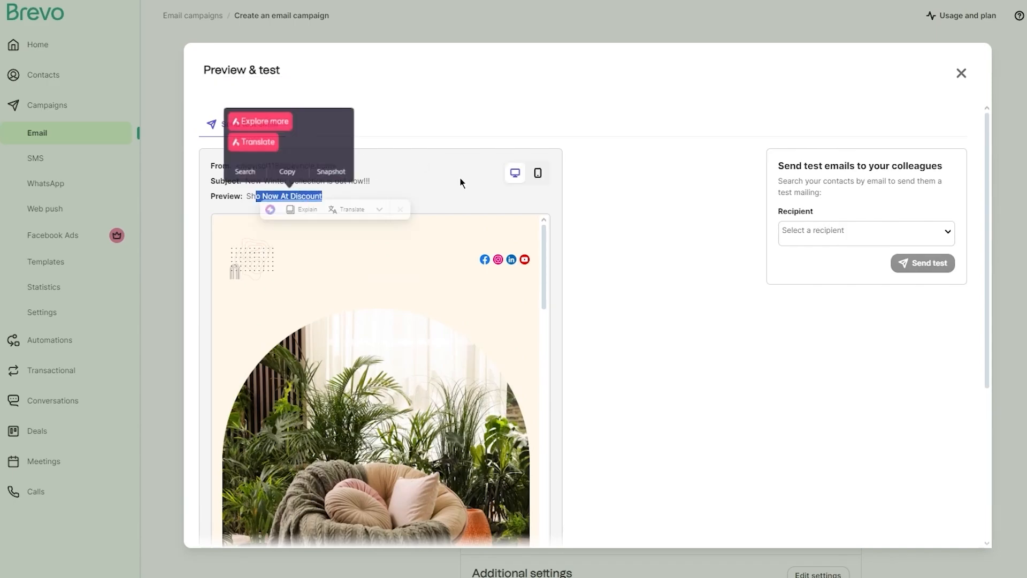
pyautogui.click(420, 161)
pyautogui.scroll(-4, 394, 205)
pyautogui.scroll(-10, 393, 205)
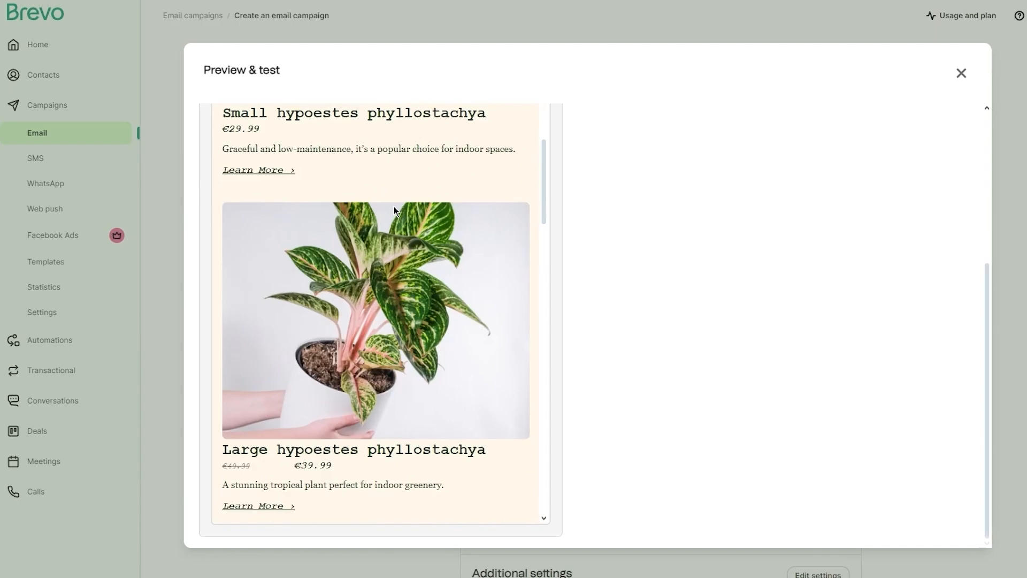
pyautogui.scroll(5, 471, 198)
# Send a test email to the sender's own address; it fails with a processing error.
pyautogui.click(833, 231)
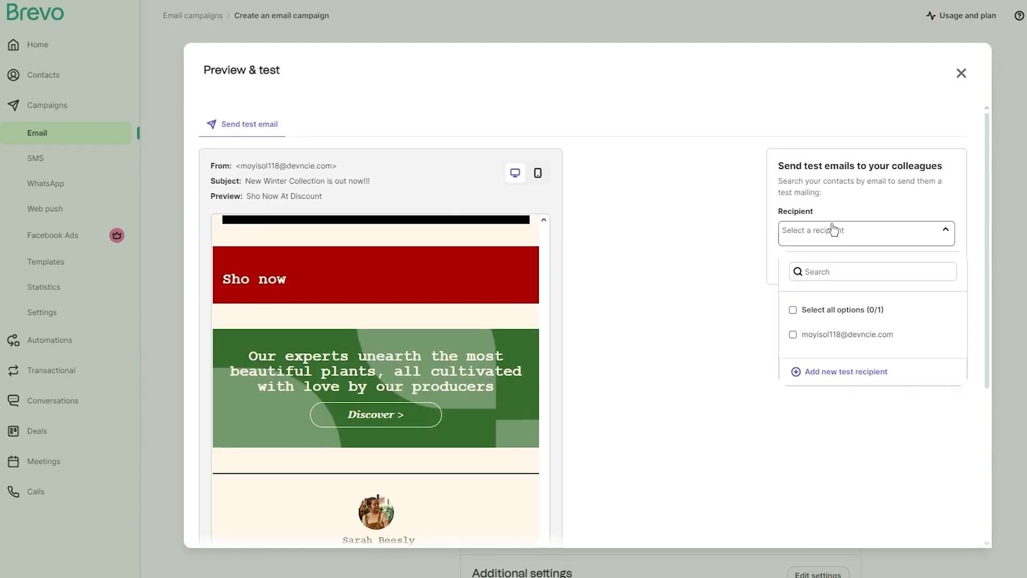
pyautogui.click(829, 334)
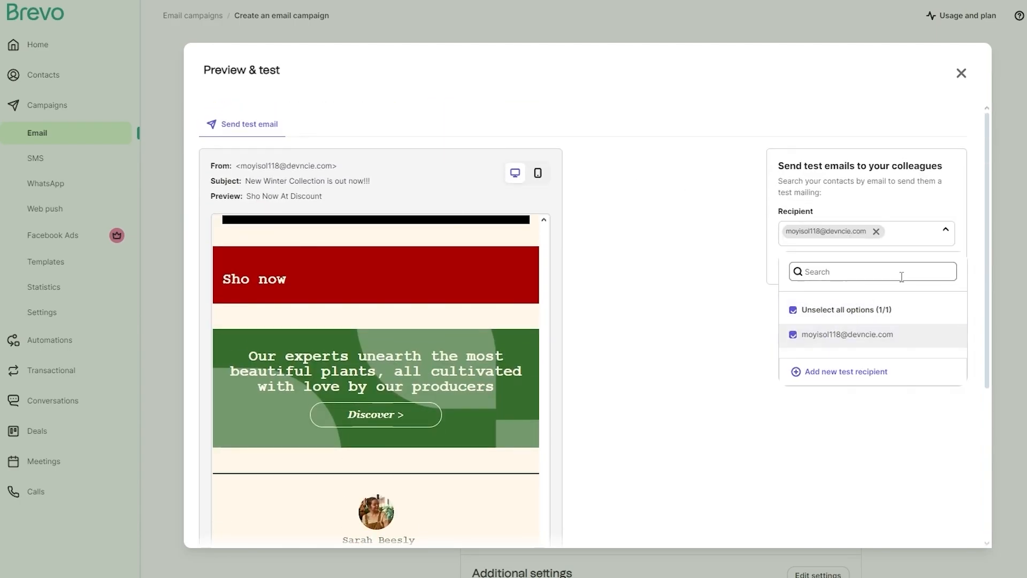
pyautogui.click(928, 246)
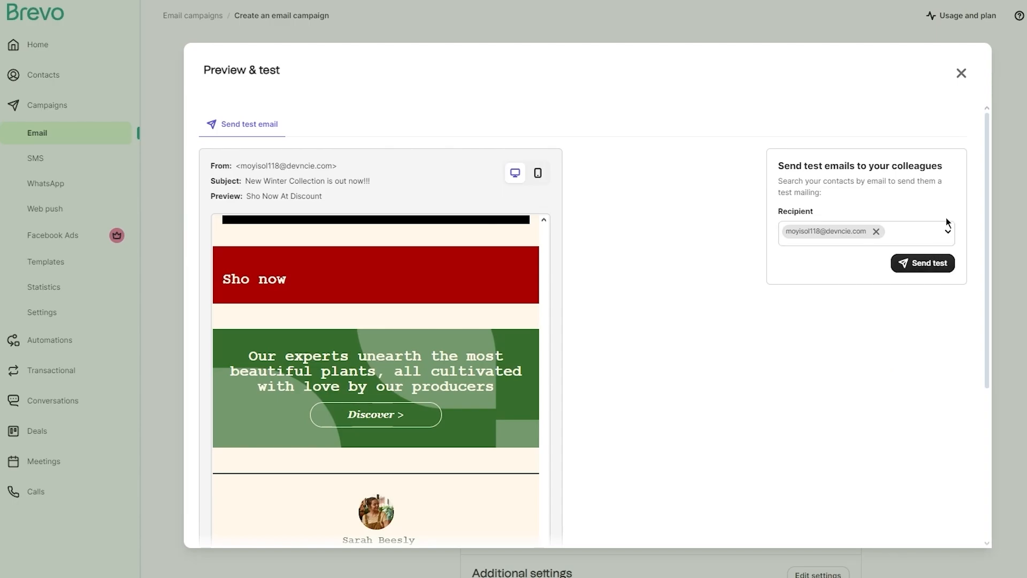
pyautogui.click(914, 262)
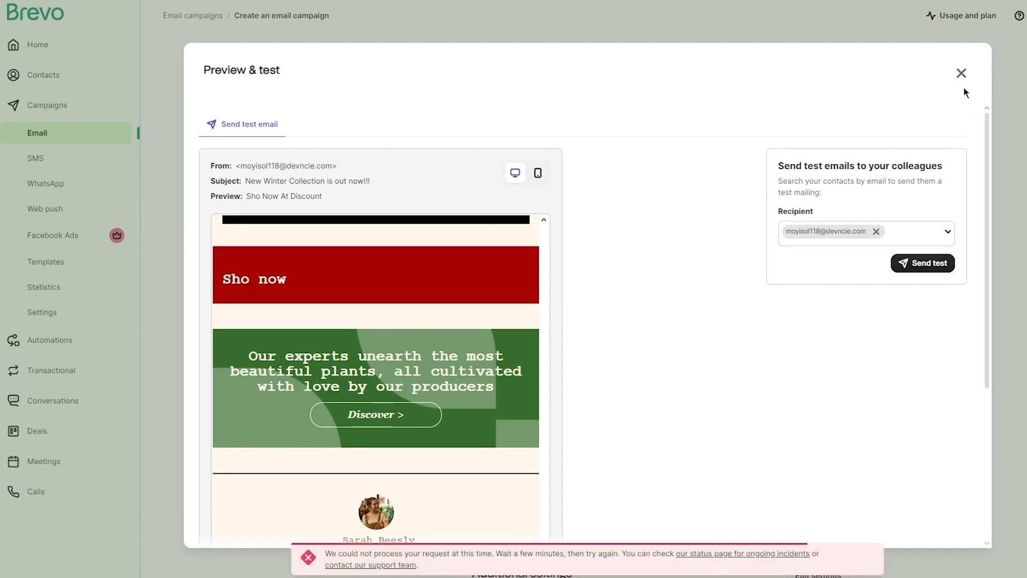
# Close the preview, then browse SMS and Templates on the way to the Automations getting-started page.
pyautogui.click(961, 73)
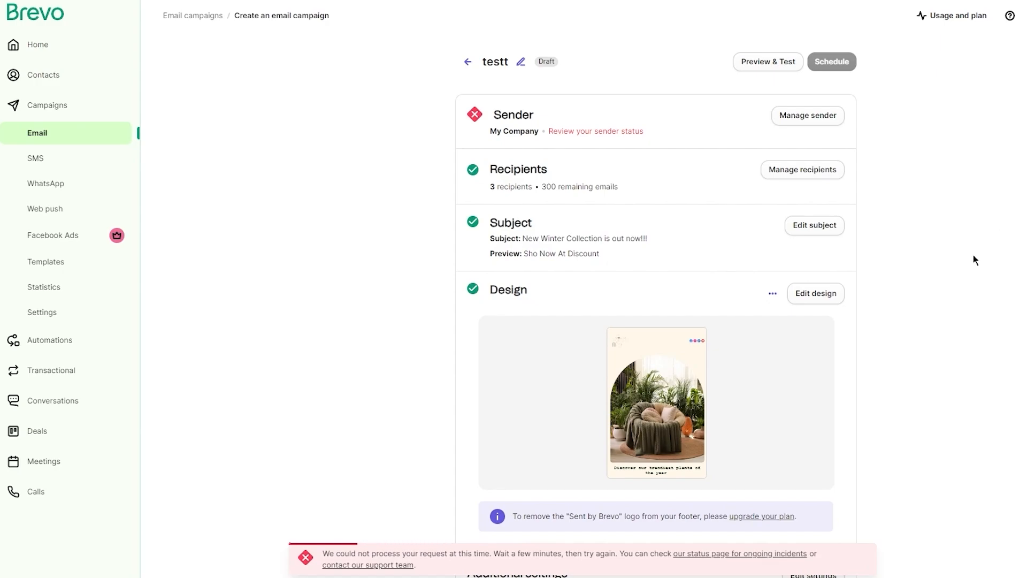
pyautogui.scroll(-2, 916, 253)
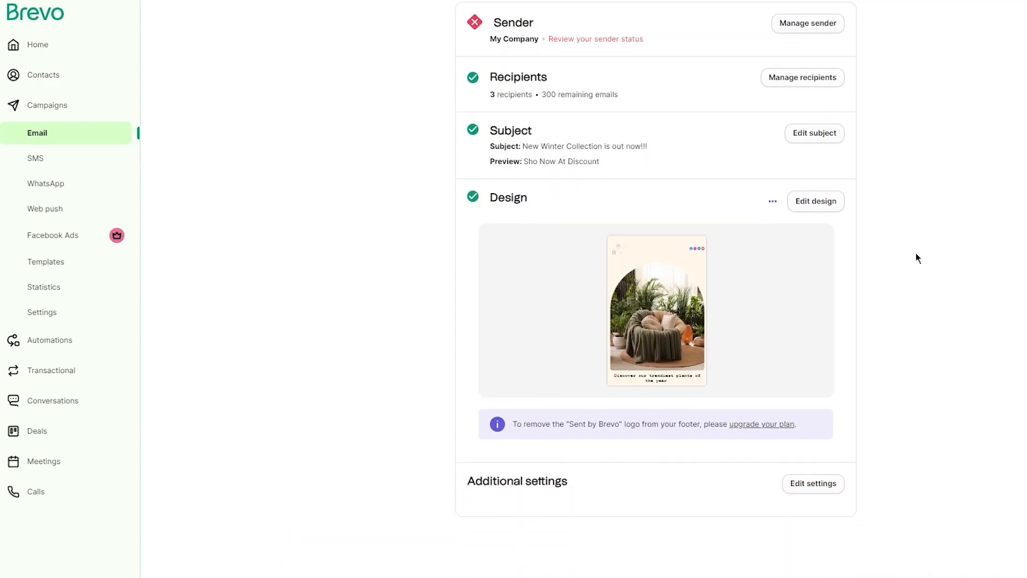
pyautogui.scroll(2, 916, 258)
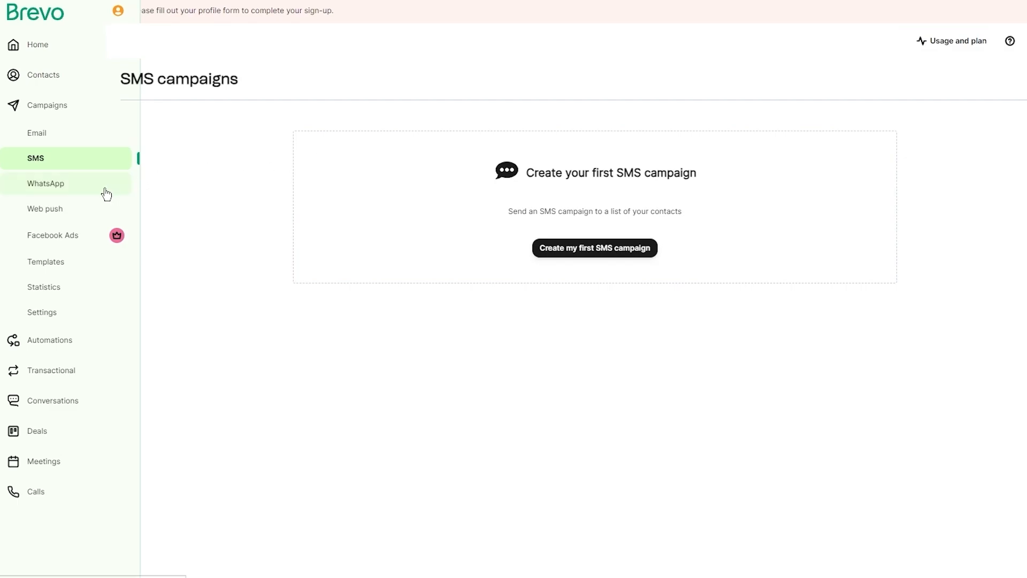
pyautogui.click(73, 262)
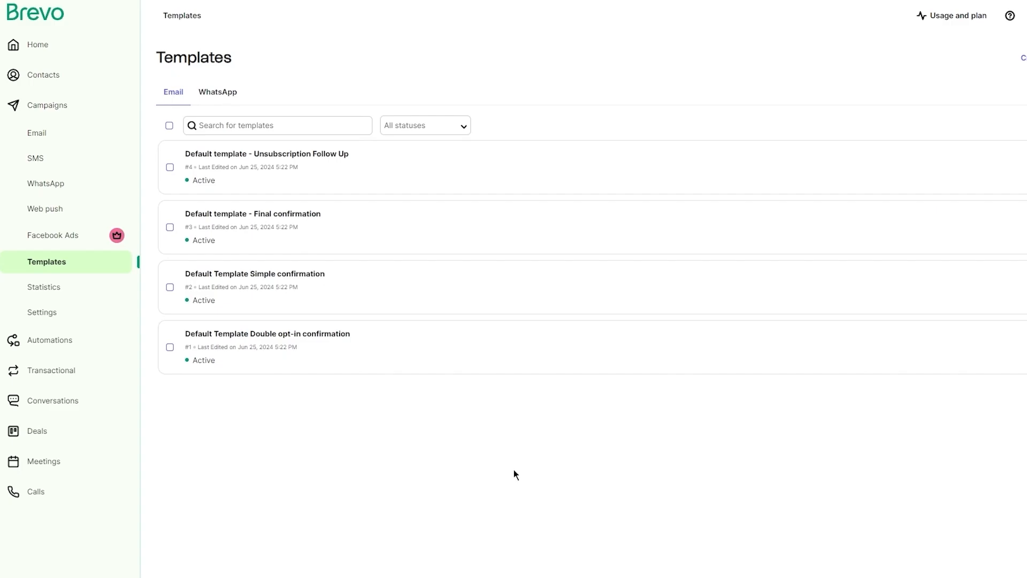
pyautogui.click(54, 341)
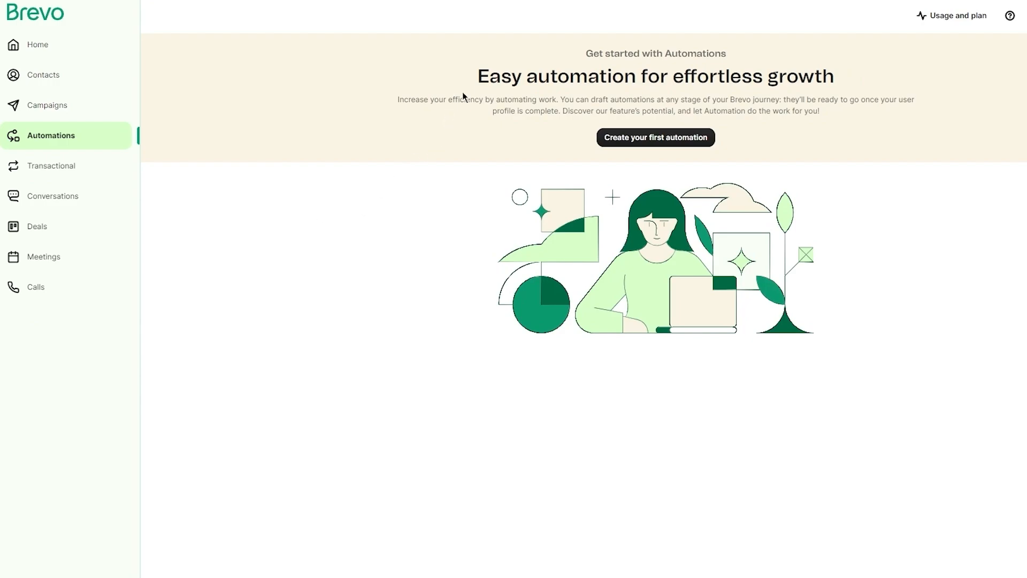
# Attempt to create a first automation, dismiss its error, and head back to Campaigns.
pyautogui.moveTo(514, 61); pyautogui.dragTo(816, 62)
pyautogui.click(923, 191)
pyautogui.click(668, 142)
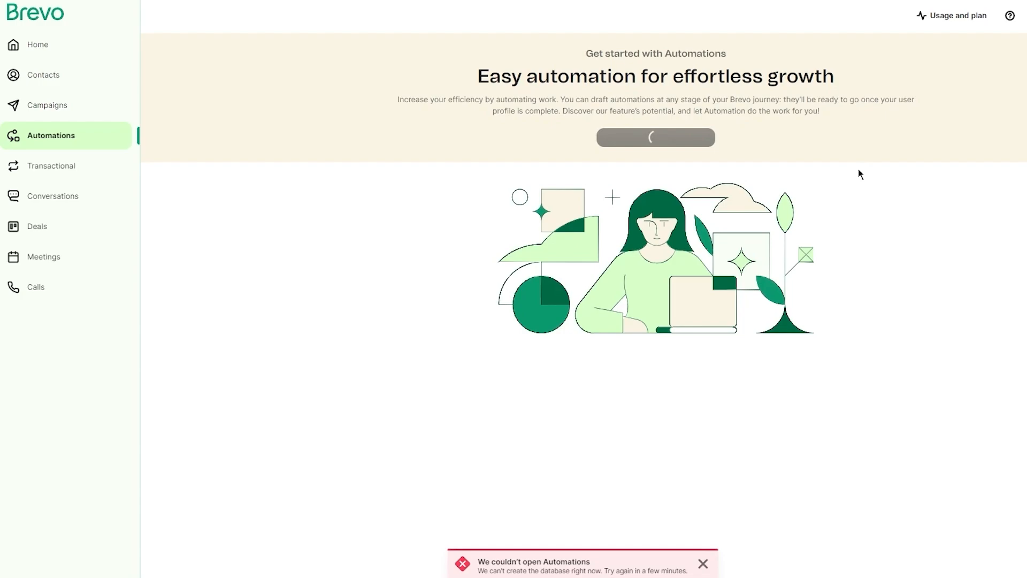
pyautogui.click(703, 562)
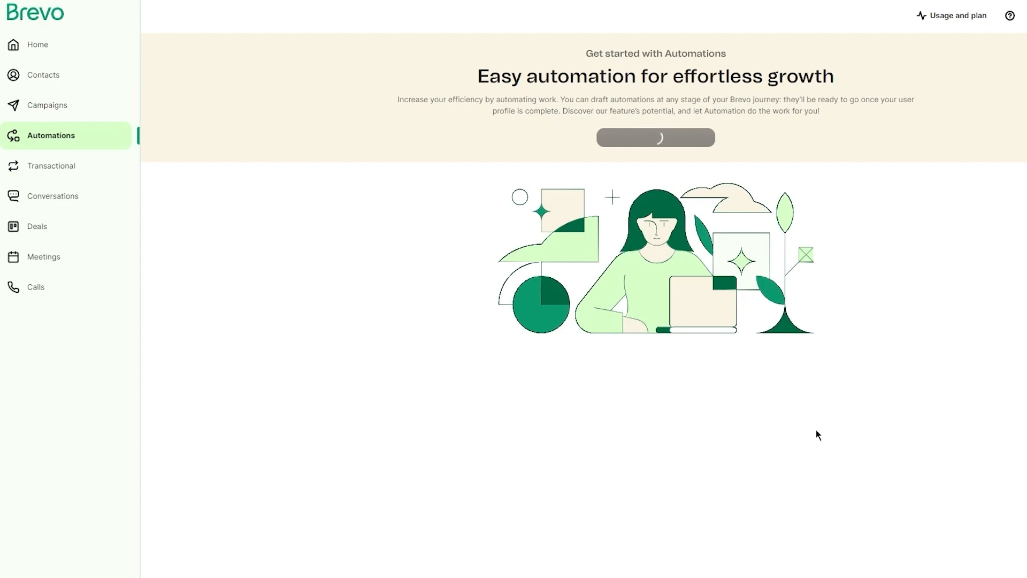
pyautogui.click(79, 109)
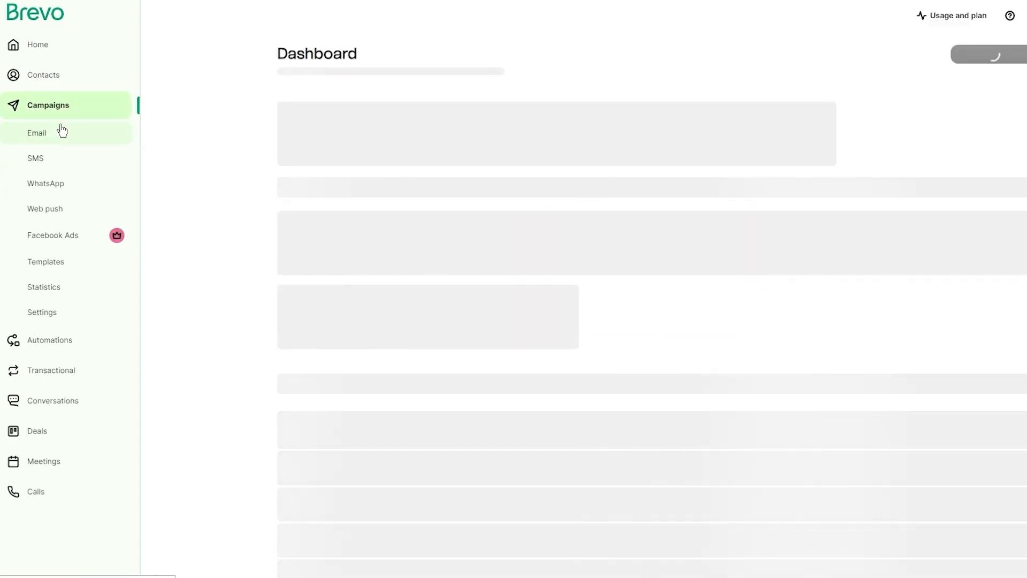
# Create a draft email campaign named 'hj'.
pyautogui.click(60, 131)
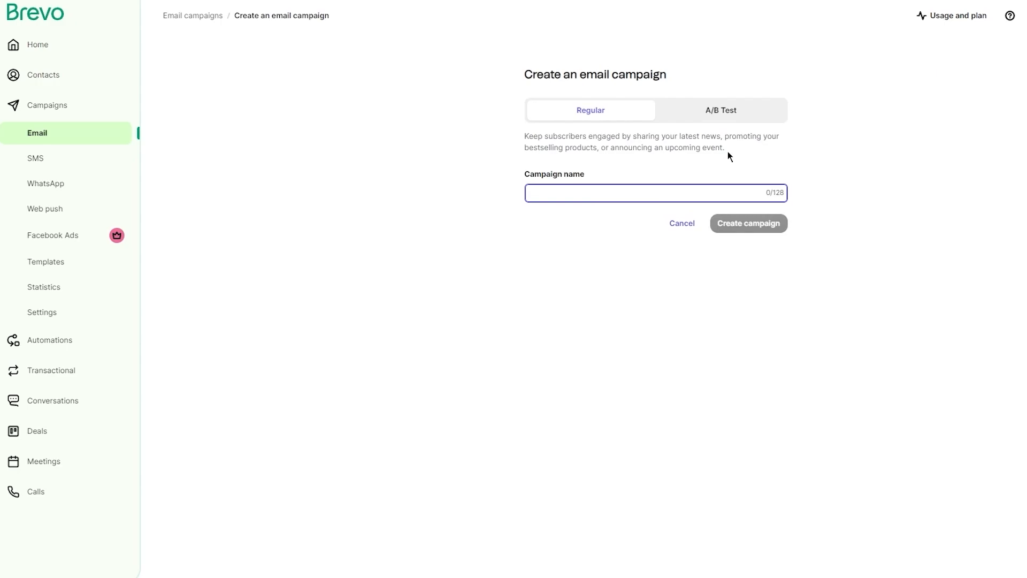
pyautogui.click(683, 192)
pyautogui.write('h')
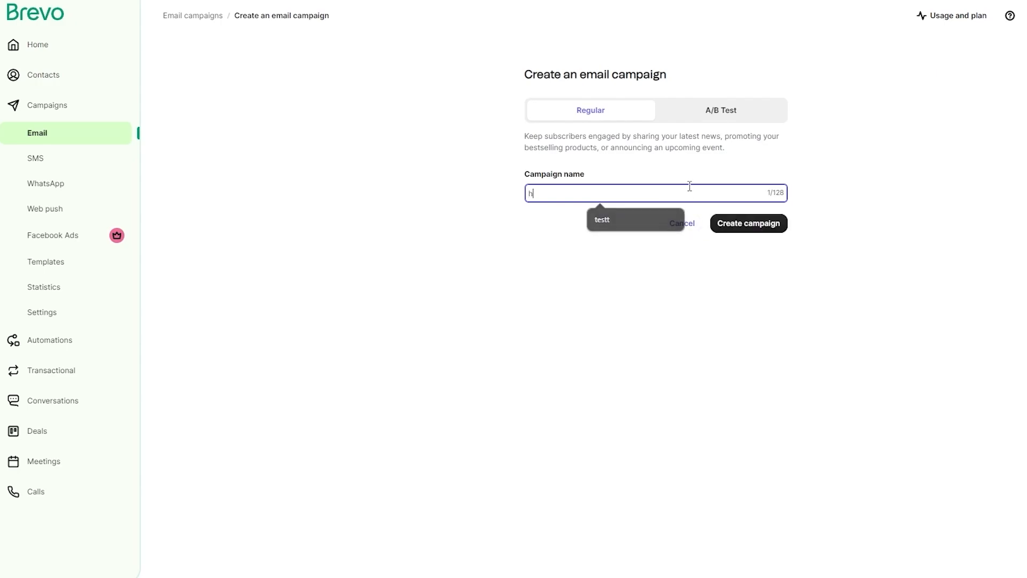
pyautogui.write('j')
pyautogui.click(765, 227)
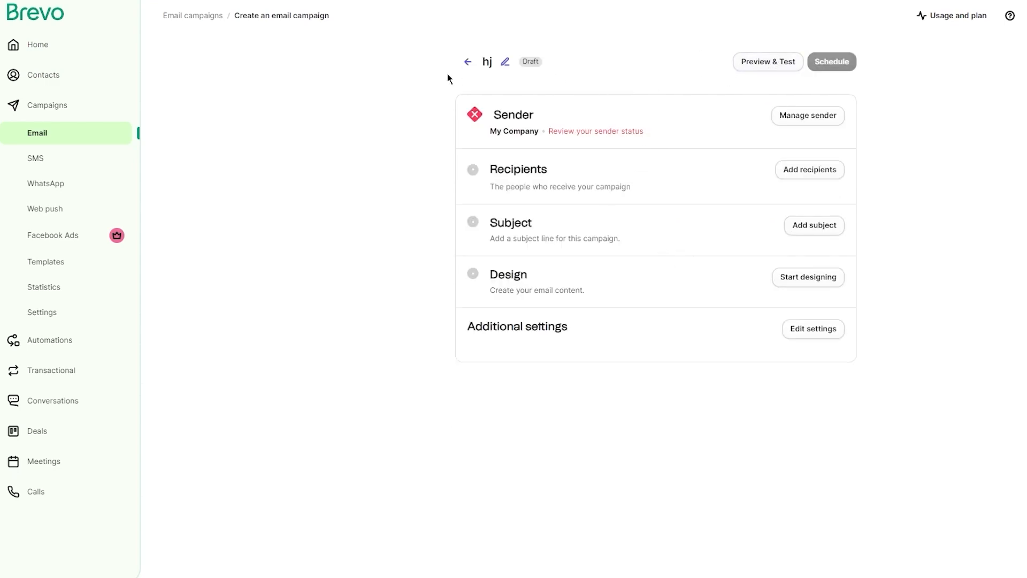
# Start another campaign to view the A/B Test option, then return to the Campaigns dashboard.
pyautogui.click(468, 62)
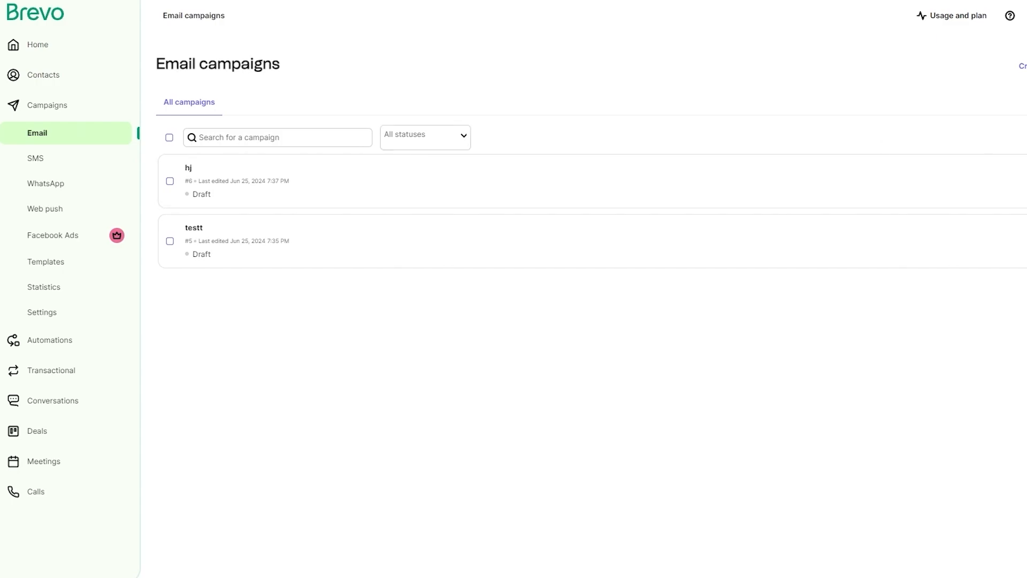
pyautogui.click(1021, 66)
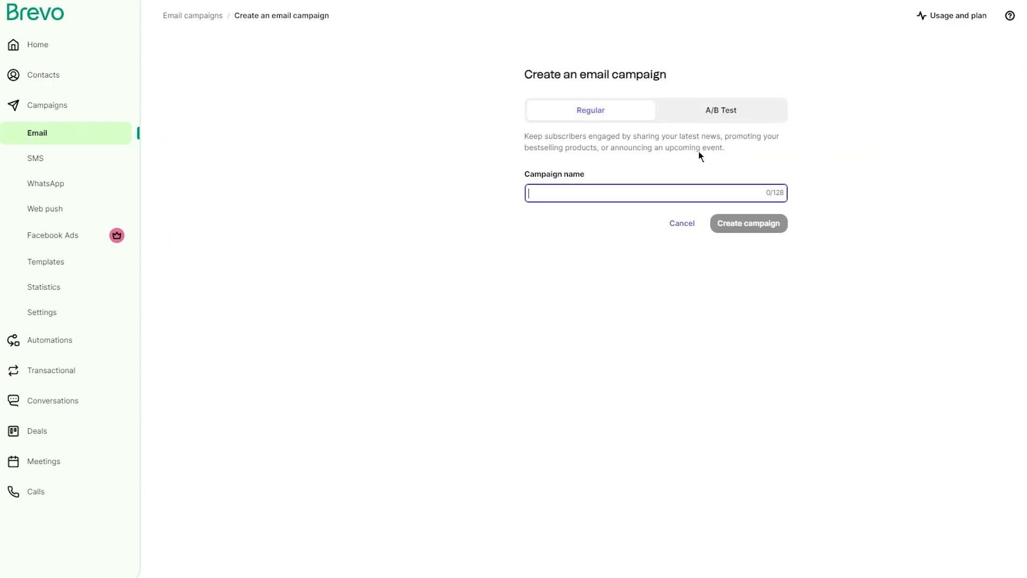
pyautogui.click(718, 107)
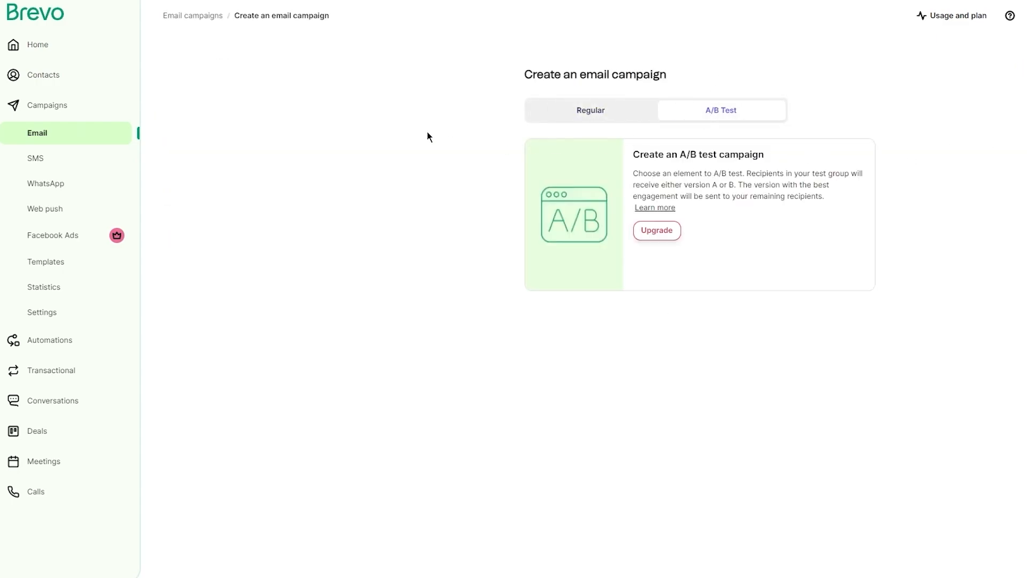
pyautogui.click(46, 105)
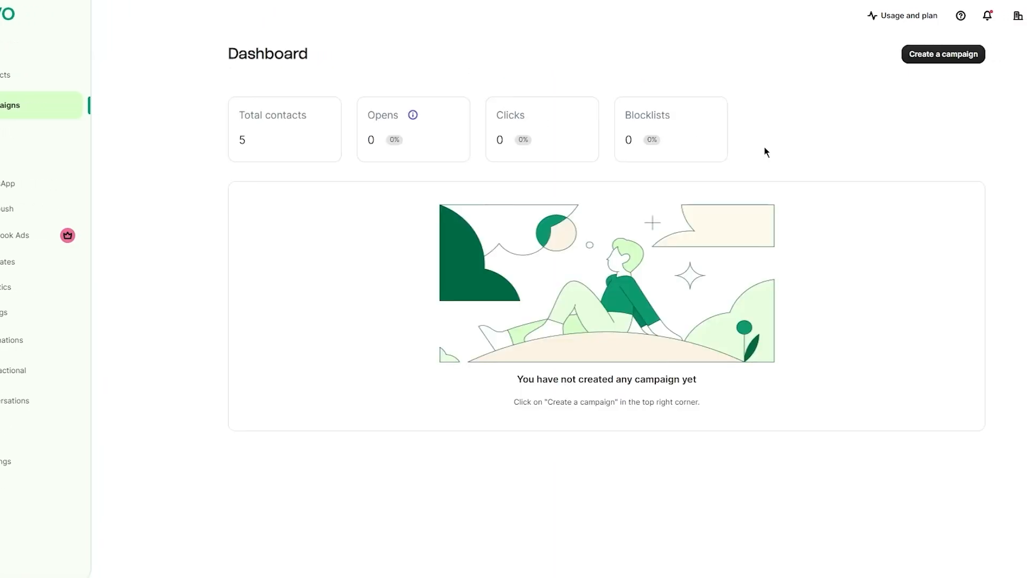
pyautogui.click(936, 55)
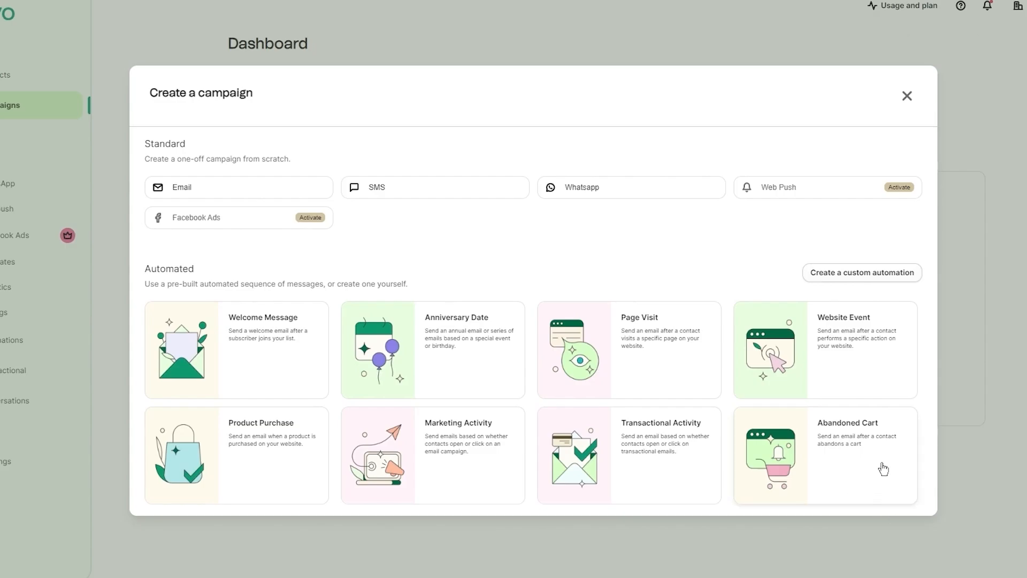
pyautogui.click(907, 97)
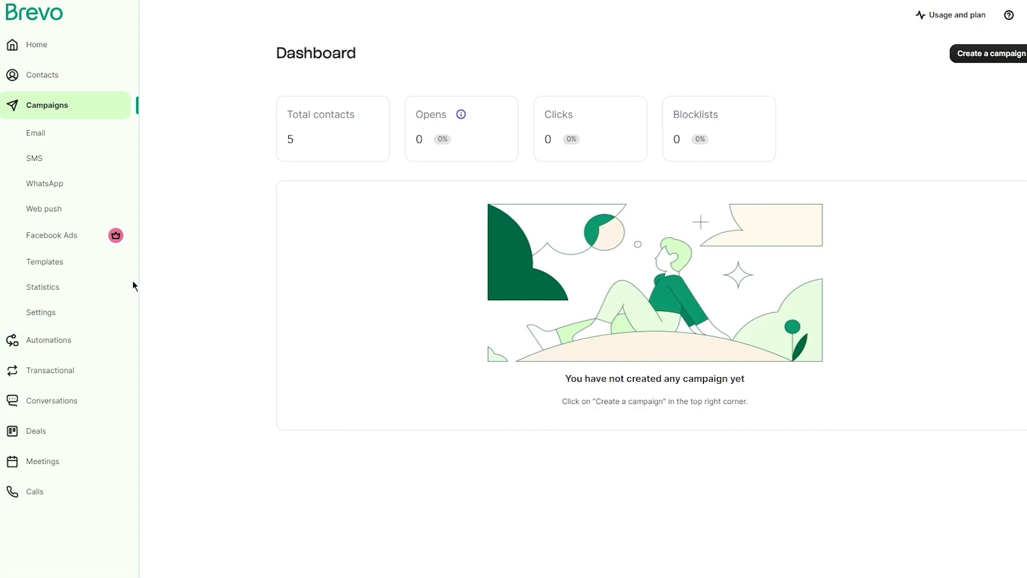
# View the usage and plan panel showing the current Free plan.
pyautogui.click(958, 16)
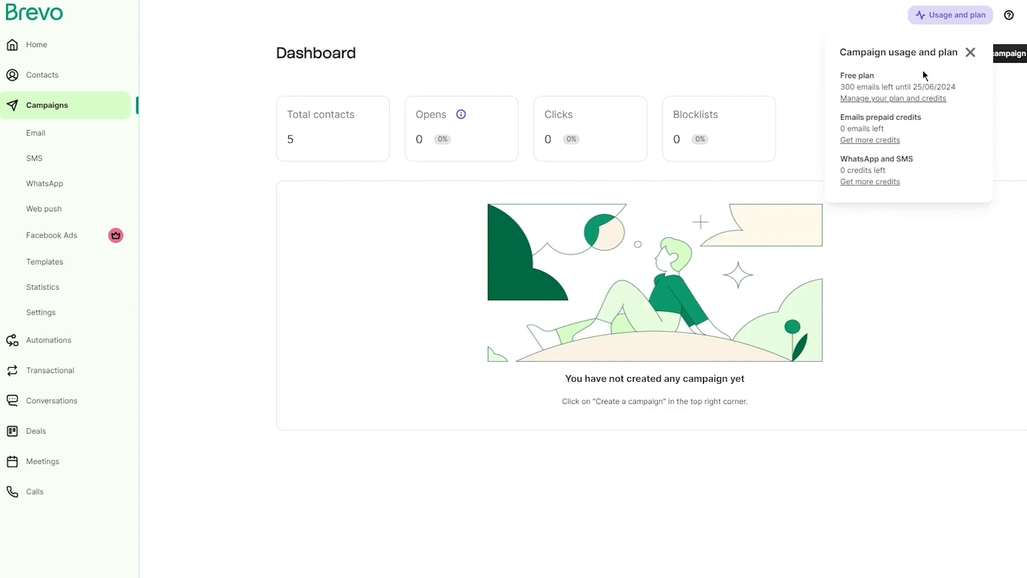
pyautogui.moveTo(874, 76); pyautogui.dragTo(841, 76)
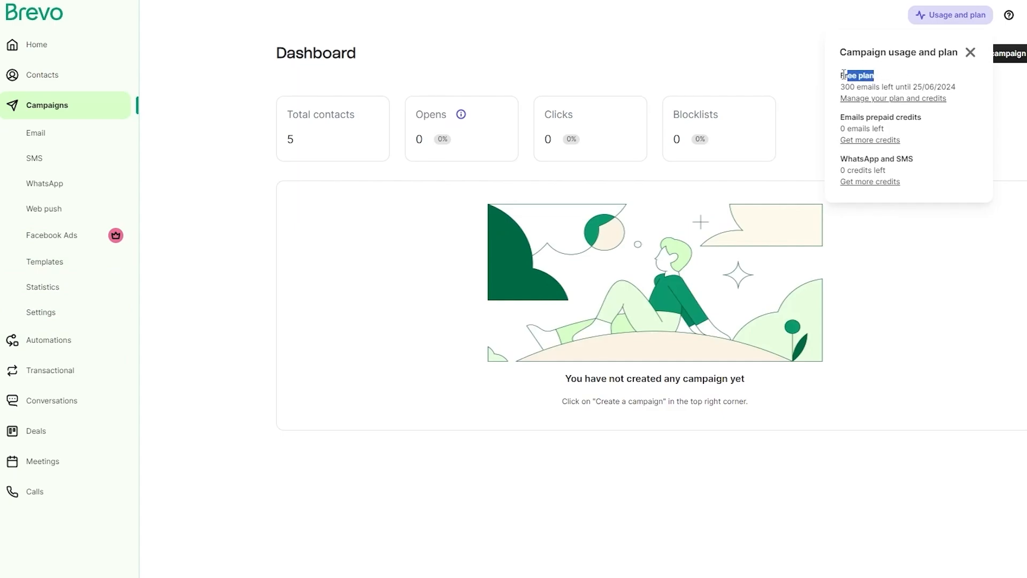
pyautogui.click(913, 75)
pyautogui.moveTo(962, 92); pyautogui.dragTo(912, 85)
pyautogui.click(980, 85)
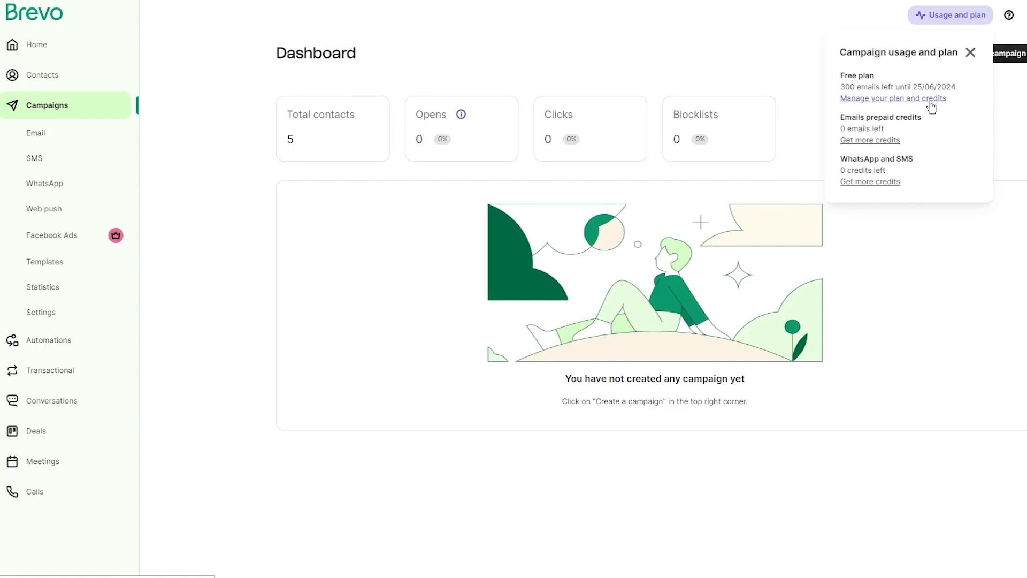
# Open the plans page comparing Free, Starter $9/month, Business $18/month and Enterprise.
pyautogui.click(914, 101)
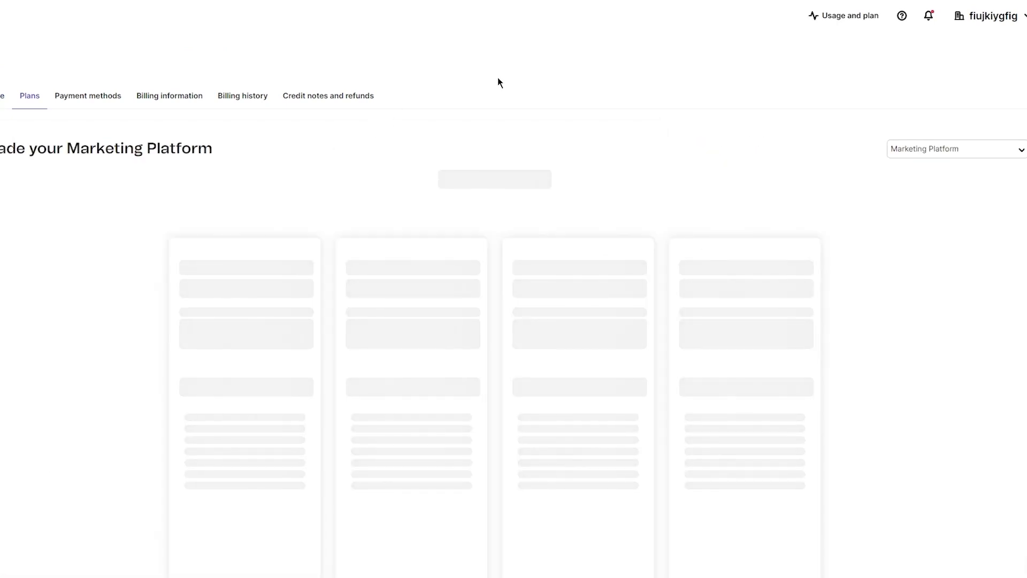
pyautogui.scroll(-1, 128, 176)
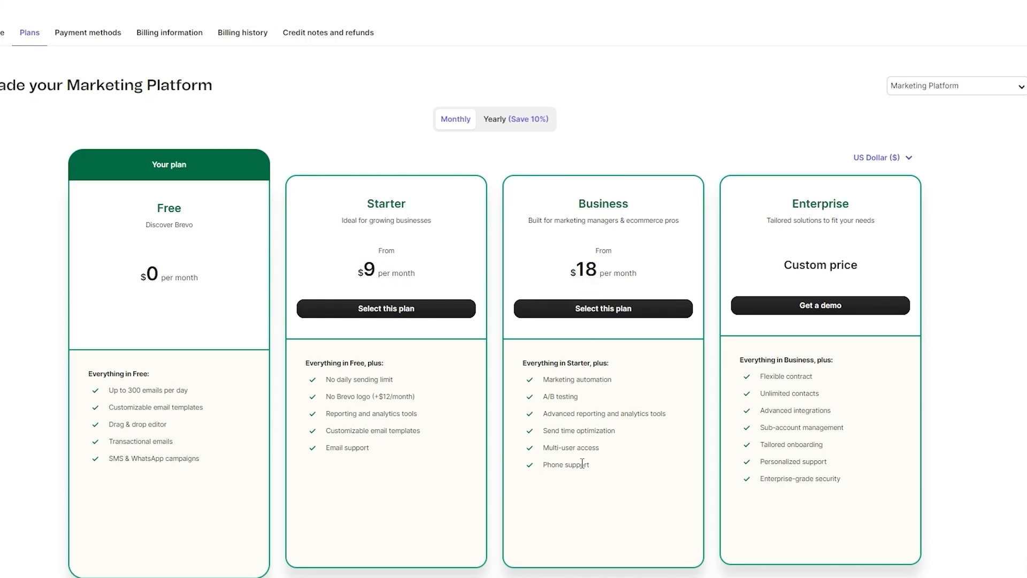
pyautogui.scroll(-3, 952, 260)
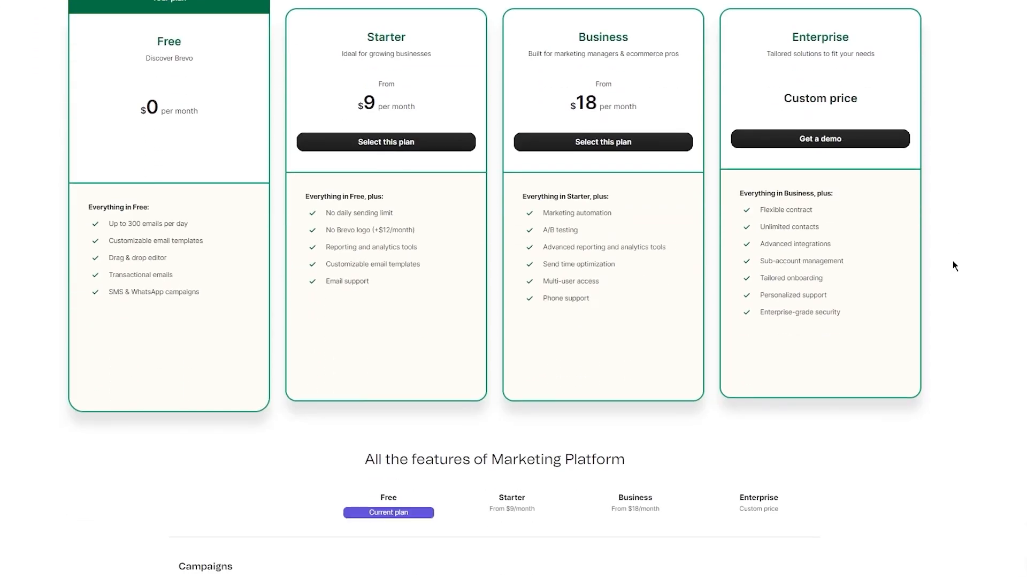
pyautogui.scroll(4, 859, 265)
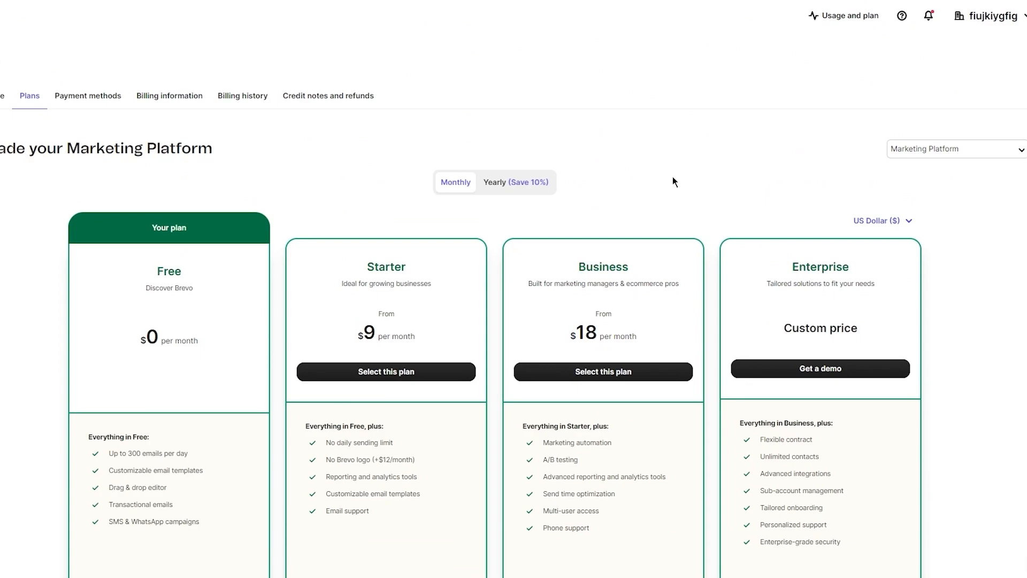